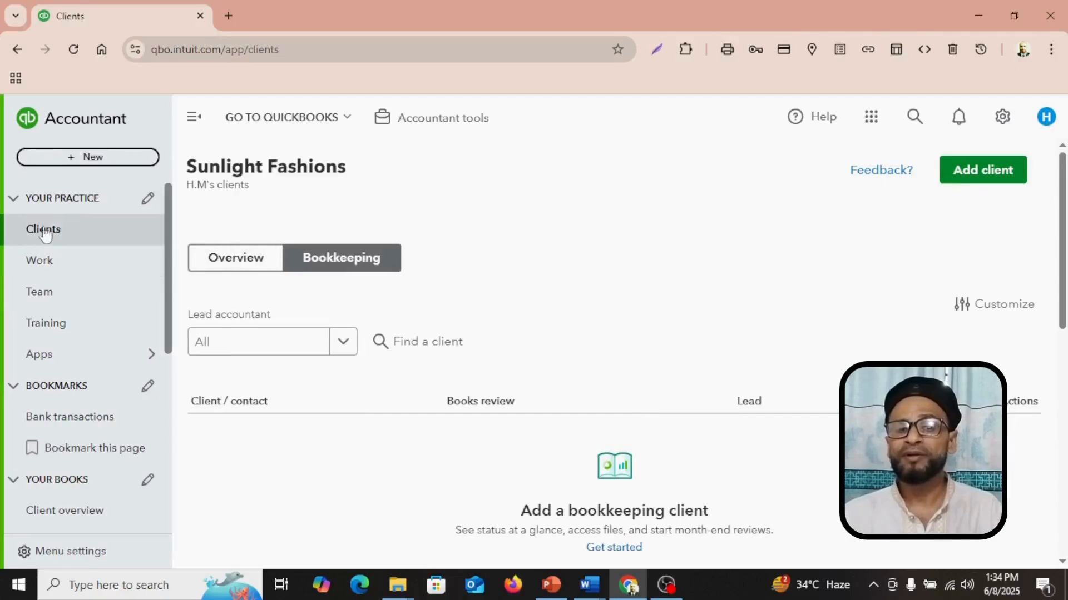
scroll(148, 244, "down", 3)
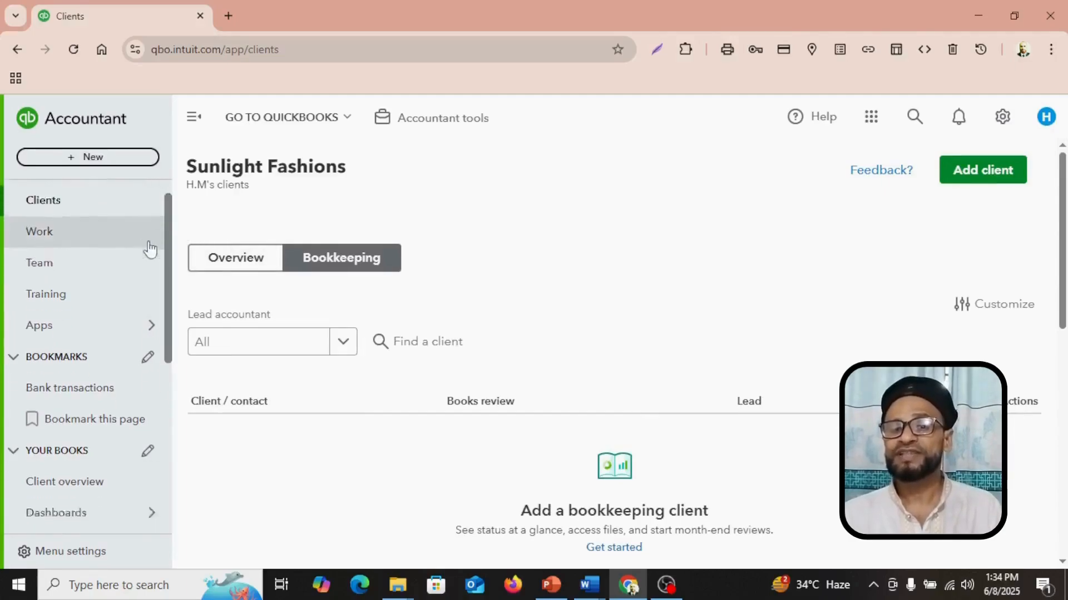
scroll(169, 267, "down", 5)
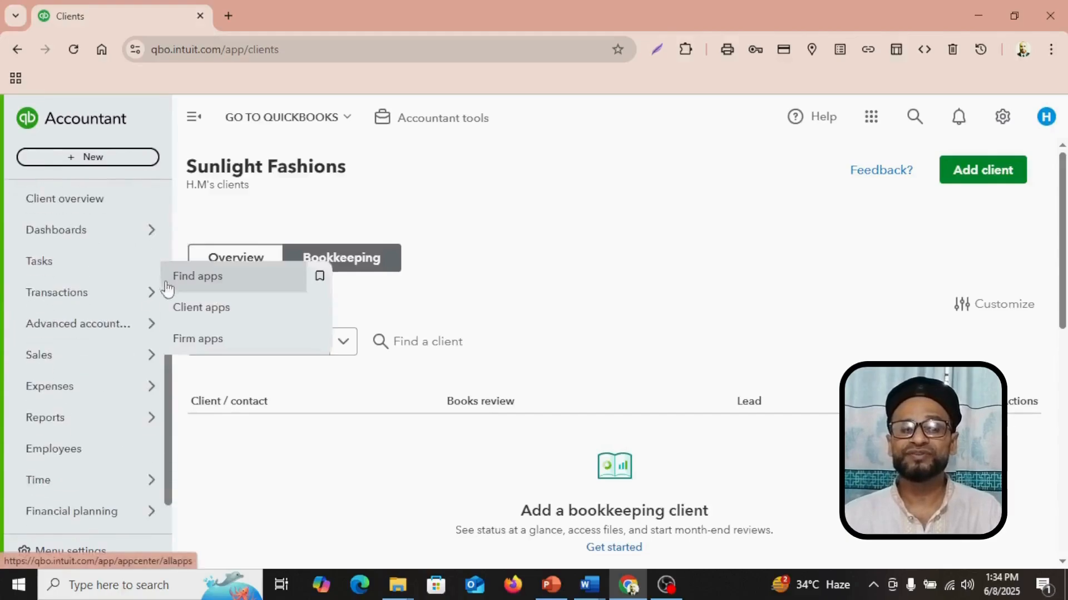
scroll(167, 412, "down", 1)
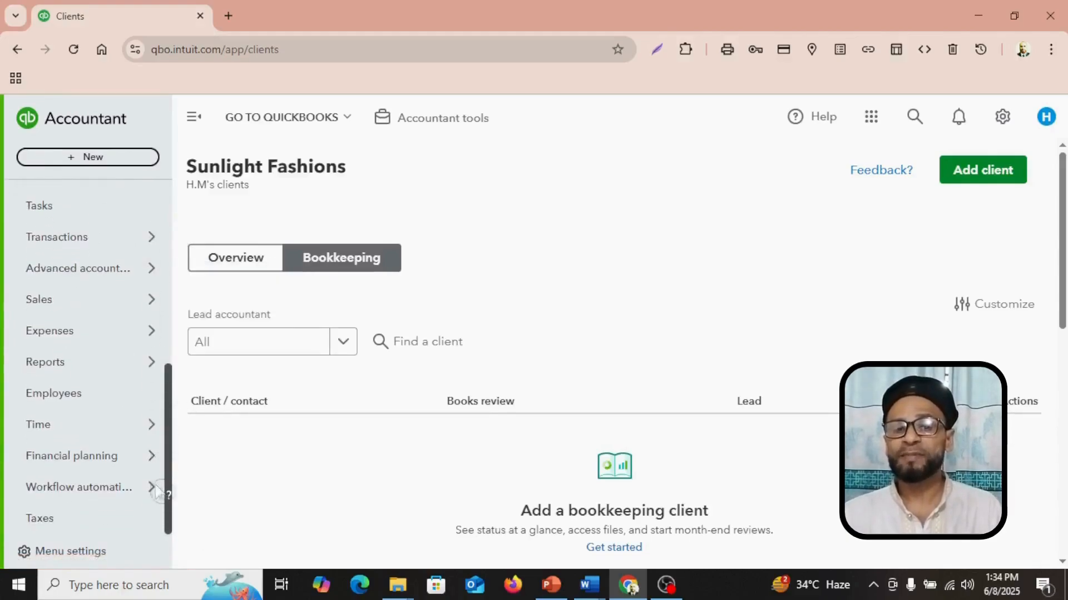
left_click_drag(164, 440, 191, 166)
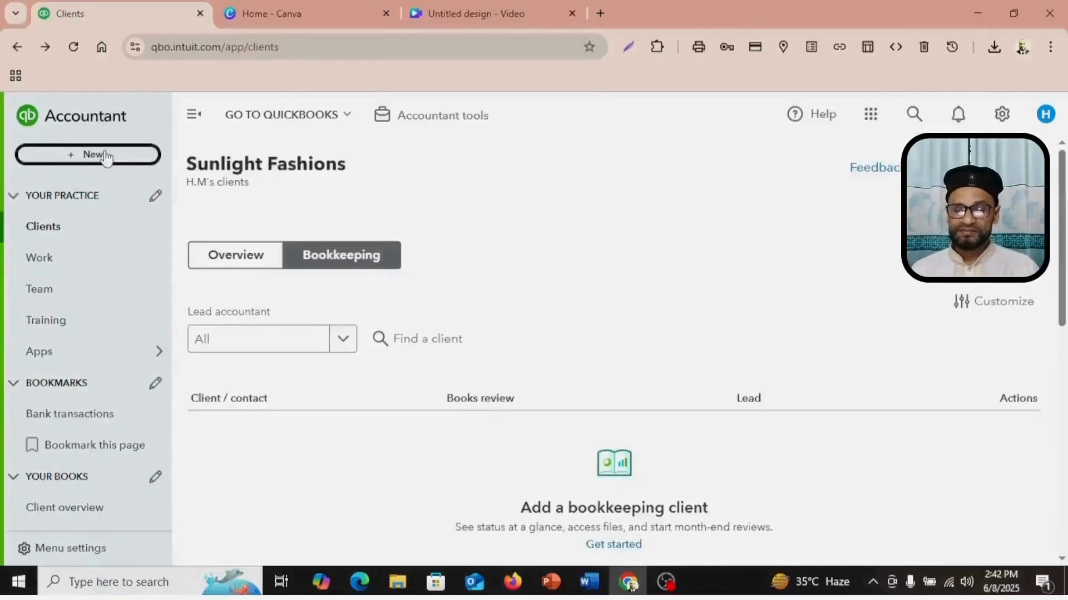
Start a new expense, and copy the business name Green Office Mart from the Cash Memo Example 1 document in Word.
left_click(106, 155)
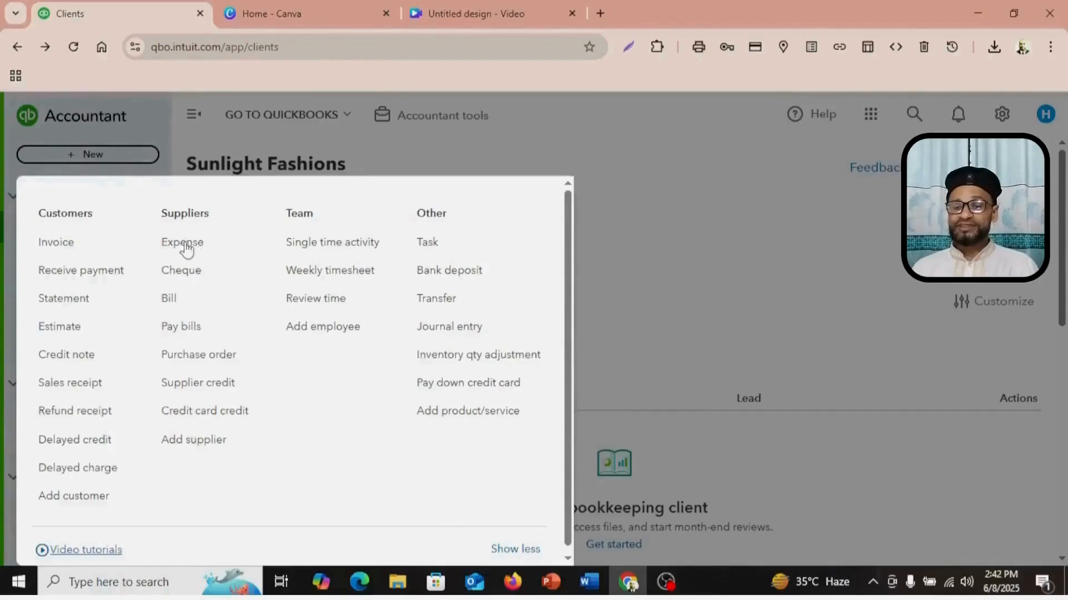
left_click(184, 243)
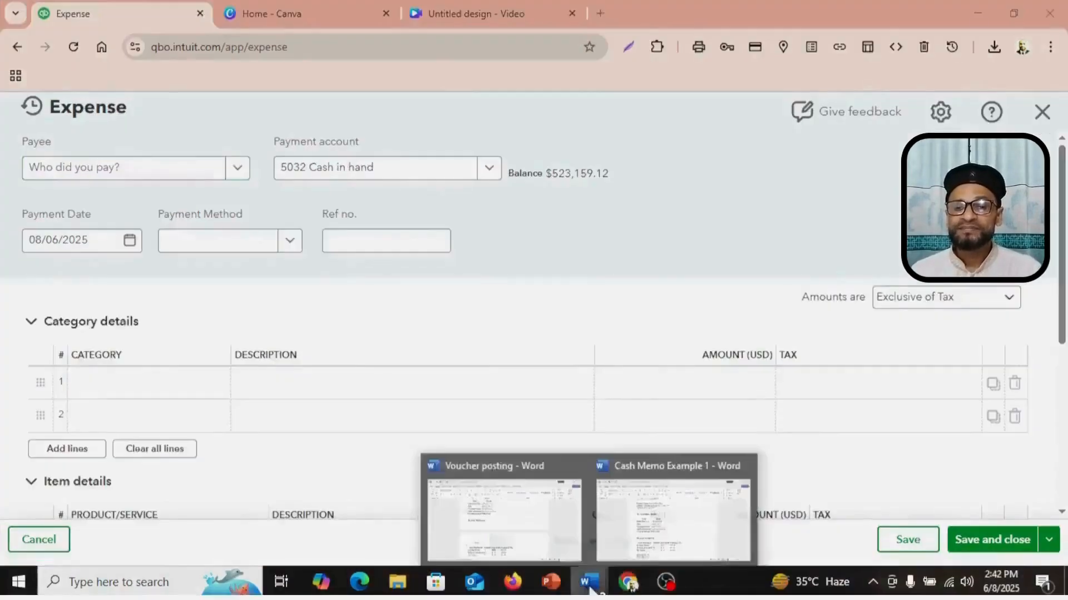
left_click(645, 523)
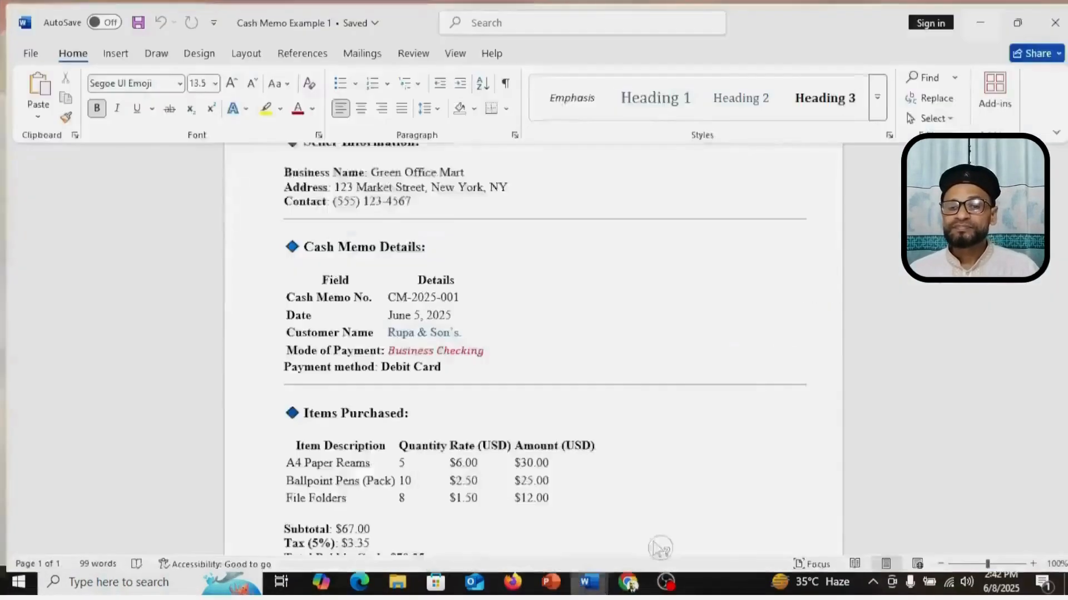
scroll(562, 242, "up", 1)
left_click(466, 206)
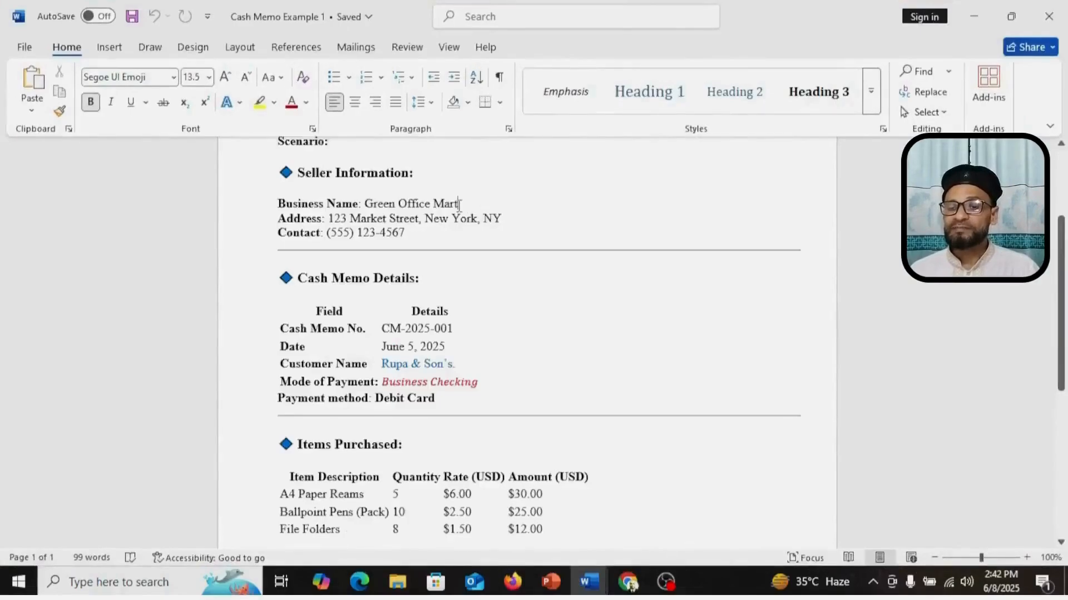
left_click_drag(459, 205, 371, 201)
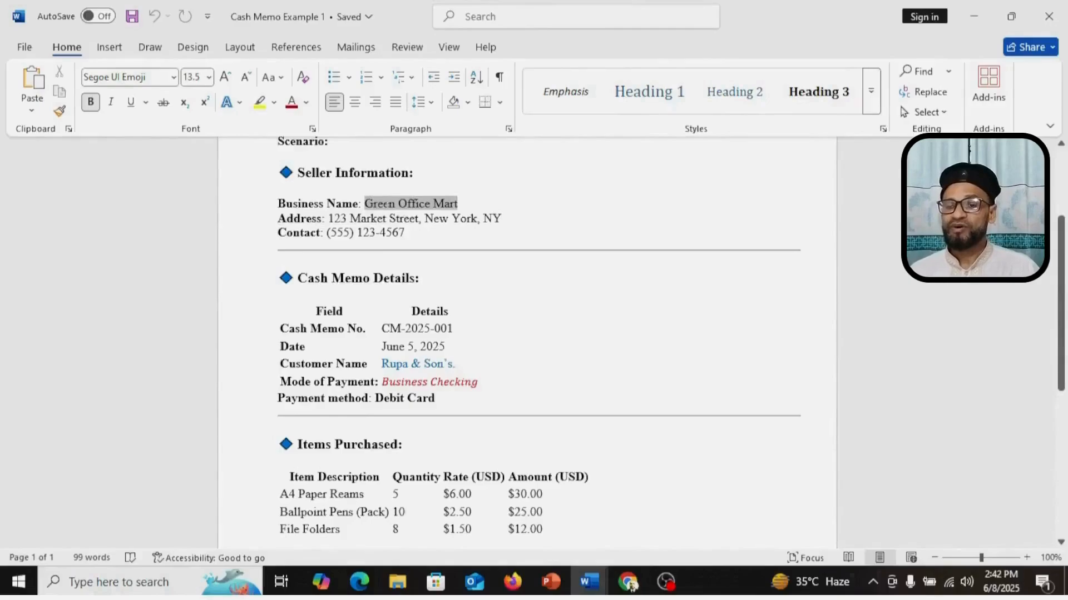
right_click(389, 206)
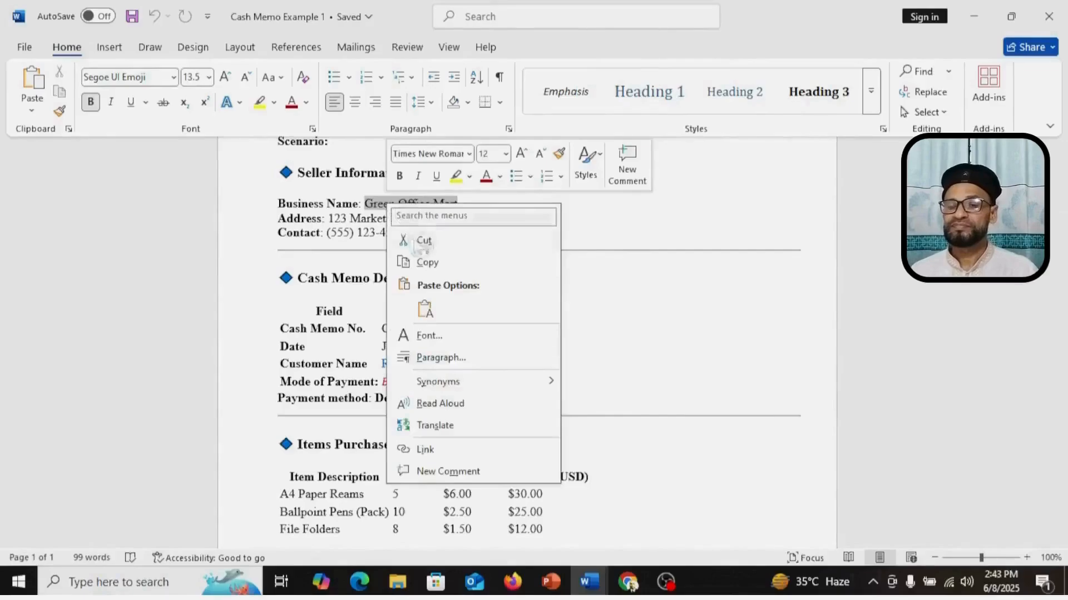
left_click(426, 264)
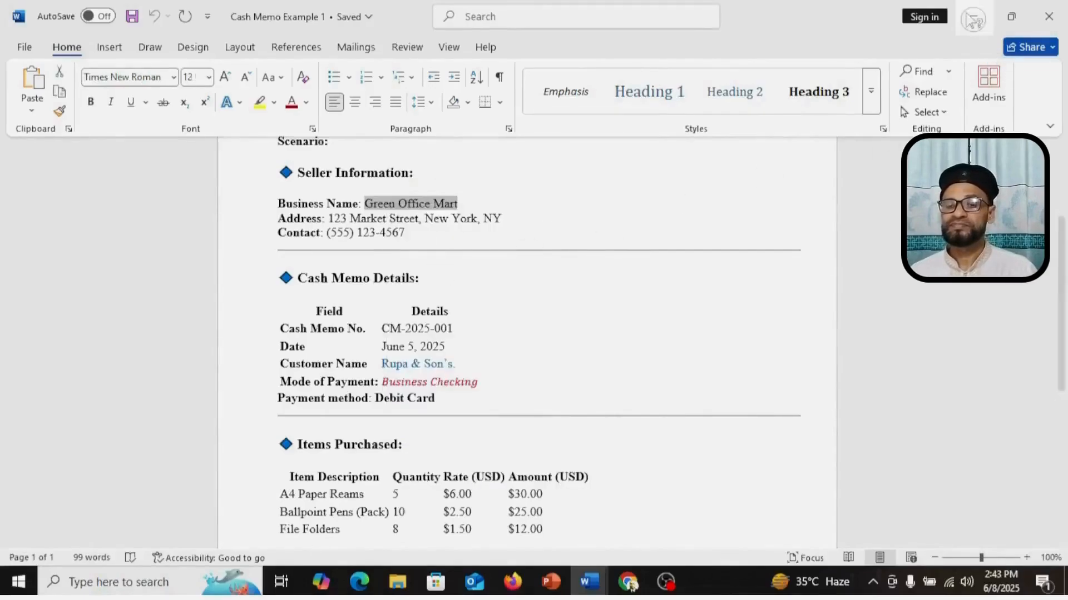
Back in the QuickBooks expense, set the payee to the existing supplier Green Office Mart and the payment account to Cash at Bank.
left_click(629, 582)
right_click(185, 167)
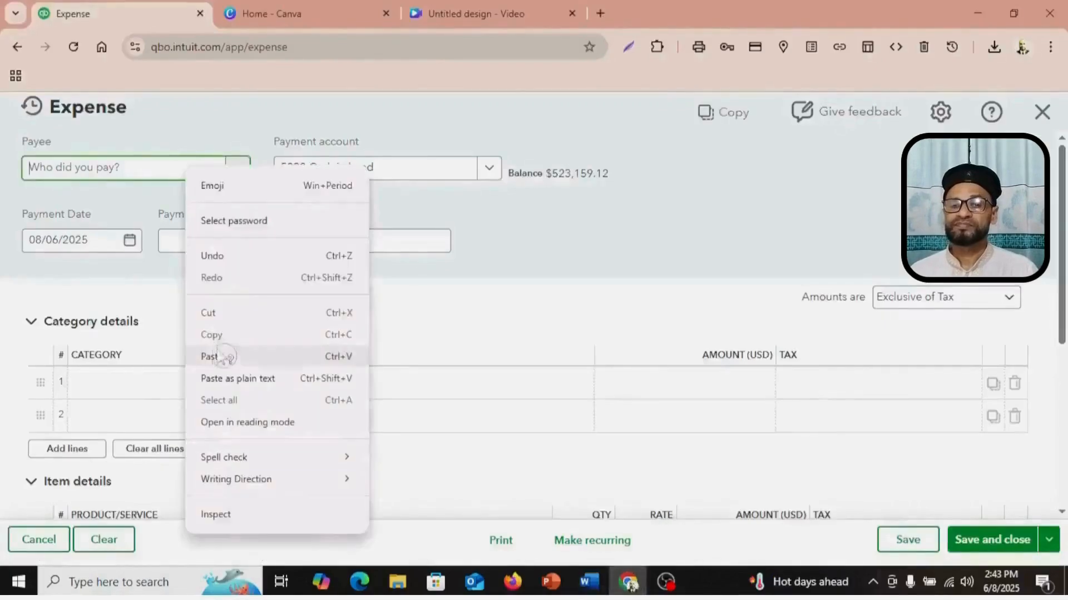
left_click(217, 358)
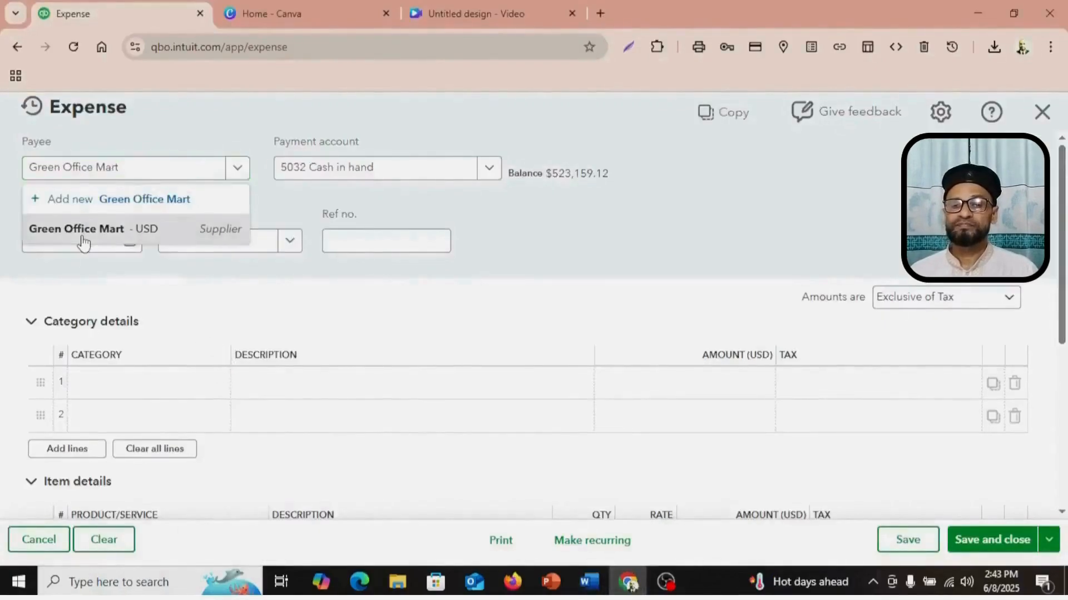
left_click(78, 233)
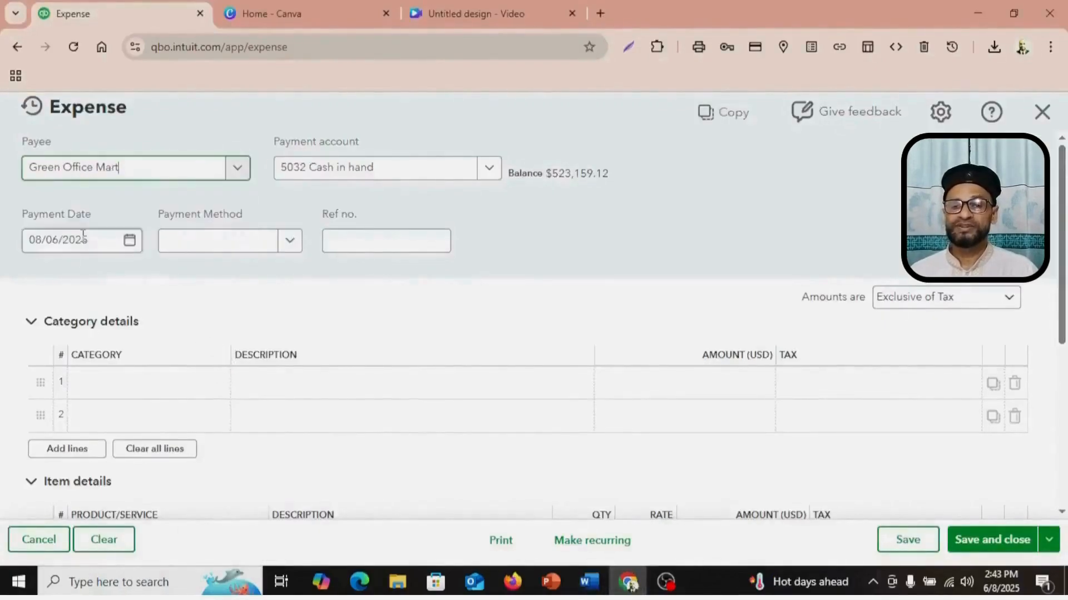
left_click(488, 171)
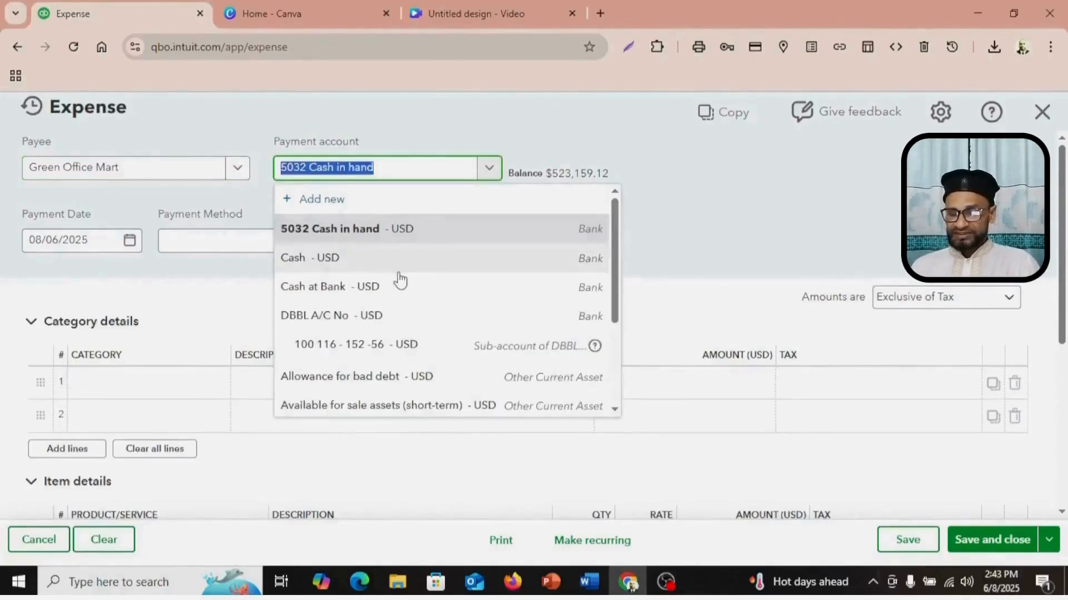
left_click(371, 298)
Set the payment date to 05/06/2025 and the payment method to Direct Debit.
left_click(128, 242)
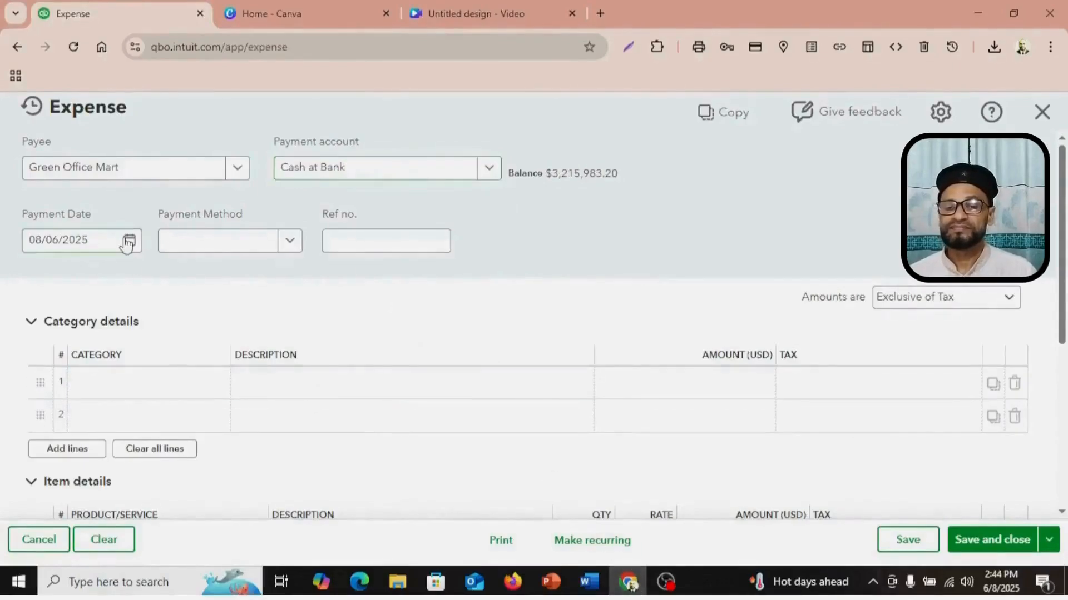
left_click(129, 242)
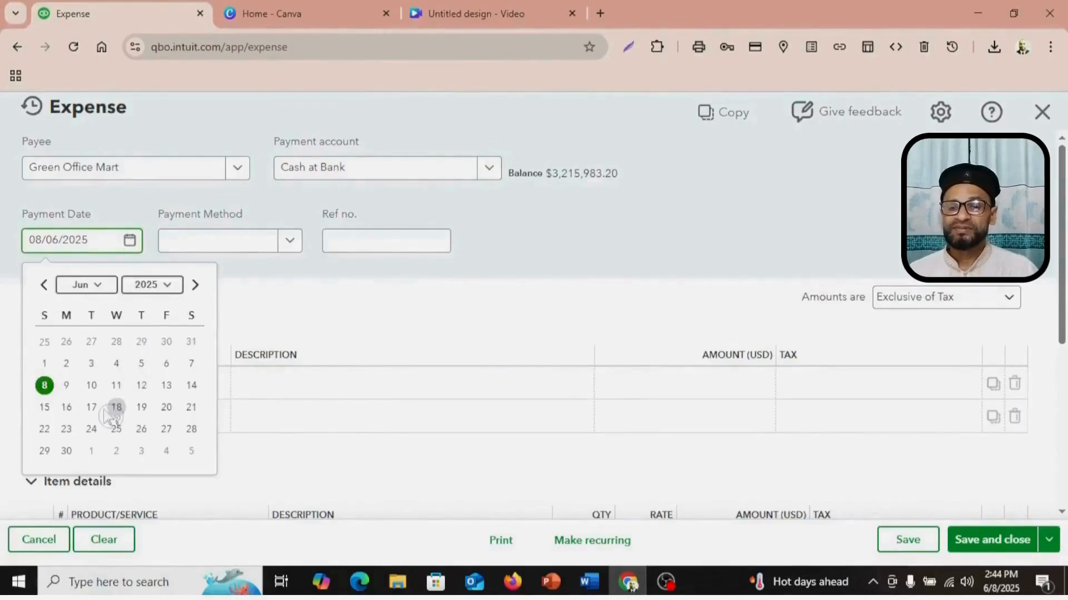
left_click(141, 365)
left_click(289, 241)
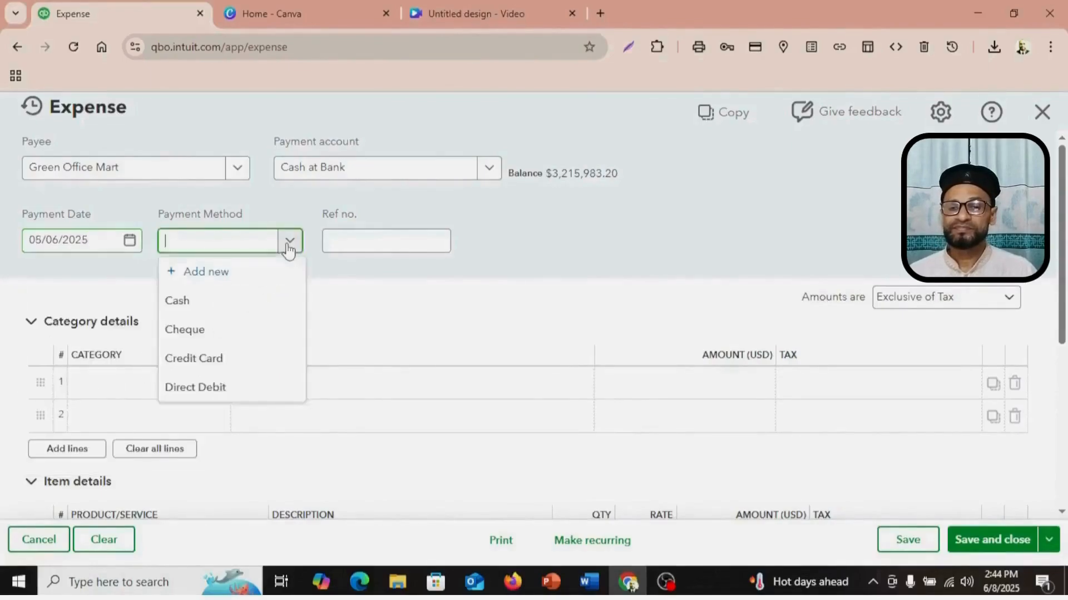
left_click(223, 389)
Fill the expense's reference number with the cash memo number CM-2025-001 copied from the Word document.
left_click(396, 234)
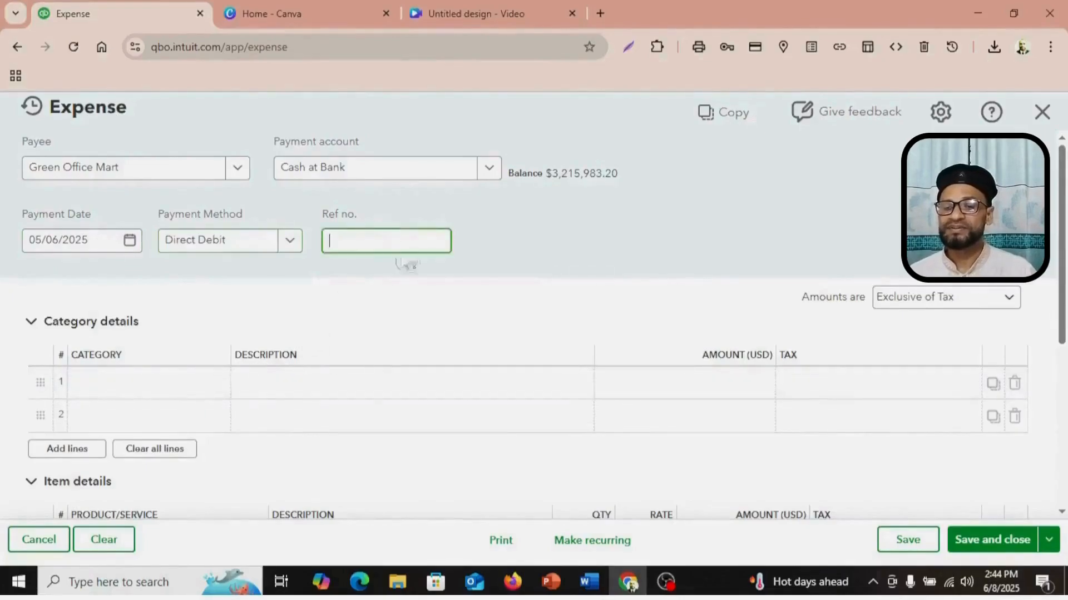
key("alt+Tab")
scroll(460, 263, "up", 1)
left_click_drag(453, 366, 382, 366)
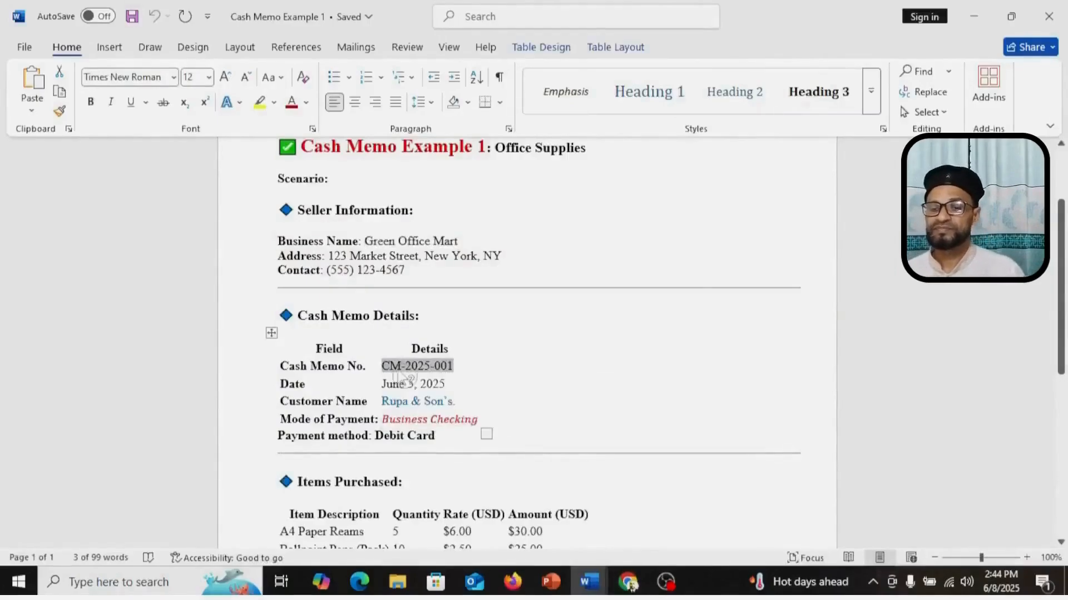
right_click(403, 378)
left_click(453, 63)
key("alt+Tab")
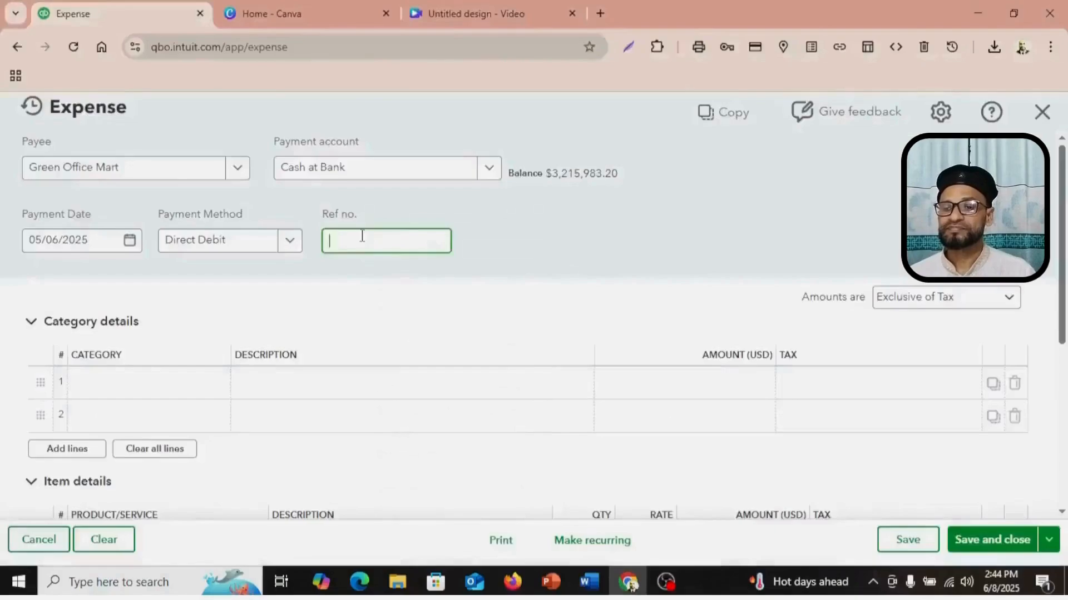
right_click(361, 239)
left_click(387, 389)
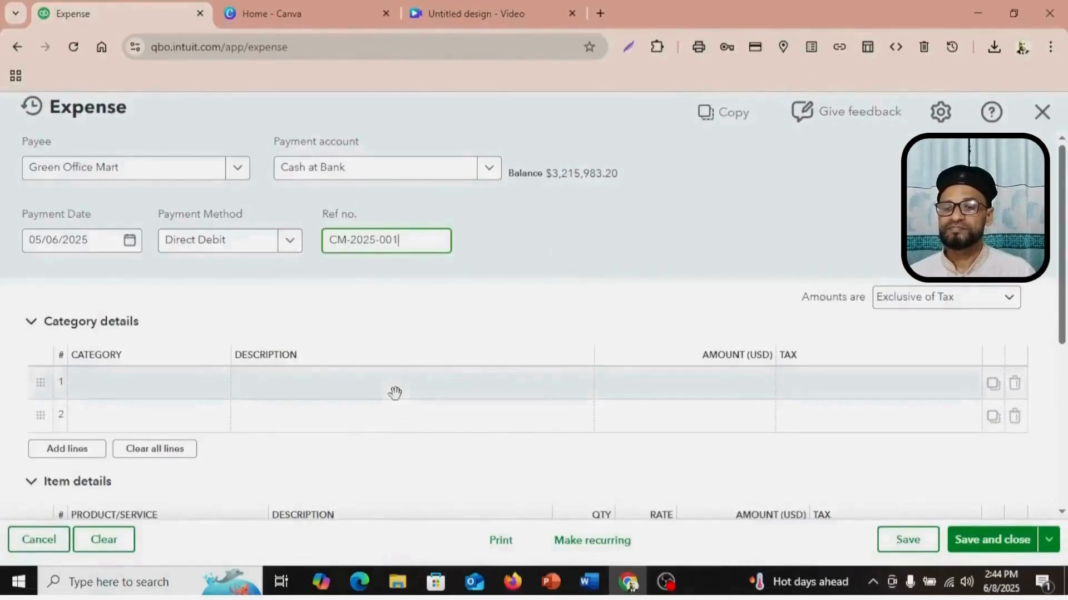
Set the category of the first category line to Office supplies.
left_click(195, 389)
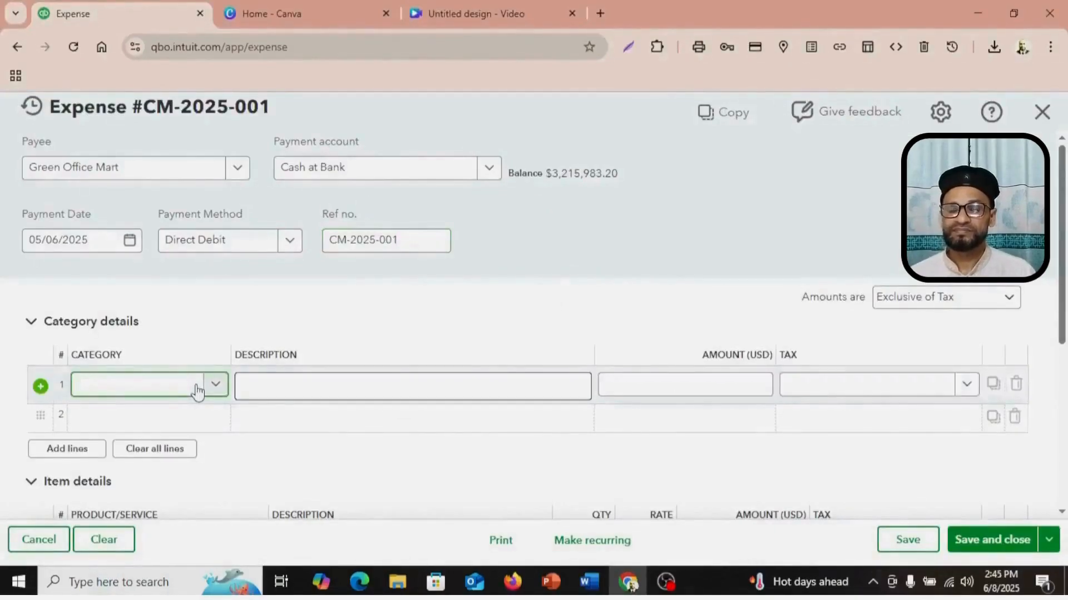
type("o")
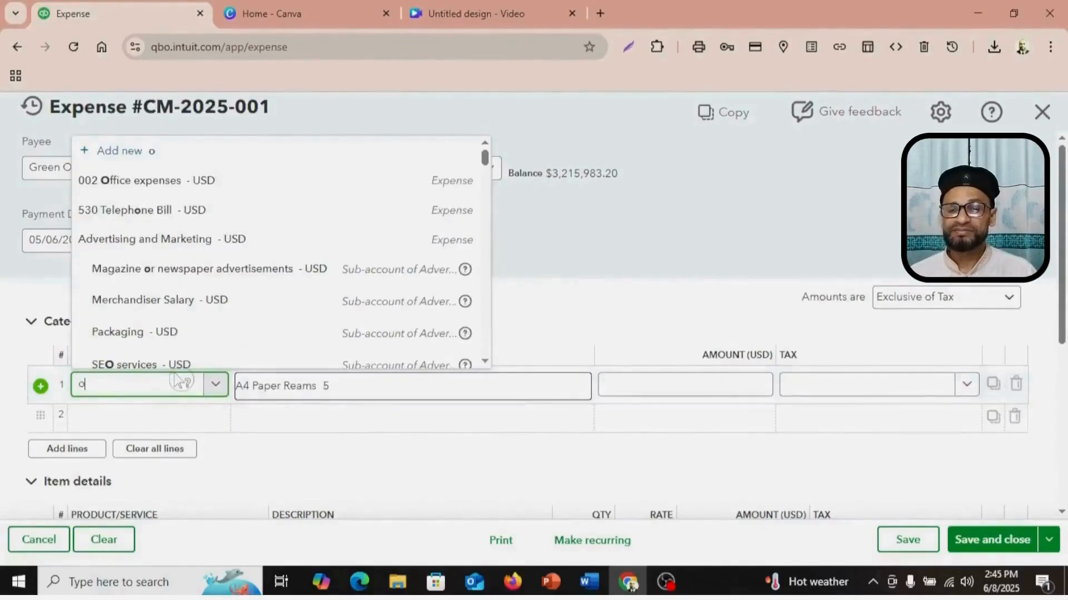
key("BackSpace")
type("Offi")
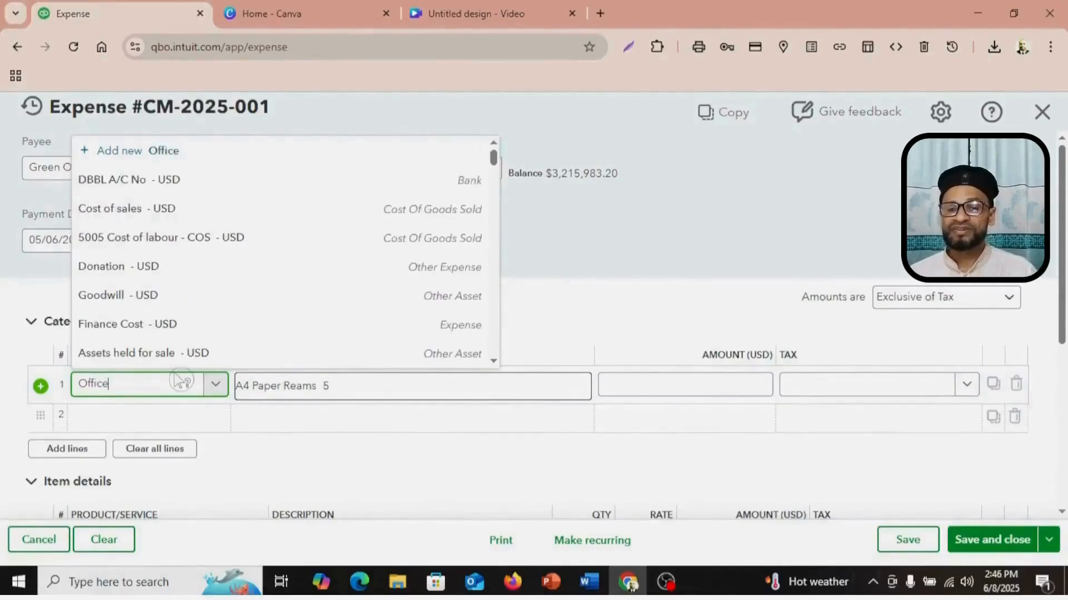
type("ce su")
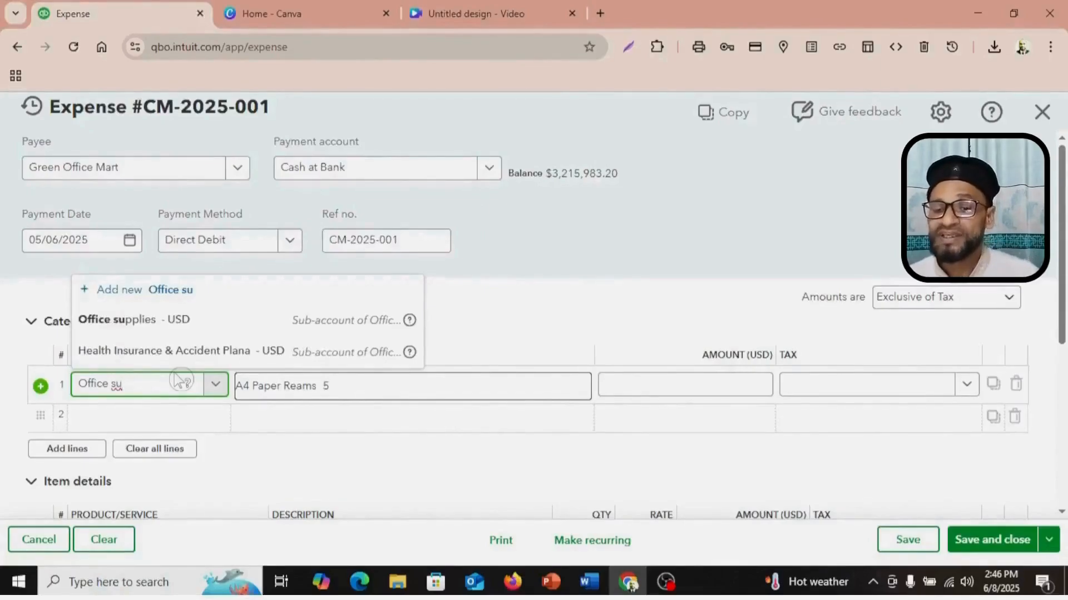
left_click(151, 327)
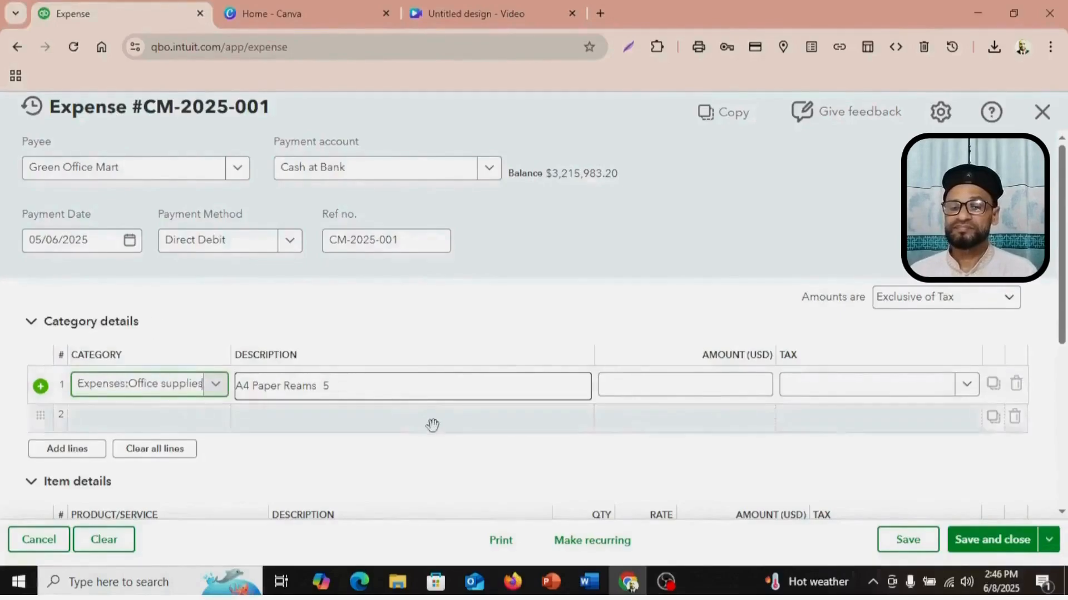
Edit the first category line's description to read "A4 Paper Reams Quantity - 5".
left_click(376, 389)
left_click(329, 391)
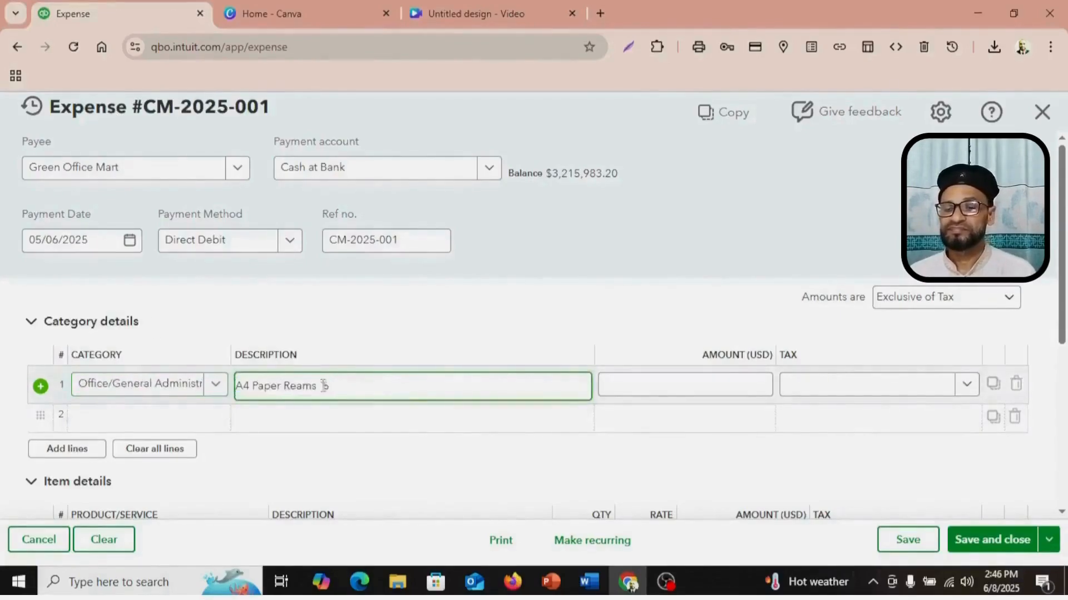
type("Quantity - 5")
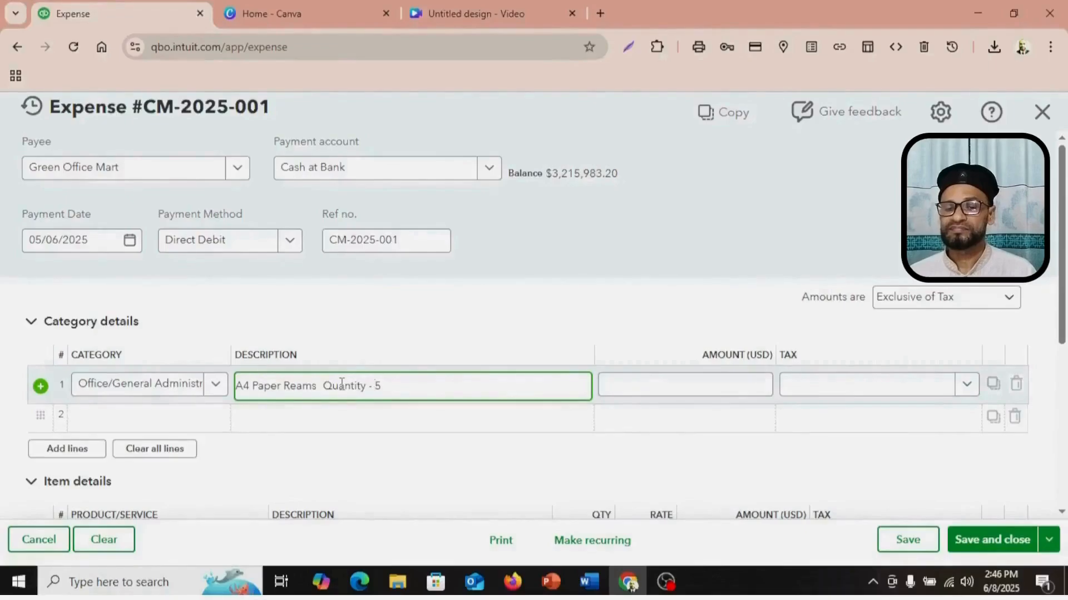
Set the first line's amount to $30.00, copied from the Word cash memo, and its tax to 5% Purchase Tax (5%).
left_click(658, 383)
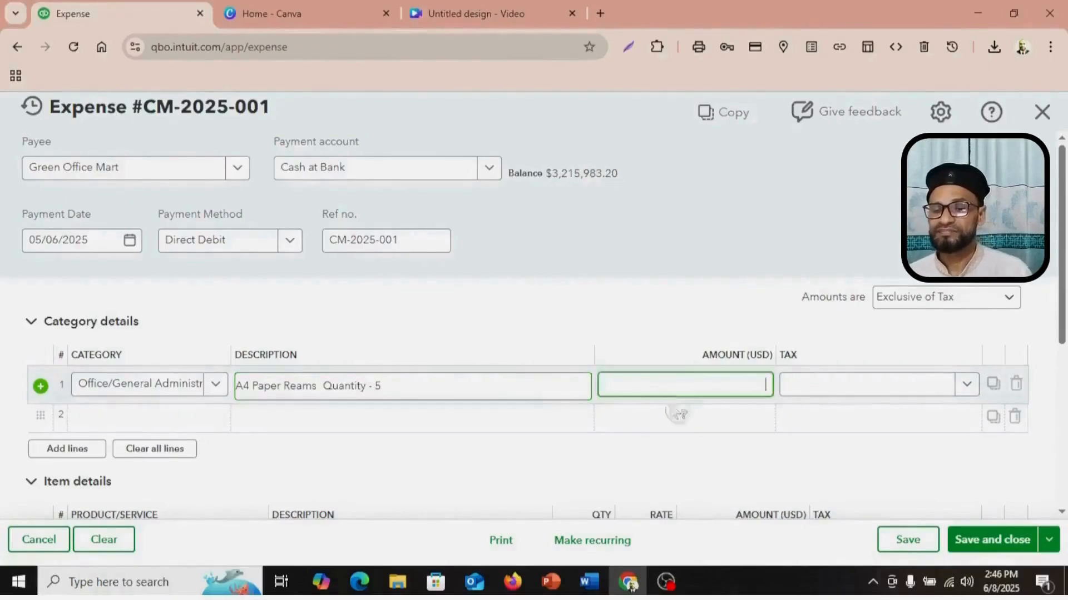
left_click(588, 581)
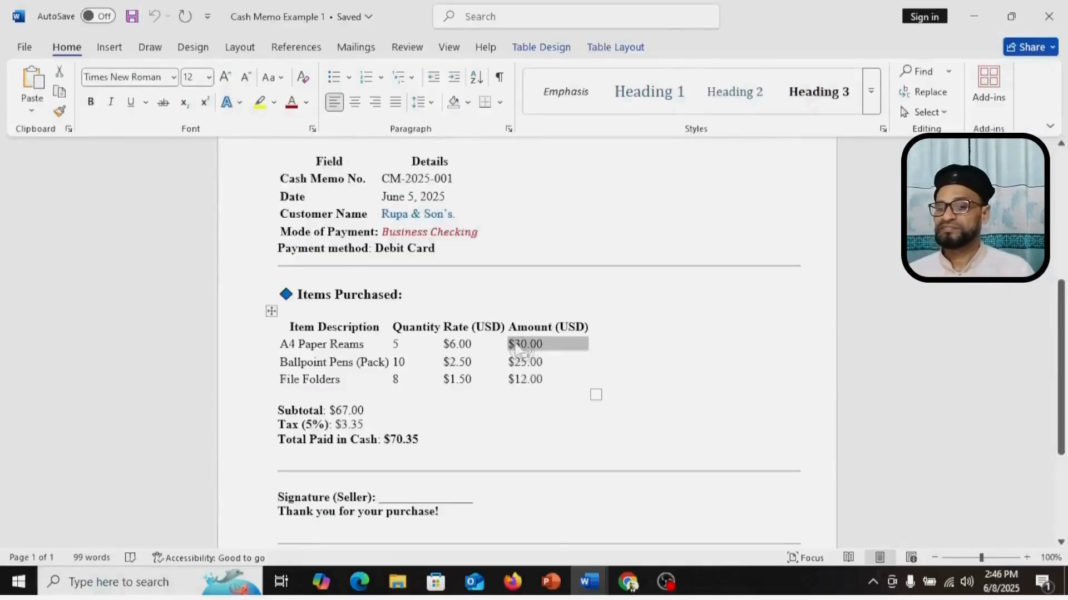
right_click(525, 347)
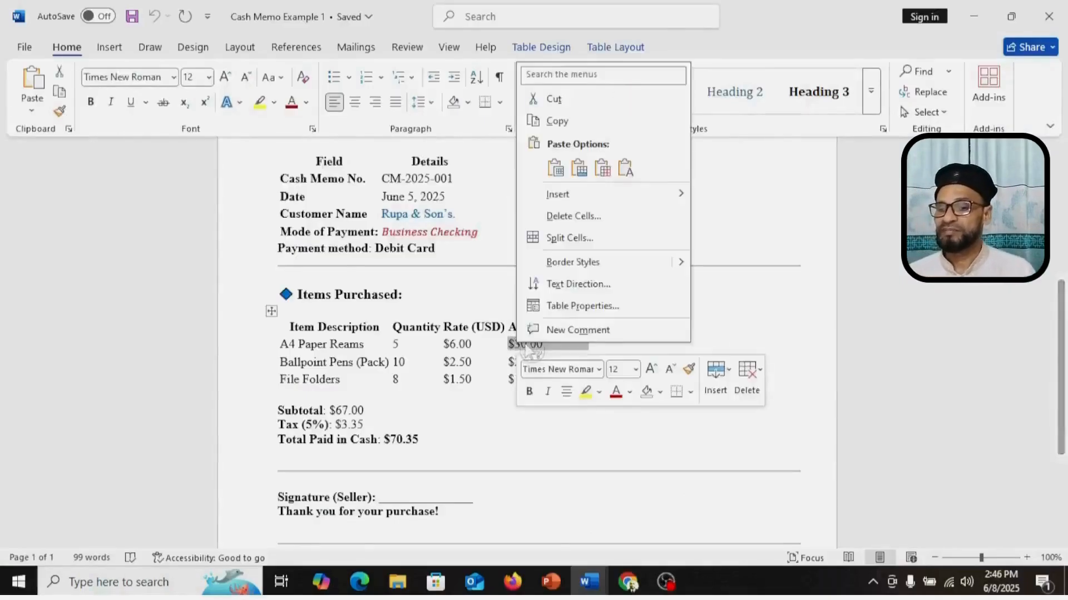
left_click(574, 125)
left_click(627, 581)
right_click(652, 384)
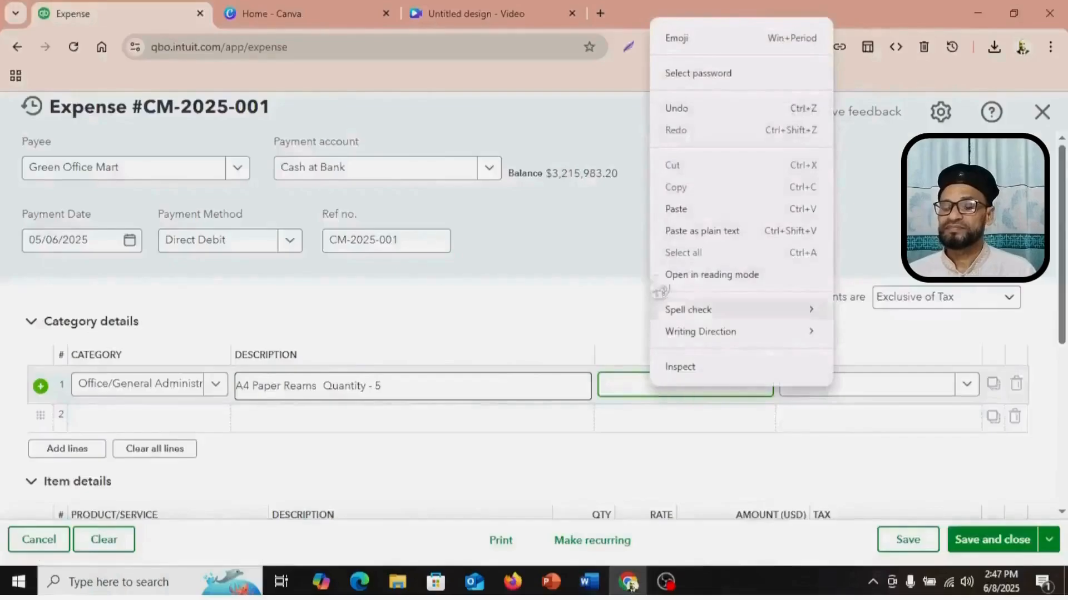
left_click(706, 210)
key("Tab")
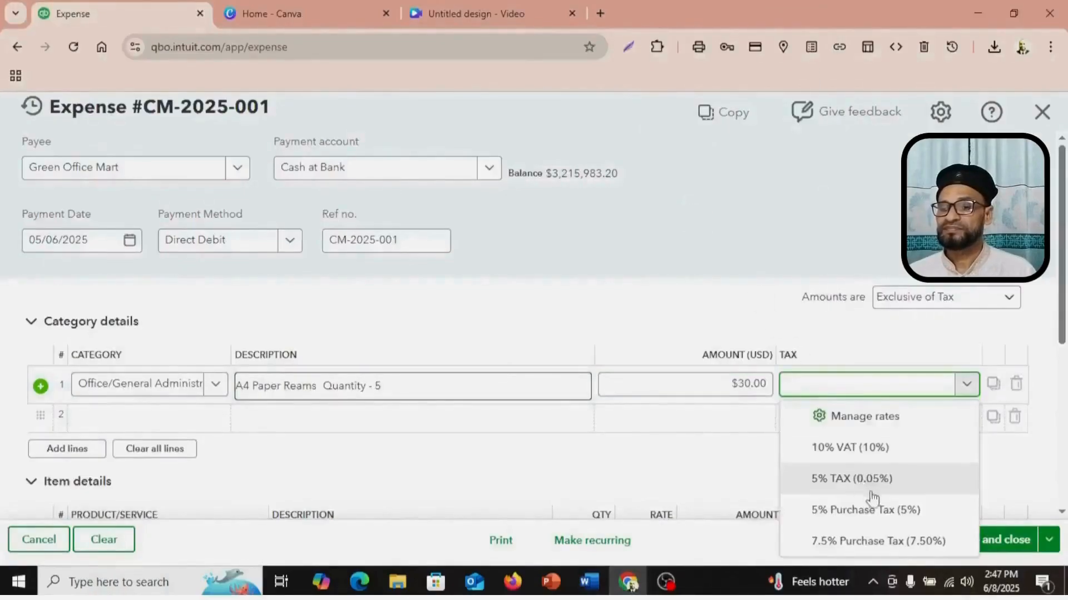
left_click(886, 510)
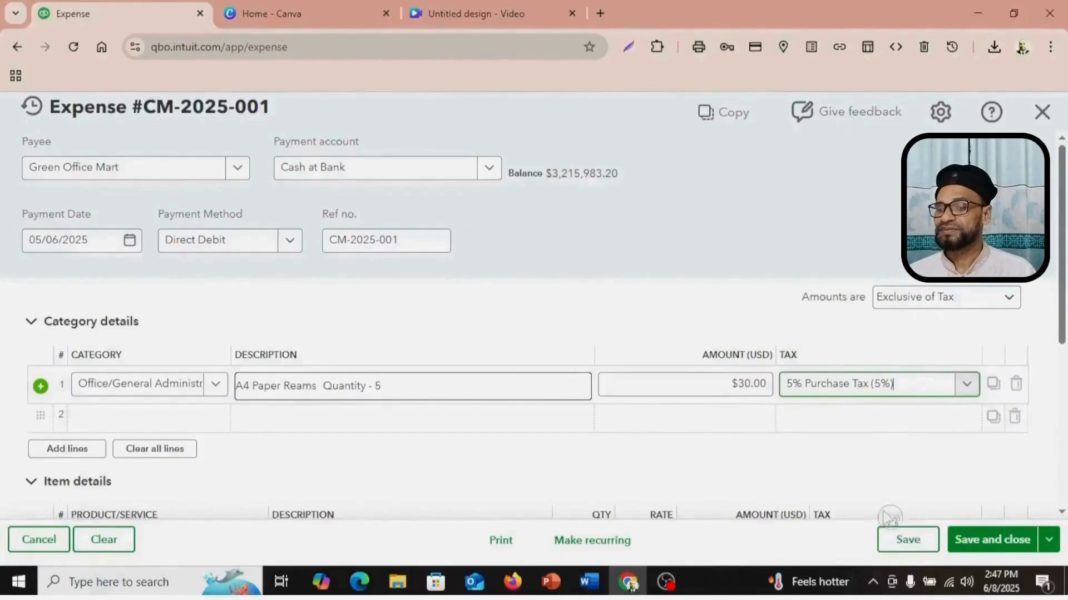
Set the category of the second category line to Office supplies.
scroll(937, 417, "down", 4)
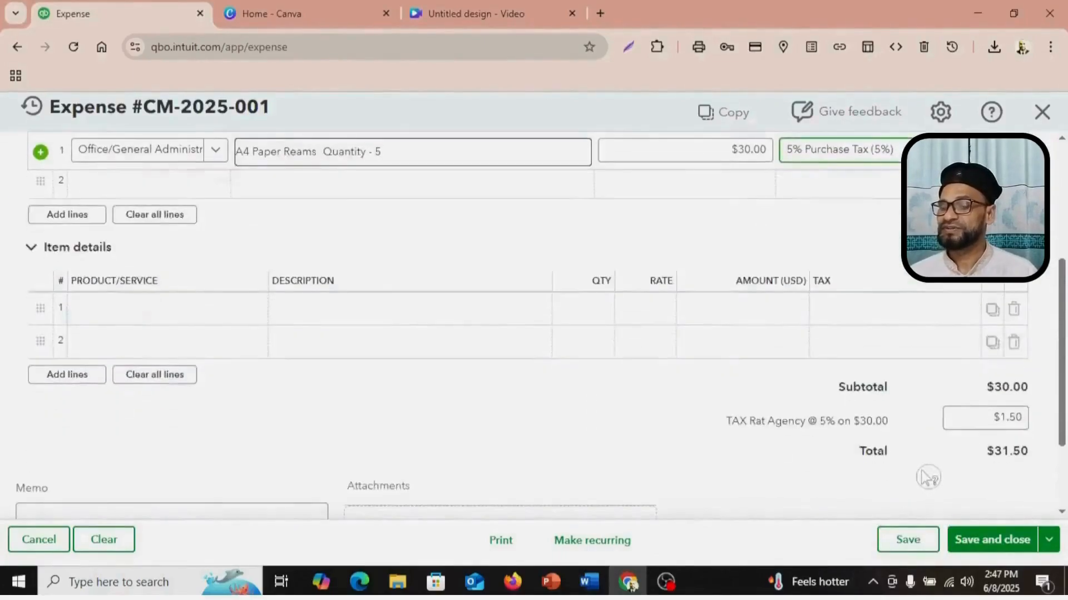
scroll(923, 477, "up", 3)
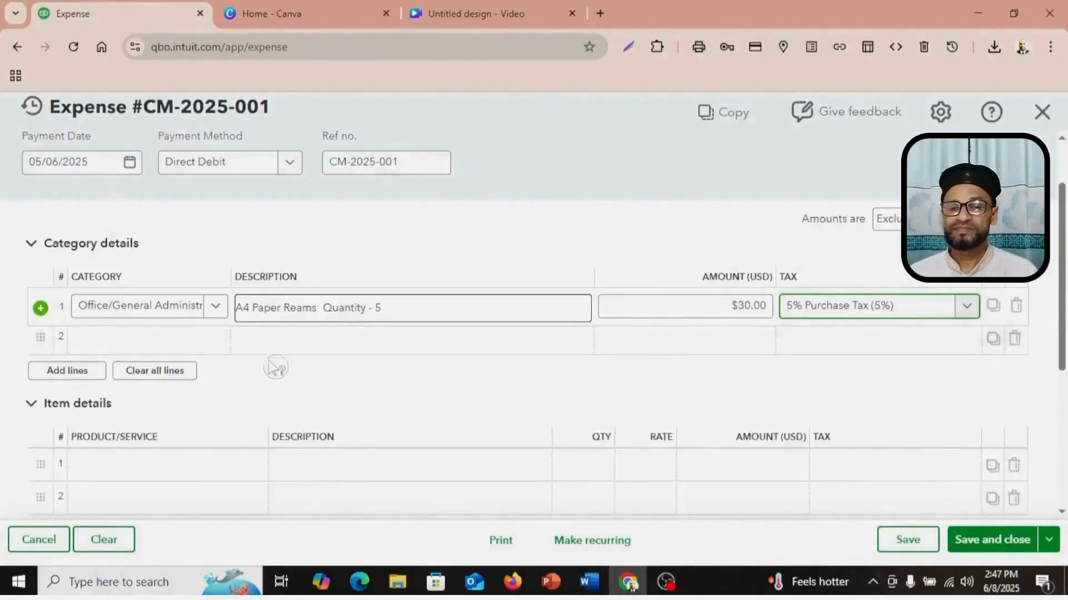
left_click(210, 348)
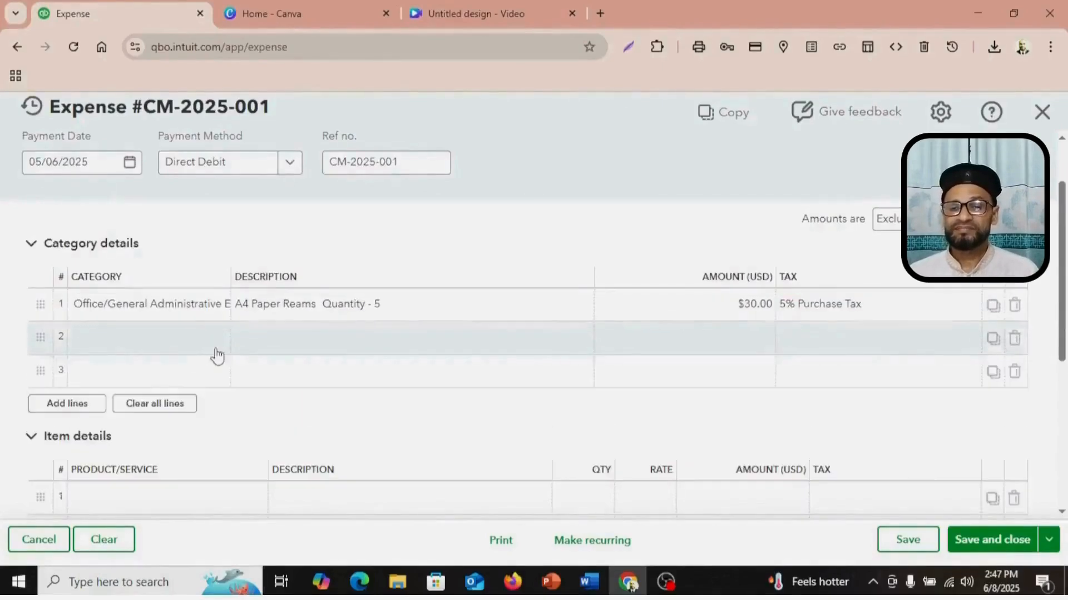
right_click(161, 341)
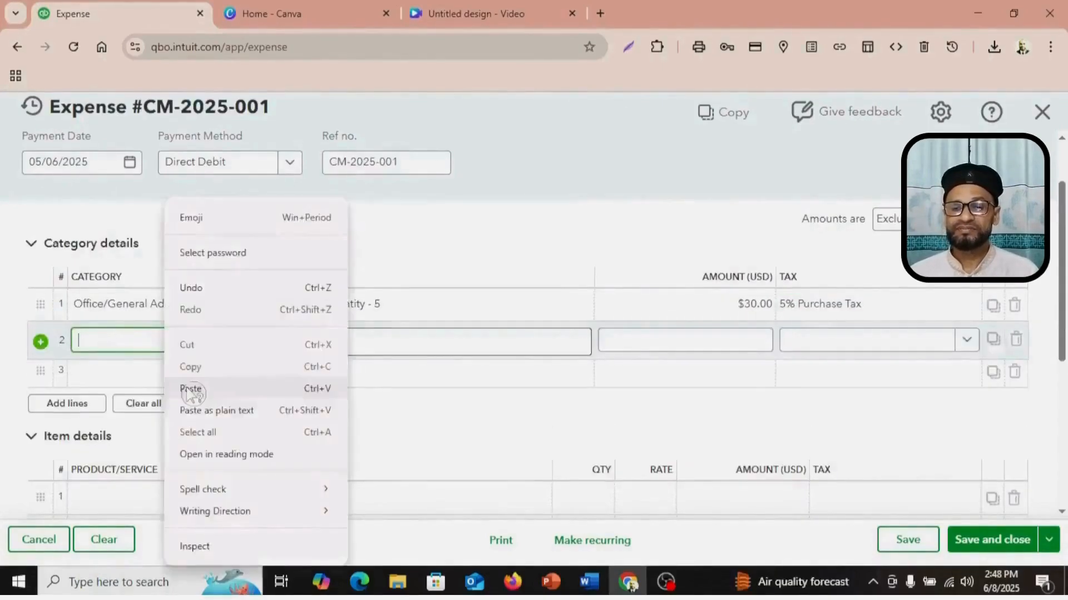
left_click(189, 388)
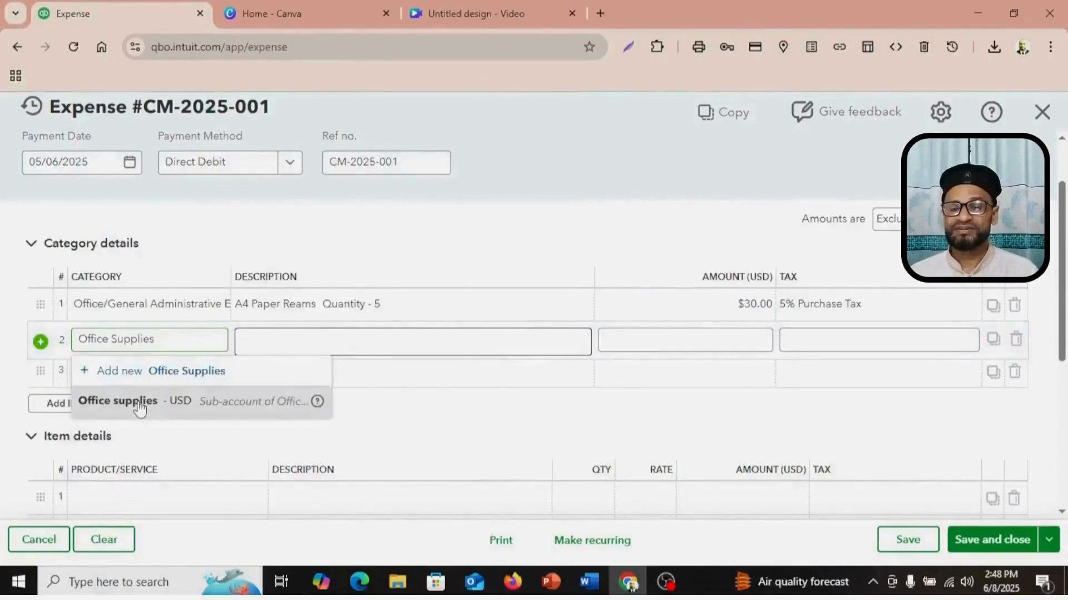
left_click(140, 408)
Switch to the Word cash memo and copy the Ballpoint Pens (Pack) description together with its quantity.
key("alt+Tab")
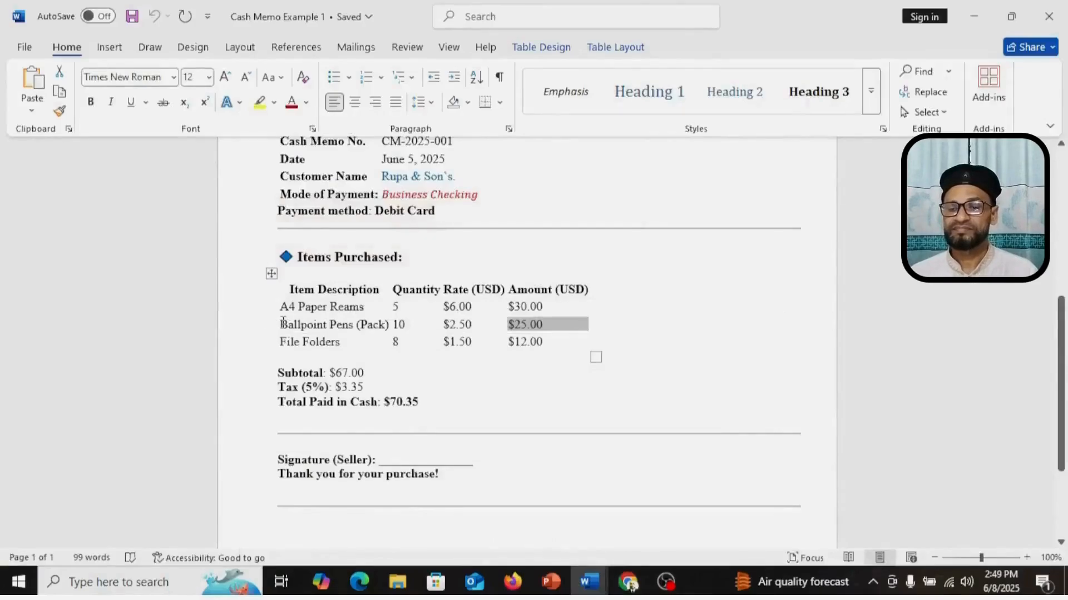
left_click_drag(282, 321, 398, 328)
key("ctrl+c")
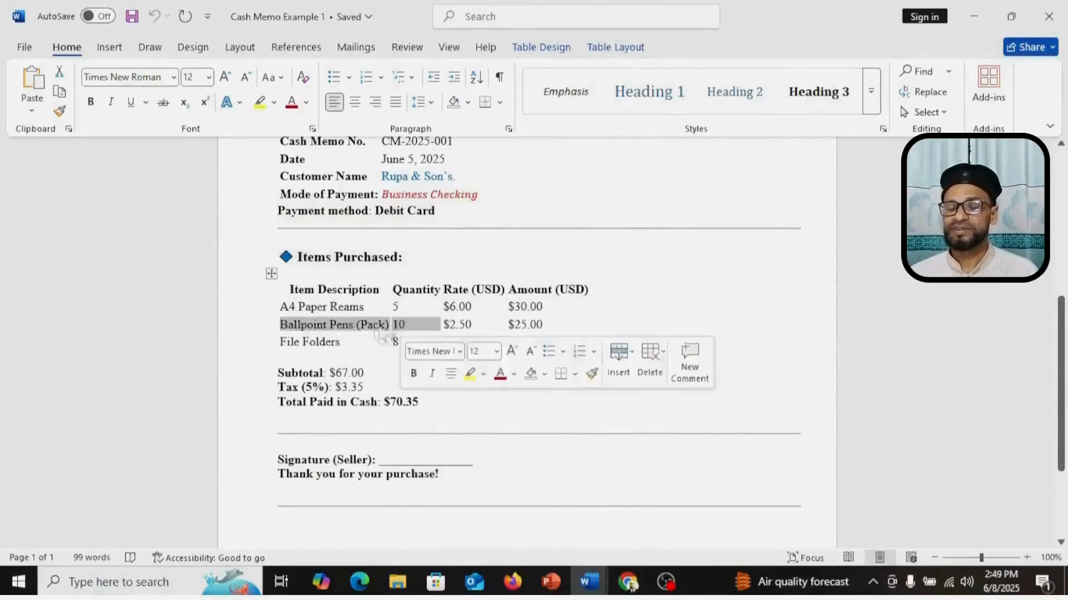
right_click(367, 327)
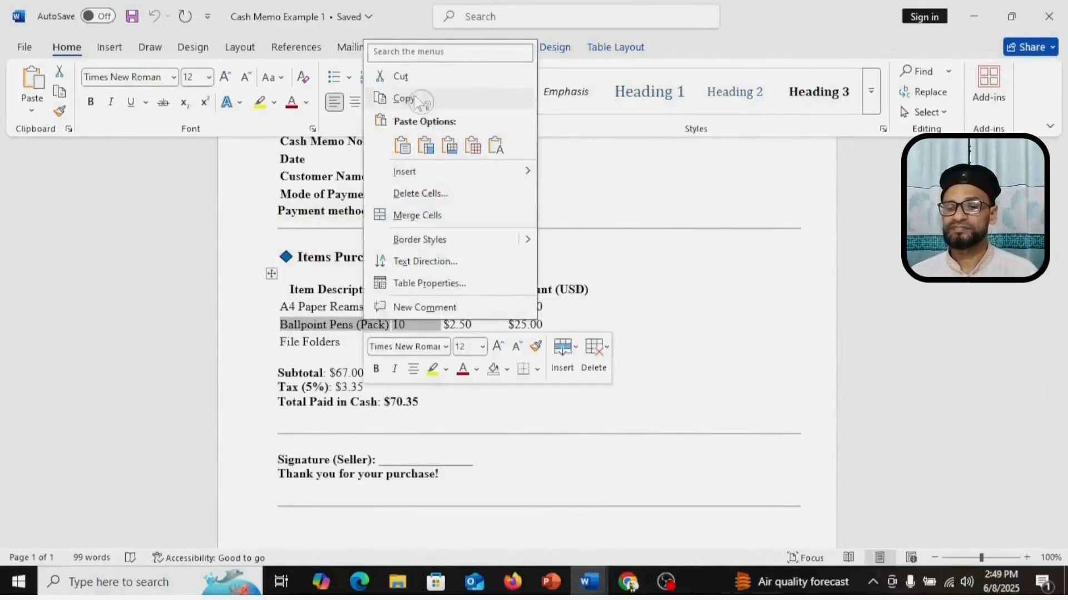
left_click(396, 98)
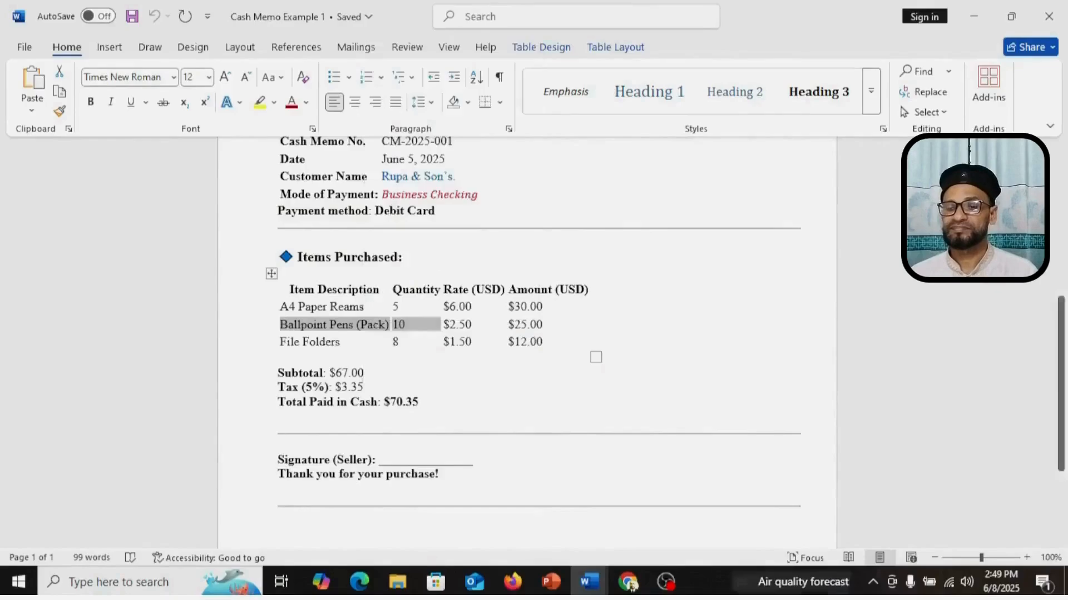
Back in QuickBooks, fill the second line's description as "Ballpoint Pens (Pack) Qyabtutt - 10" and set its tax to 5% Purchase Tax (5%).
left_click(628, 582)
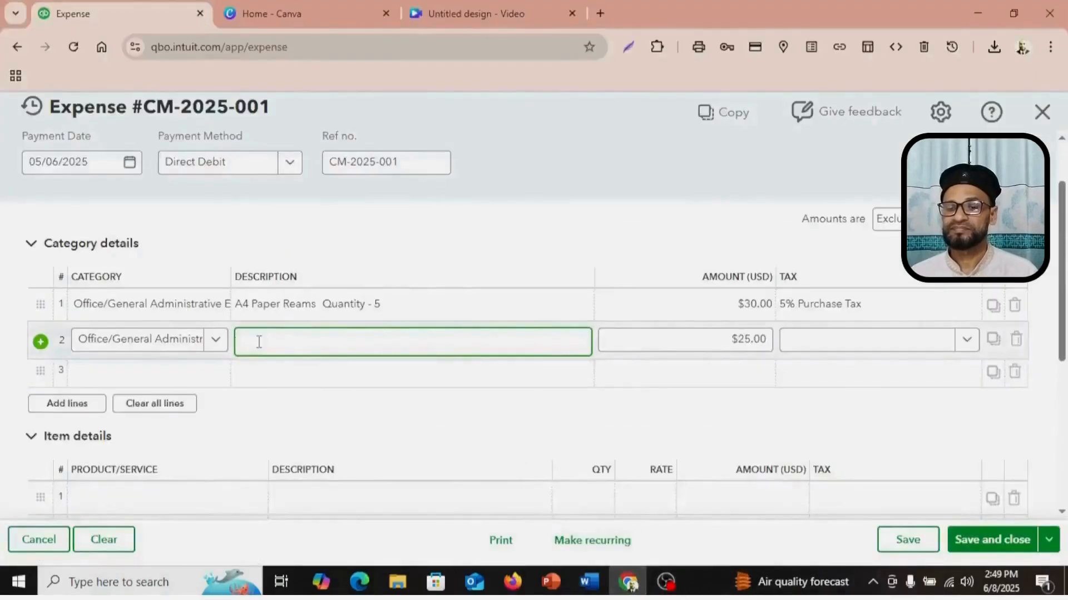
right_click(258, 342)
left_click(294, 387)
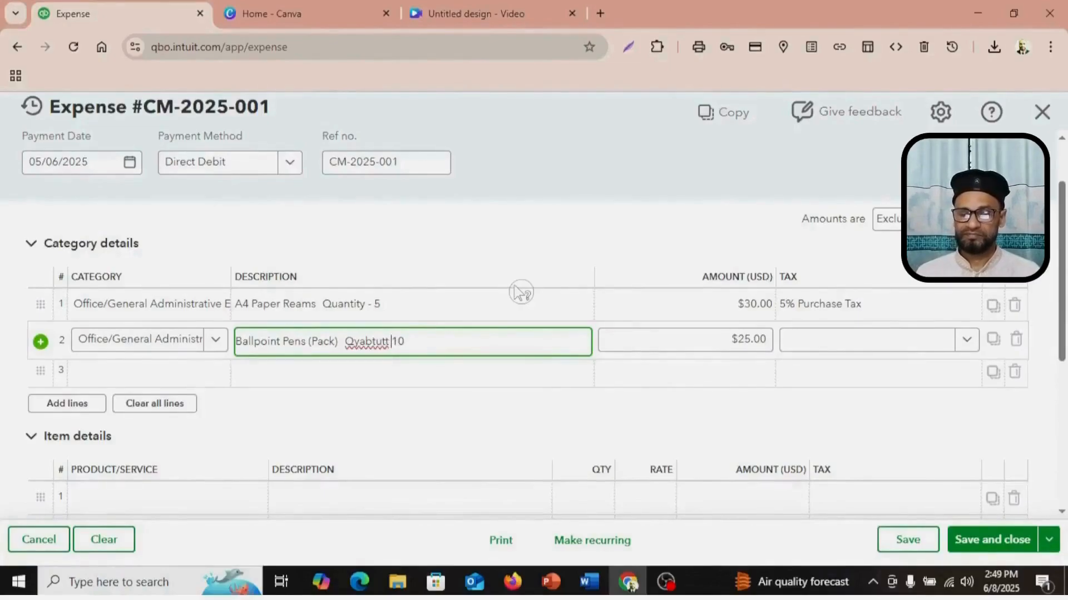
type("-")
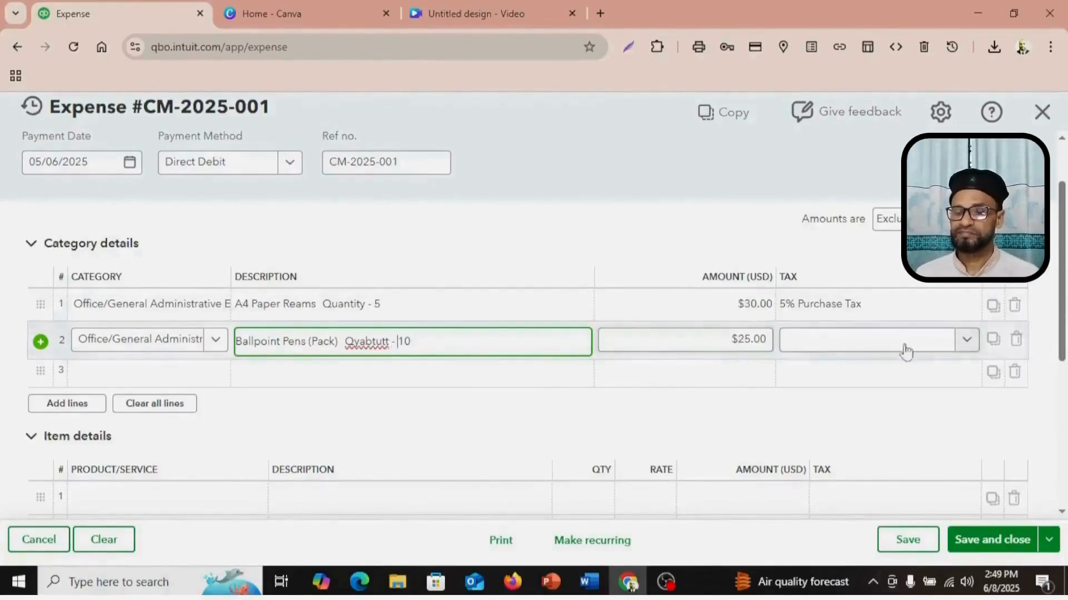
left_click(967, 352)
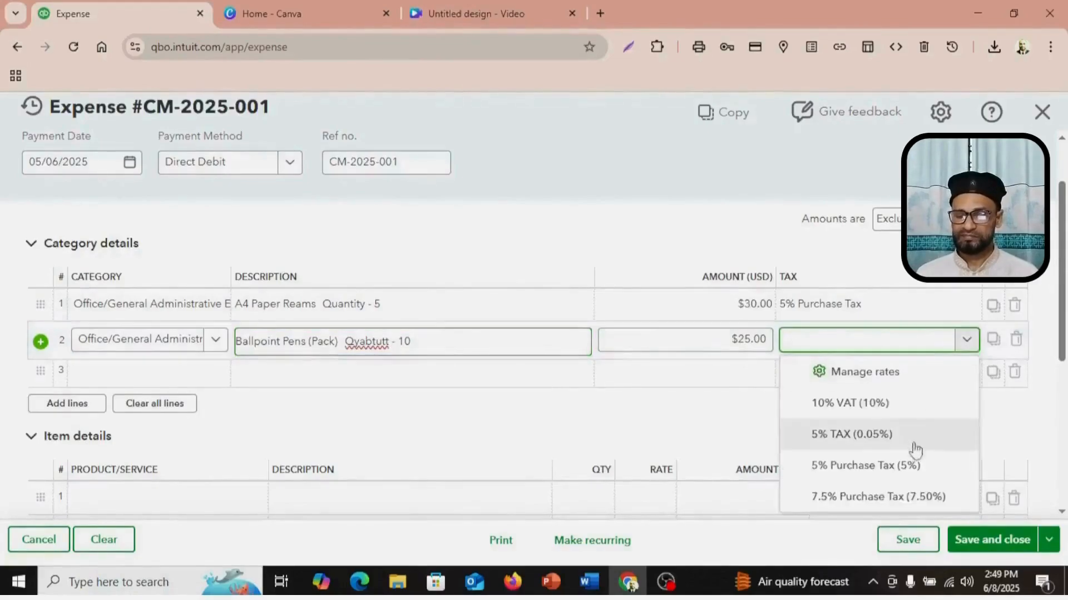
left_click(899, 477)
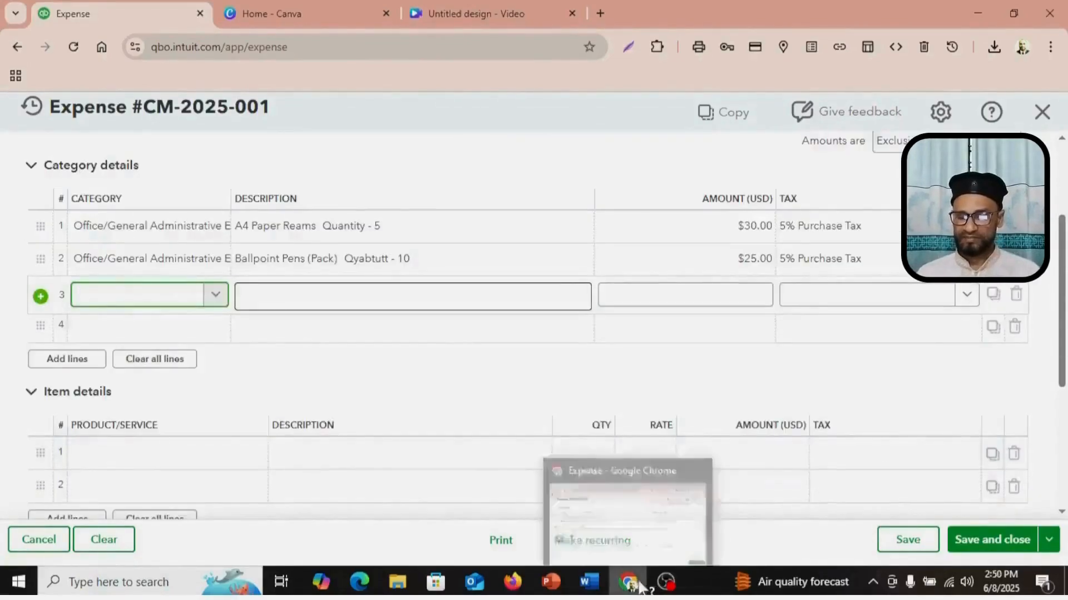
Set the third category line's category to Office supplies, using the name copied from the Word cash memo's title.
left_click(589, 582)
scroll(594, 222, "up", 5)
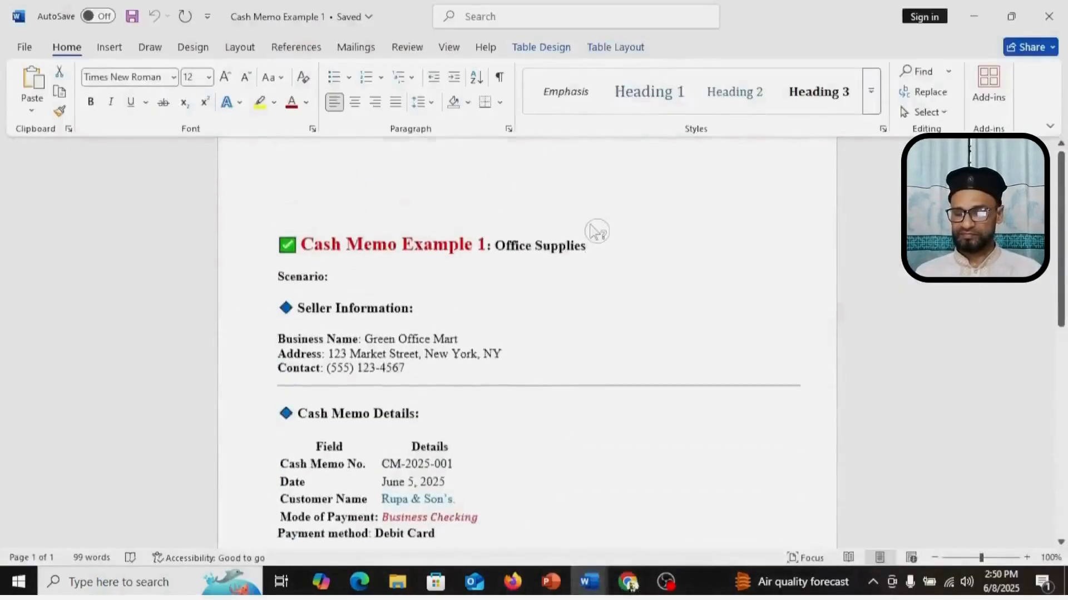
left_click_drag(563, 269, 496, 261)
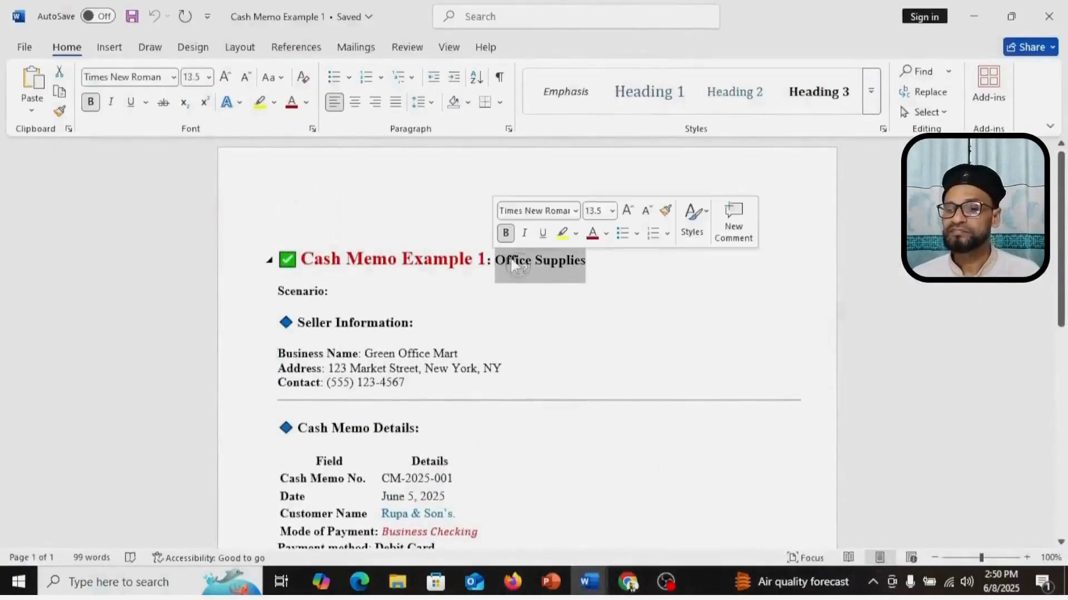
right_click(513, 262)
left_click(553, 317)
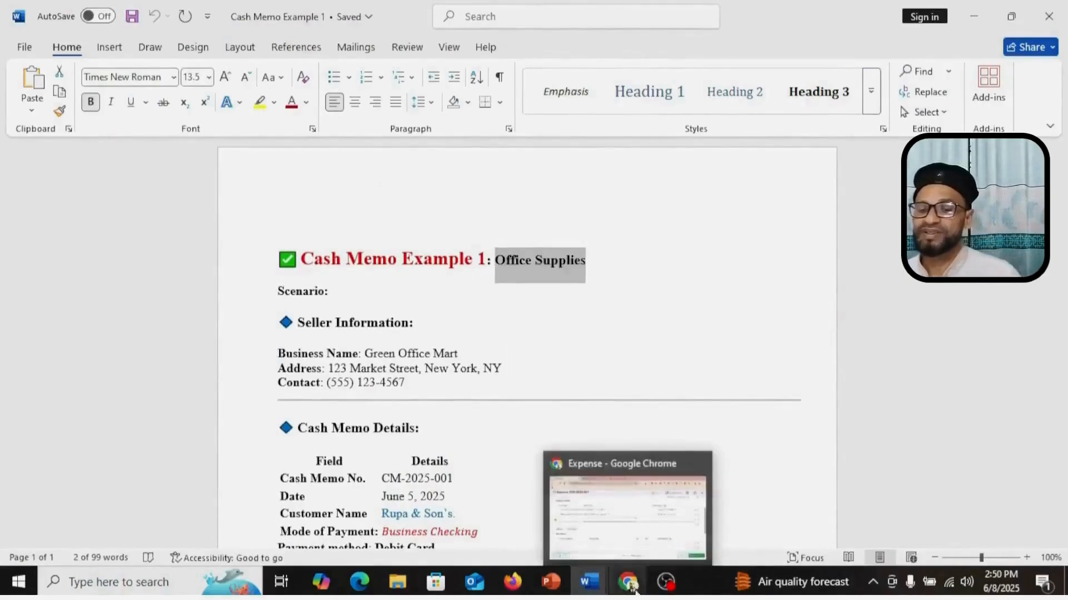
left_click(636, 590)
left_click(149, 299)
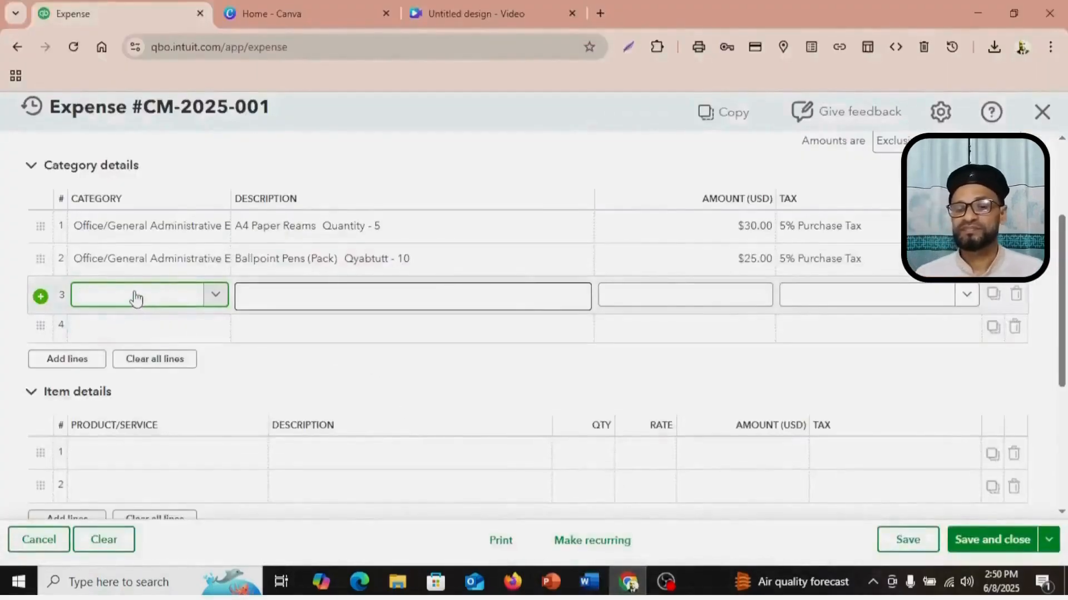
right_click(137, 297)
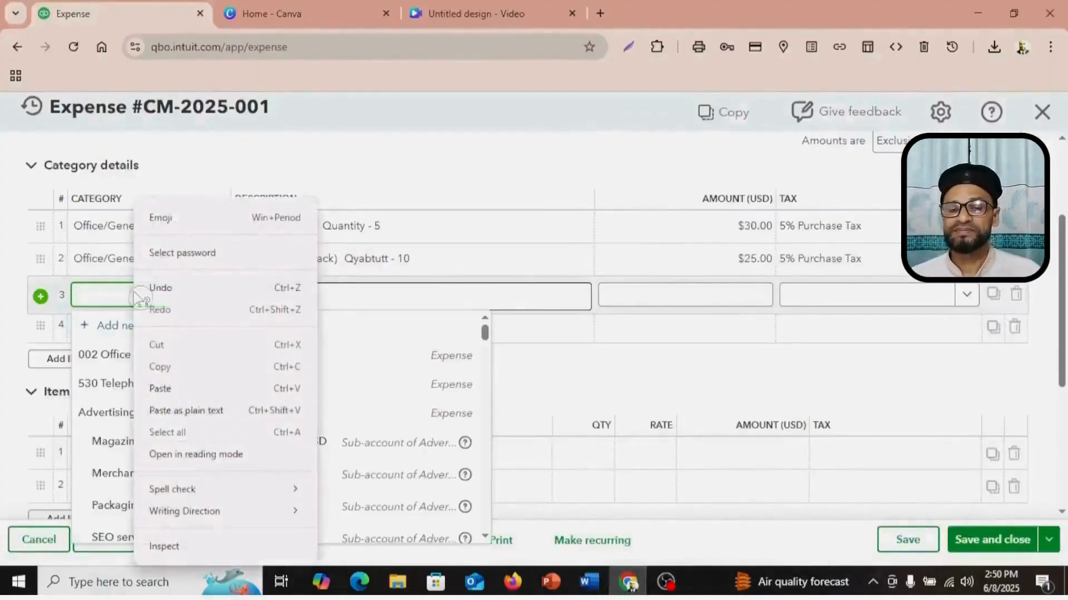
left_click(173, 388)
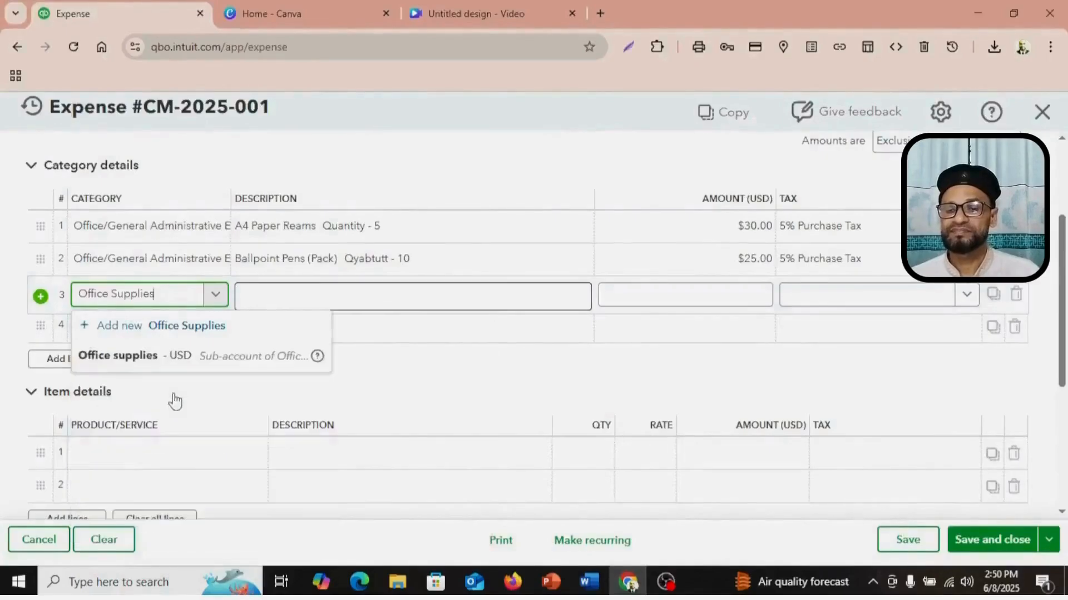
left_click(161, 361)
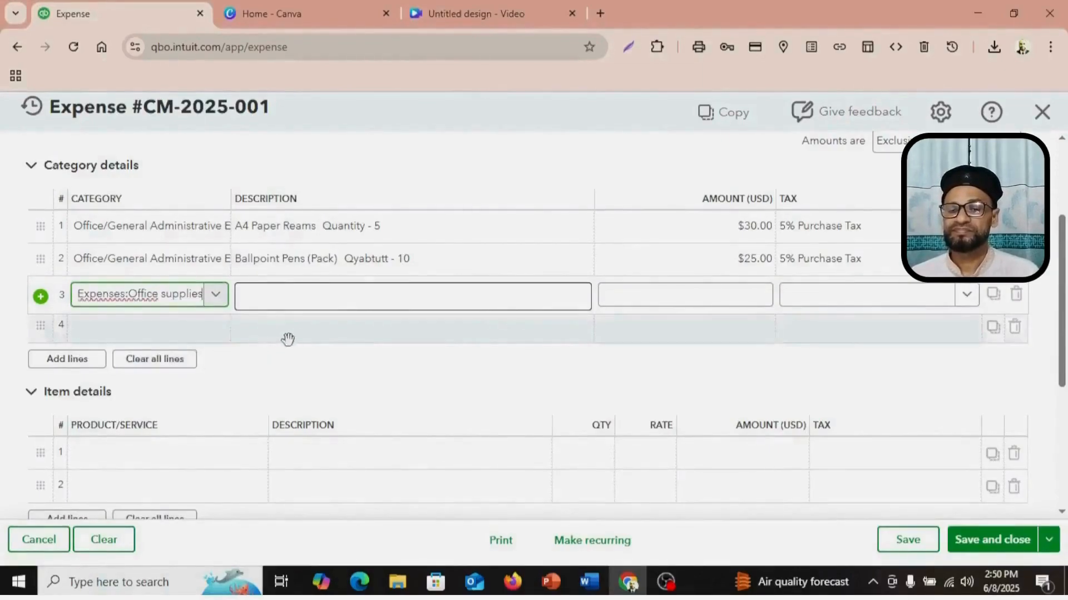
Fill the third line's description with "File Folders 8", copied from the items table of the Word cash memo.
left_click(588, 581)
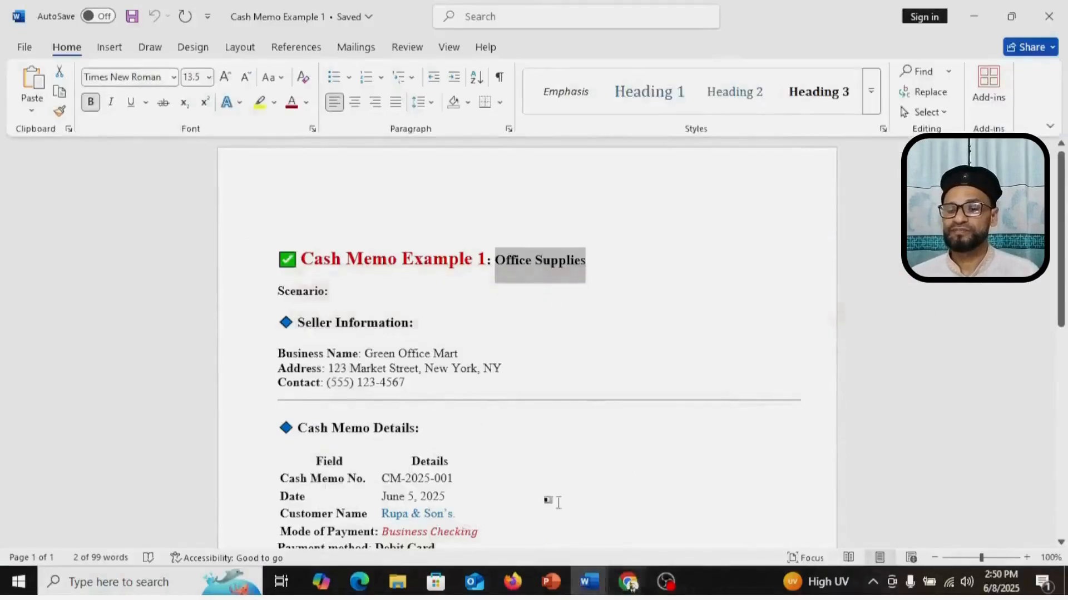
scroll(557, 502, "down", 5)
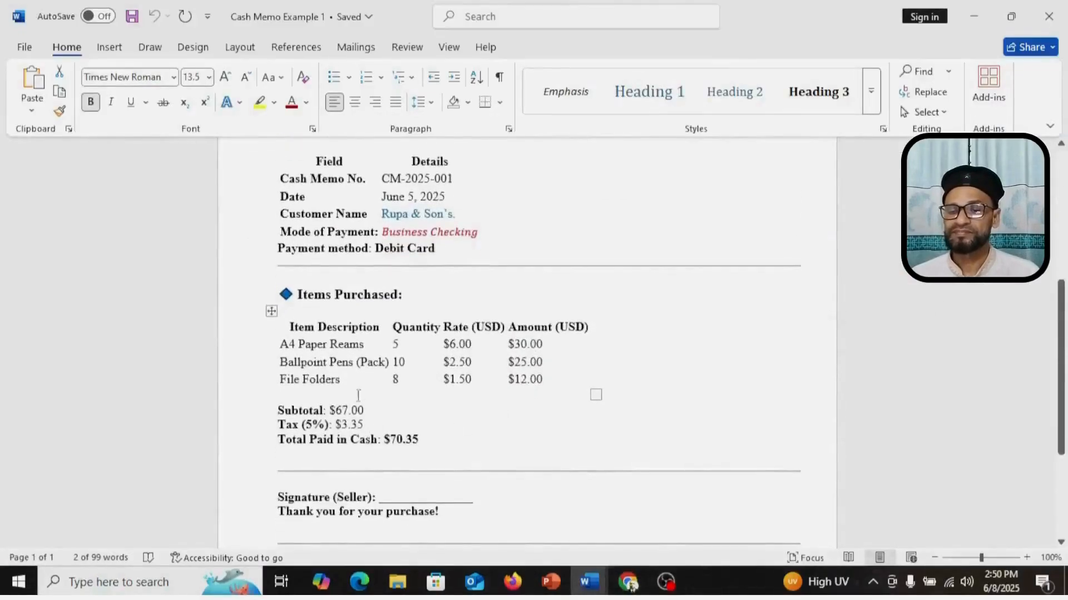
mouse_move(276, 377)
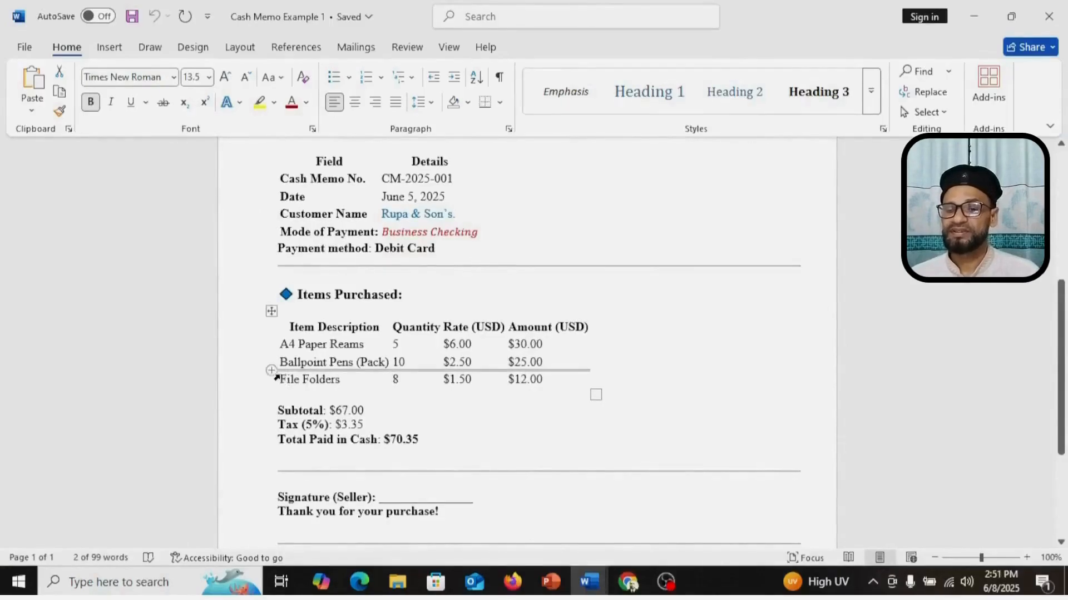
left_click(277, 378)
left_click_drag(388, 381, 398, 376)
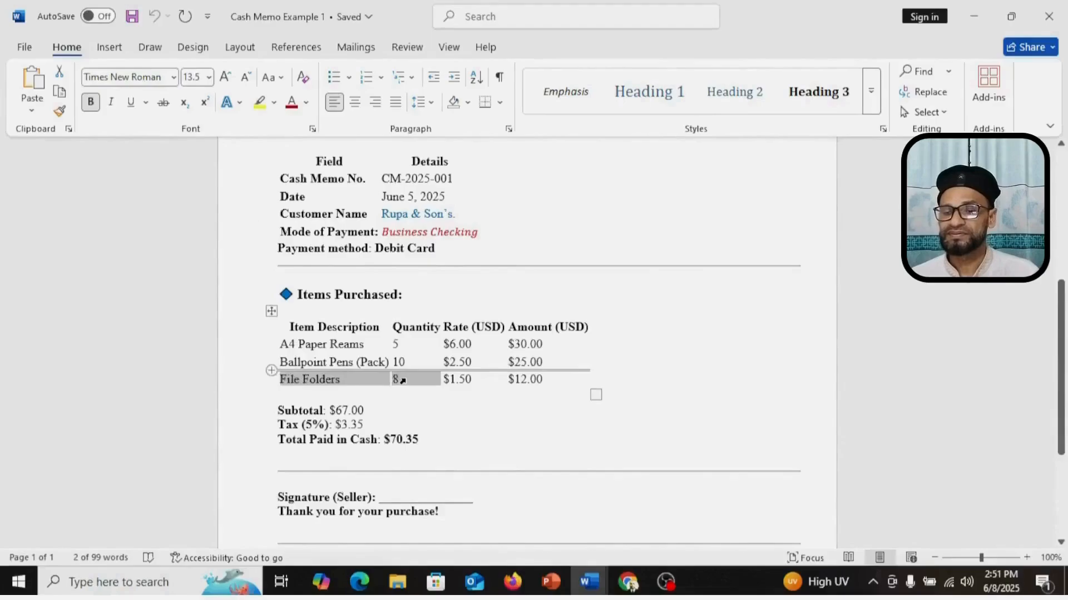
right_click(400, 382)
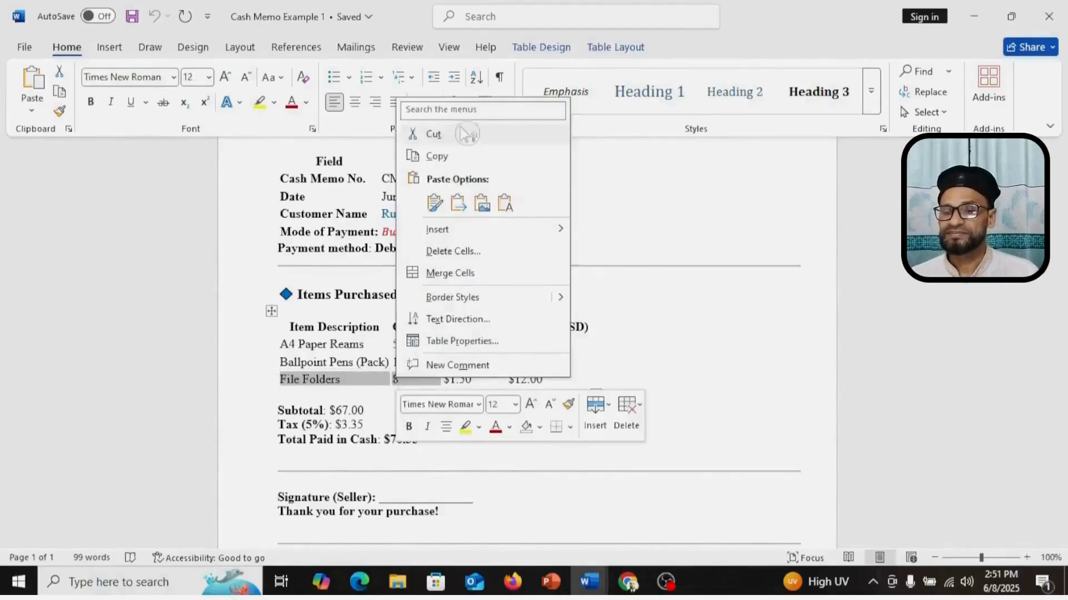
left_click(439, 156)
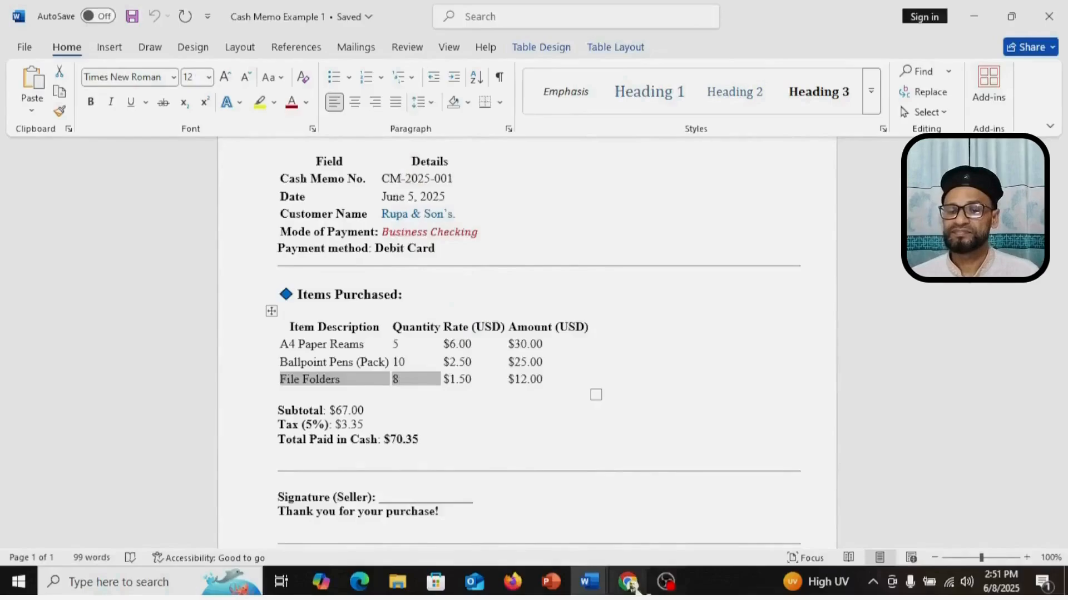
left_click(630, 582)
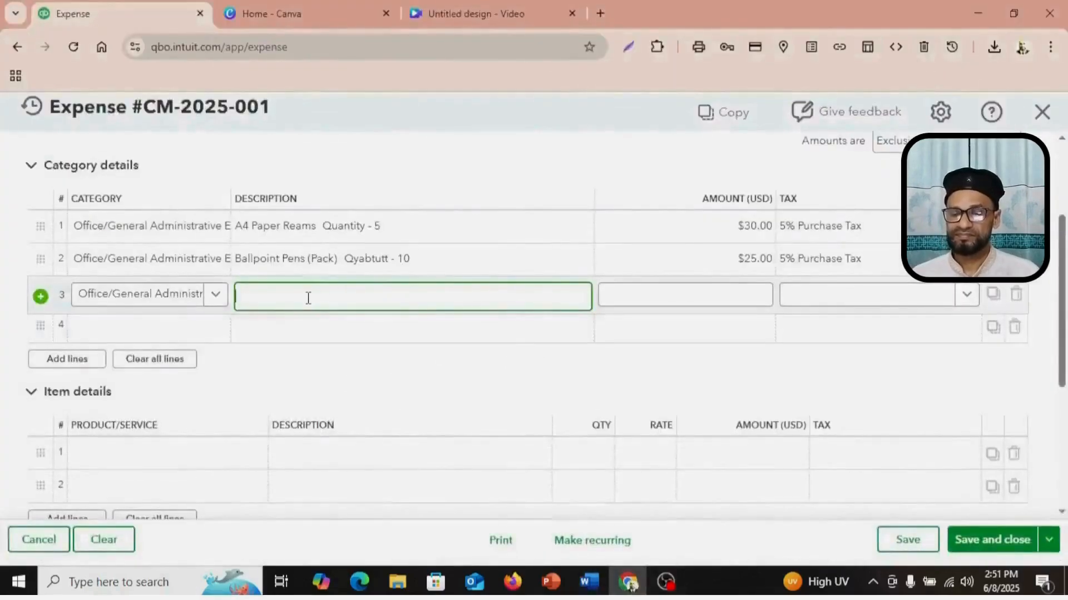
right_click(308, 298)
left_click(344, 386)
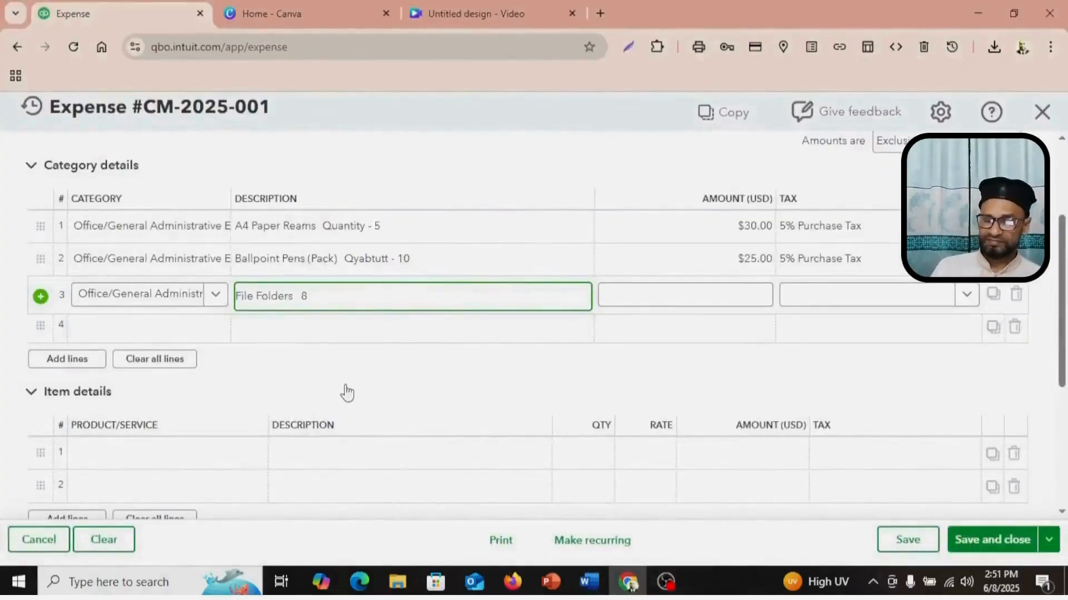
Set the third line's amount to $12.00, copied from the File Folders row of the Word cash memo.
left_click(679, 301)
left_click(631, 584)
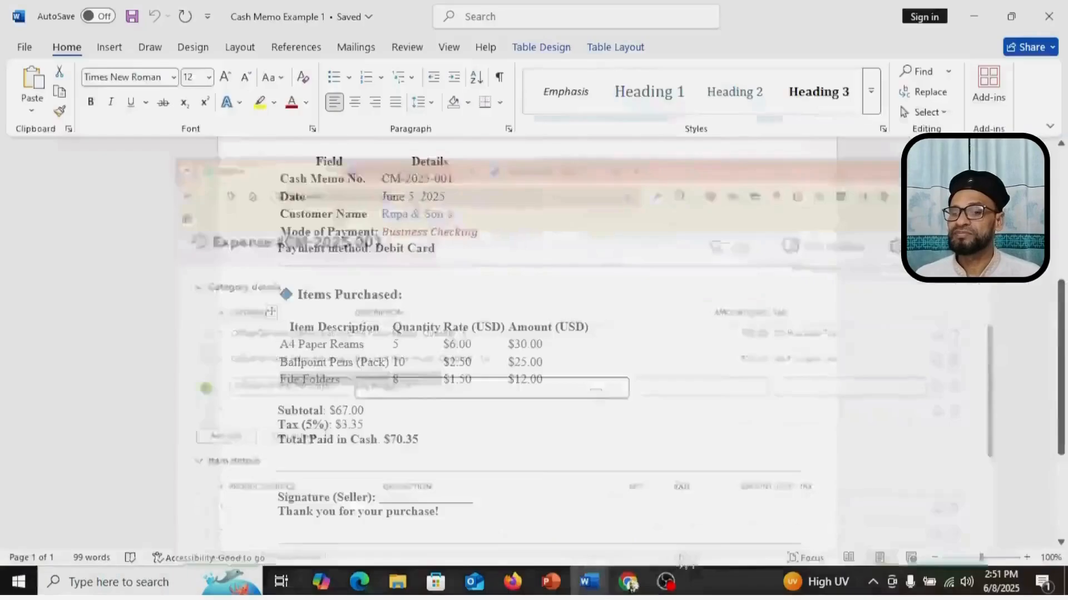
left_click_drag(543, 380, 512, 380)
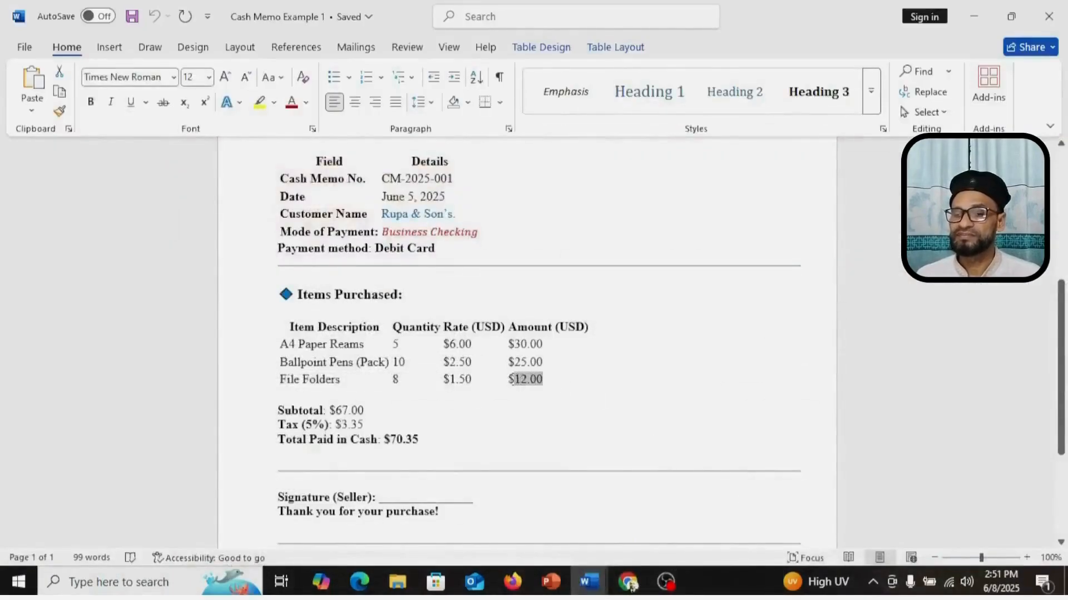
right_click(537, 396)
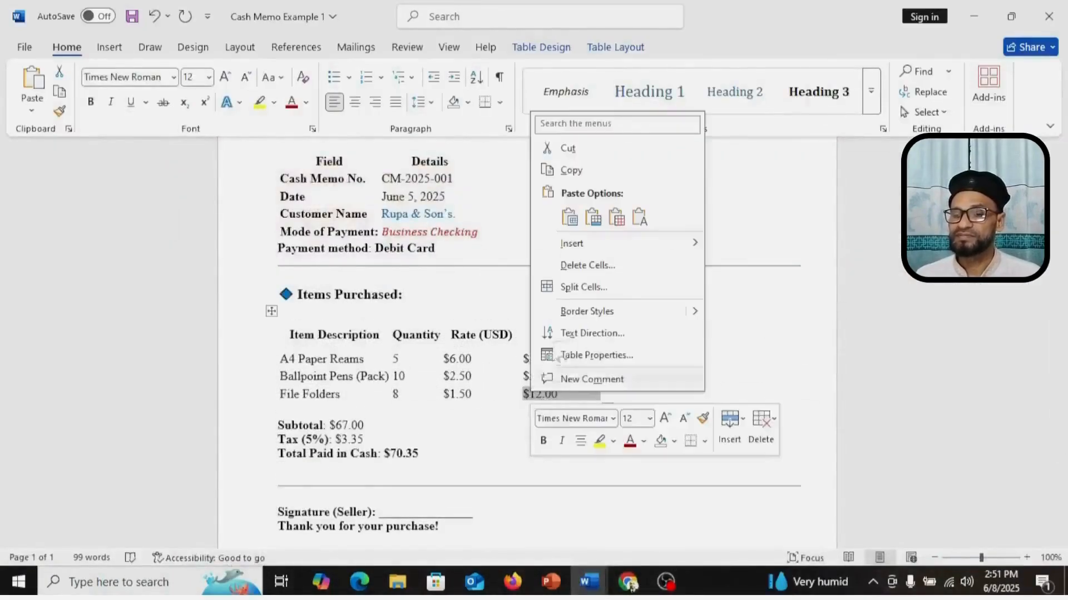
left_click(558, 169)
left_click(628, 582)
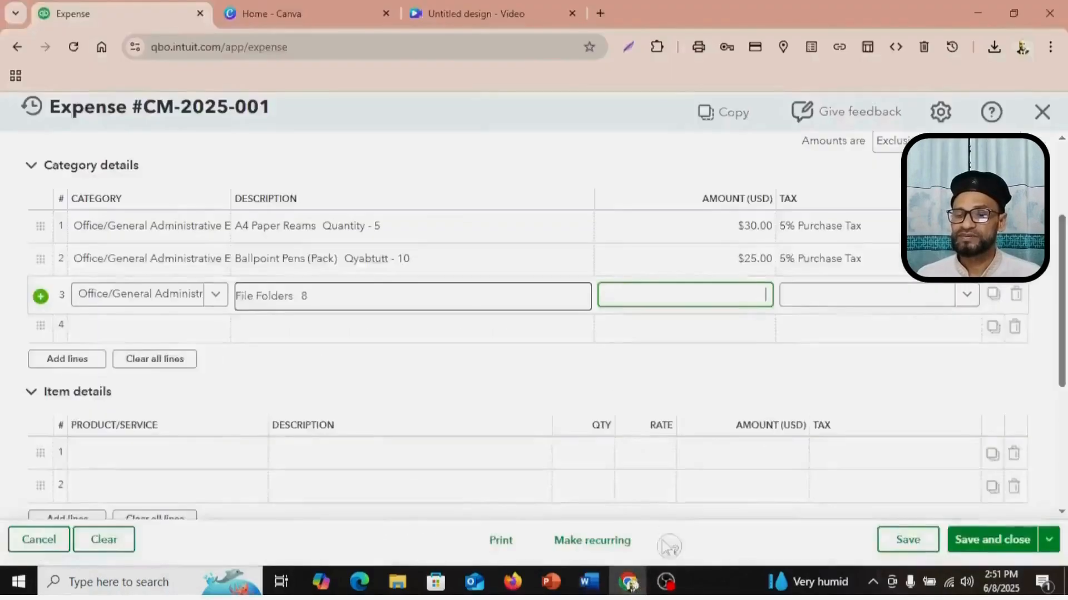
right_click(614, 297)
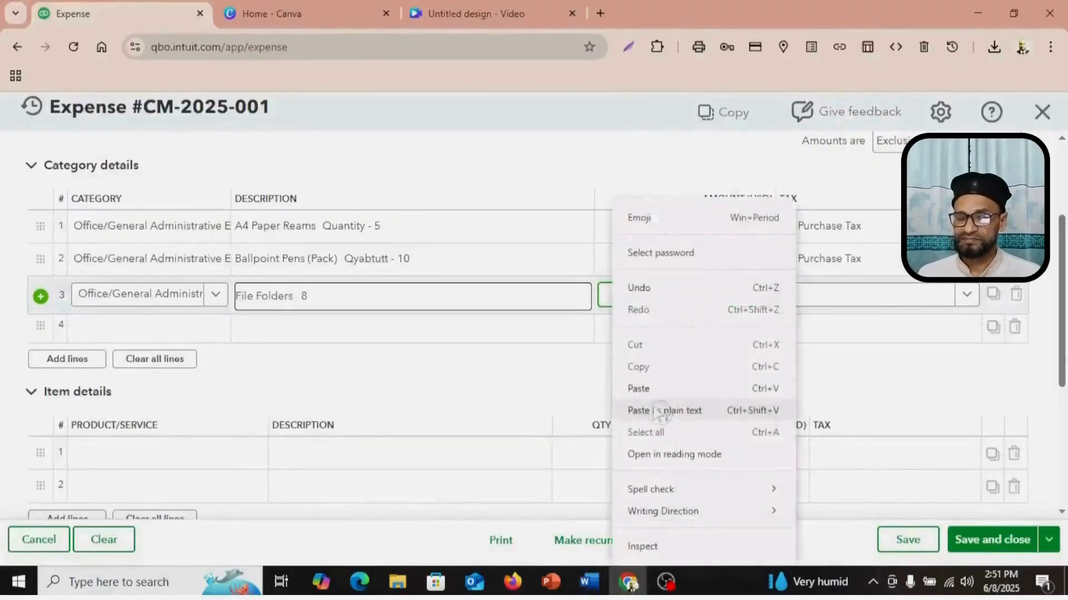
left_click(647, 390)
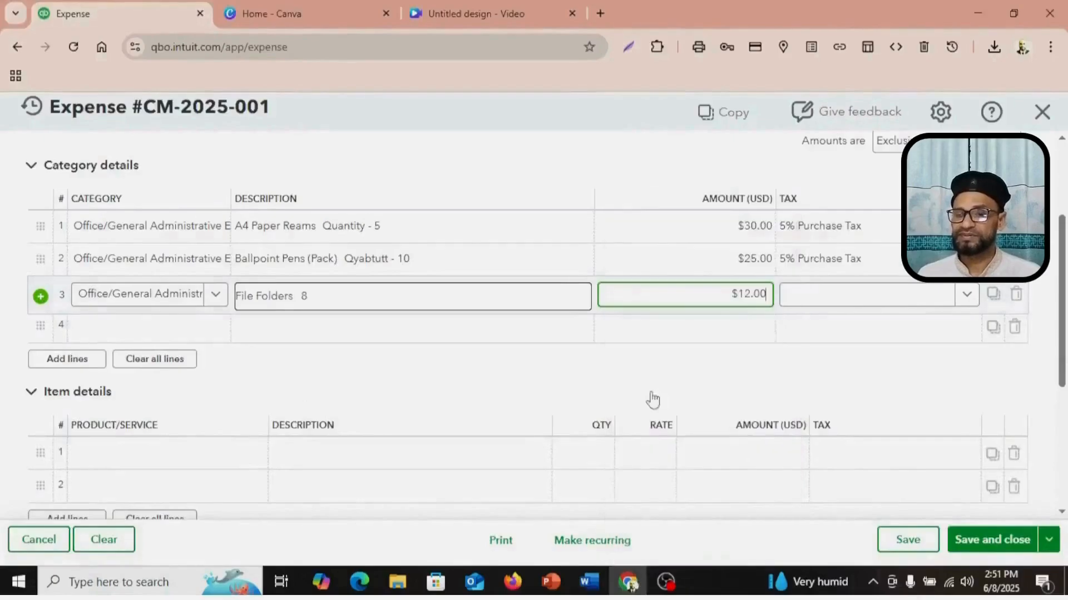
Set the third category line's tax to 5% Purchase Tax (5%) and compare the expense's totals with the Word cash memo.
left_click(967, 300)
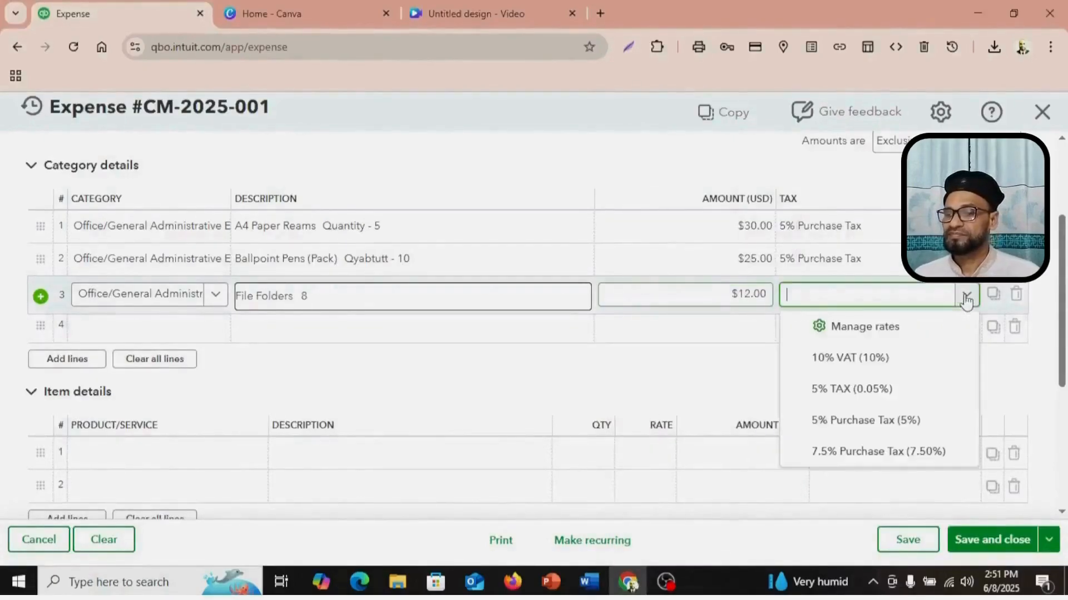
left_click(885, 421)
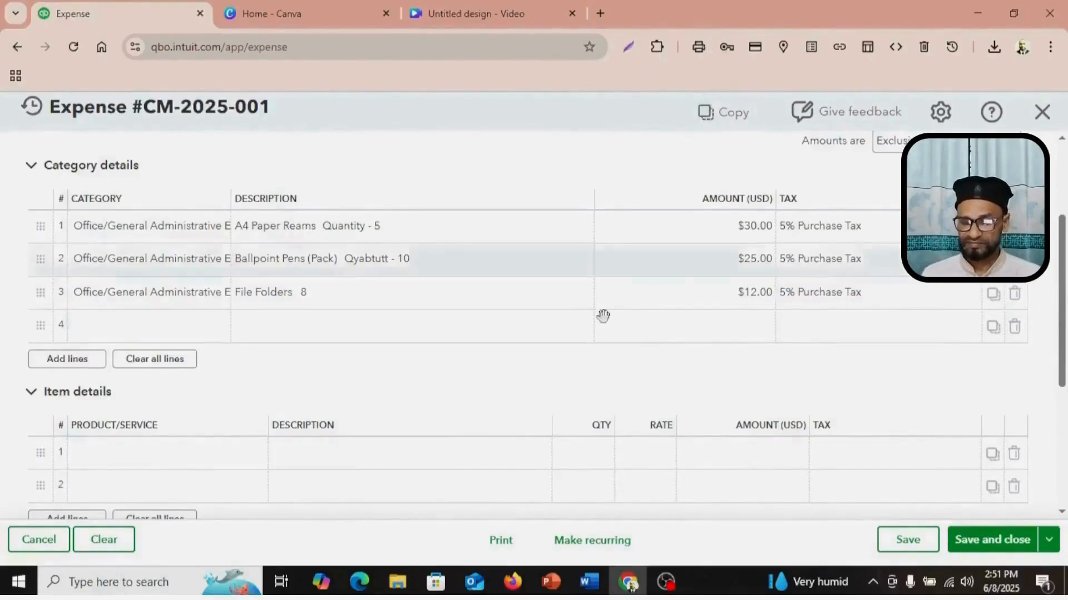
scroll(527, 398, "down", 3)
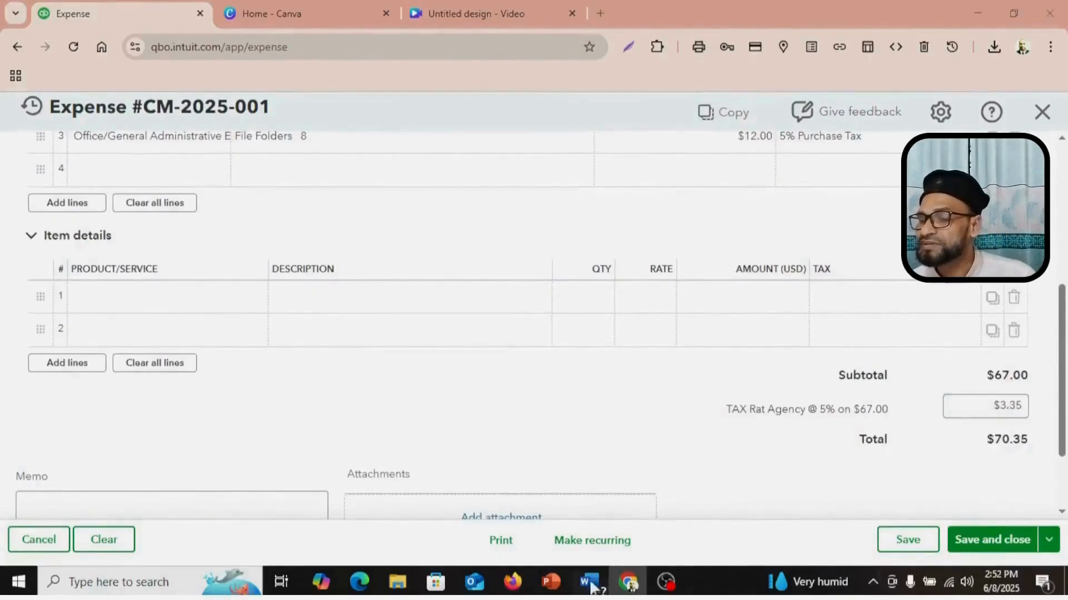
mouse_move(589, 583)
left_click(673, 515)
scroll(567, 473, "down", 3)
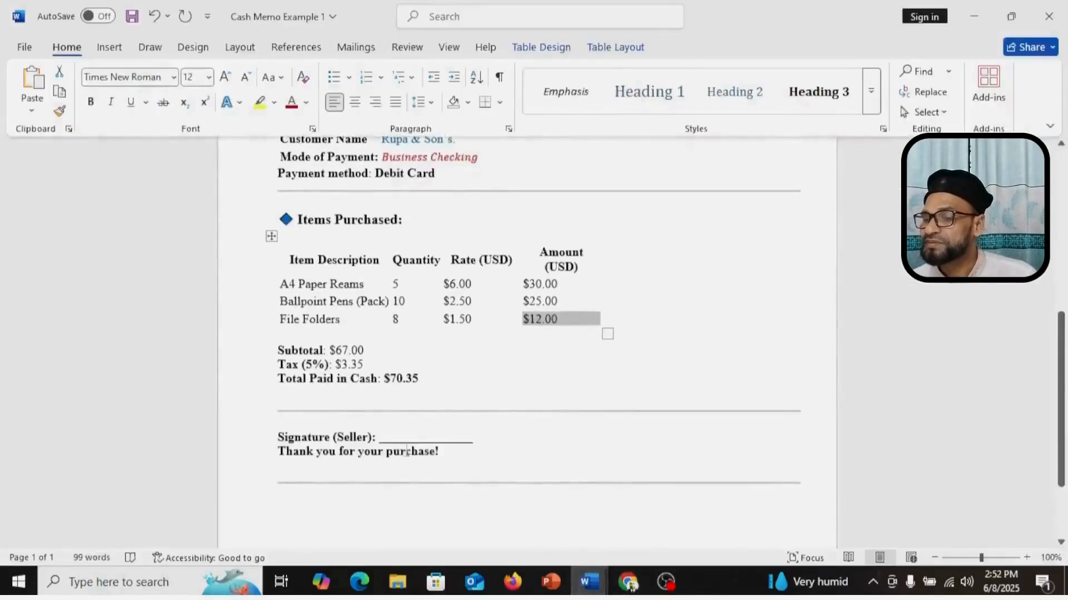
left_click(628, 582)
Fill the expense's memo with the header, Cash Memo No. and Date rows copied from the Word cash memo's details table.
scroll(129, 489, "down", 3)
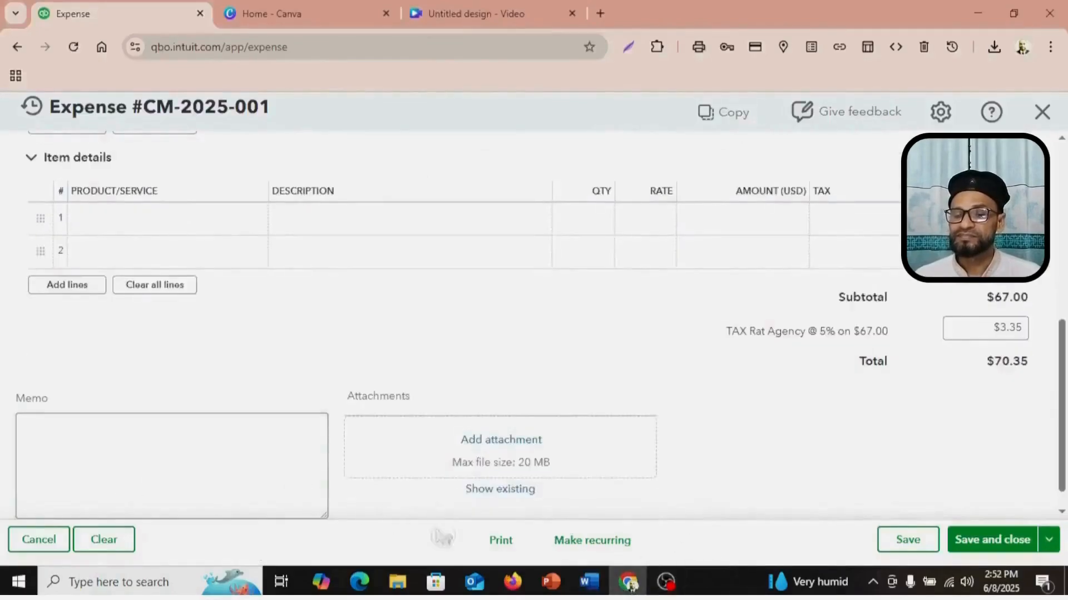
mouse_move(630, 585)
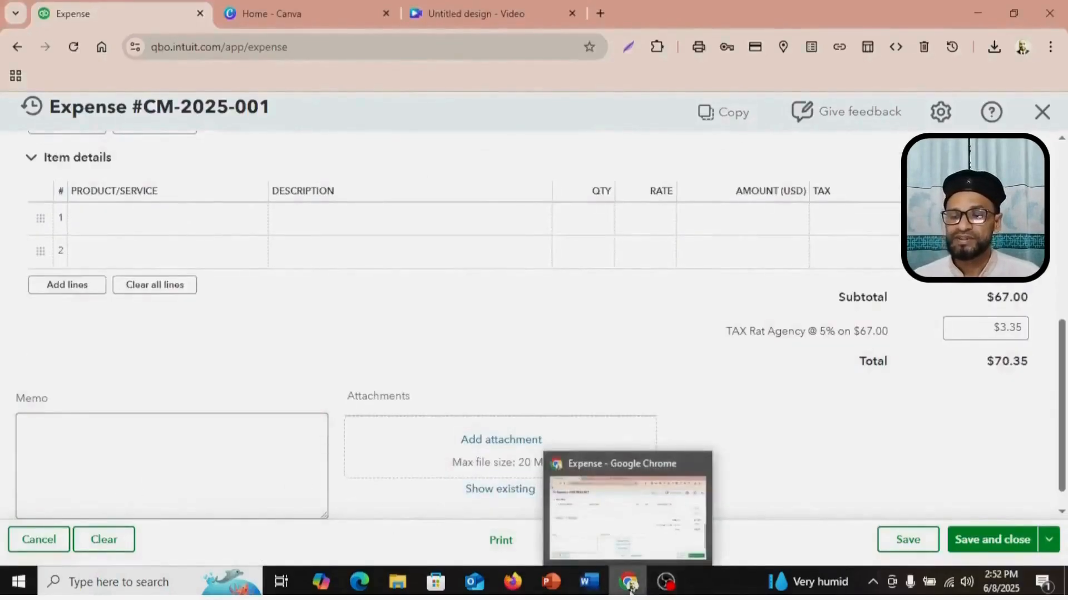
key("alt+Tab")
scroll(578, 437, "up", 3)
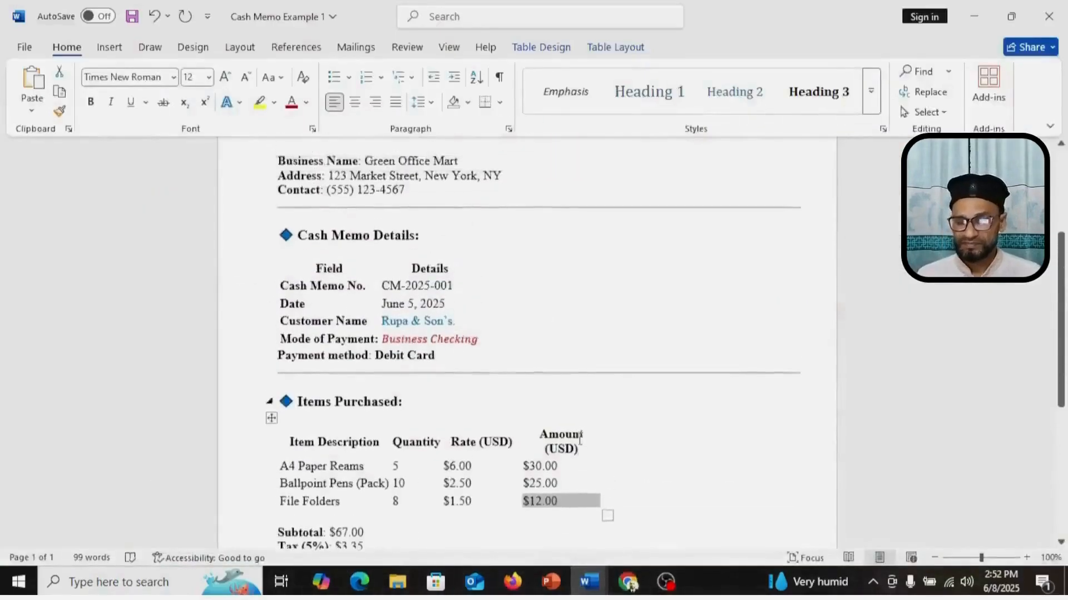
left_click(280, 356)
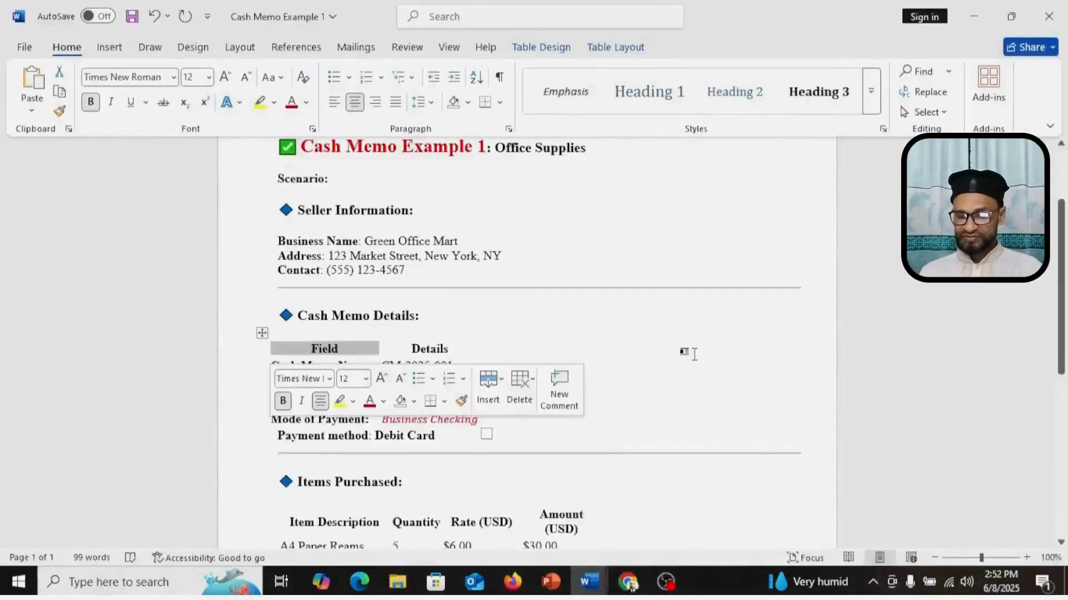
left_click(684, 353)
left_click_drag(300, 348, 424, 374)
right_click(423, 375)
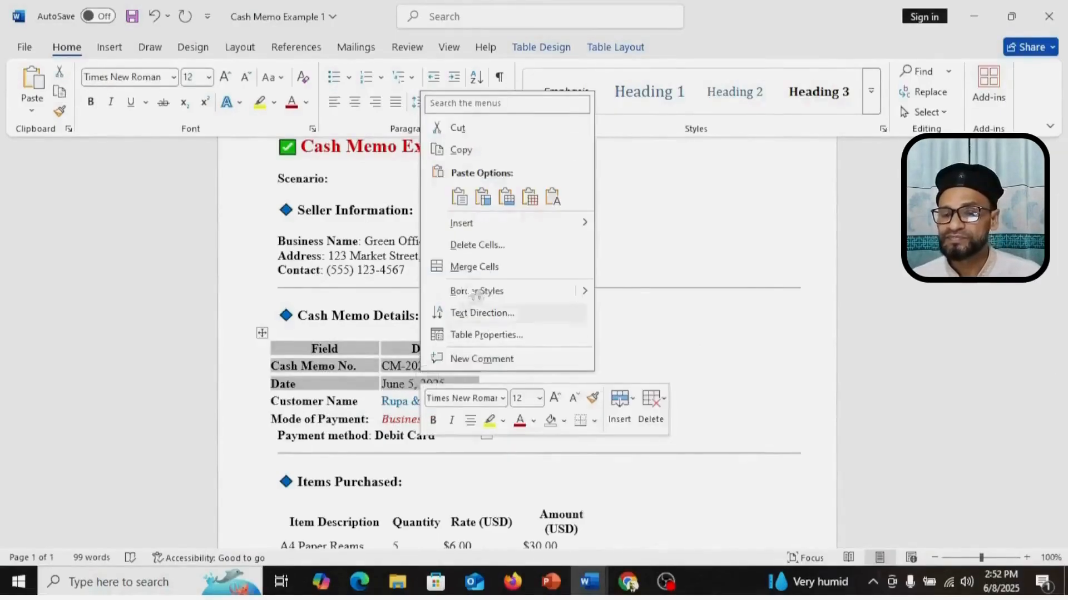
left_click(460, 150)
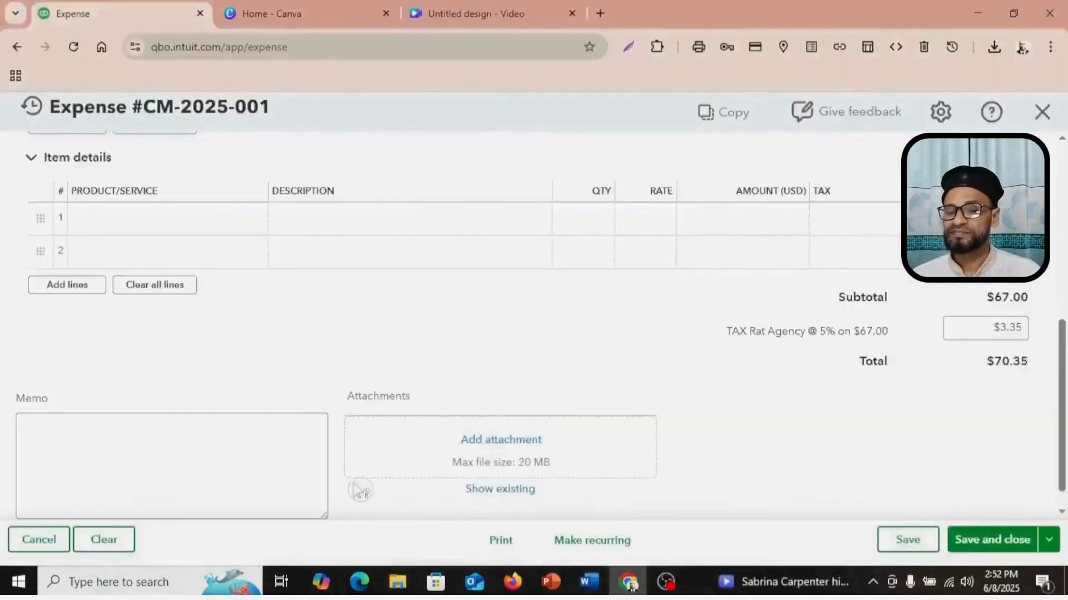
right_click(159, 453)
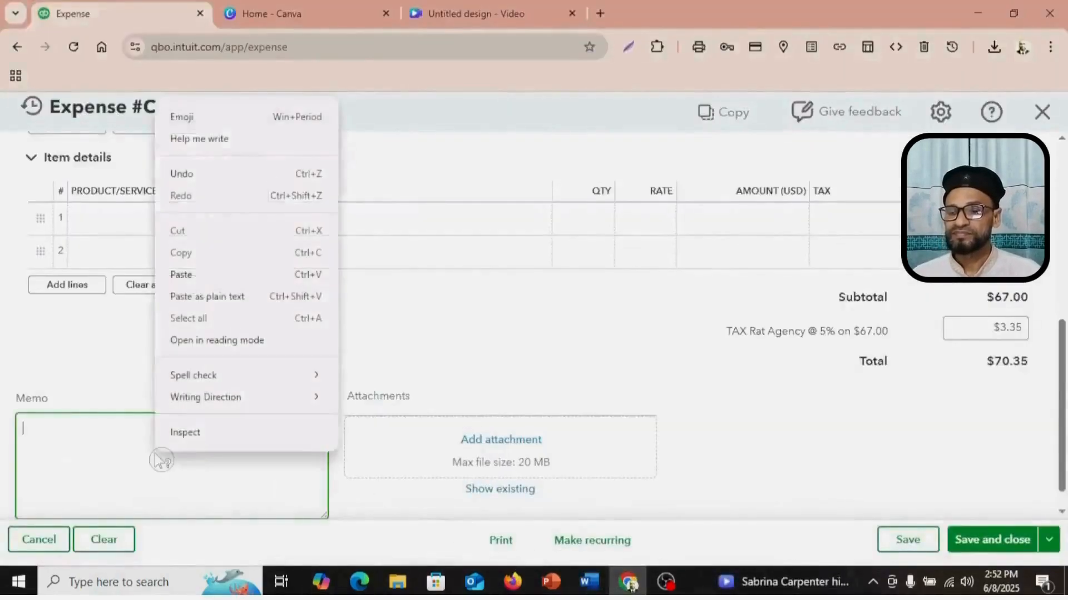
left_click(200, 280)
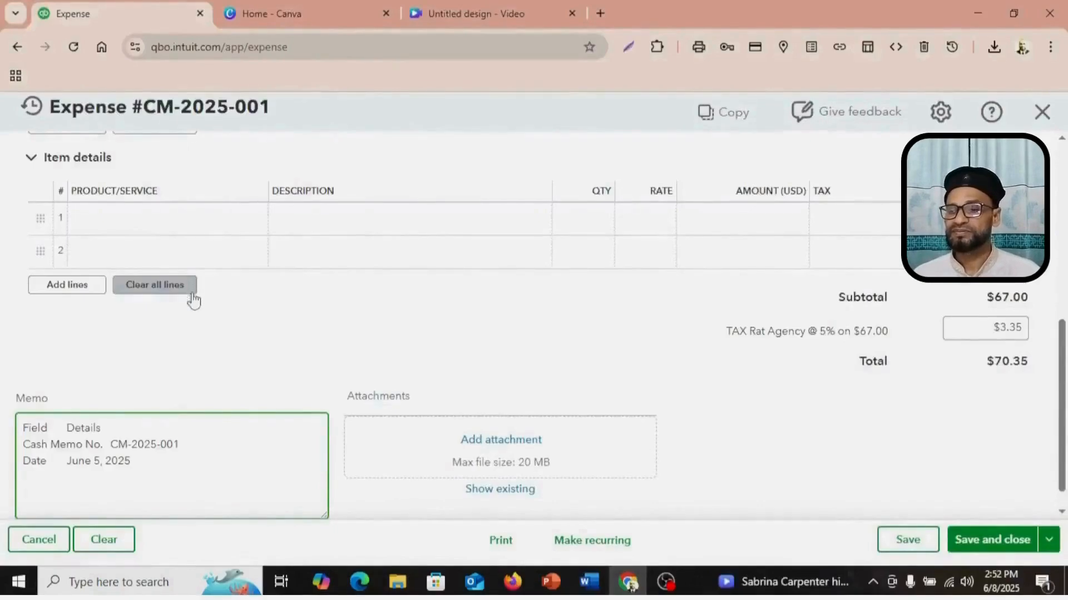
Attach the Word document Cash Memo Example 1 from the Cash Purchas Record folder, and save and close the expense.
left_click(508, 449)
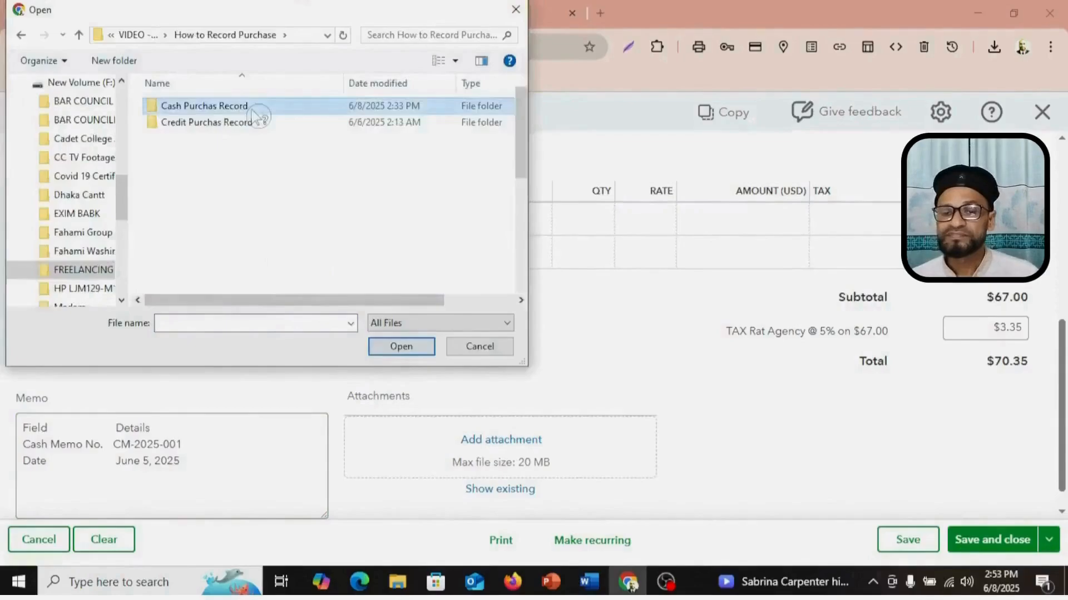
double_click(203, 105)
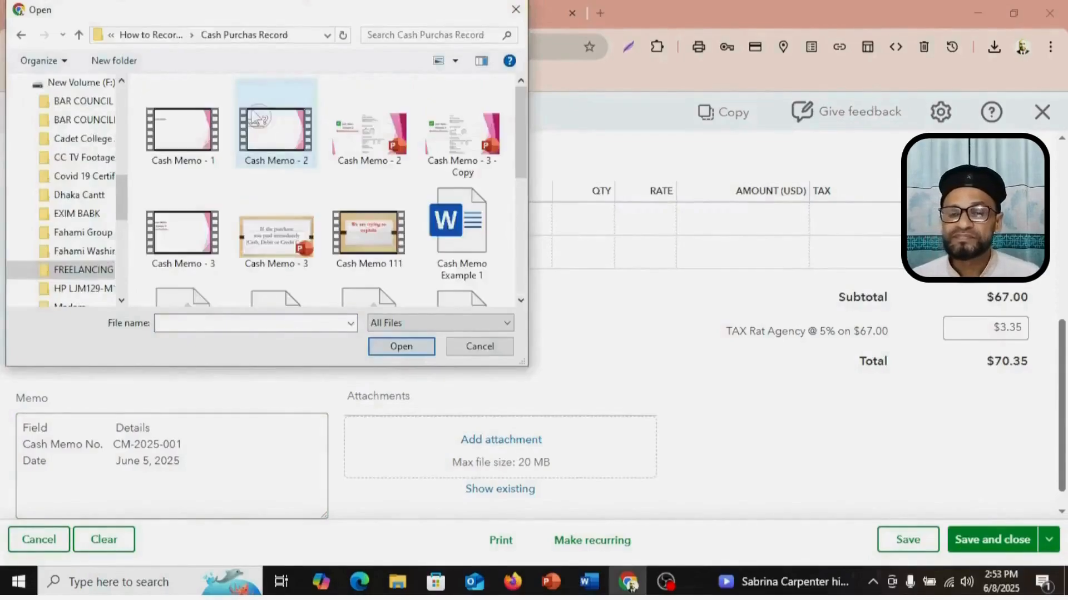
scroll(390, 222, "down", 3)
scroll(459, 253, "up", 2)
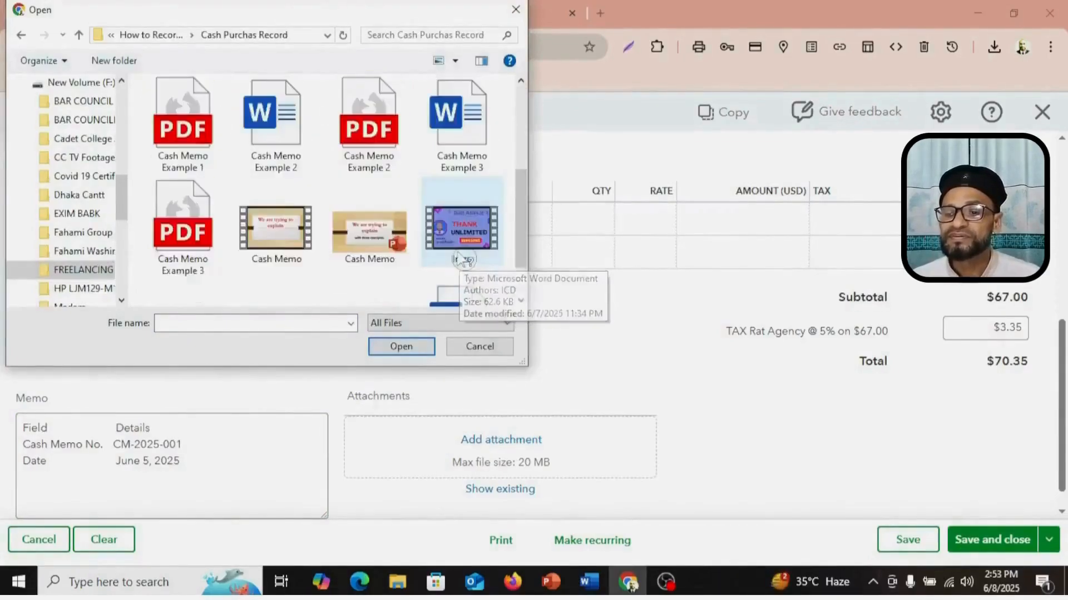
scroll(460, 260, "up", 1)
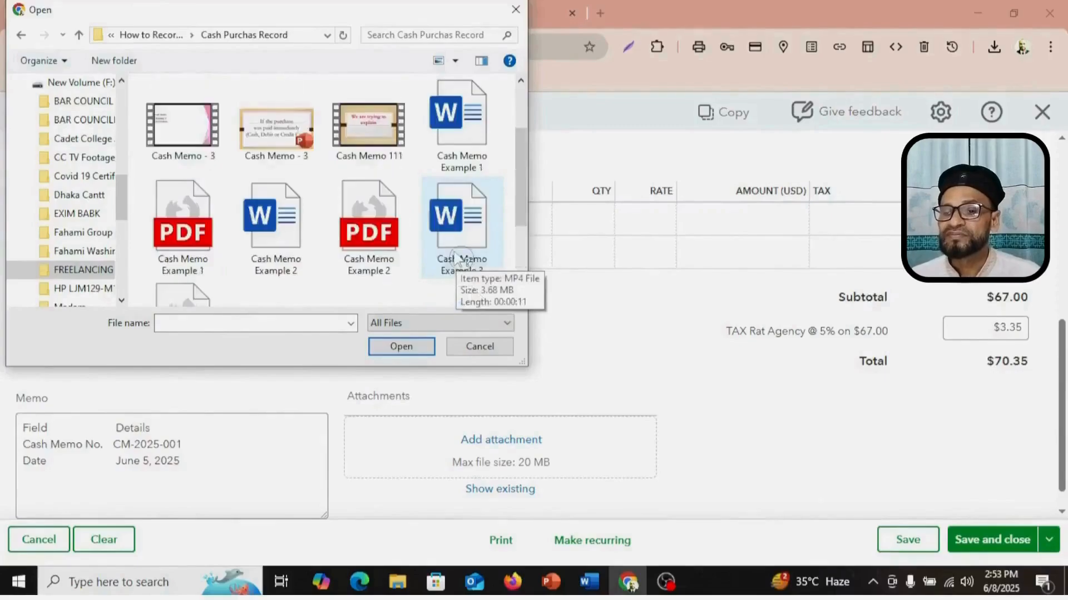
double_click(470, 121)
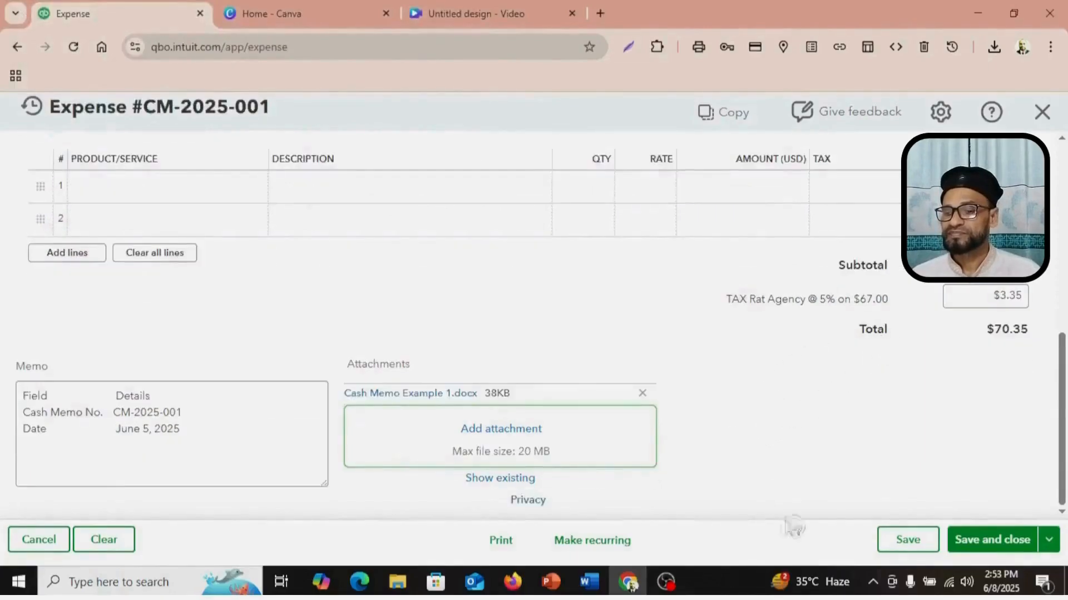
left_click(984, 541)
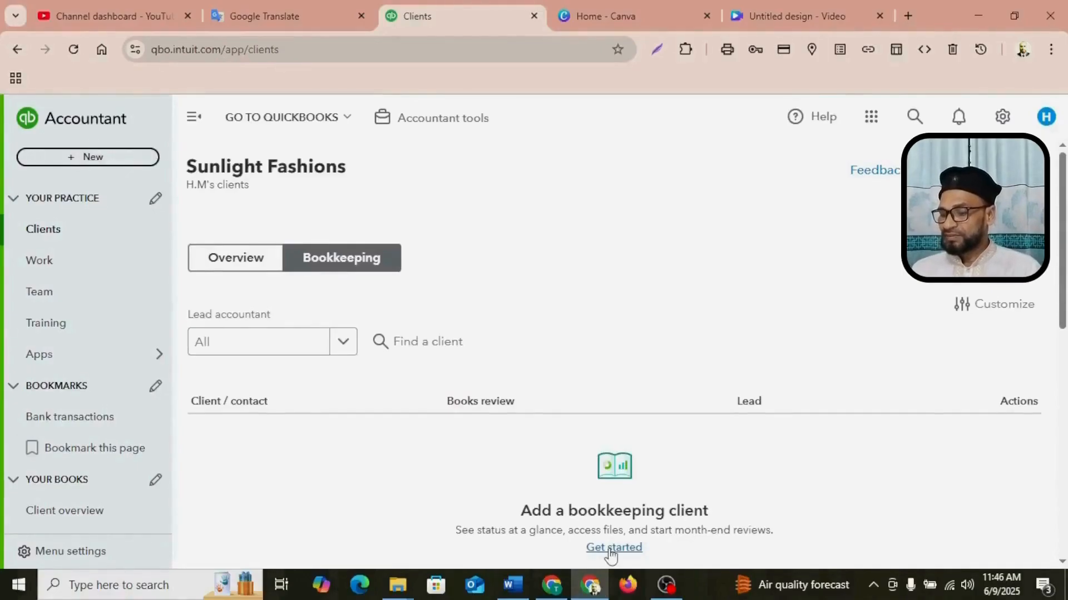
Reopen the saved Green Office Mart expense from the recent transactions and open its transaction journal.
left_click(910, 119)
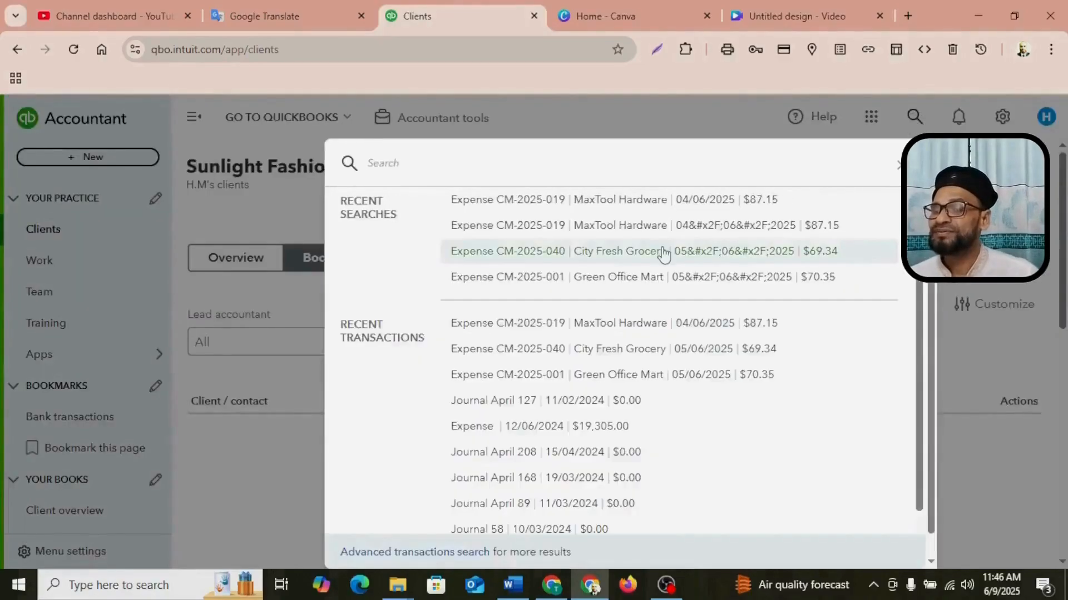
left_click(665, 382)
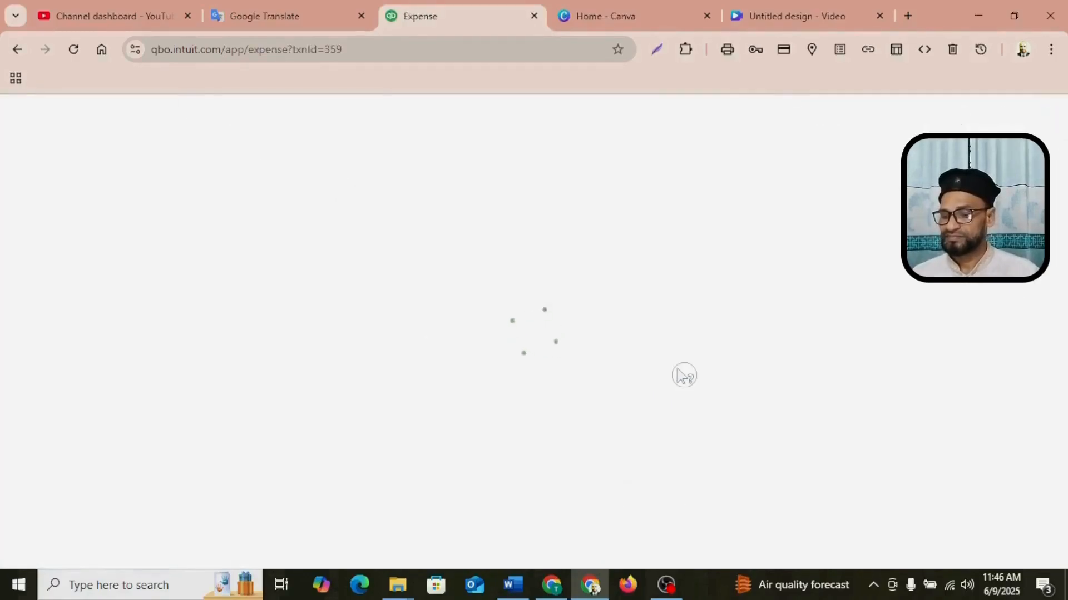
scroll(645, 361, "down", 4)
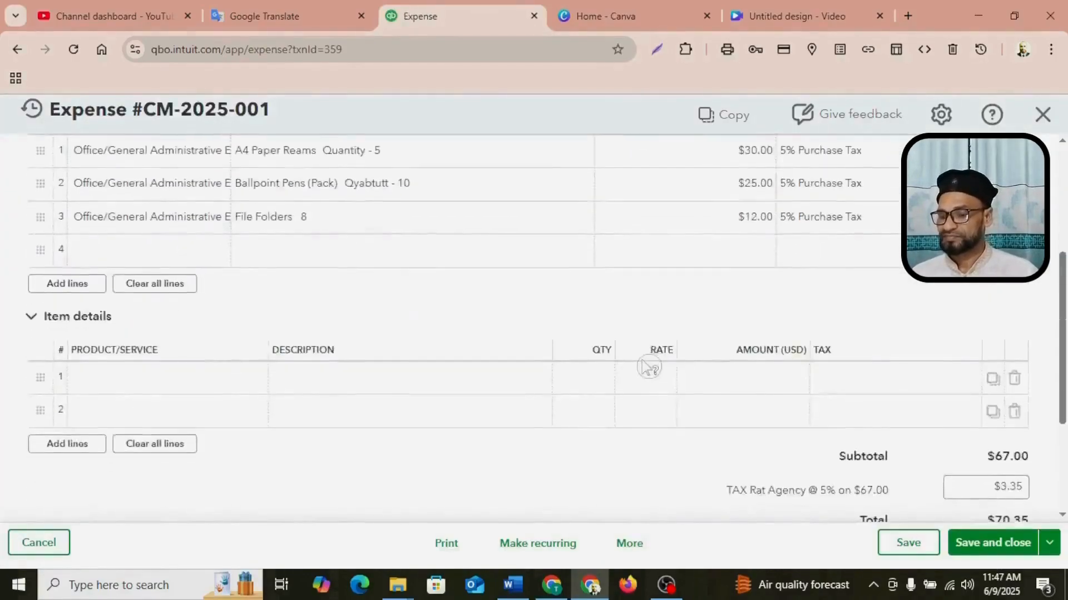
scroll(648, 367, "down", 3)
scroll(647, 367, "up", 5)
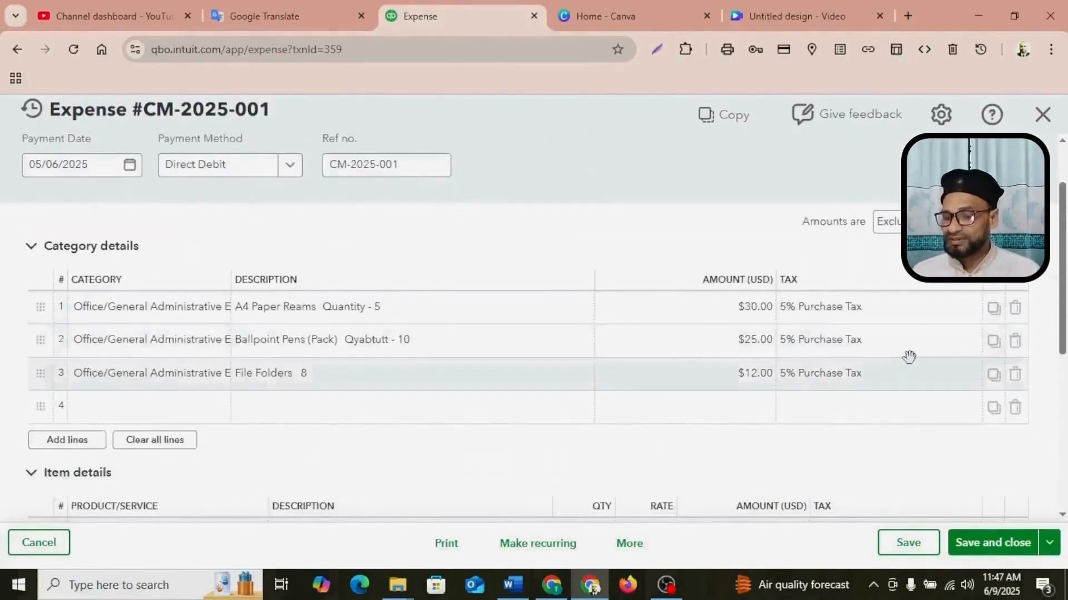
scroll(645, 377, "down", 4)
scroll(645, 377, "down", 2)
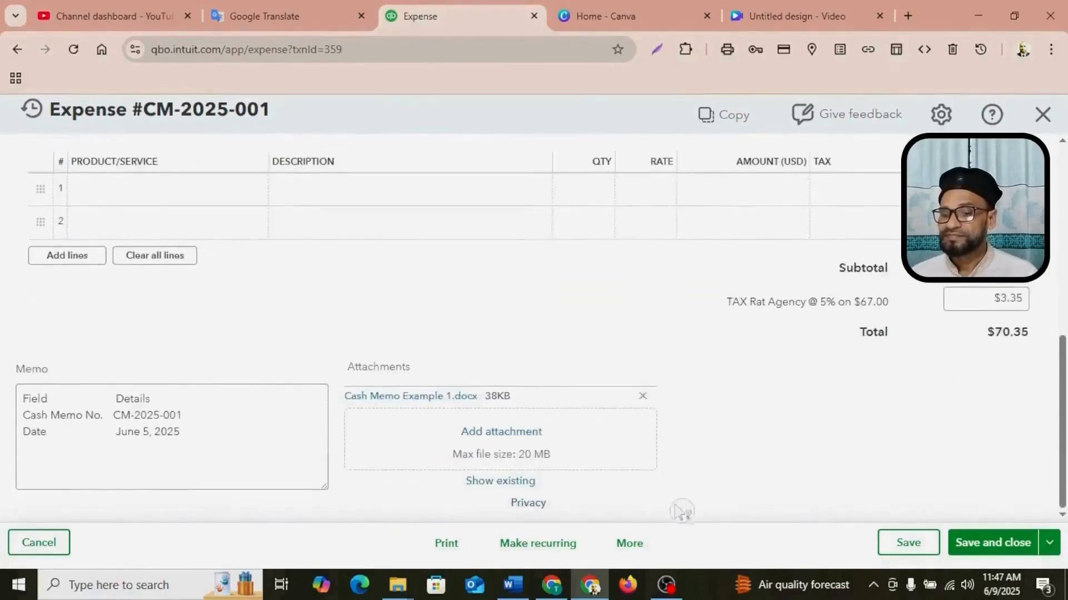
left_click(639, 549)
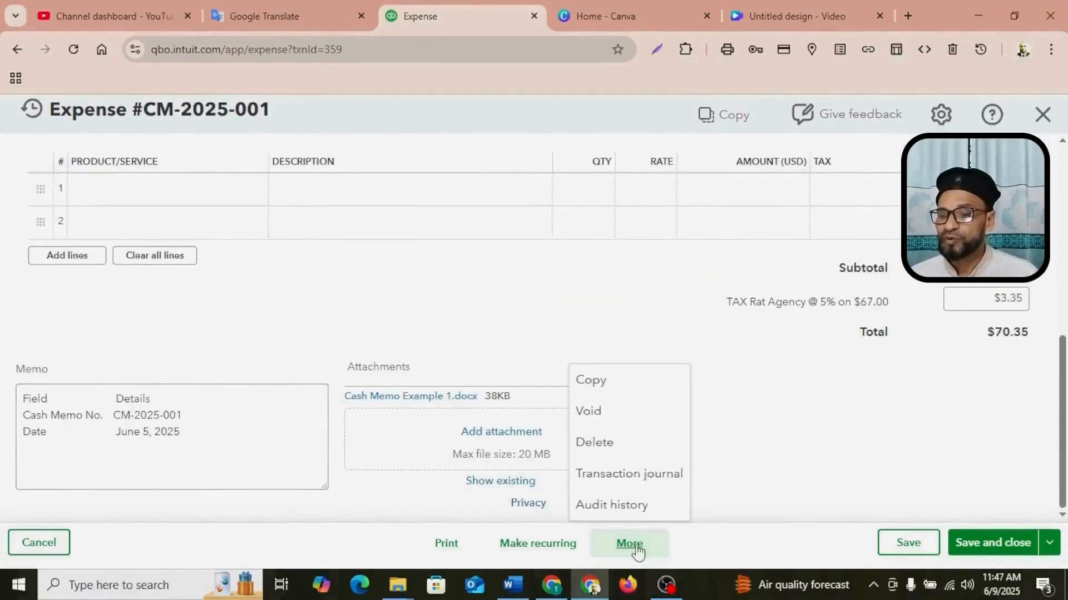
left_click(640, 481)
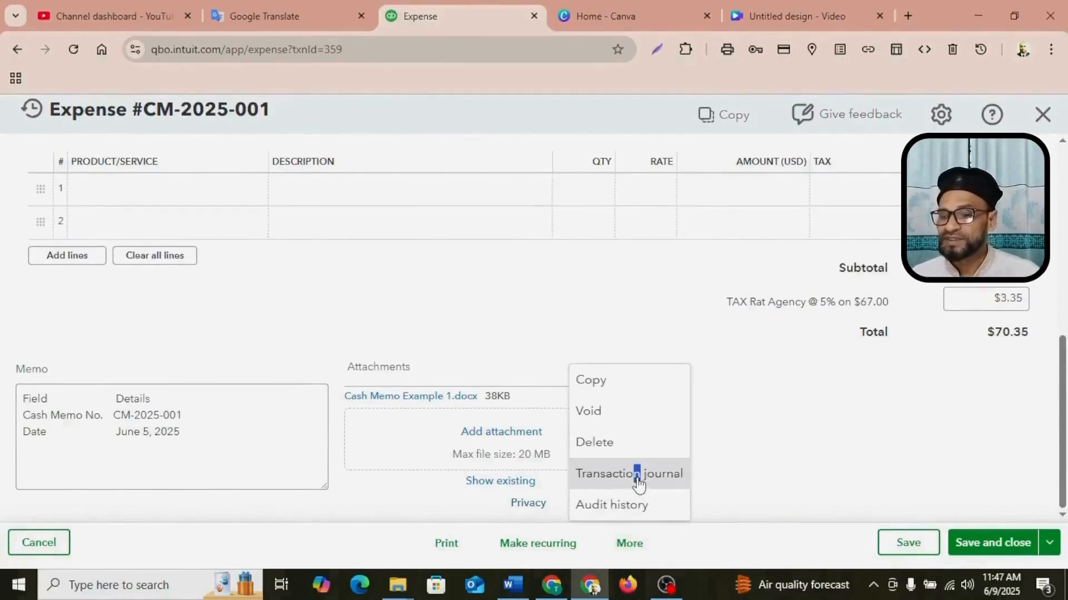
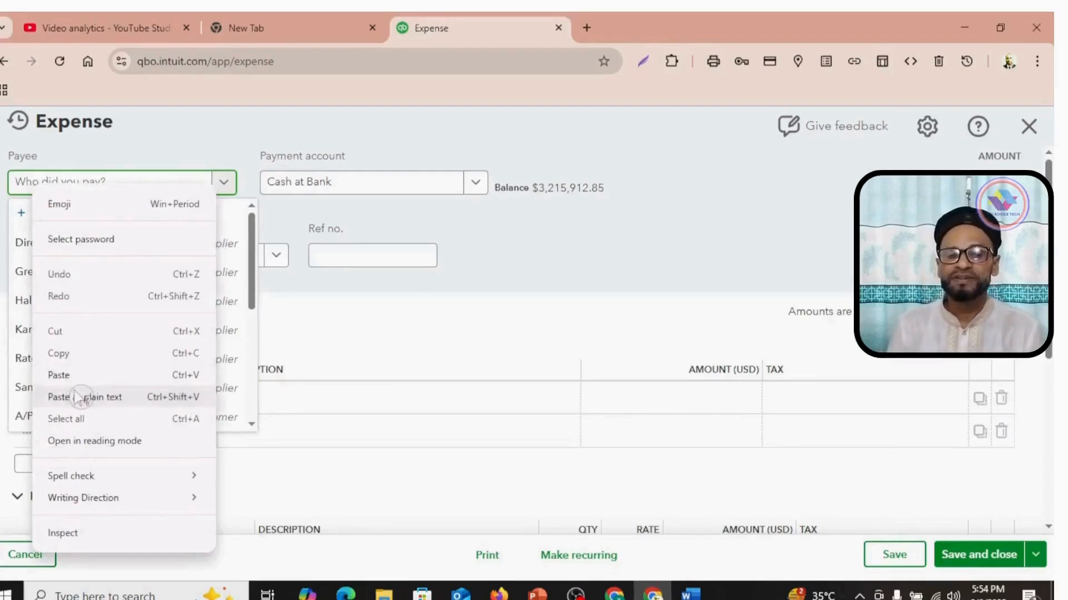
Add City Fresh Grocery as a new supplier for the new expense's payee and set the payment account to 5032 Cash in hand.
left_click(77, 375)
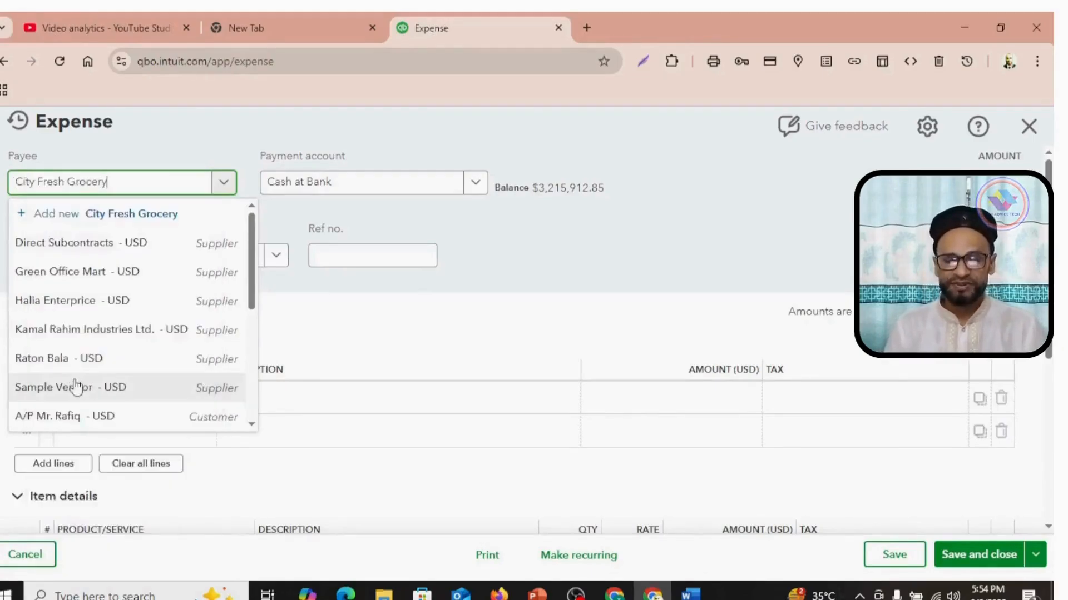
left_click(169, 217)
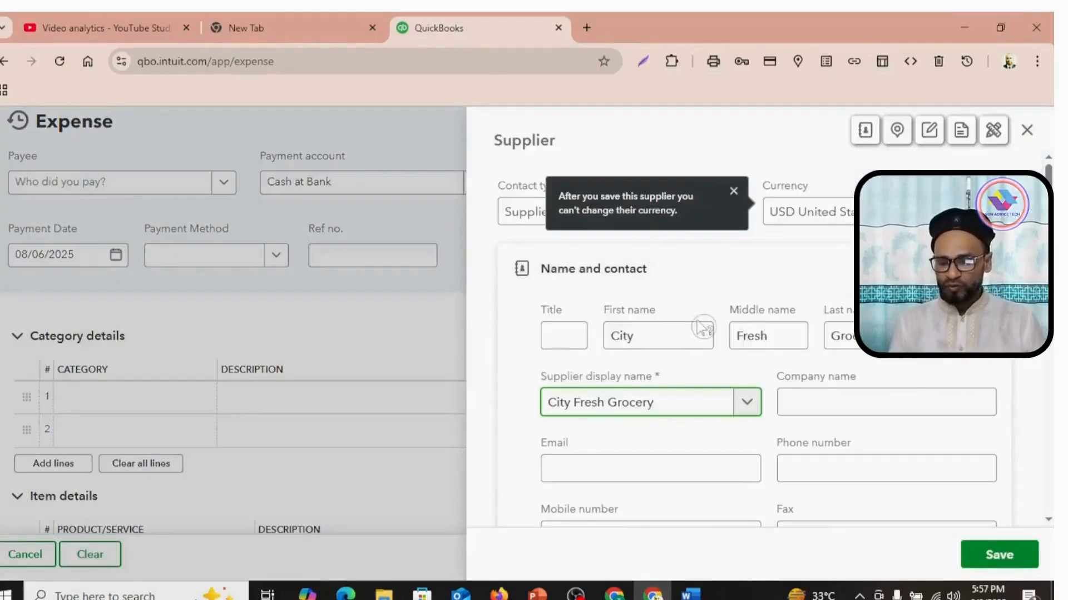
scroll(704, 329, "down", 2)
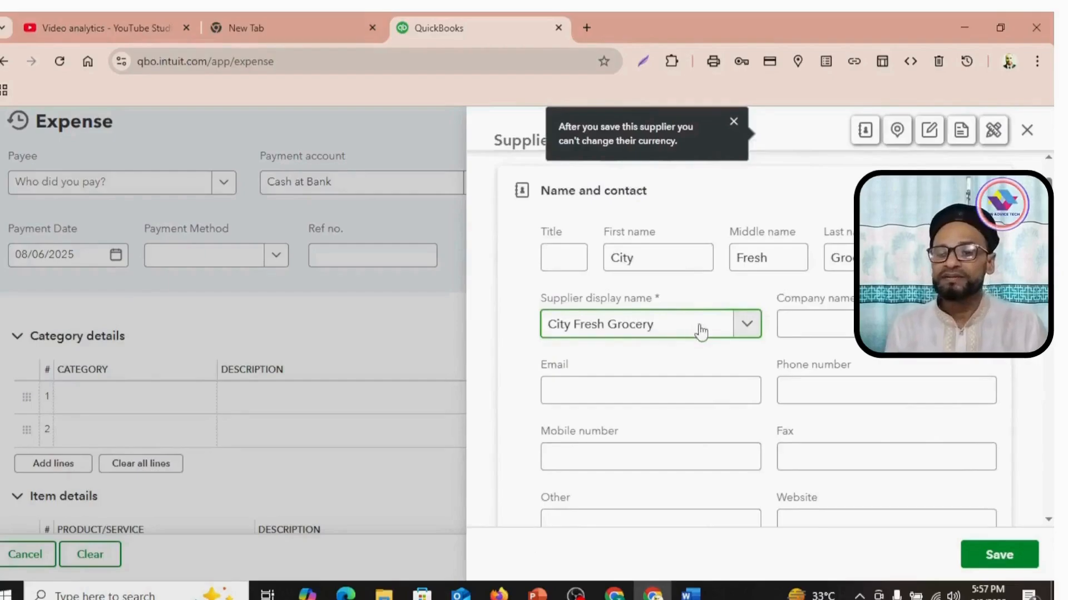
scroll(702, 333, "down", 6)
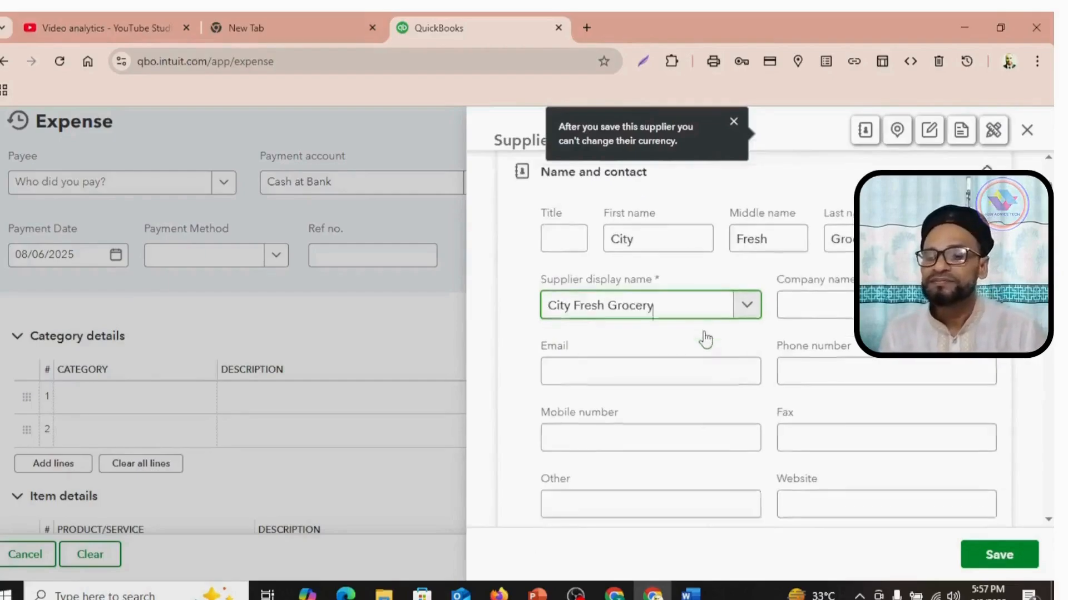
left_click(1001, 563)
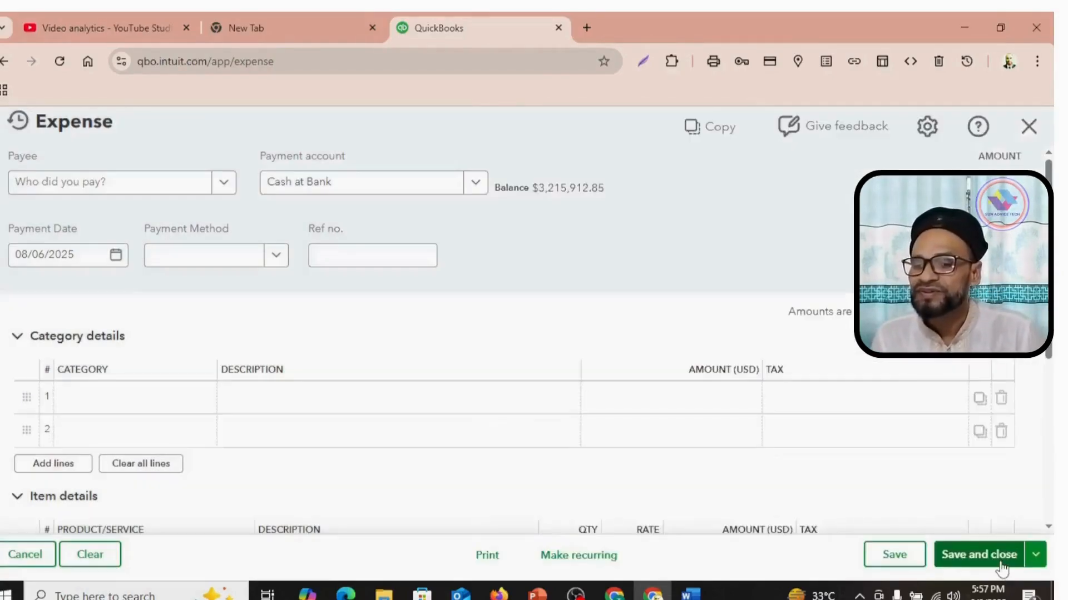
left_click(477, 186)
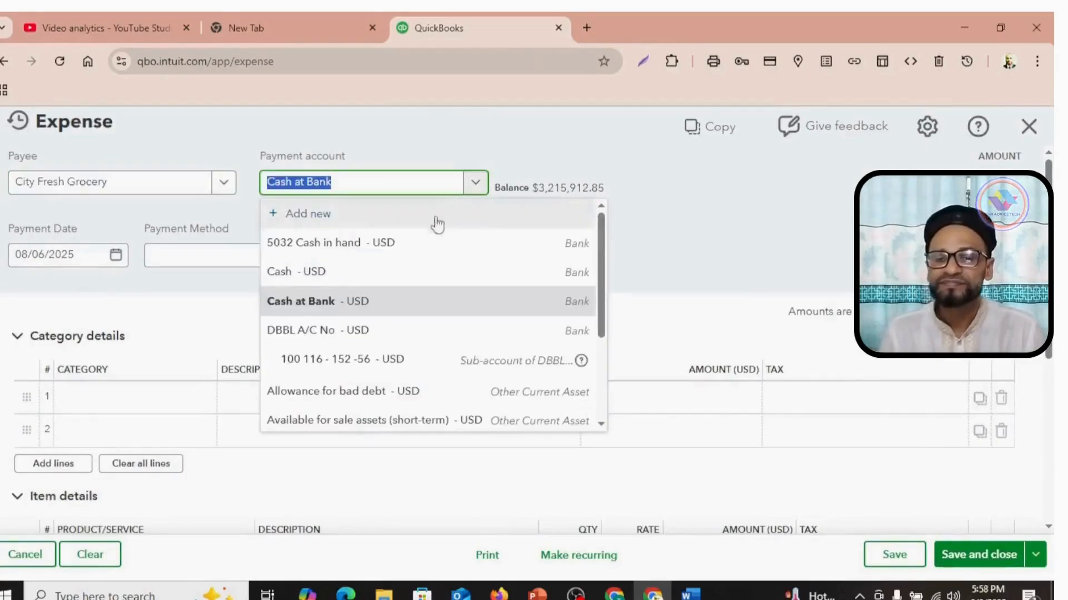
left_click(411, 245)
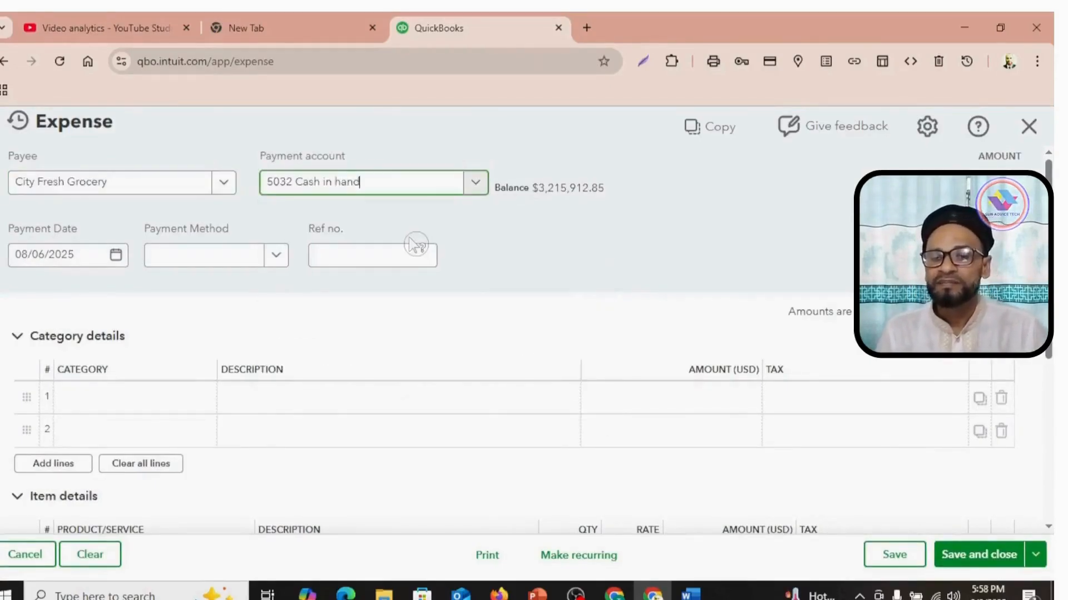
Check the Cash Memo Example 2 document in Word, and set the expense's payment date to 05/06/2025 and payment method to Cash.
mouse_move(690, 592)
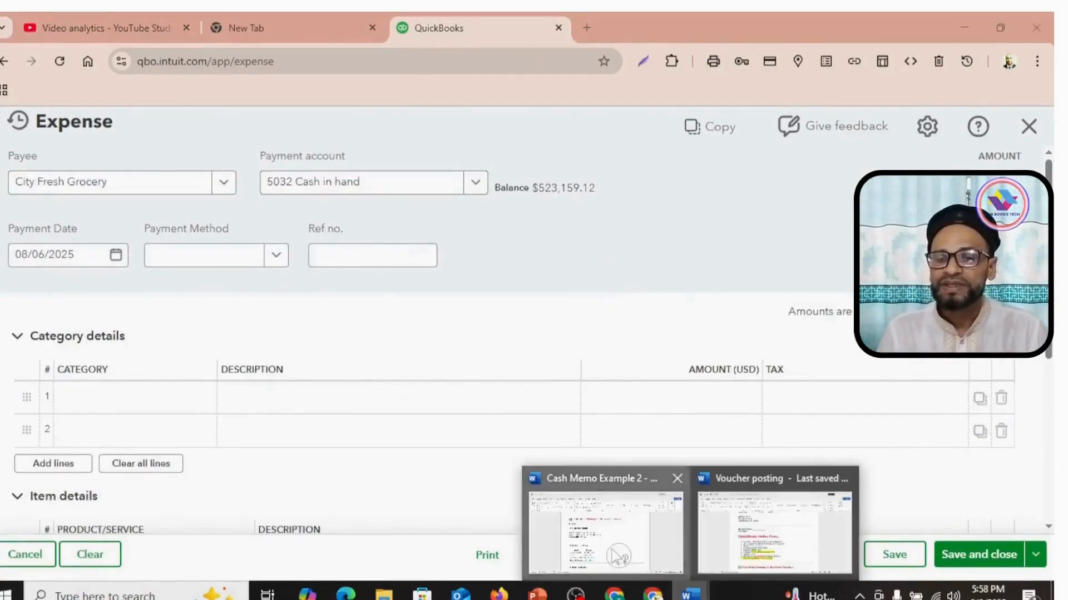
left_click(582, 500)
scroll(468, 397, "down", 1)
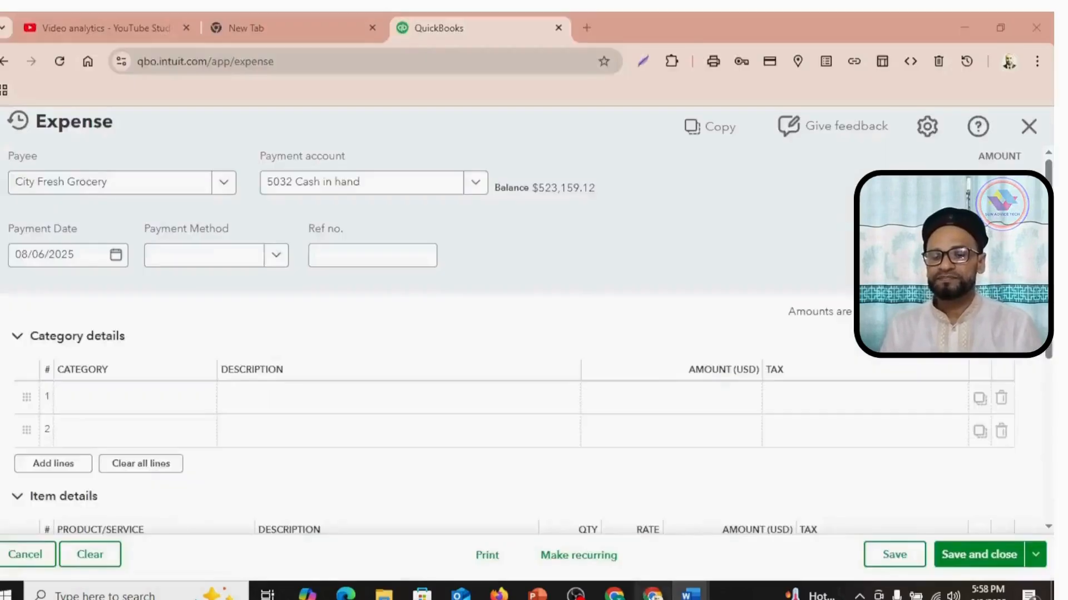
left_click(652, 593)
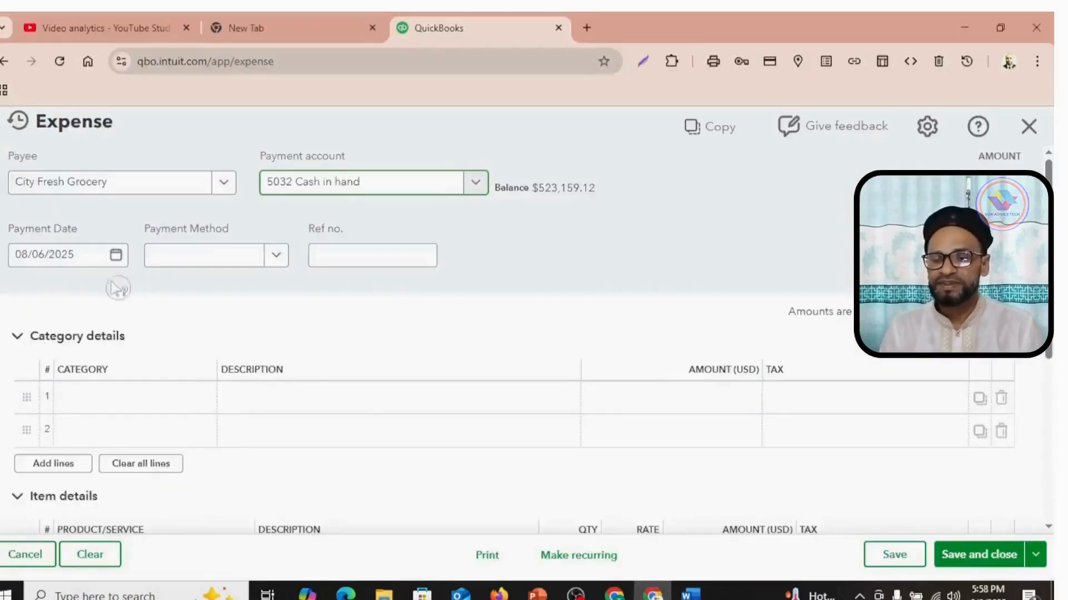
left_click(115, 255)
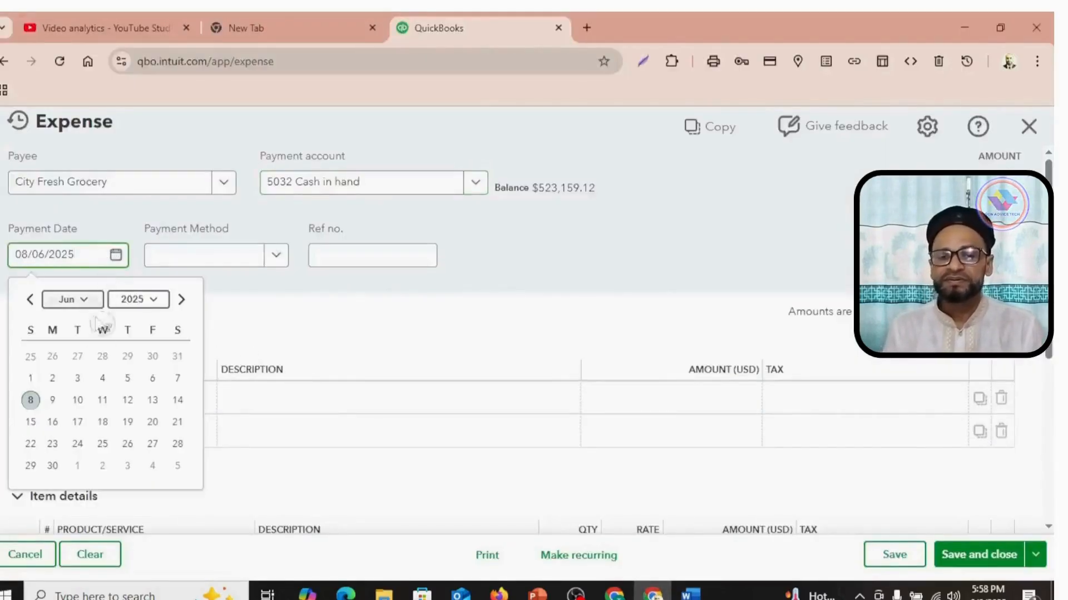
left_click(126, 382)
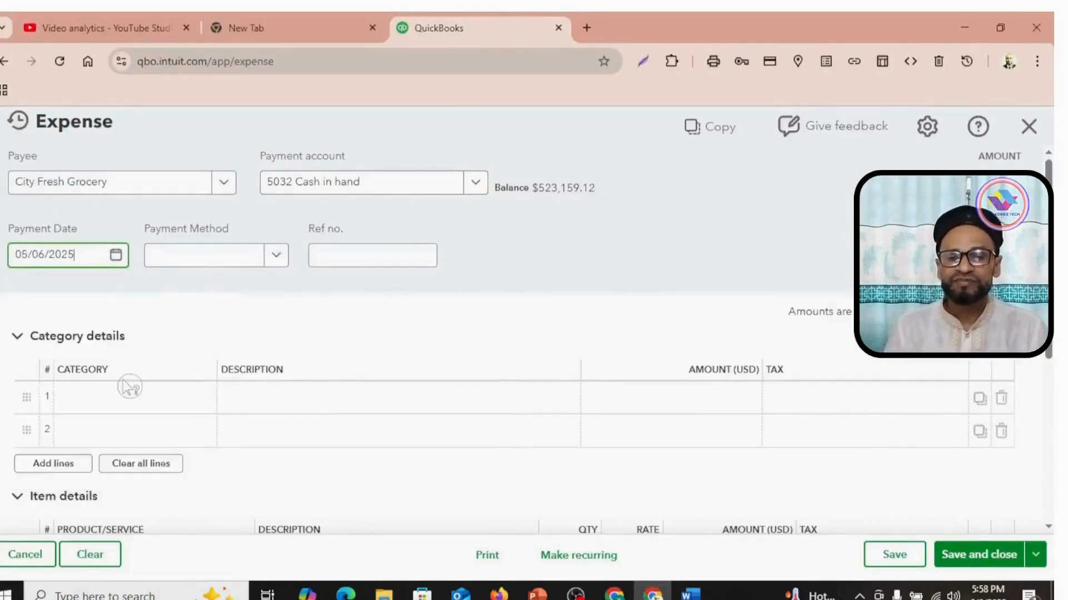
left_click(275, 257)
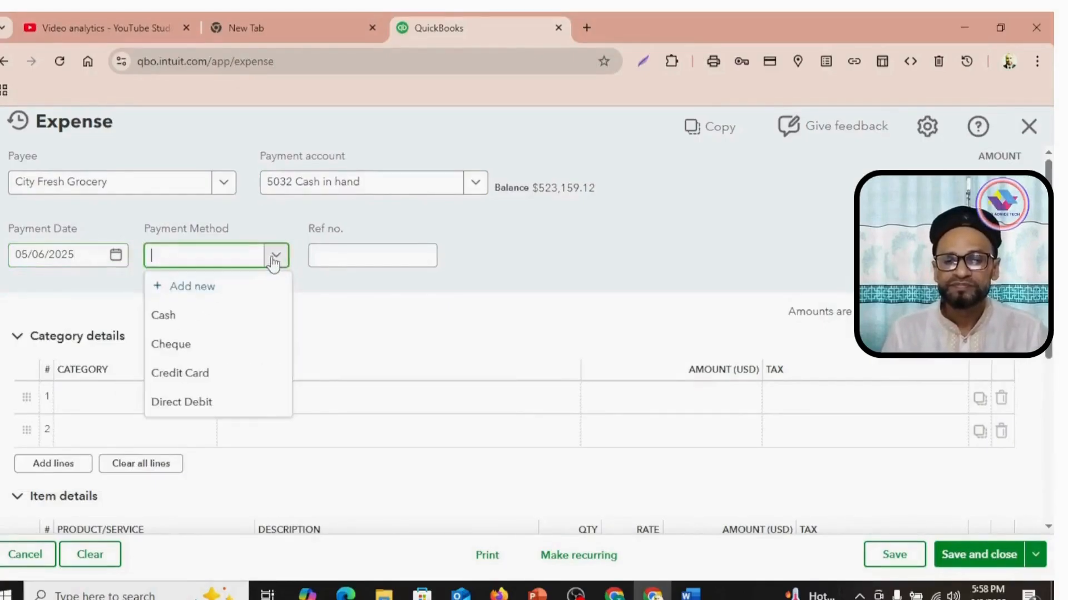
left_click(181, 318)
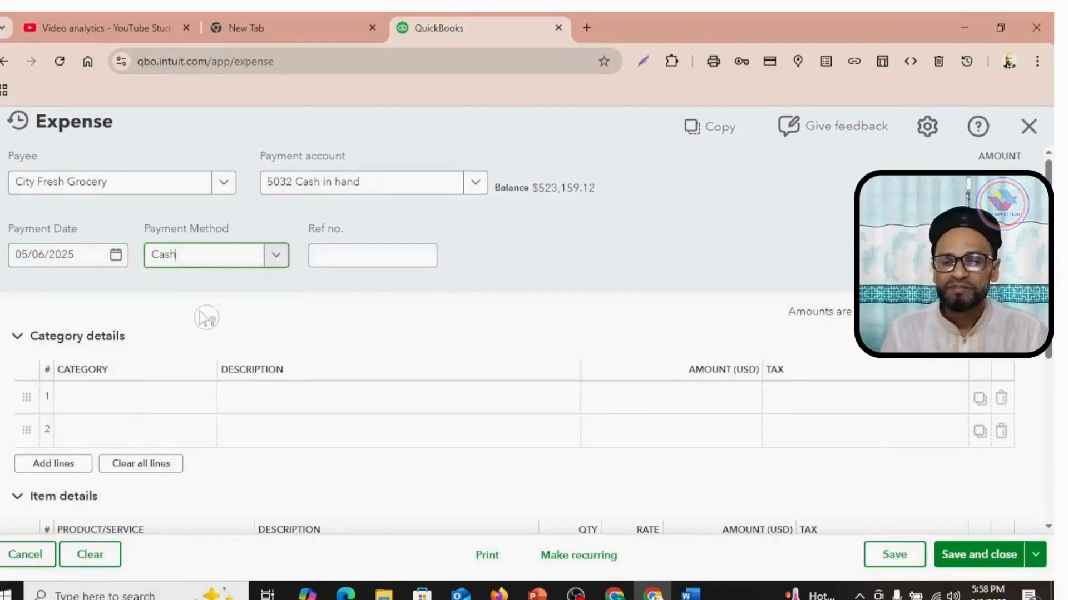
Copy the Cash Memo No. CM-2025-040 from the Word cash memo into the expense's reference number.
left_click(690, 595)
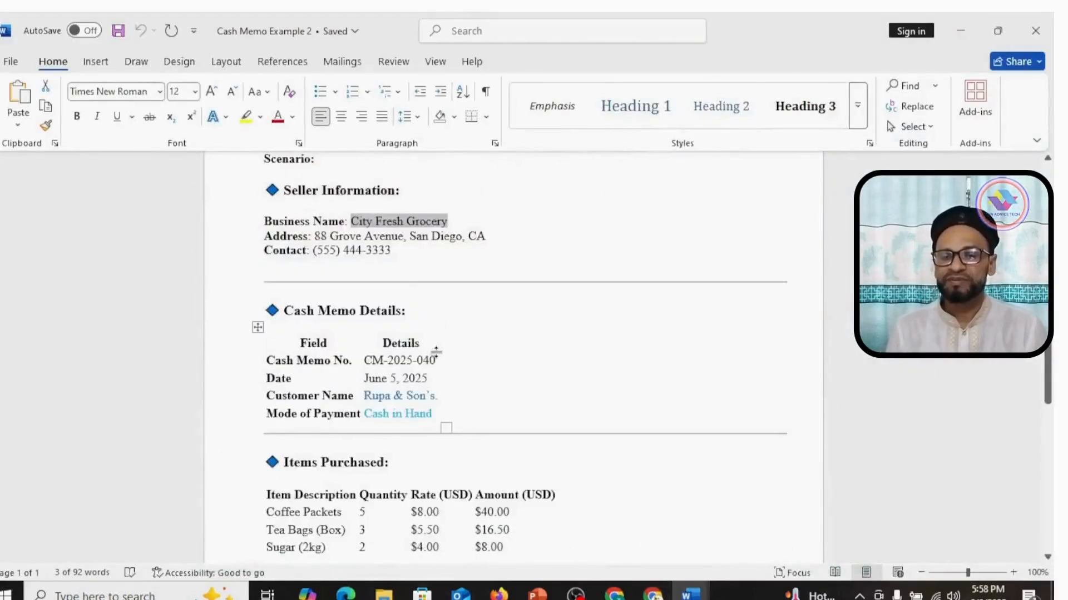
left_click_drag(445, 361, 420, 362)
key("ctrl+c")
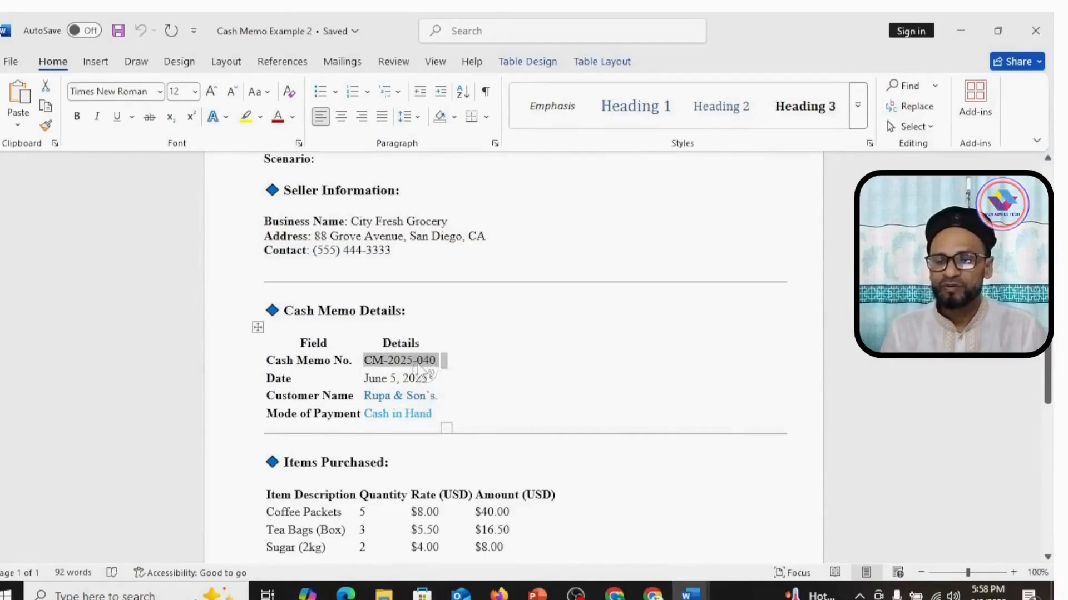
right_click(421, 366)
left_click(474, 142)
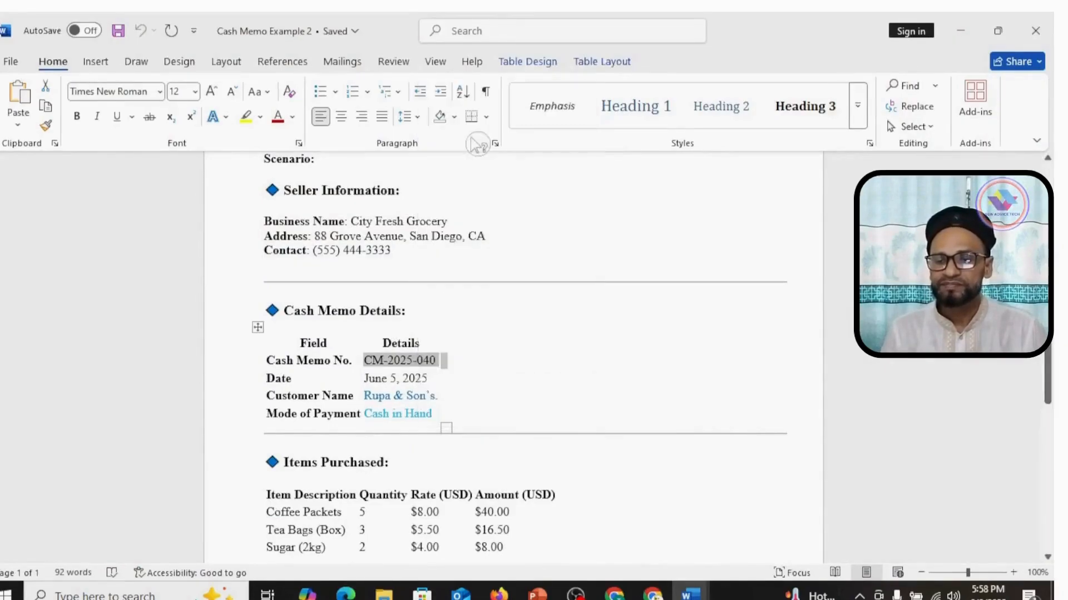
left_click(652, 594)
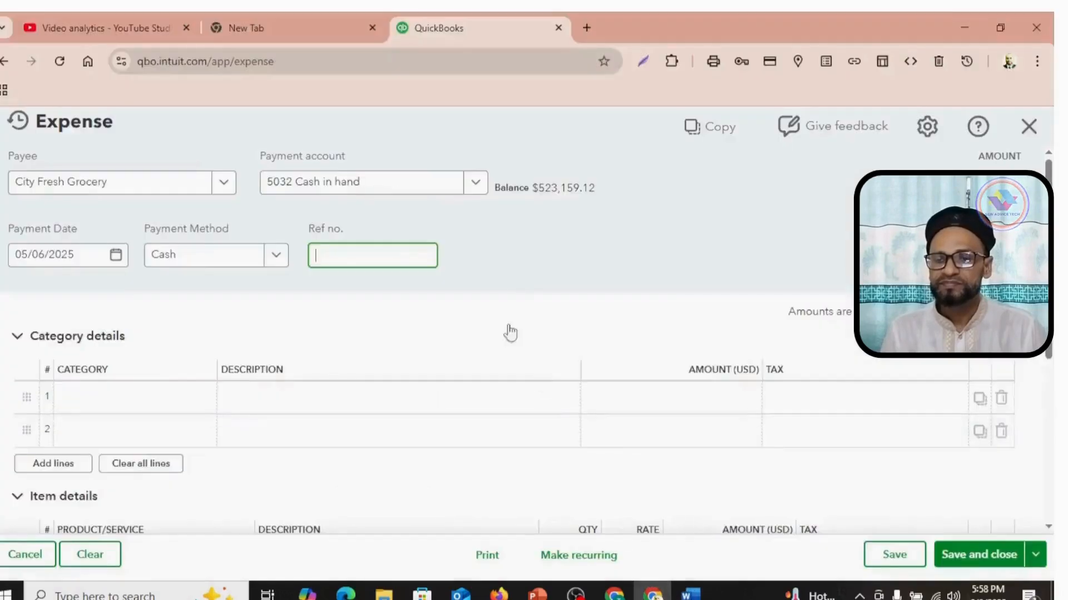
right_click(353, 251)
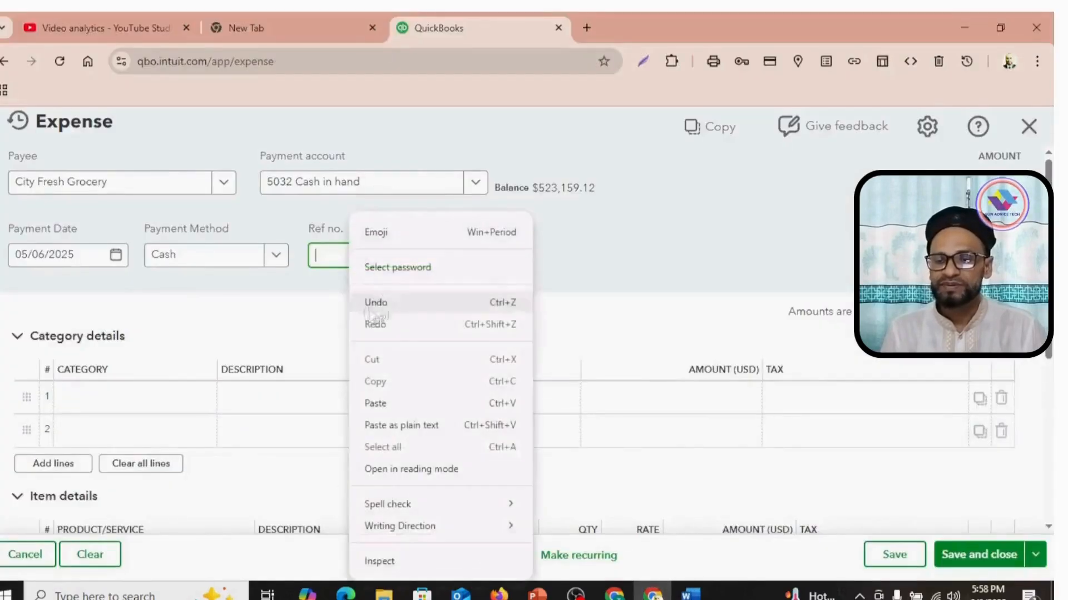
left_click(385, 404)
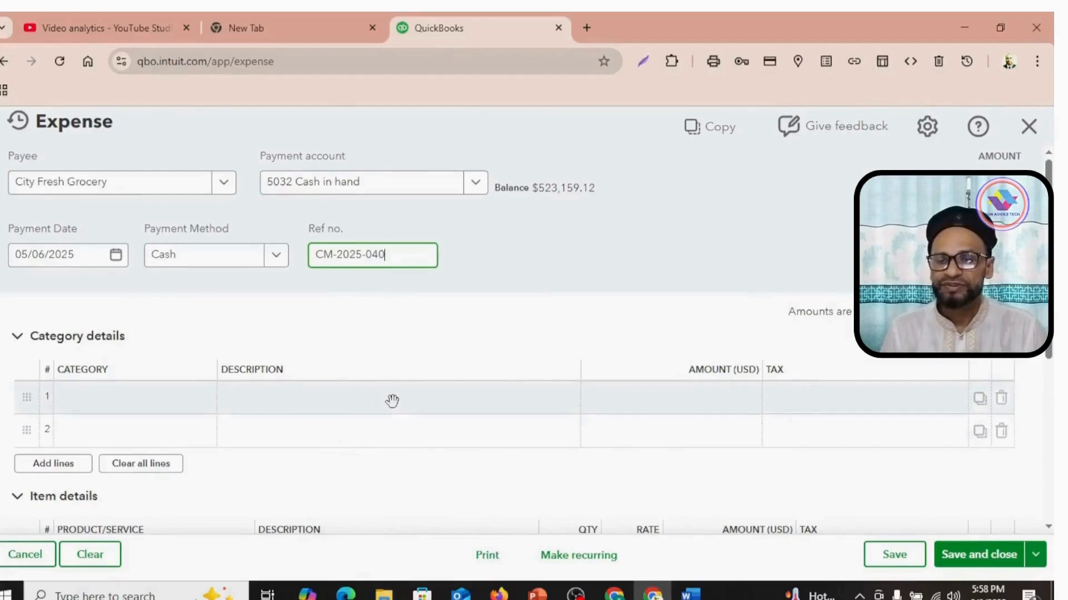
Copy Business Entertainment from the Word cash memo's heading into the category of the expense's first line.
left_click(176, 402)
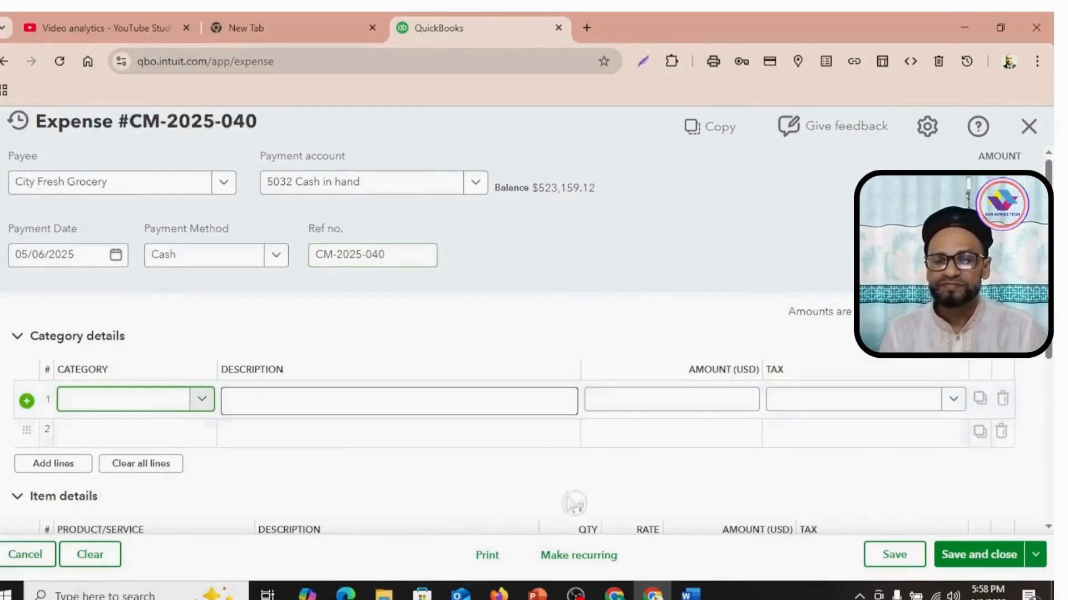
left_click(688, 594)
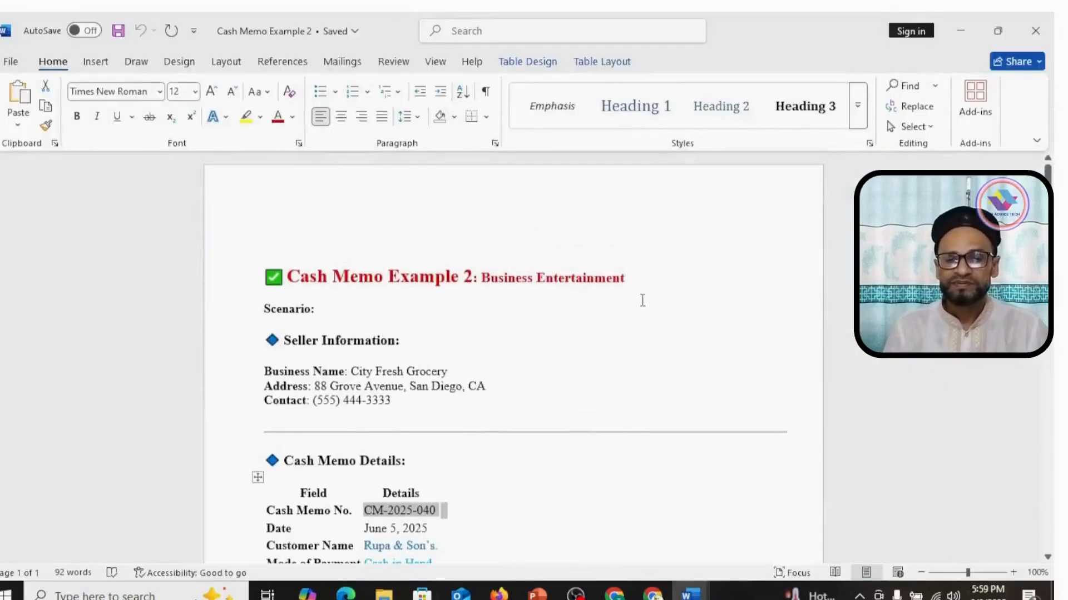
left_click_drag(626, 281, 481, 281)
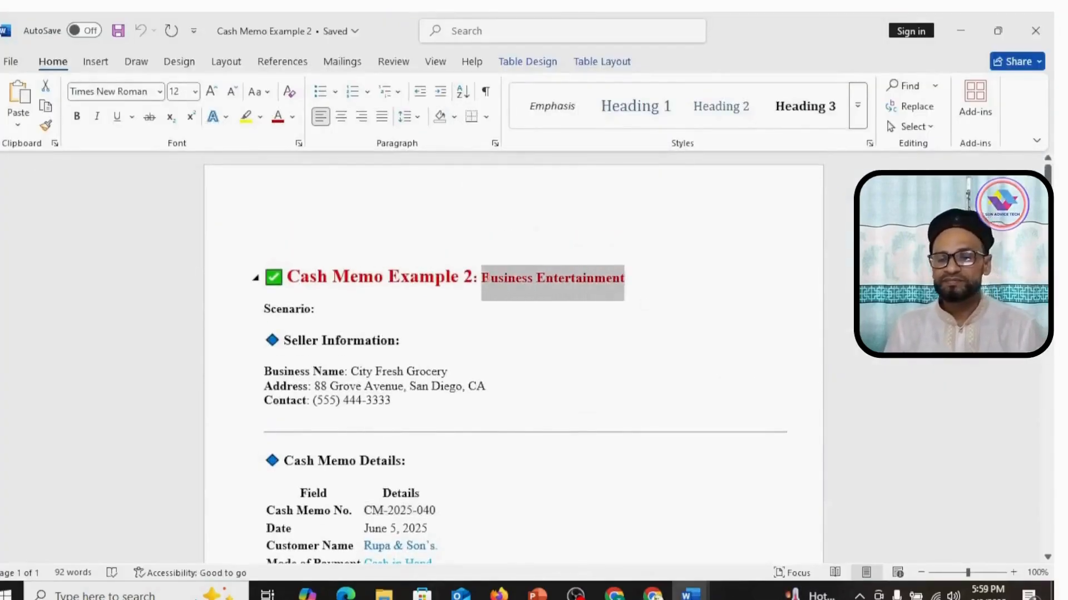
right_click(507, 284)
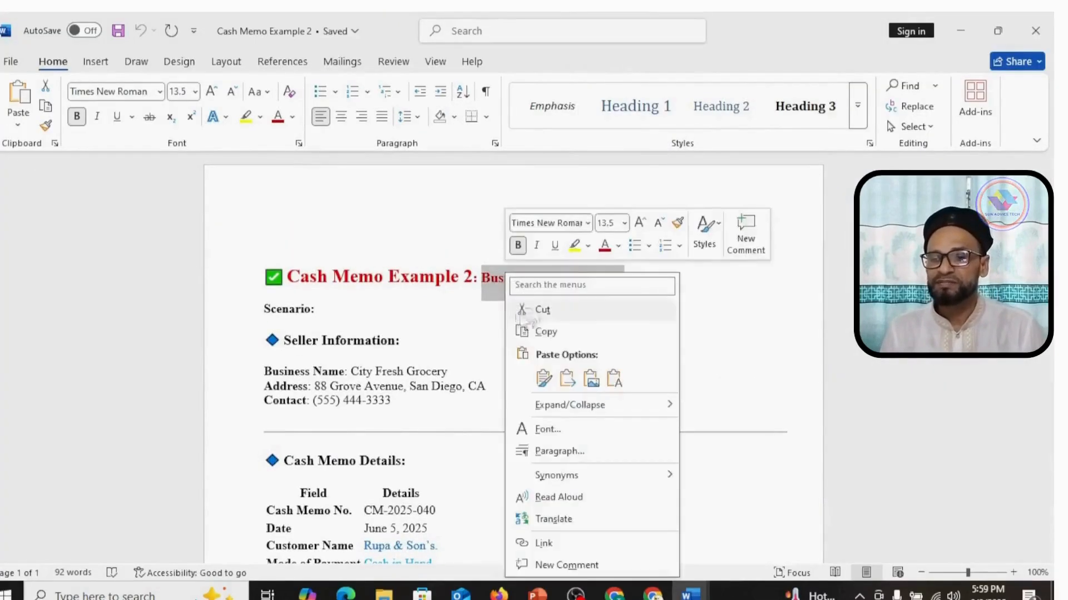
left_click(547, 333)
key("alt+Tab")
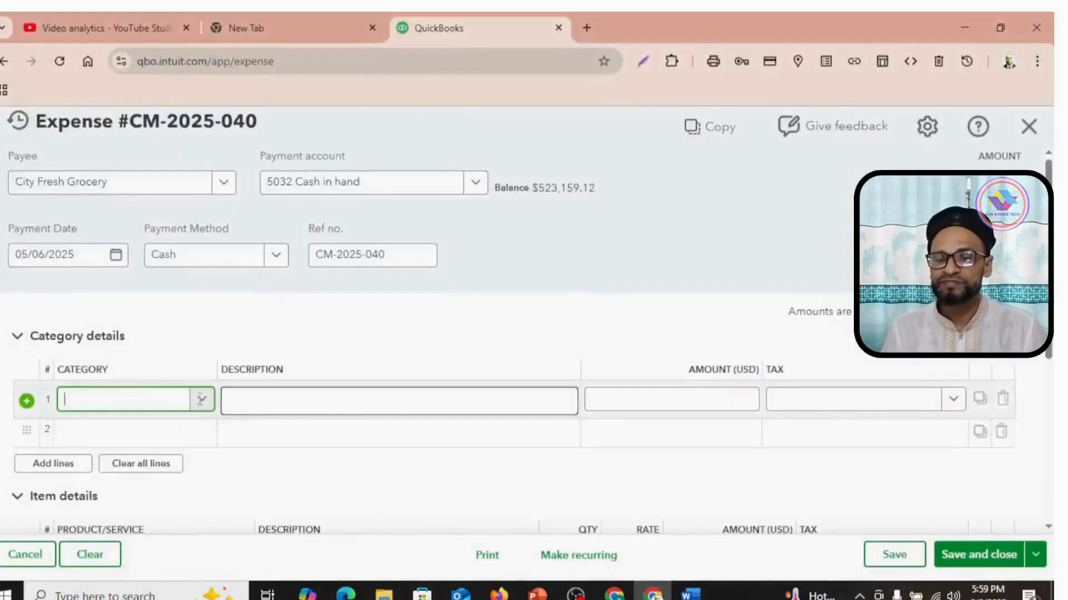
left_click(134, 407)
right_click(134, 407)
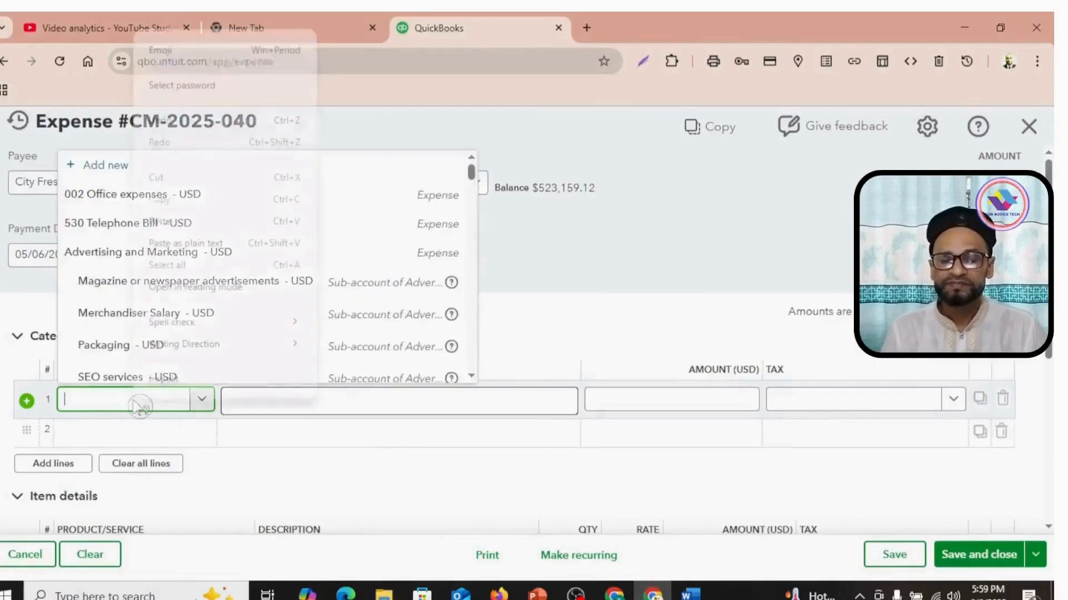
left_click(182, 223)
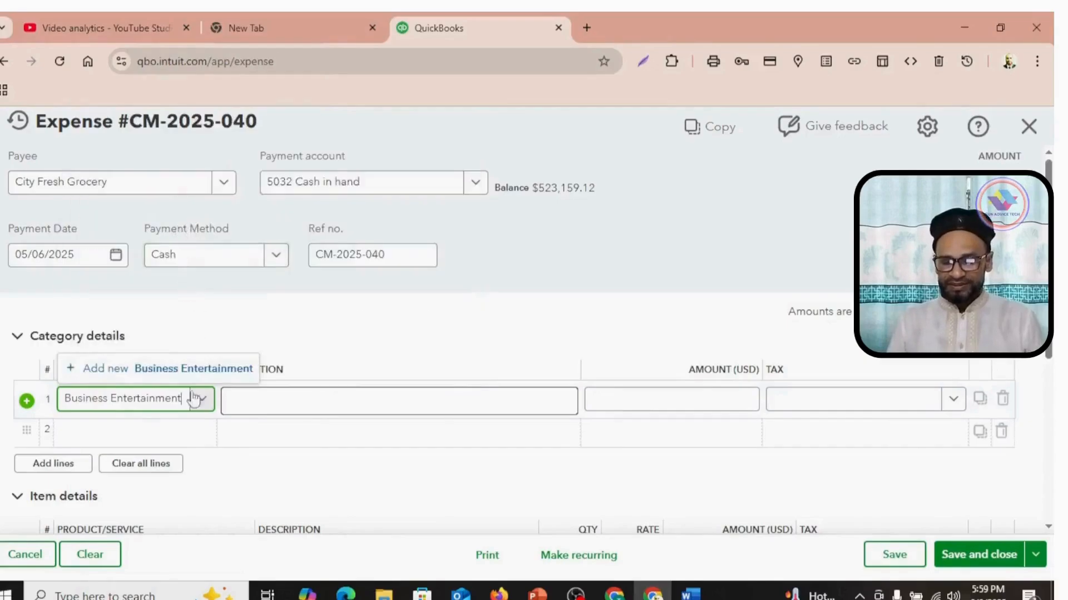
Create the new account 106 Business Entertainment with account type Expenses and detail type Meals and entertainment, and save it as the line's category.
left_click(174, 377)
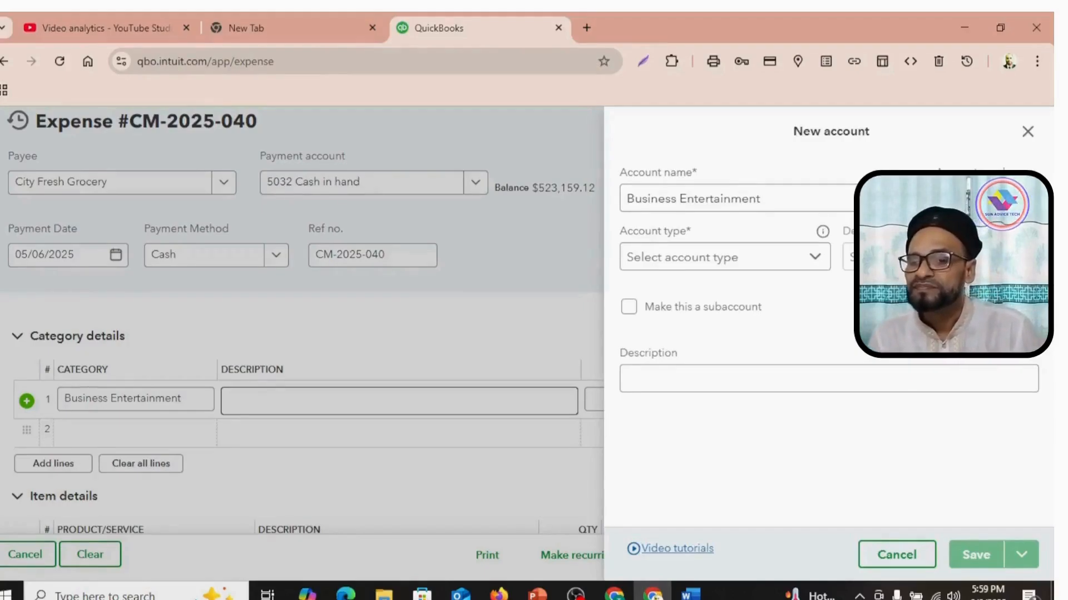
left_click(818, 264)
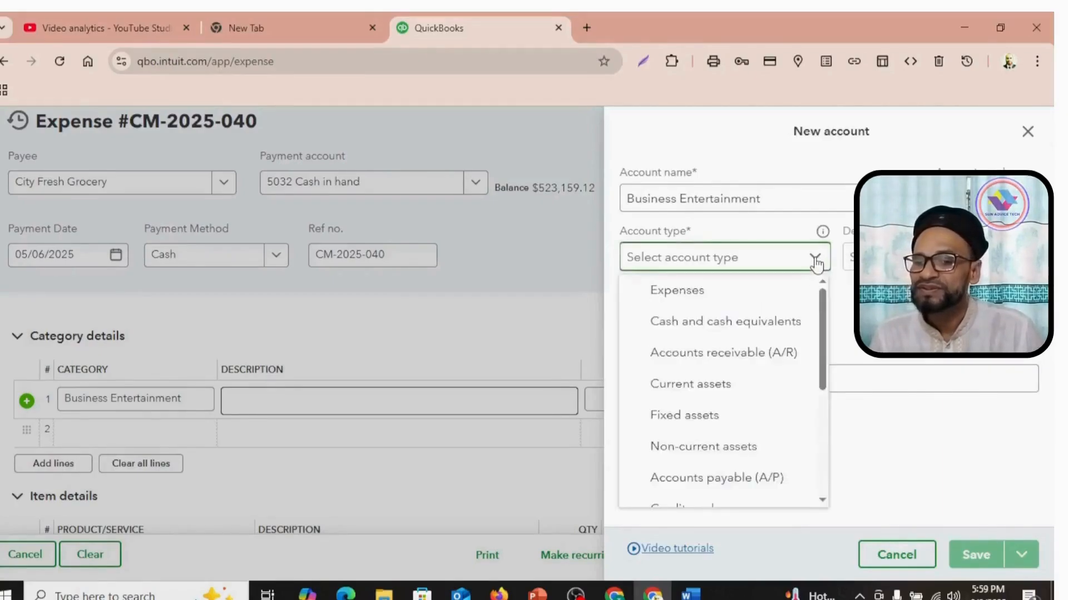
left_click(712, 294)
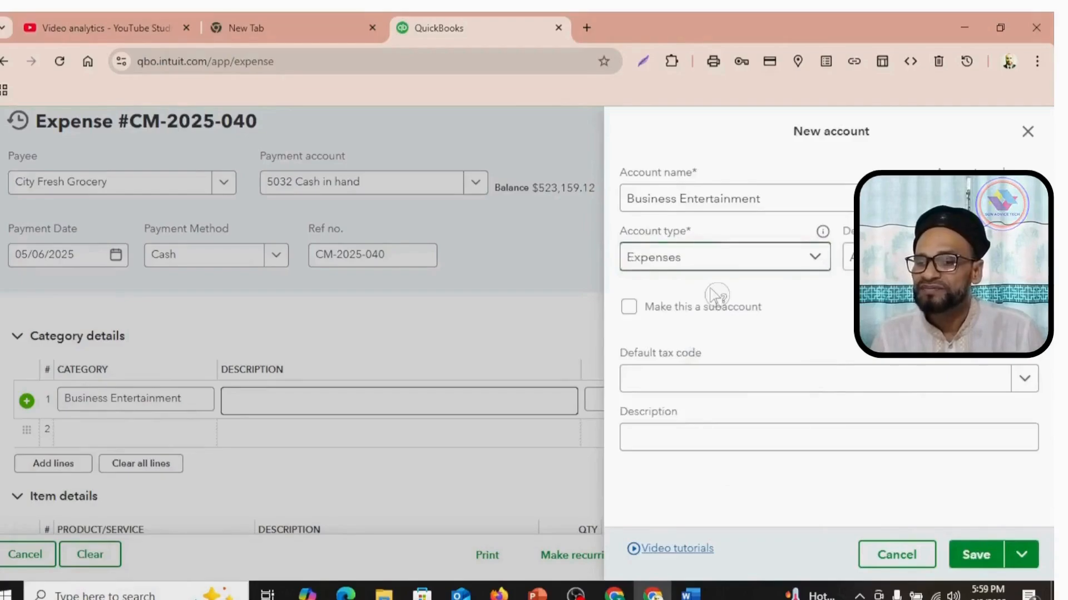
left_click(917, 262)
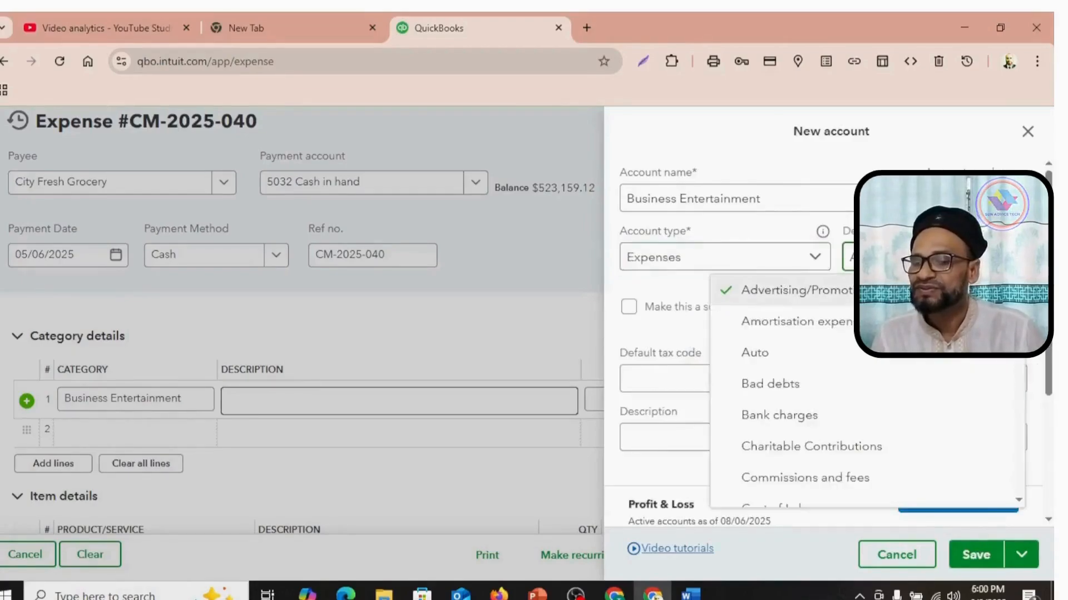
scroll(940, 375, "down", 7)
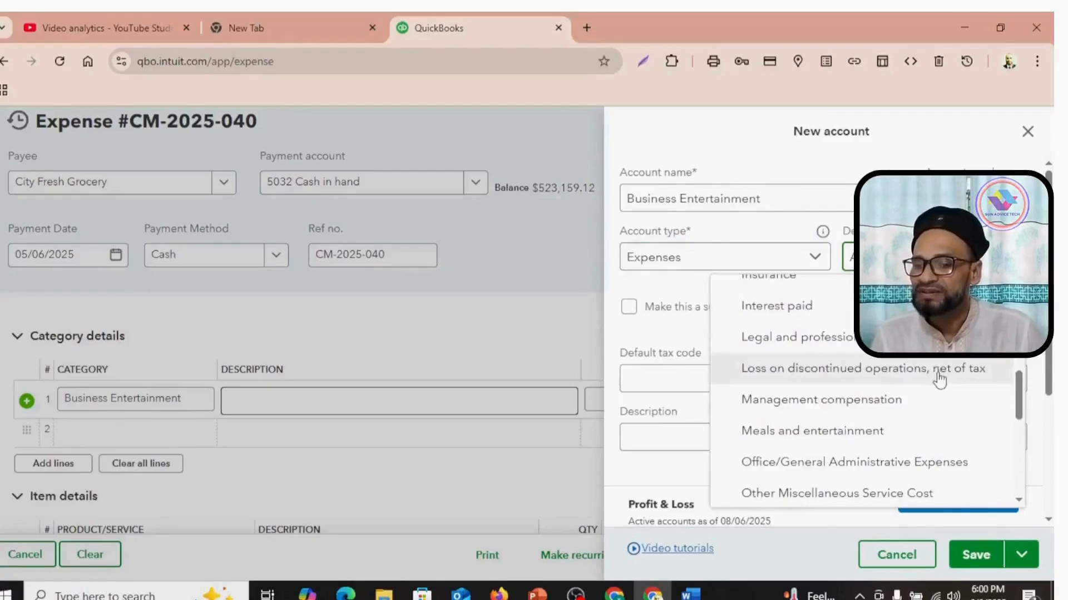
left_click(924, 437)
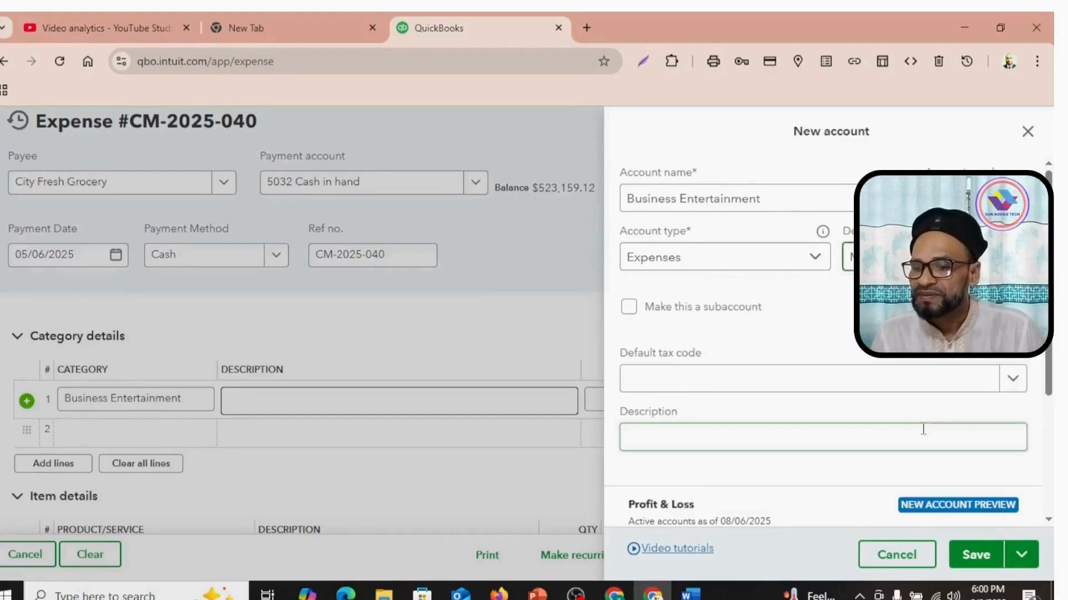
scroll(920, 425, "down", 3)
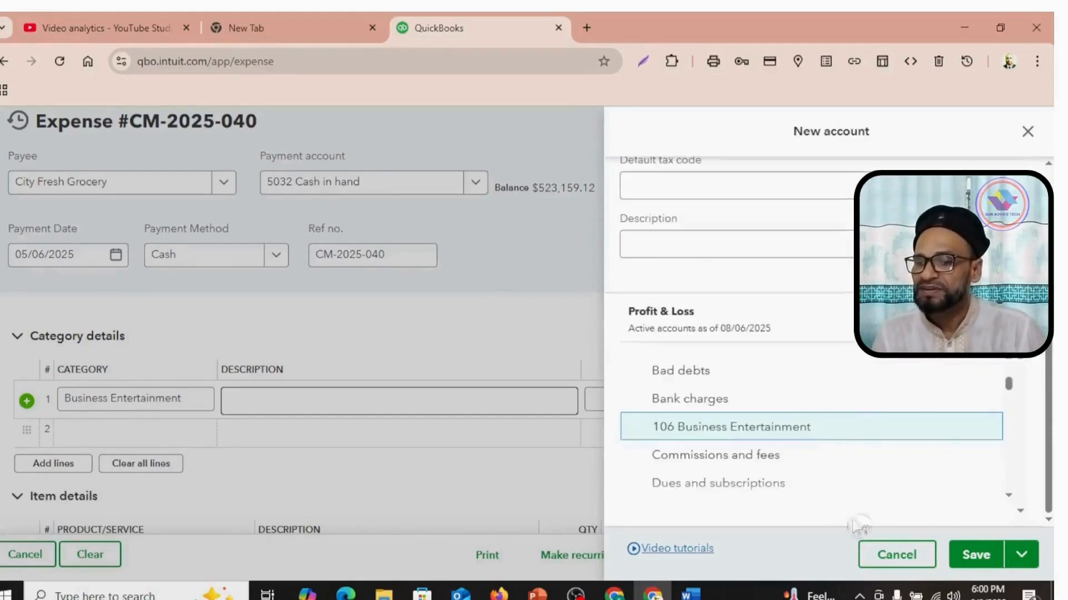
left_click(976, 557)
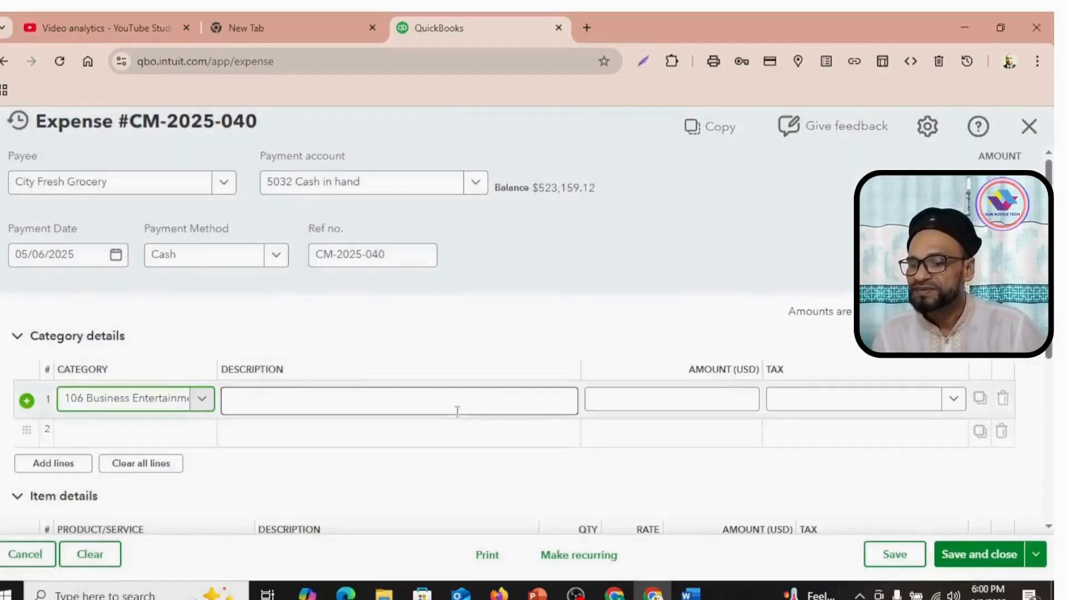
Copy Coffee Packets with its quantity 5 from the Word memo's items table into the first category line's description.
left_click(438, 409)
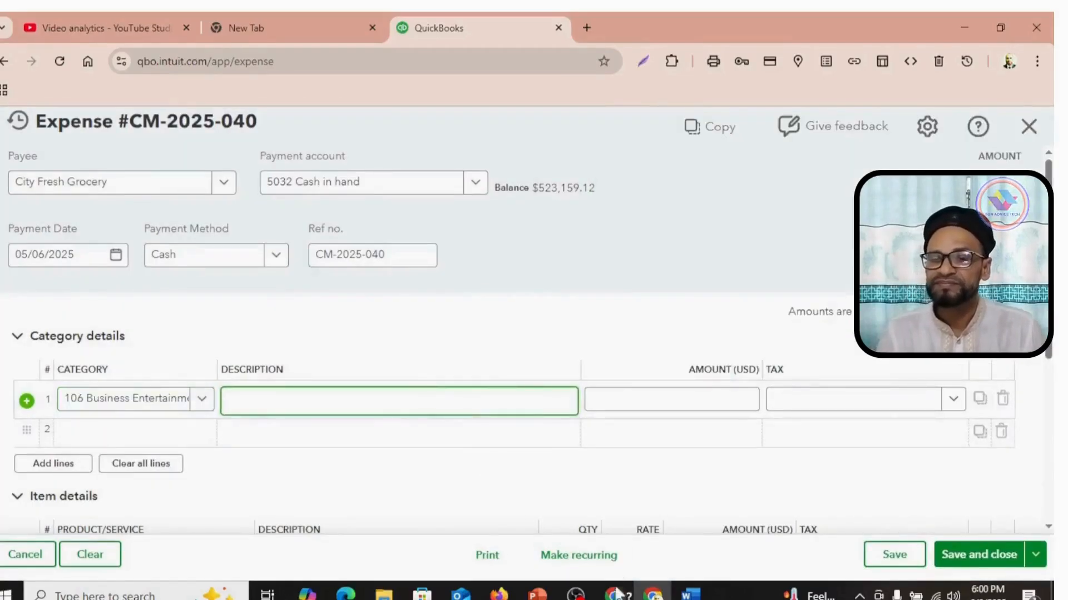
left_click(689, 594)
scroll(317, 402, "down", 5)
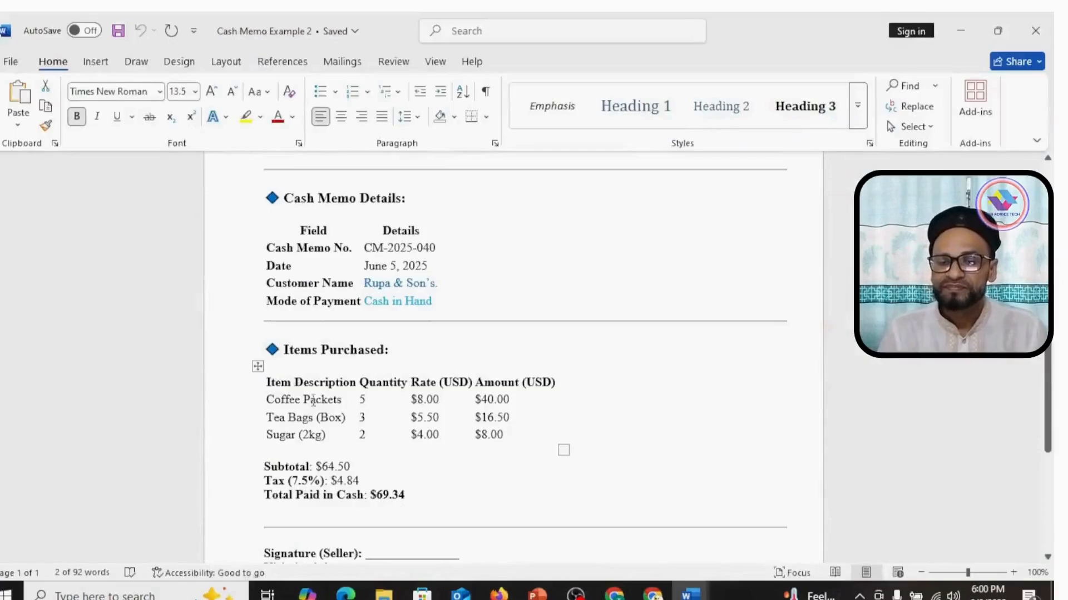
left_click_drag(267, 400, 367, 408)
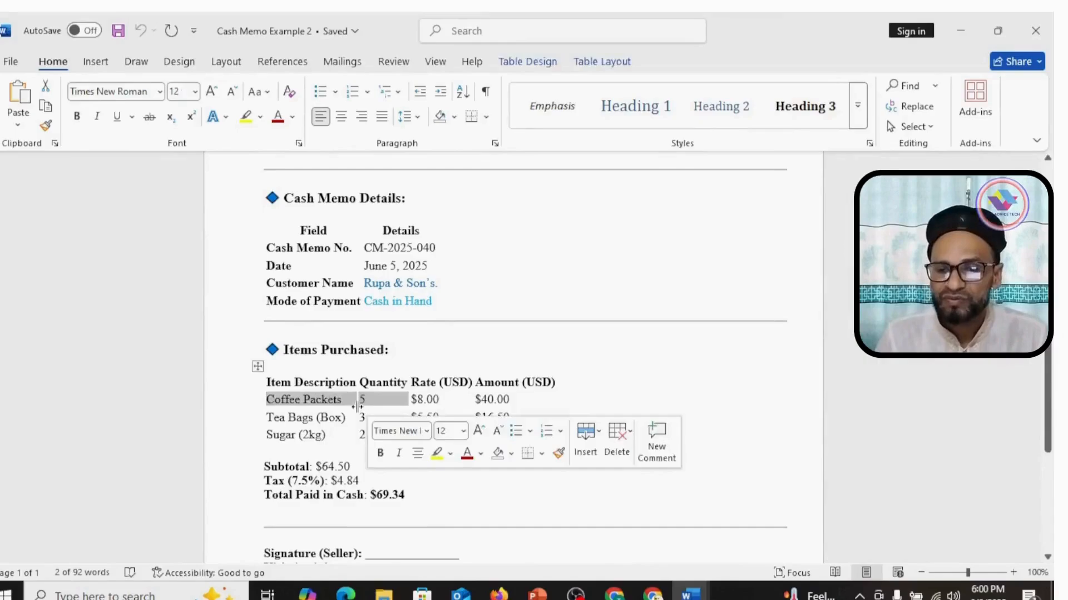
left_click(356, 403)
right_click(353, 403)
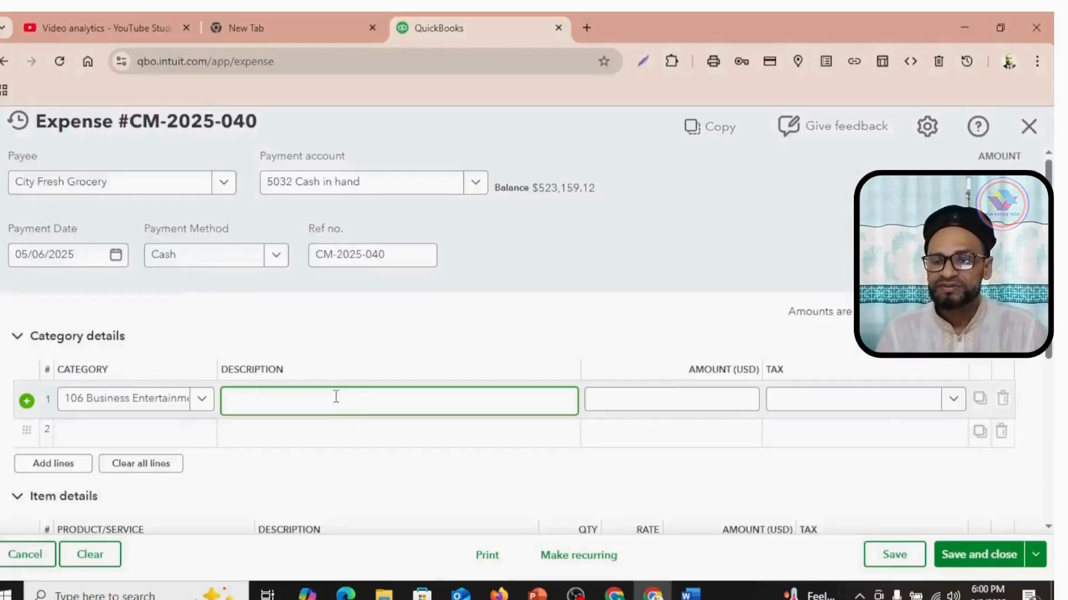
right_click(334, 397)
left_click(361, 218)
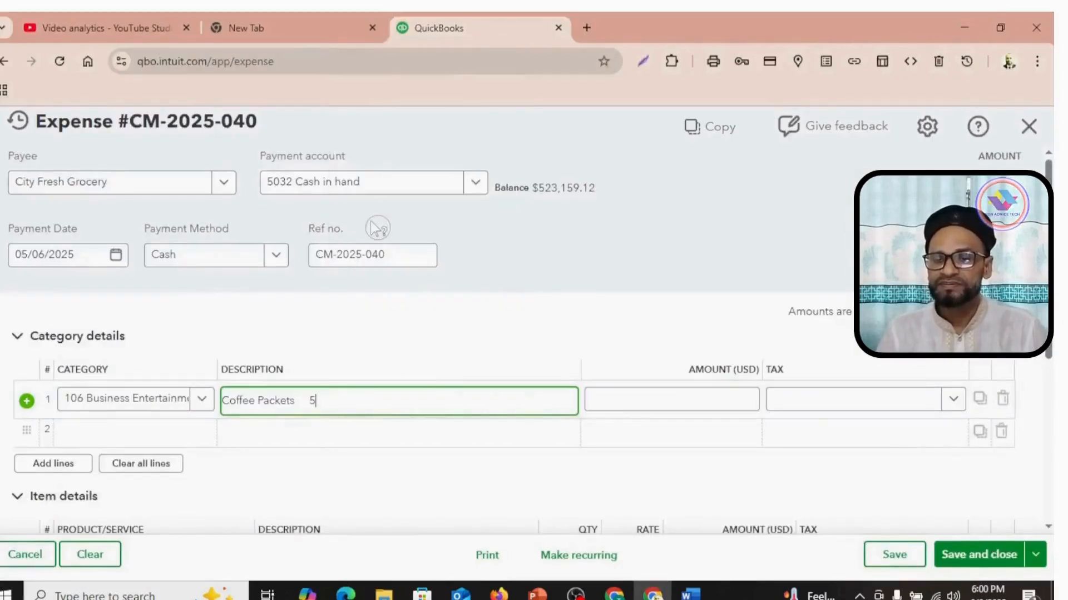
Copy the Coffee Packets amount of $40.00 from the Word cash memo into the first category line's amount.
key("Tab")
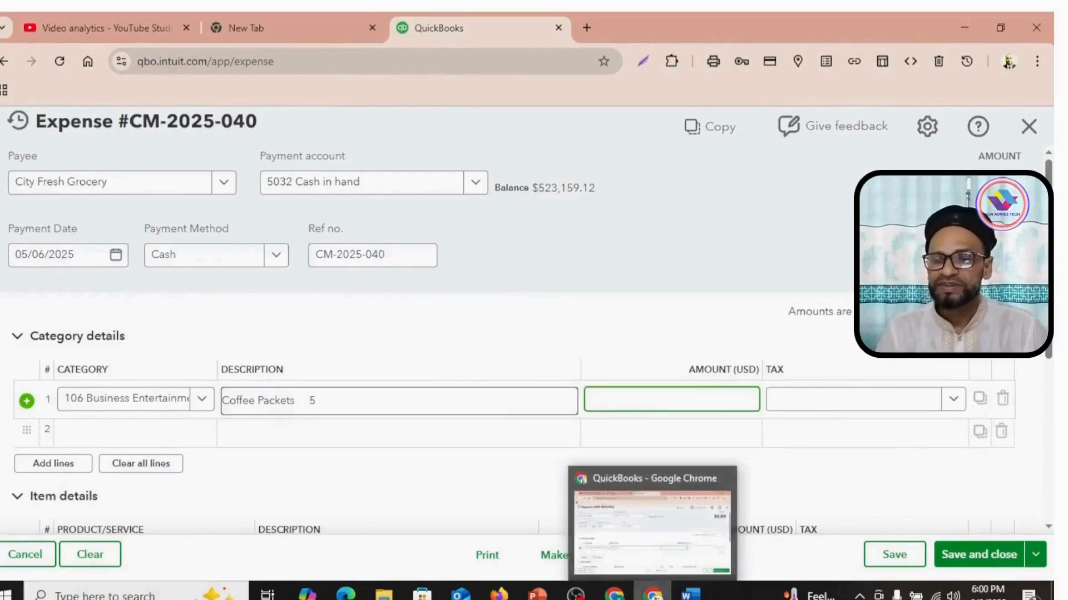
left_click(689, 595)
left_click(523, 403)
mouse_move(482, 404)
left_mouse_down()
mouse_move(423, 404)
mouse_move(480, 406)
left_mouse_up()
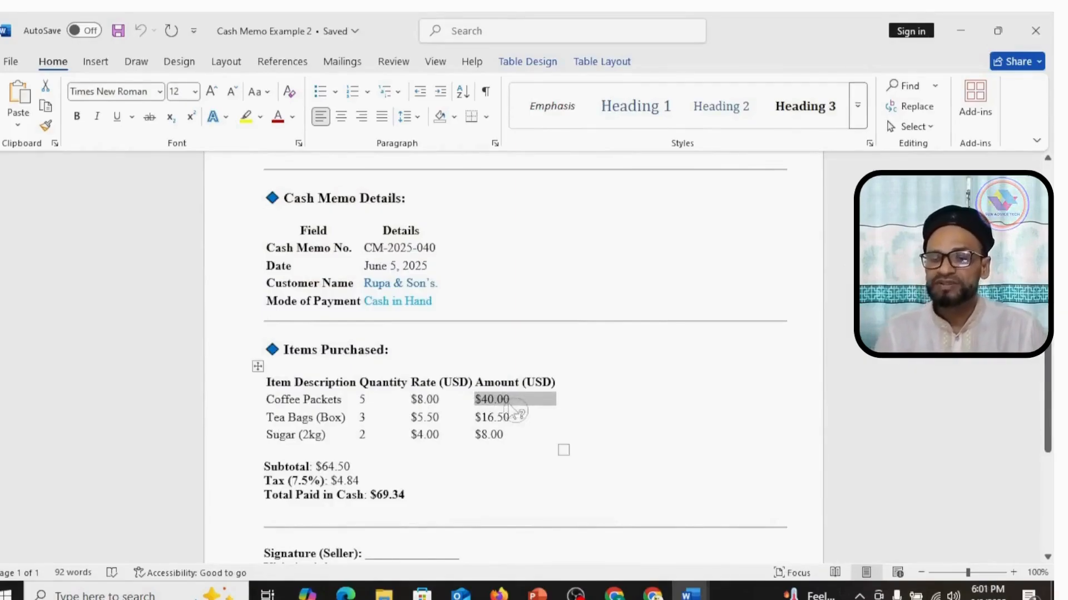
right_click(510, 404)
left_click(564, 186)
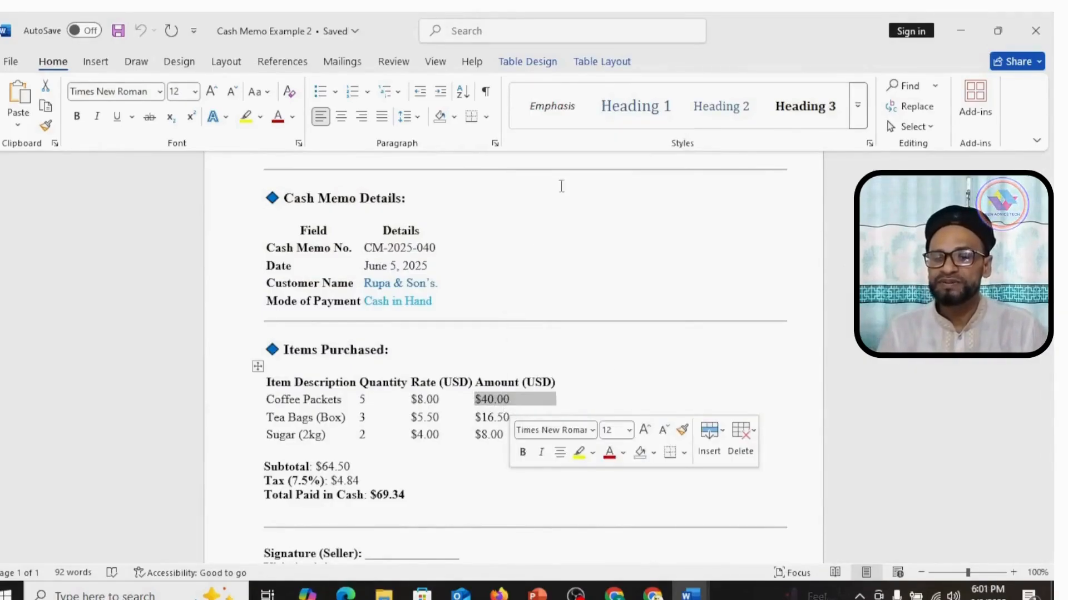
key("alt+Tab")
left_click(622, 391)
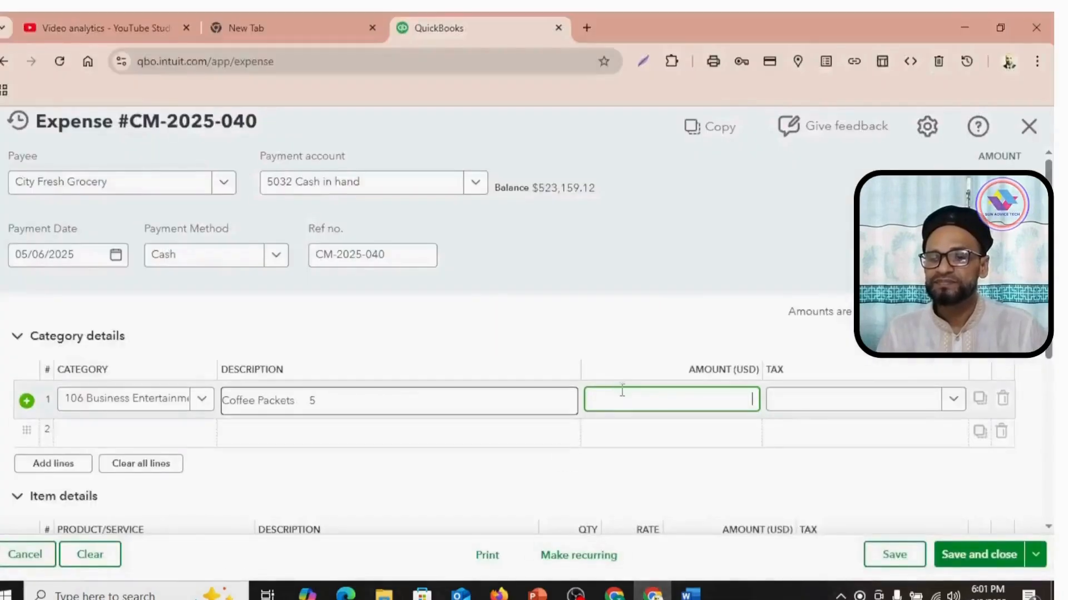
right_click(620, 396)
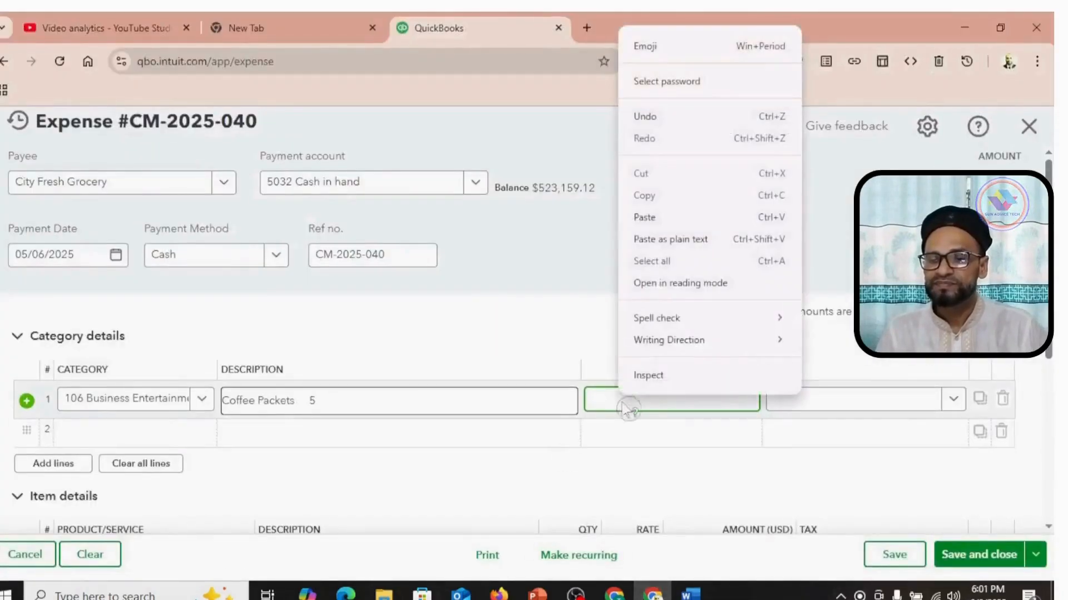
left_click(667, 215)
Check the tax rate in the Word cash memo and set the first category line's tax to 7.5% Purchase Tax (7.50%).
key("alt+Tab")
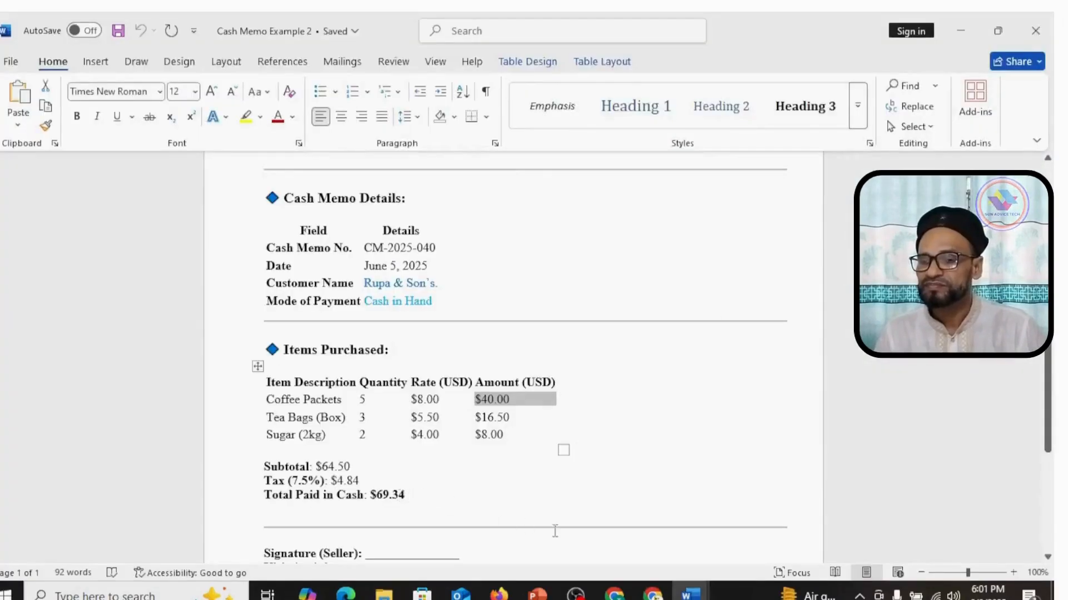
key("alt+Tab")
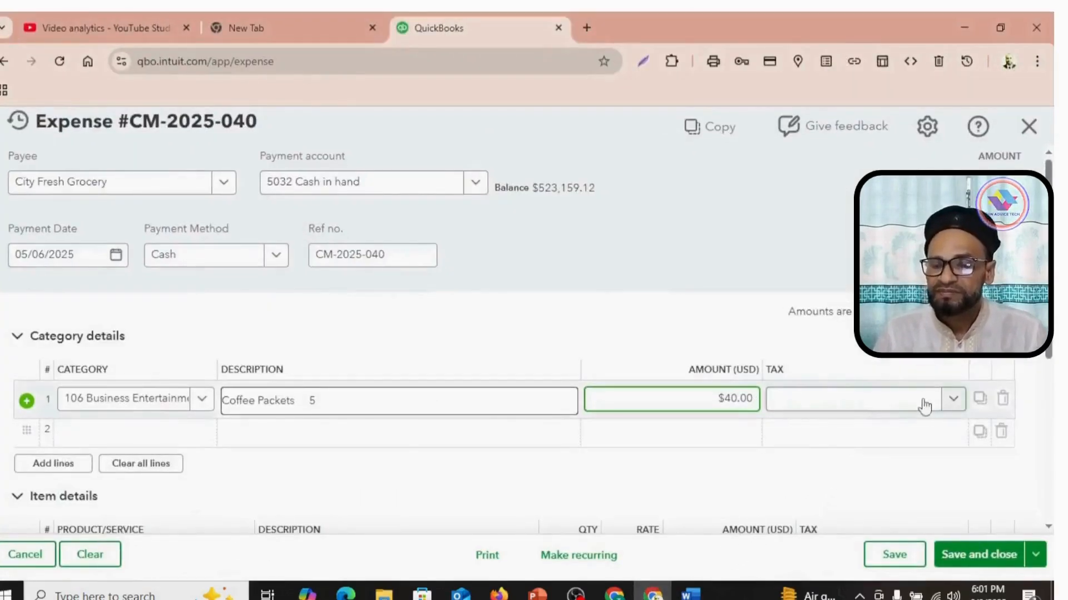
left_click(954, 401)
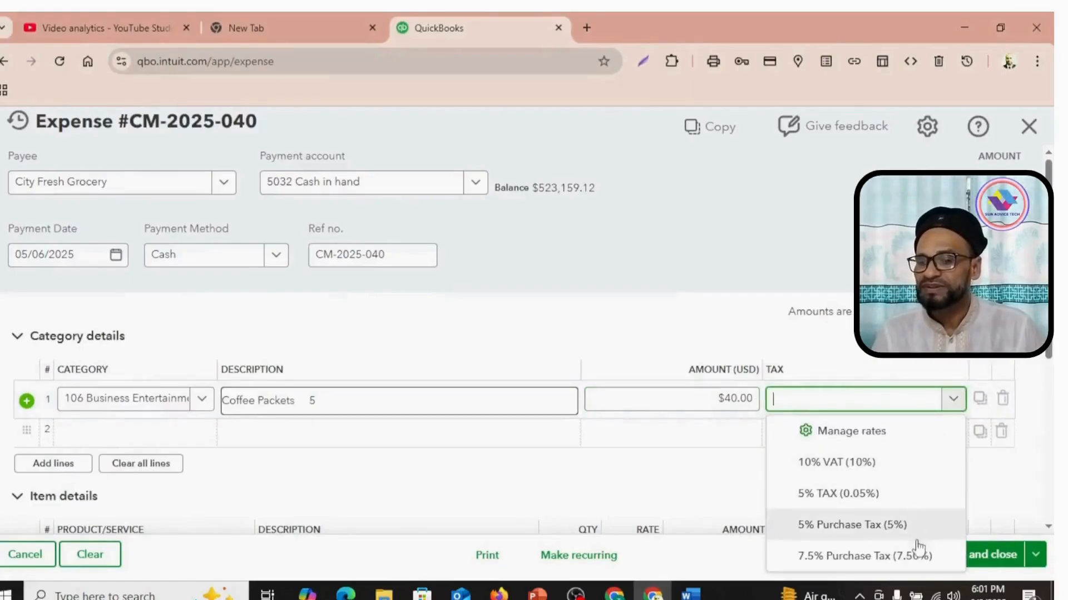
left_click(888, 558)
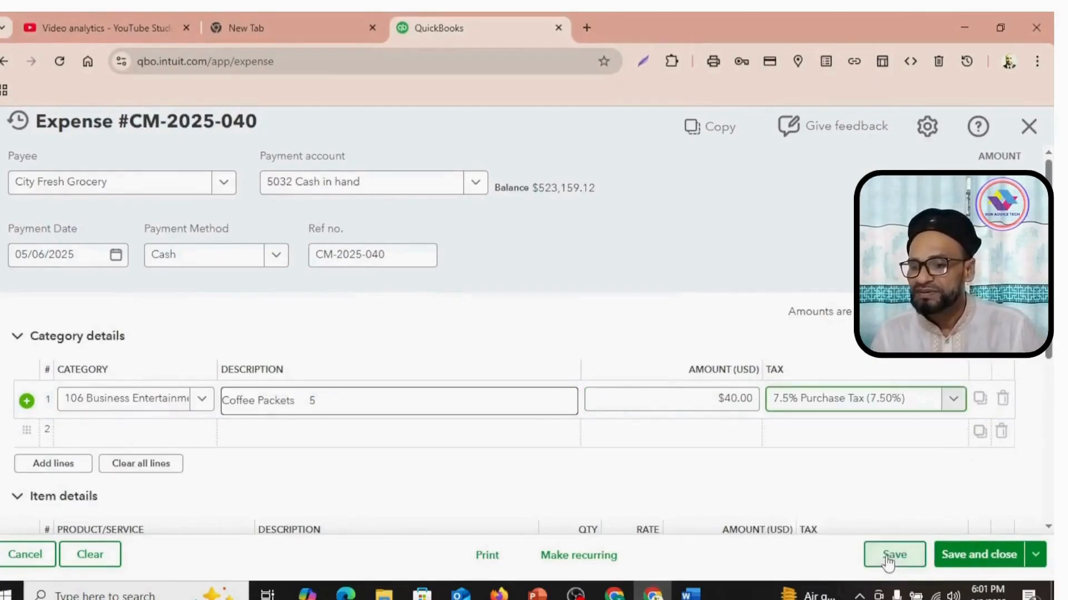
Copy Business Entertainment from the Word cash memo's heading and select 106 Business Entertainment as the second line's category.
scroll(901, 472, "down", 2)
left_click(184, 364)
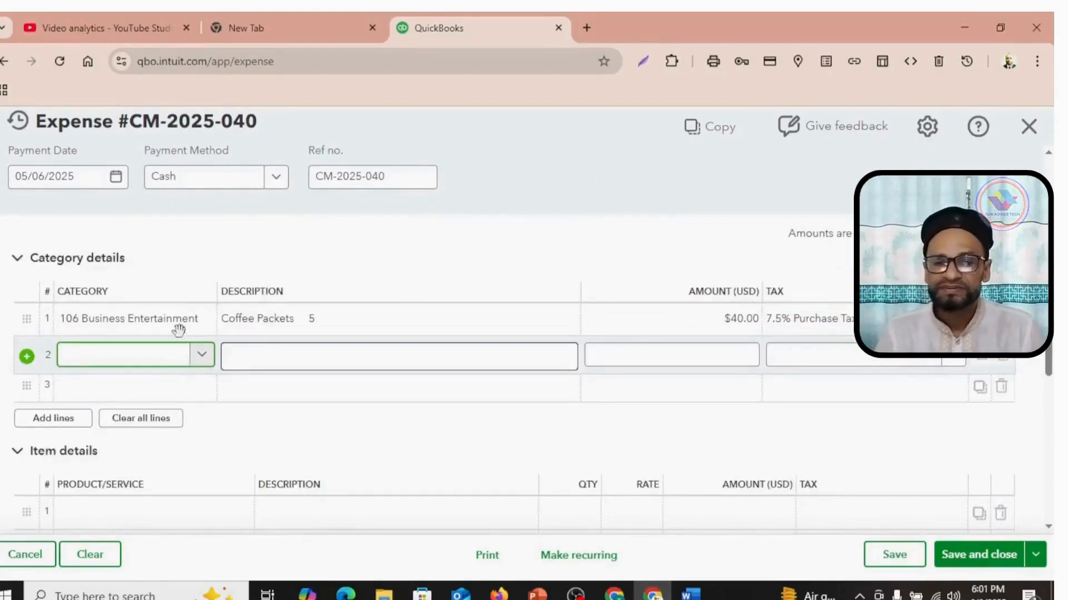
mouse_move(690, 593)
left_click(652, 552)
scroll(623, 479, "up", 5)
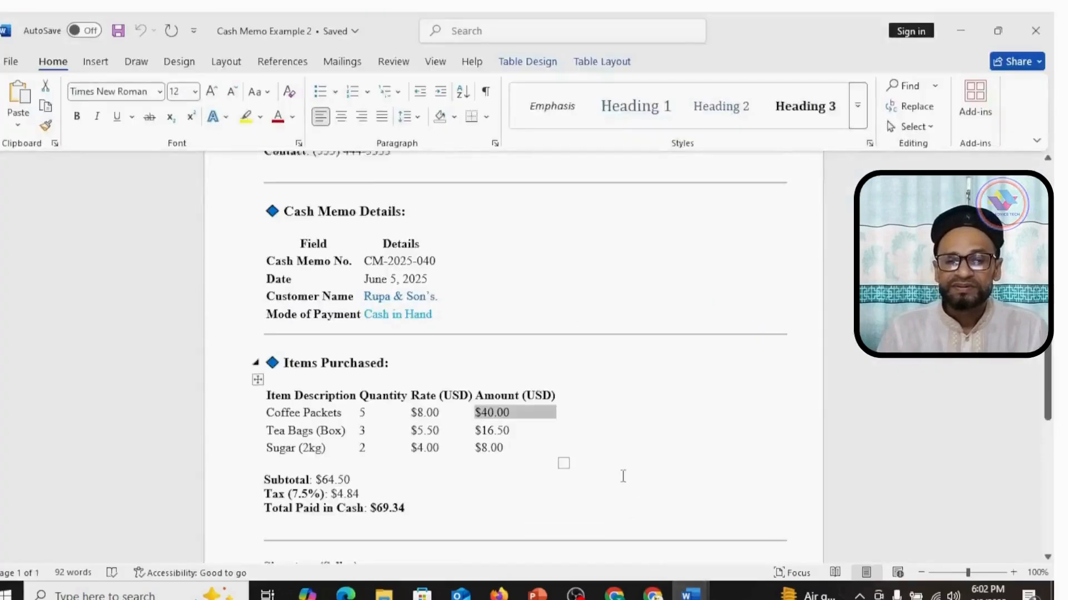
left_click_drag(624, 278, 500, 287)
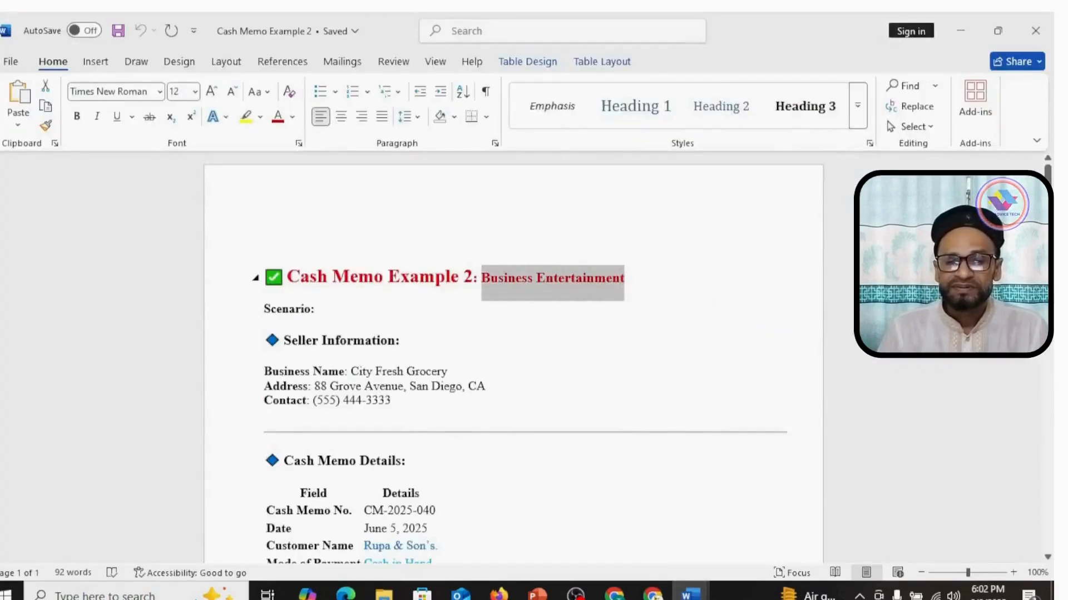
right_click(504, 288)
left_click(538, 332)
key("alt+Tab")
left_click(114, 358)
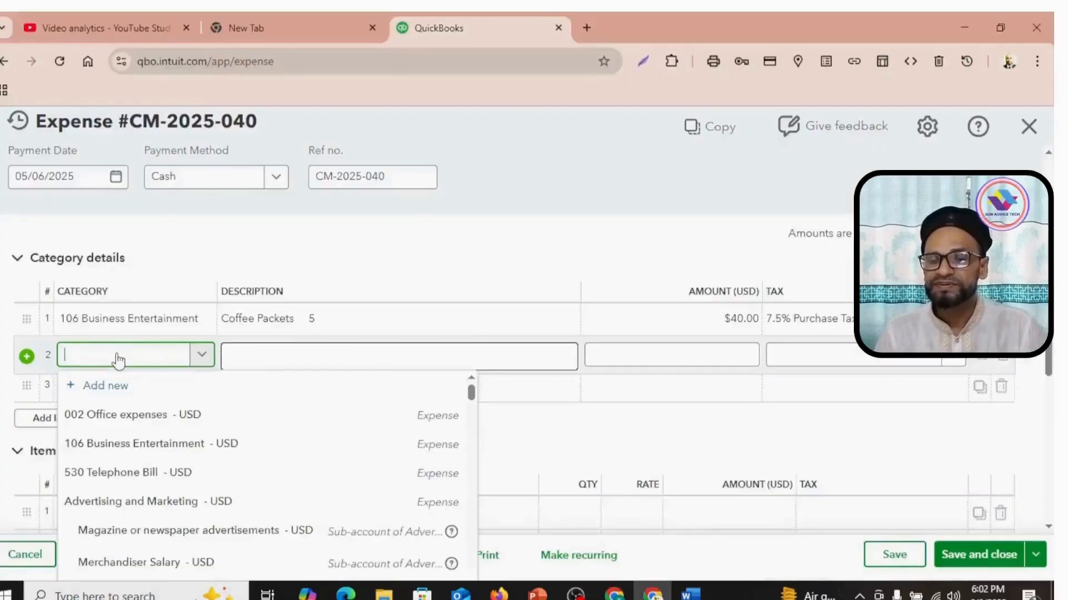
right_click(120, 359)
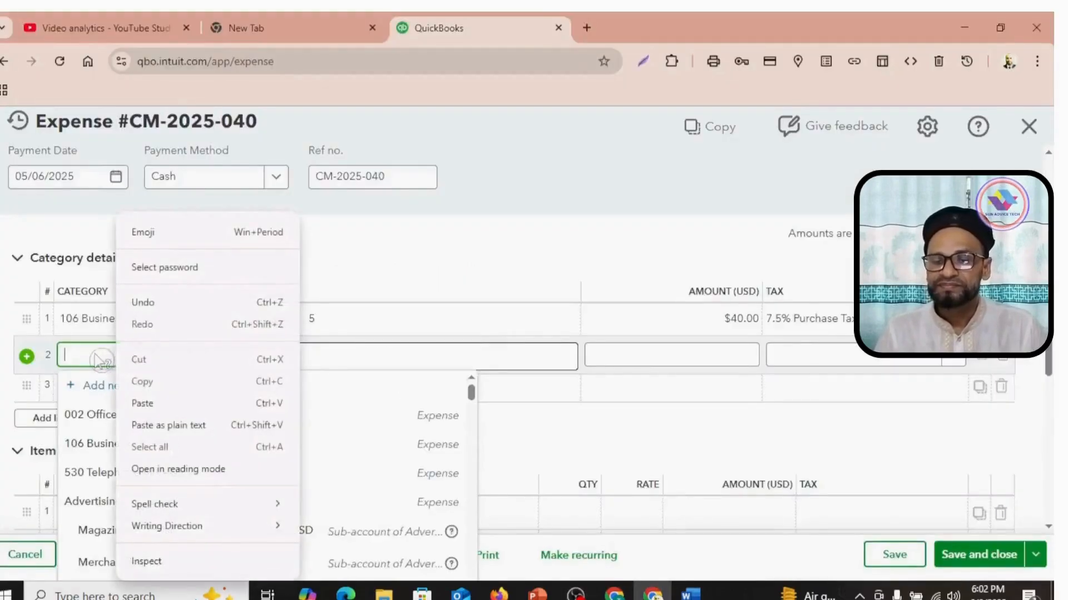
left_click(92, 451)
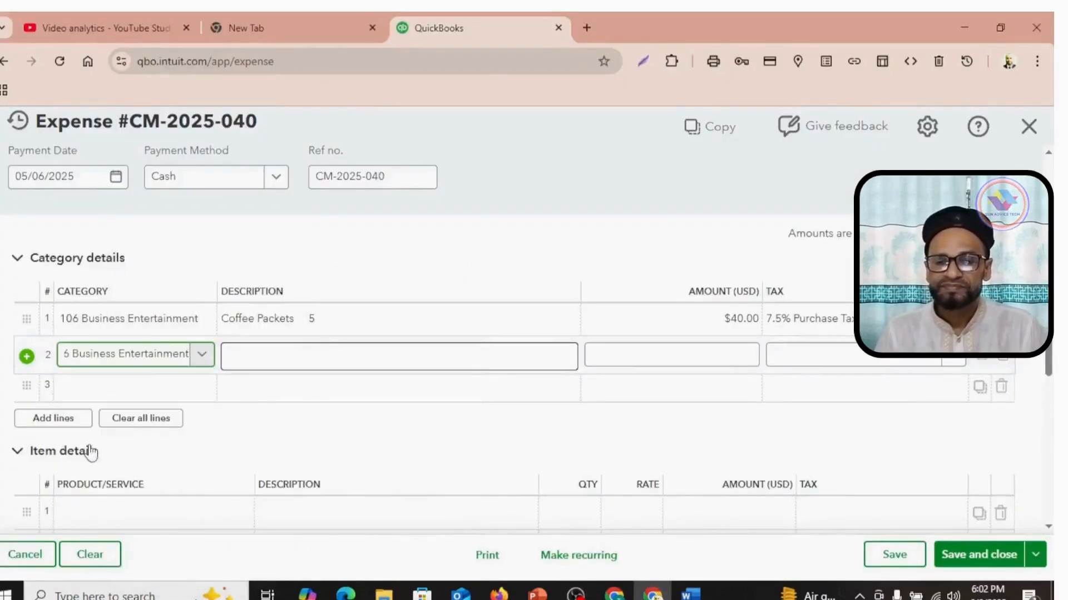
Copy Tea Bags (Box) with its quantity 3 from the Word memo's items table into the second category line's description.
key("Tab")
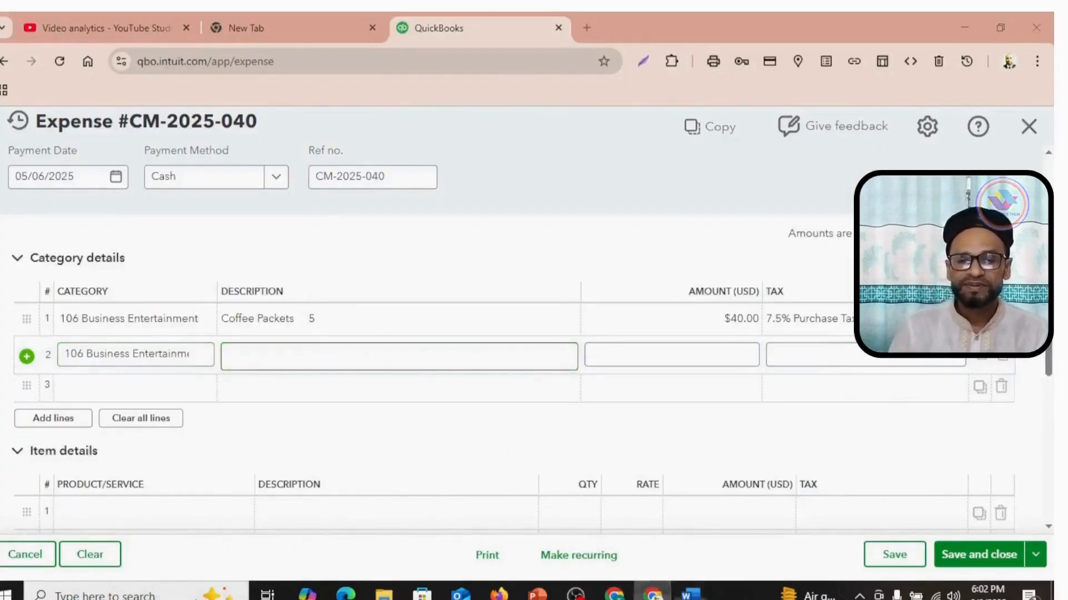
key("alt+Tab")
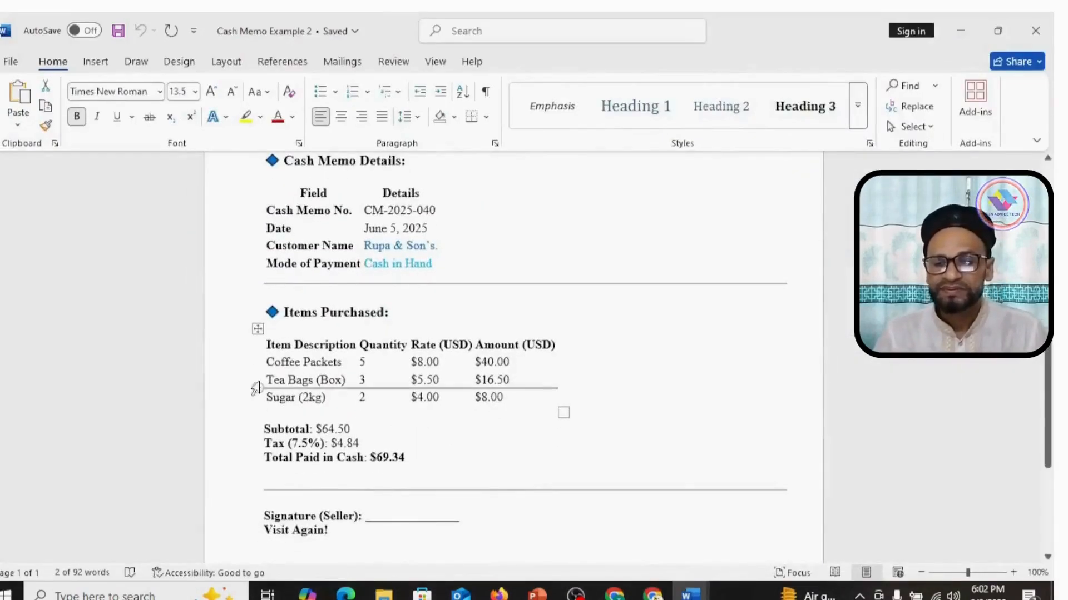
left_click_drag(267, 381, 364, 388)
right_click(365, 389)
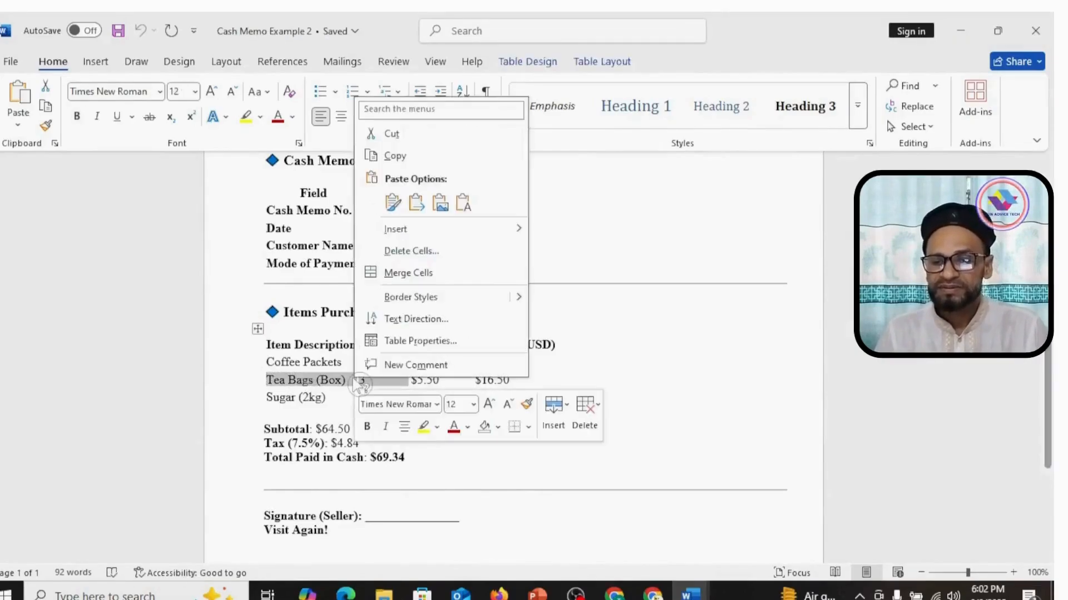
left_click(414, 162)
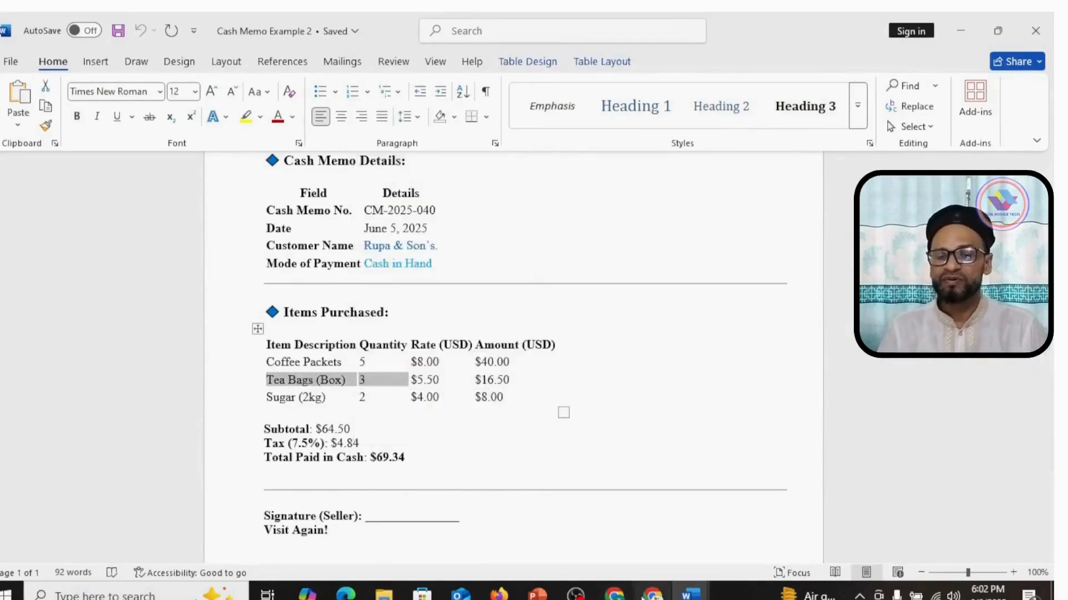
left_click(653, 594)
right_click(331, 361)
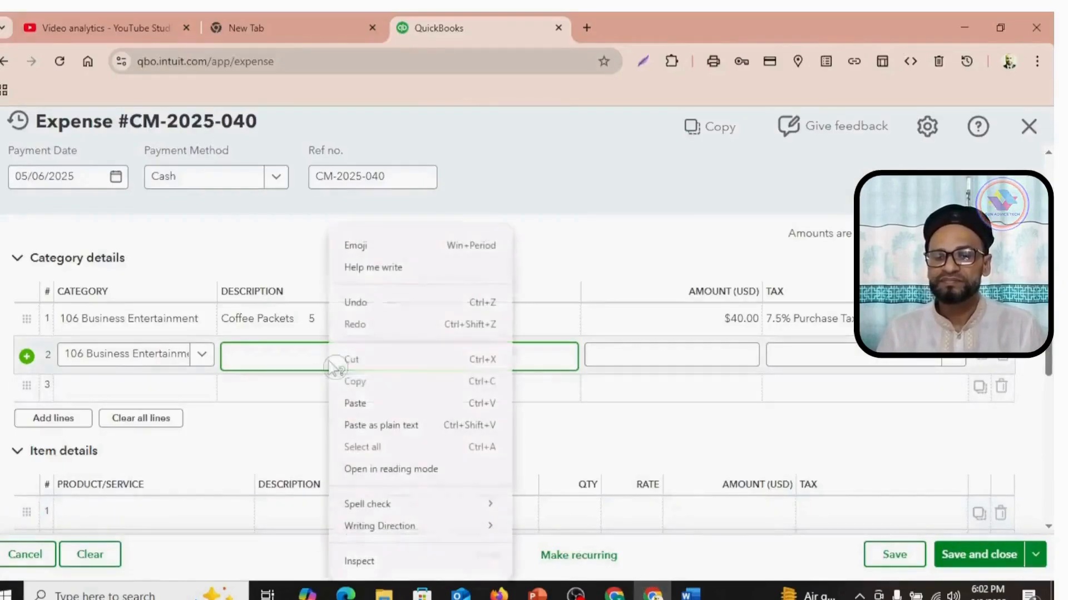
left_click(374, 403)
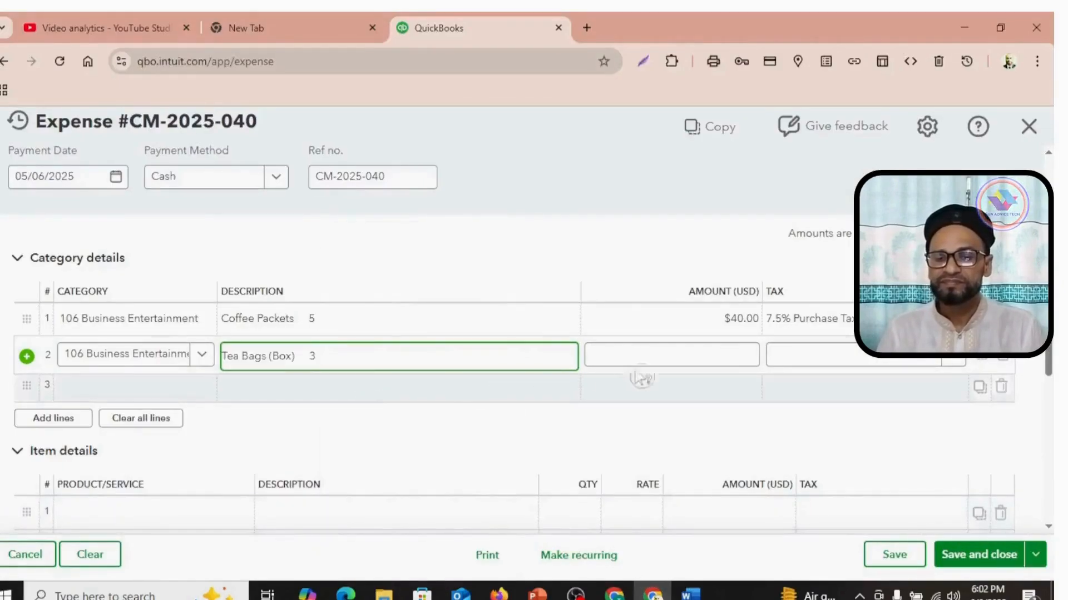
Copy the Tea Bags amount of $16.50 from the Word memo into the second line's amount and set its tax to 7.5% Purchase Tax (7.50%).
left_click(653, 357)
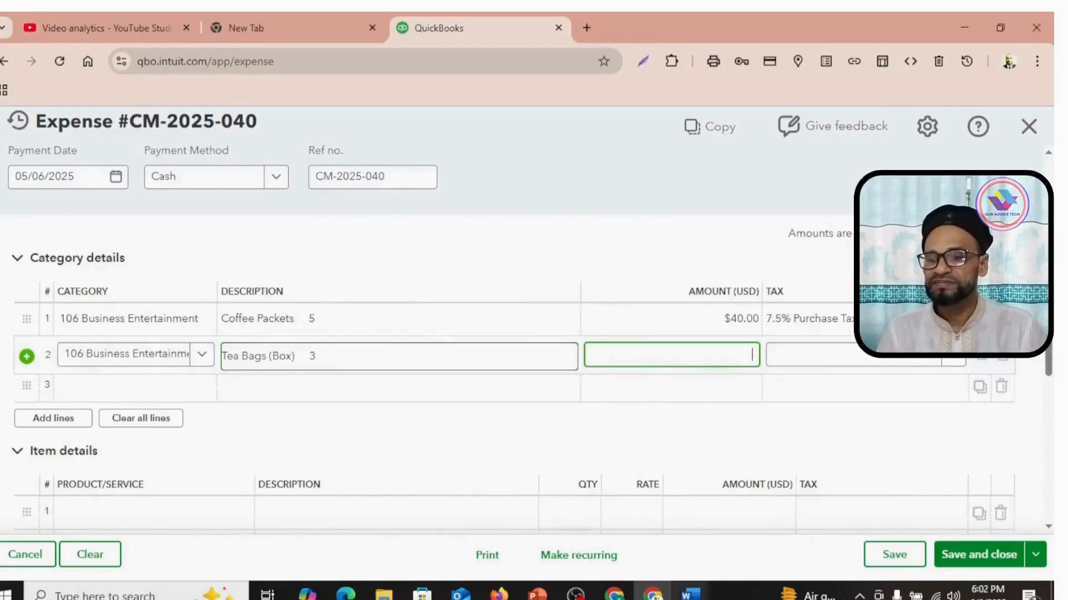
mouse_move(689, 593)
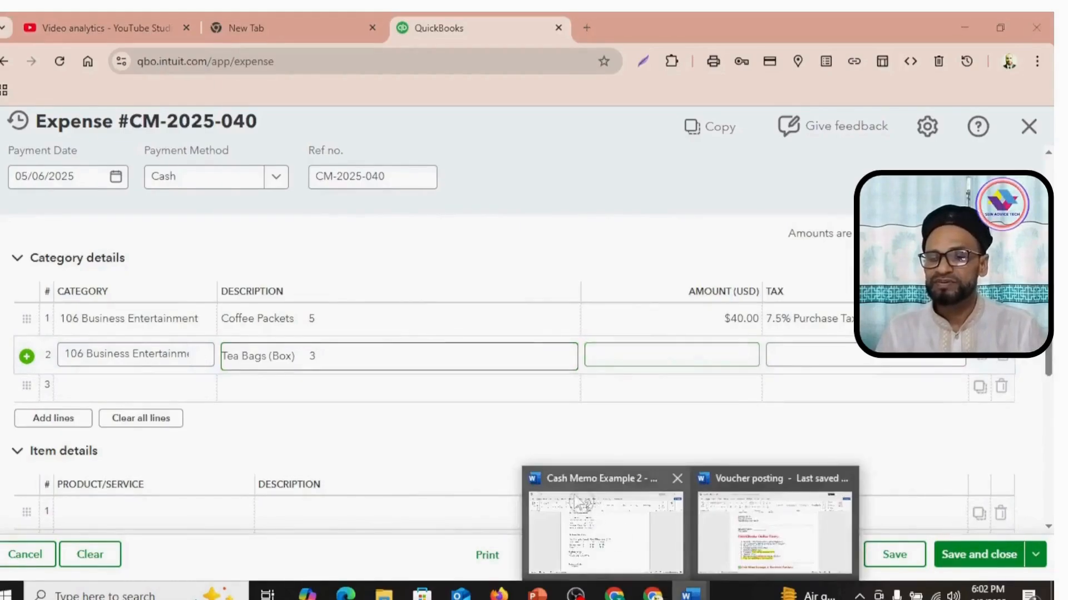
left_click(584, 509)
left_click_drag(517, 379, 478, 383)
right_click(478, 384)
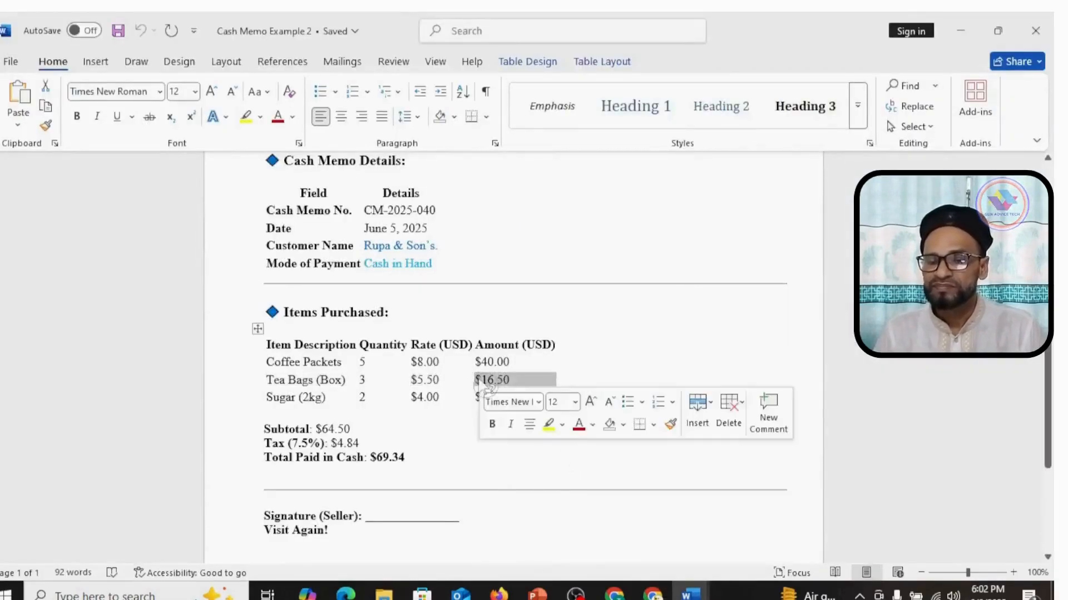
right_click(482, 382)
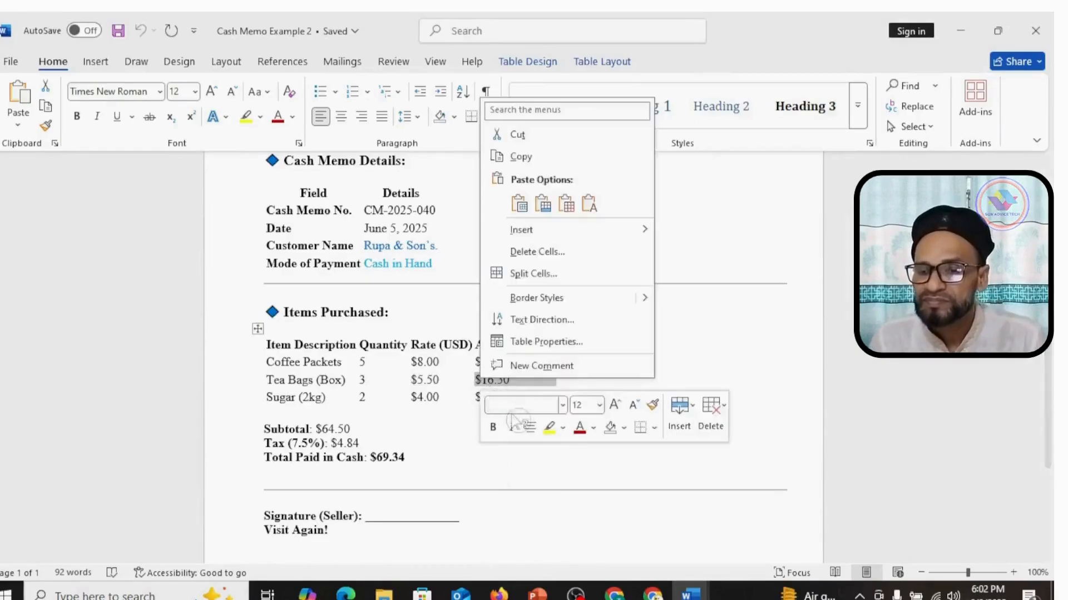
left_click(545, 167)
left_click(580, 544)
left_click(629, 352)
right_click(630, 352)
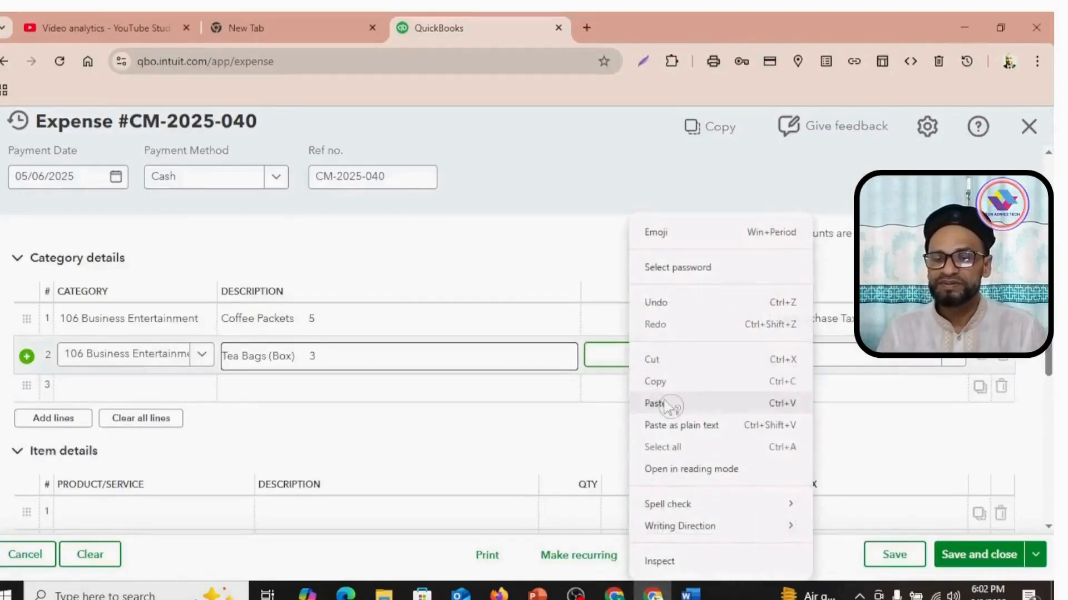
left_click(673, 405)
left_click(953, 362)
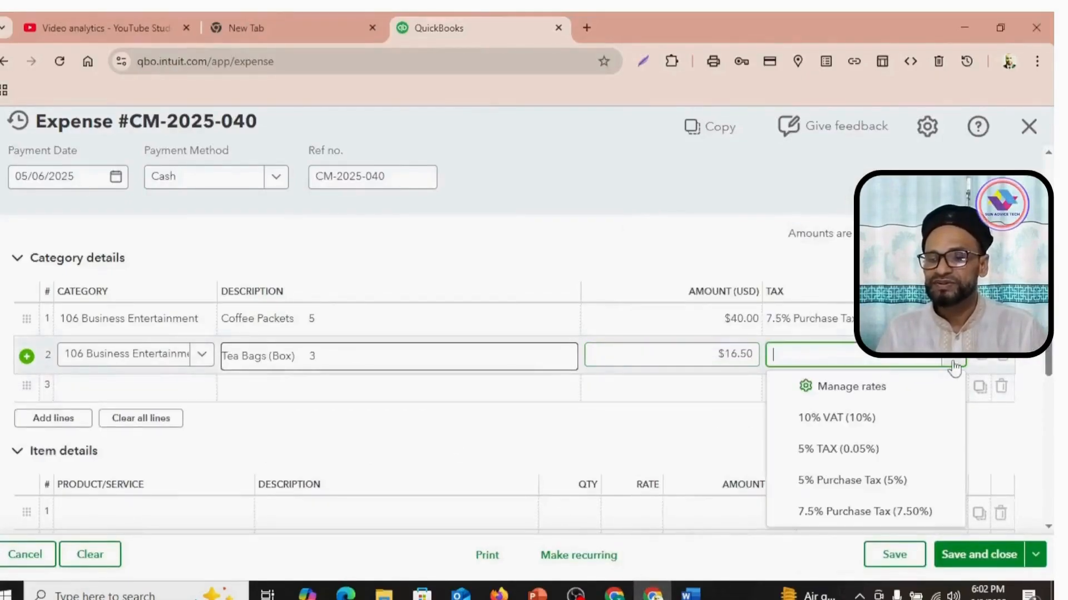
left_click(897, 512)
Start a third category line and select 106 Business Entertainment as its category.
left_click(149, 388)
scroll(155, 386, "down", 3)
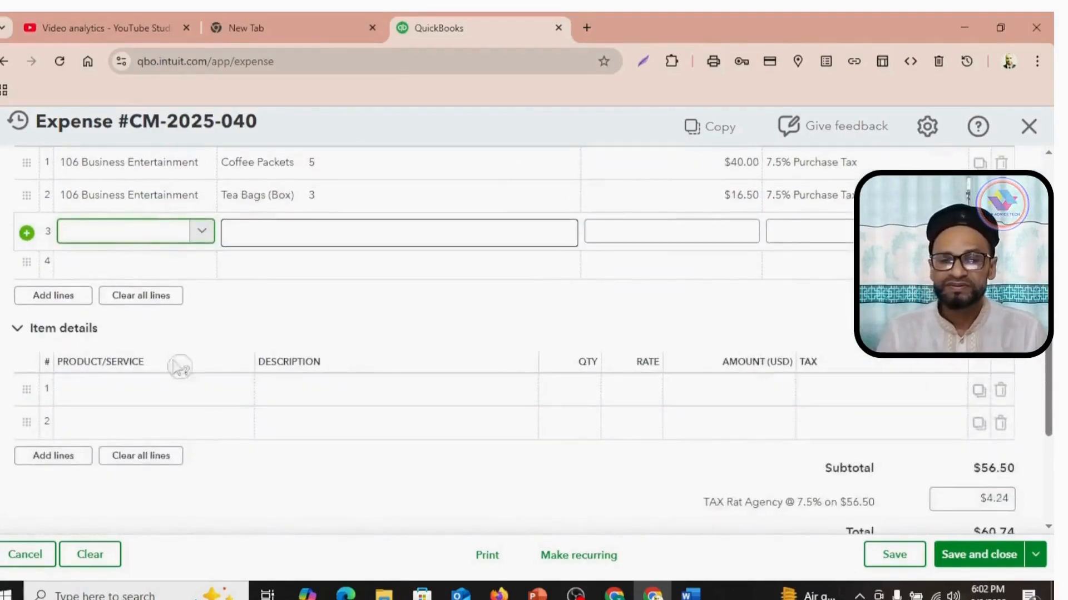
left_click(149, 238)
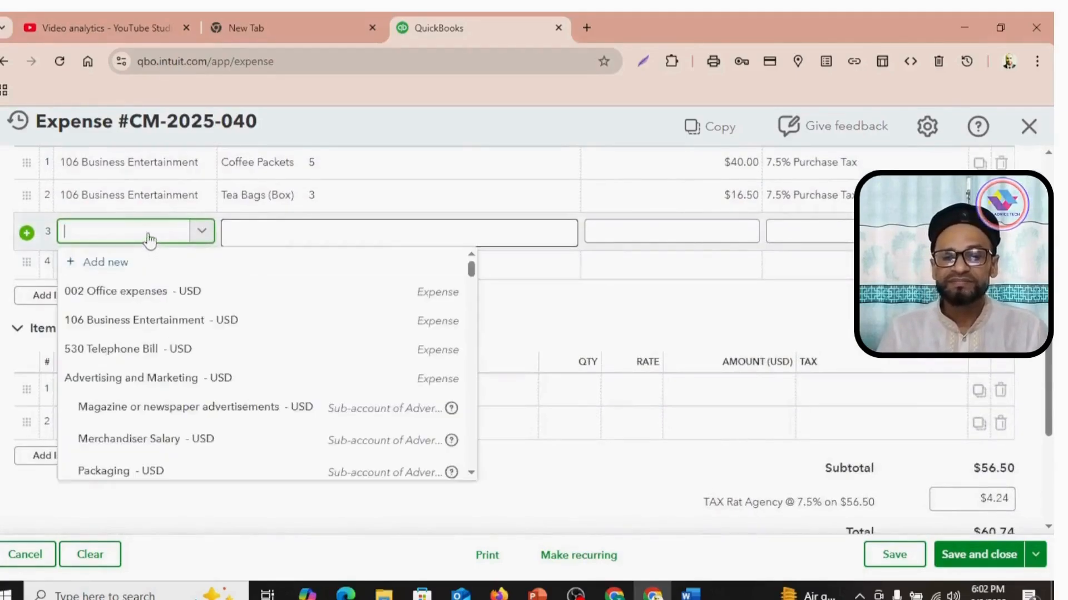
left_click(143, 320)
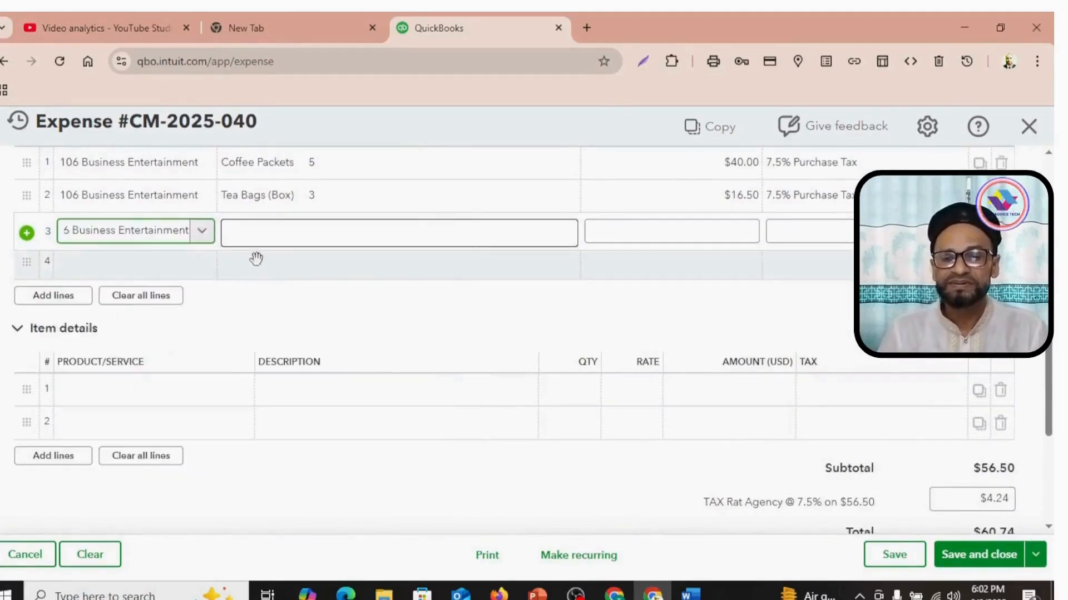
Copy Sugar (2kg) with its quantity 2 from the Word memo's items table into the third category line's description.
left_click(286, 232)
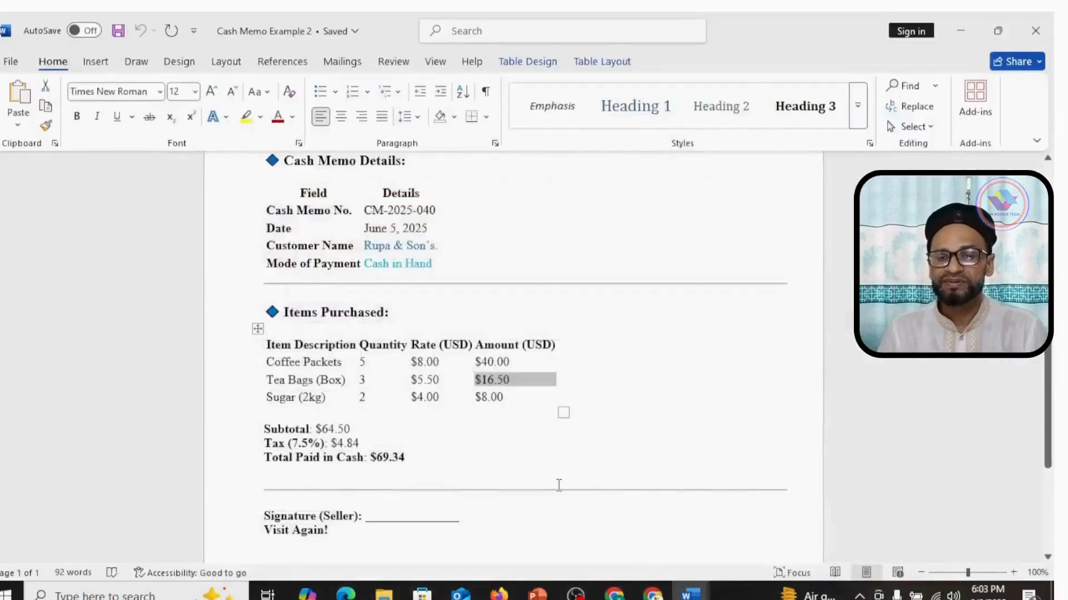
left_click_drag(265, 399, 274, 399)
left_click_drag(369, 413, 323, 415)
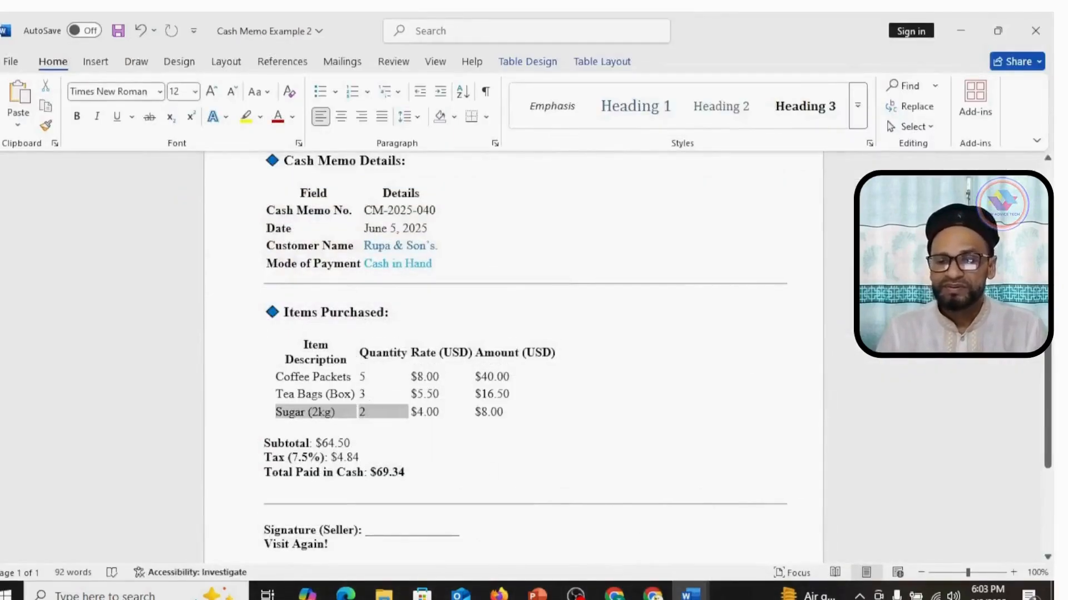
right_click(327, 415)
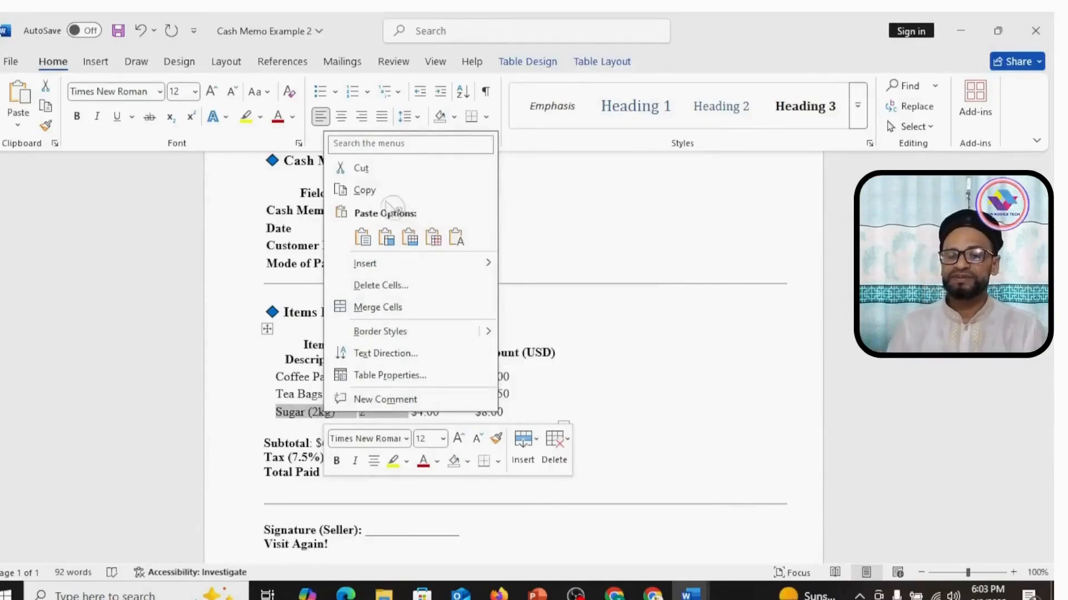
left_click(365, 191)
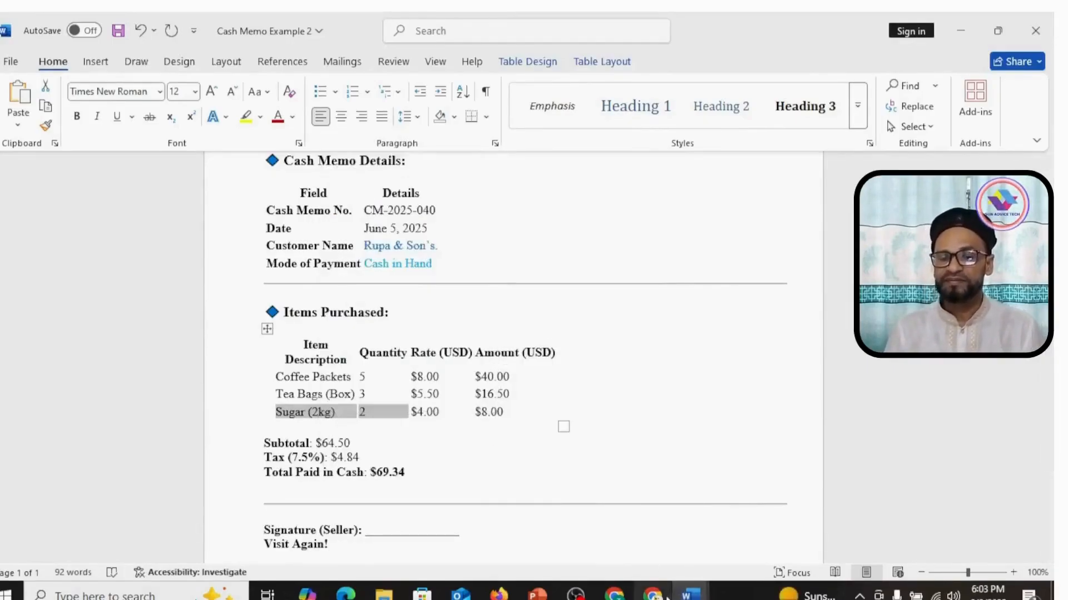
left_click(658, 596)
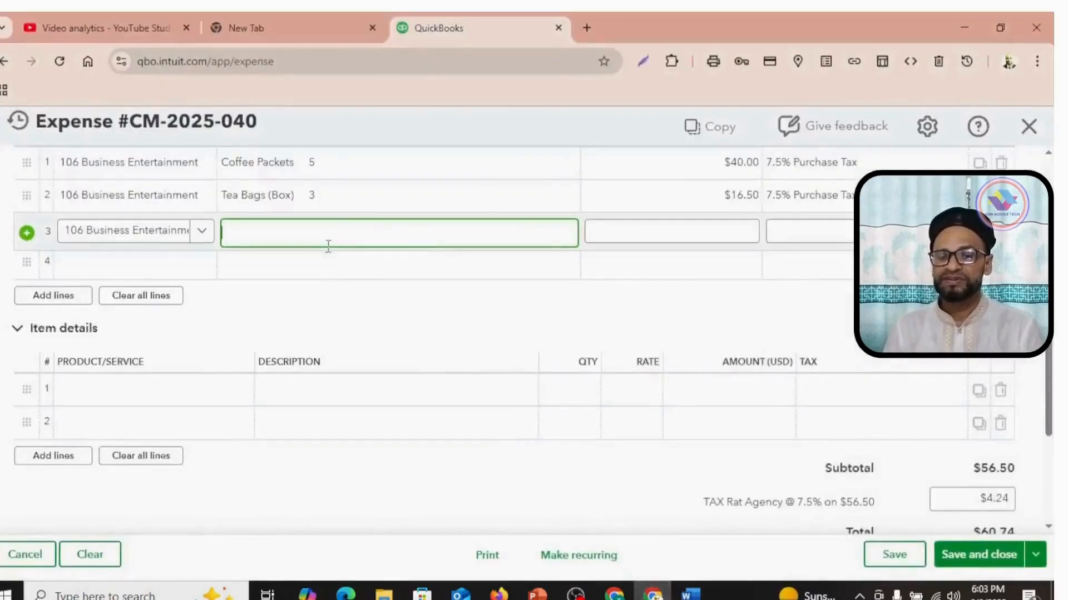
right_click(330, 239)
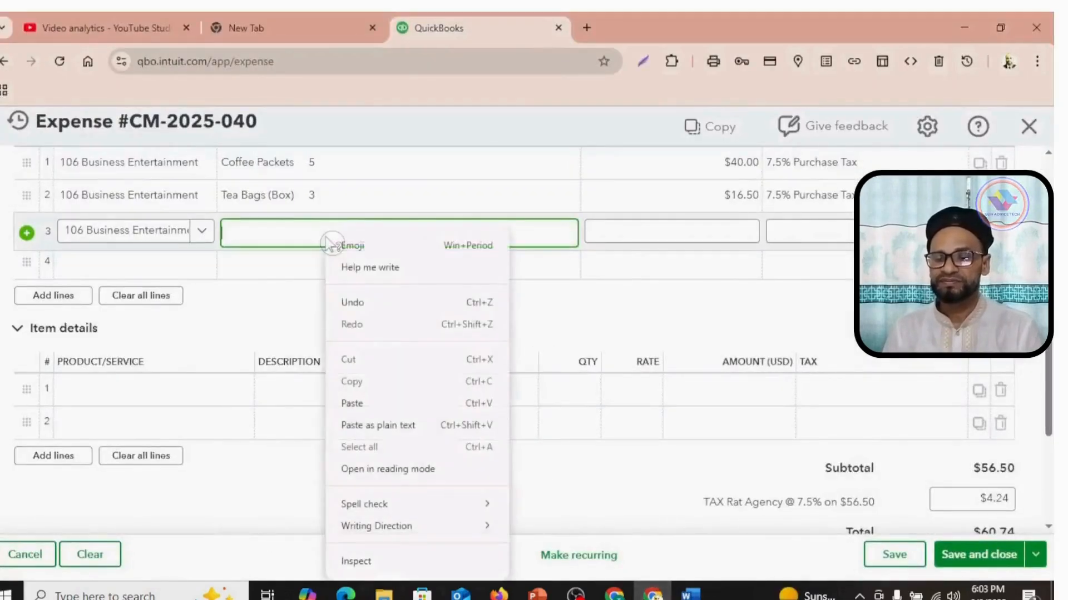
left_click(365, 404)
Copy the Sugar amount of $8.00 from the Word memo into the third line's amount and set its tax to 7.5% Purchase Tax (7.50%).
key("alt+Tab")
left_click_drag(504, 413, 484, 418)
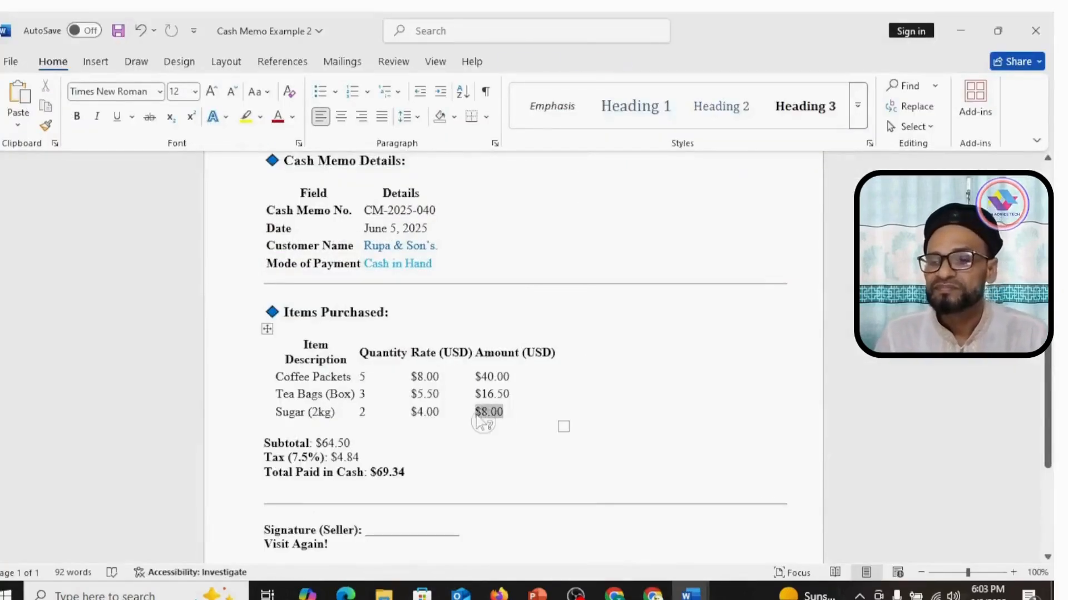
right_click(483, 414)
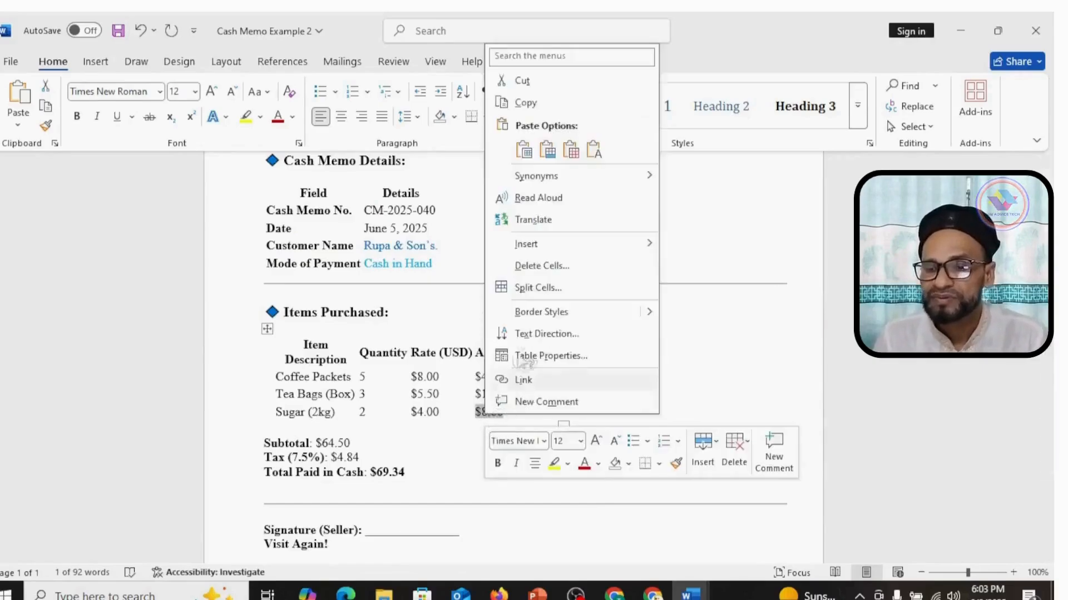
left_click(553, 102)
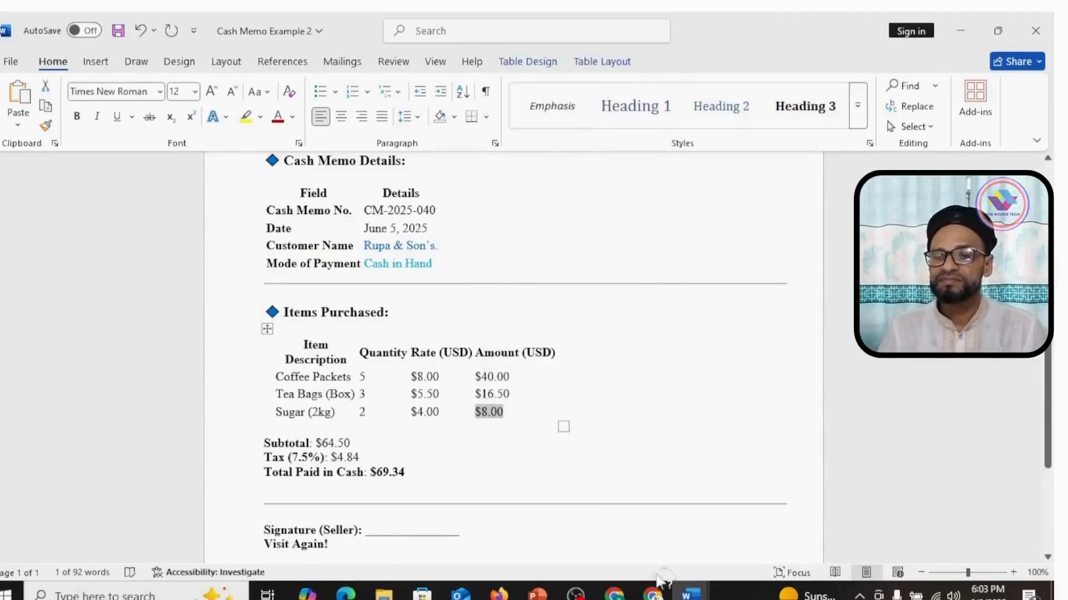
left_click(652, 594)
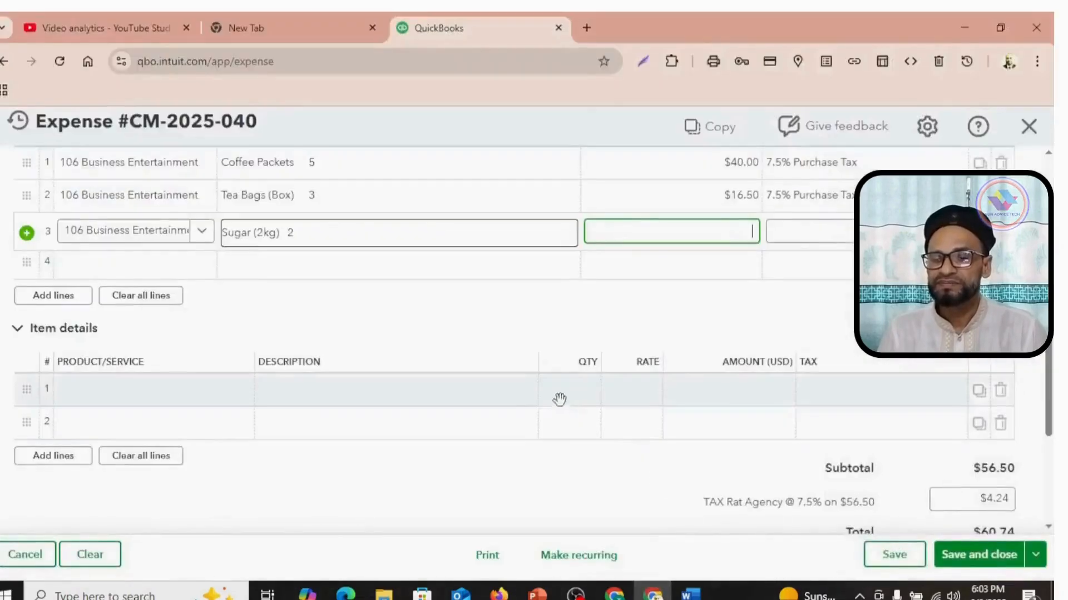
left_click(619, 228)
right_click(619, 228)
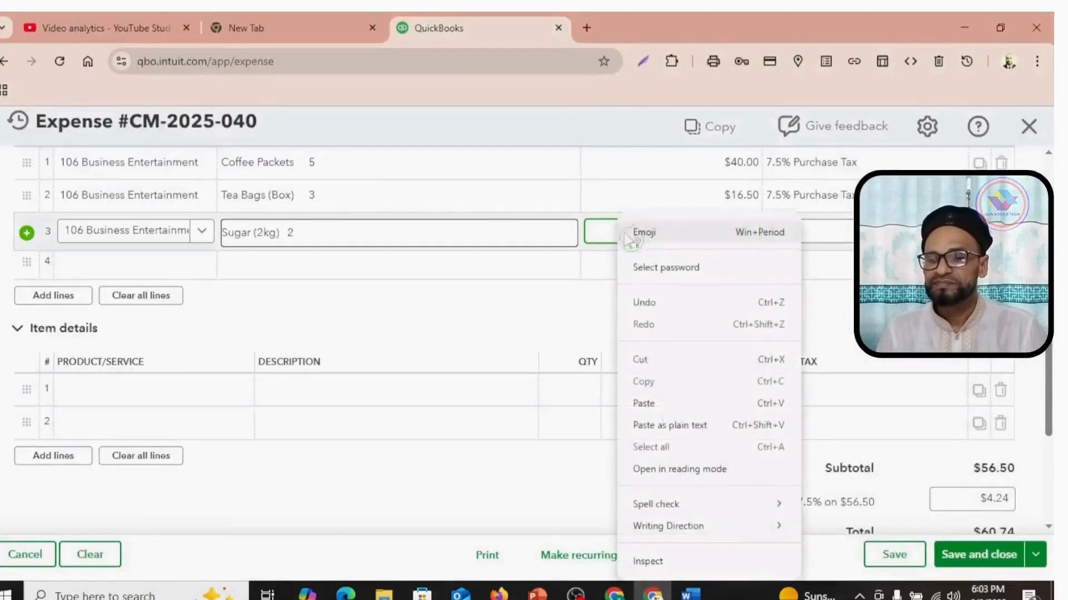
left_click(644, 403)
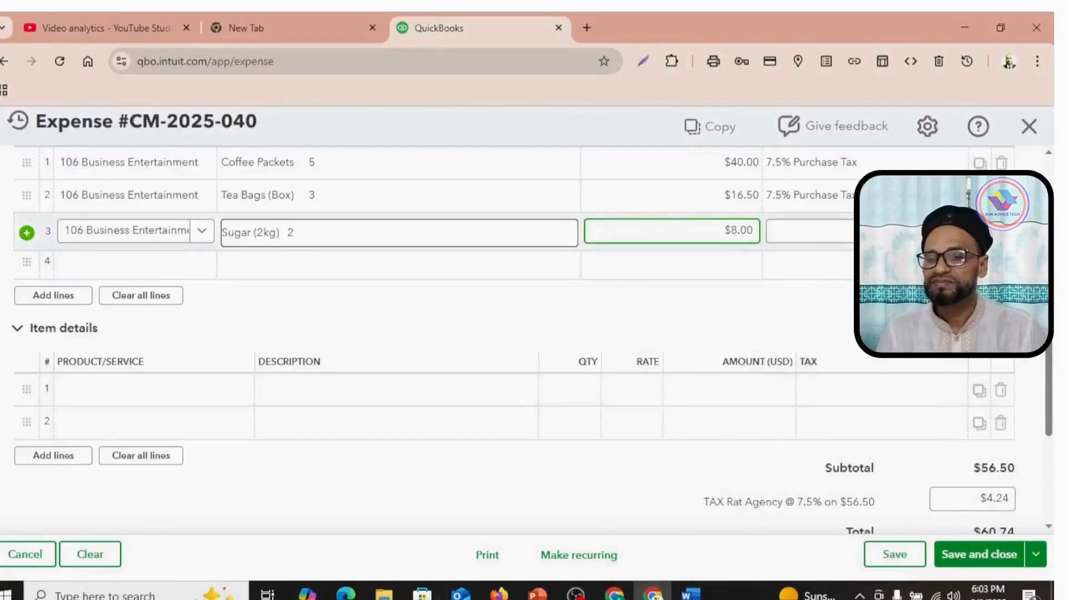
key("Tab")
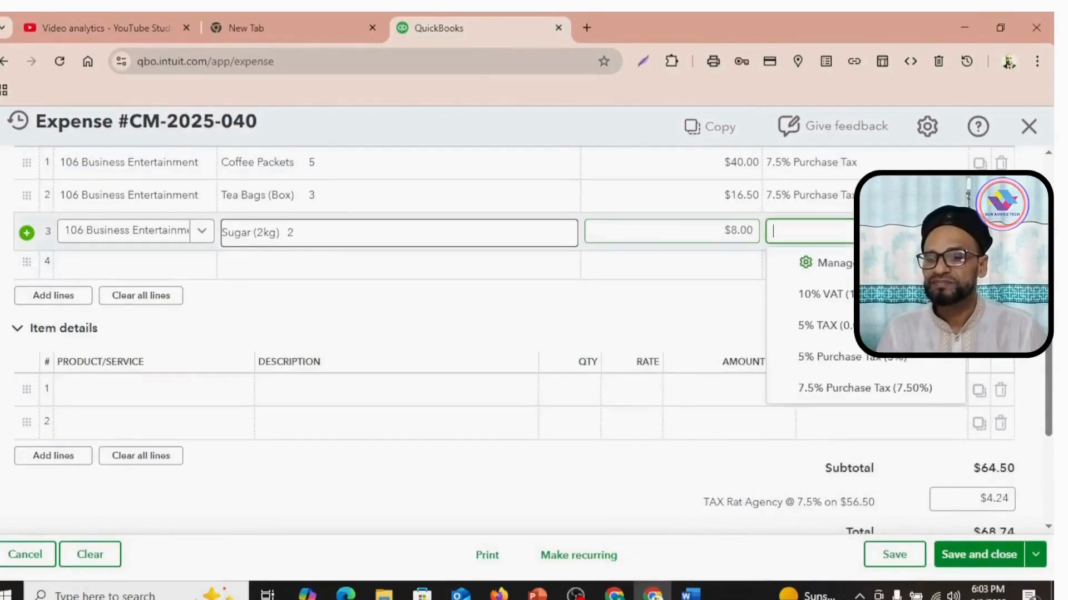
left_click(913, 387)
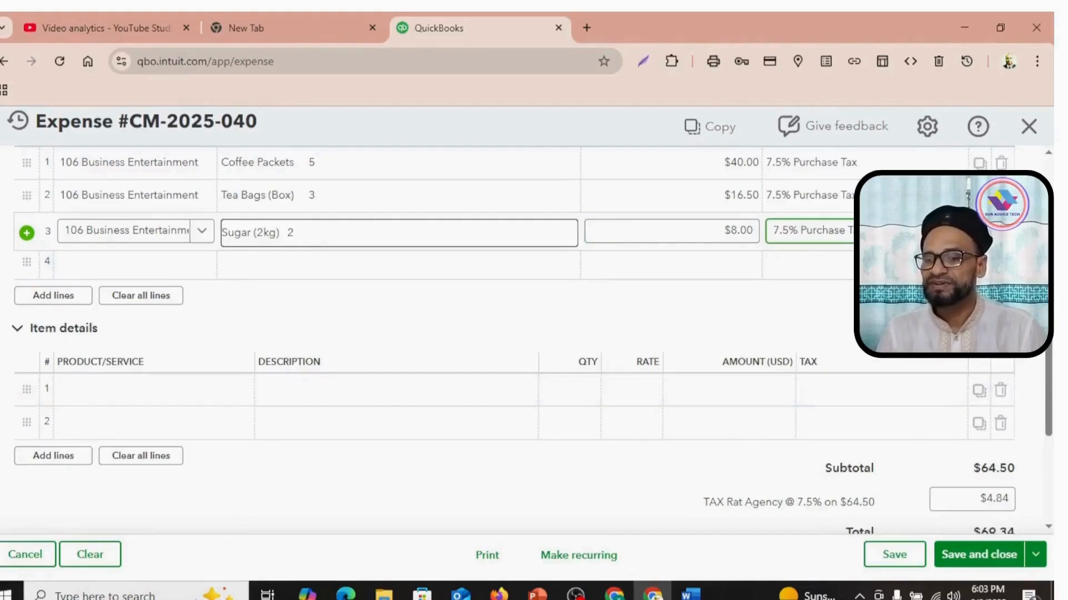
Compare the expense's subtotal, tax and total with the totals in the Word cash memo.
scroll(870, 360, "down", 1)
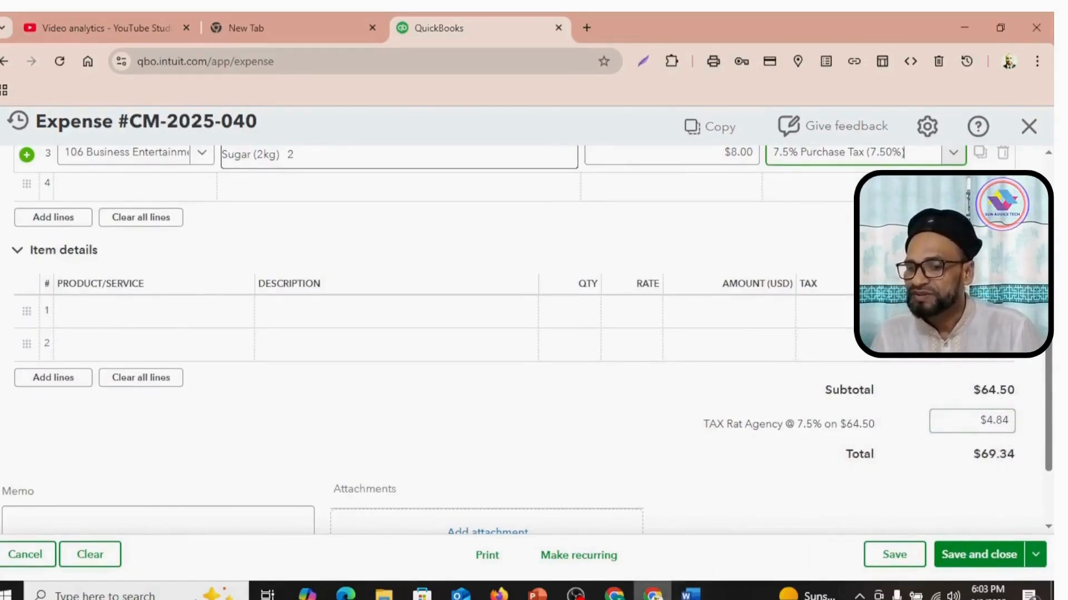
left_click(688, 593)
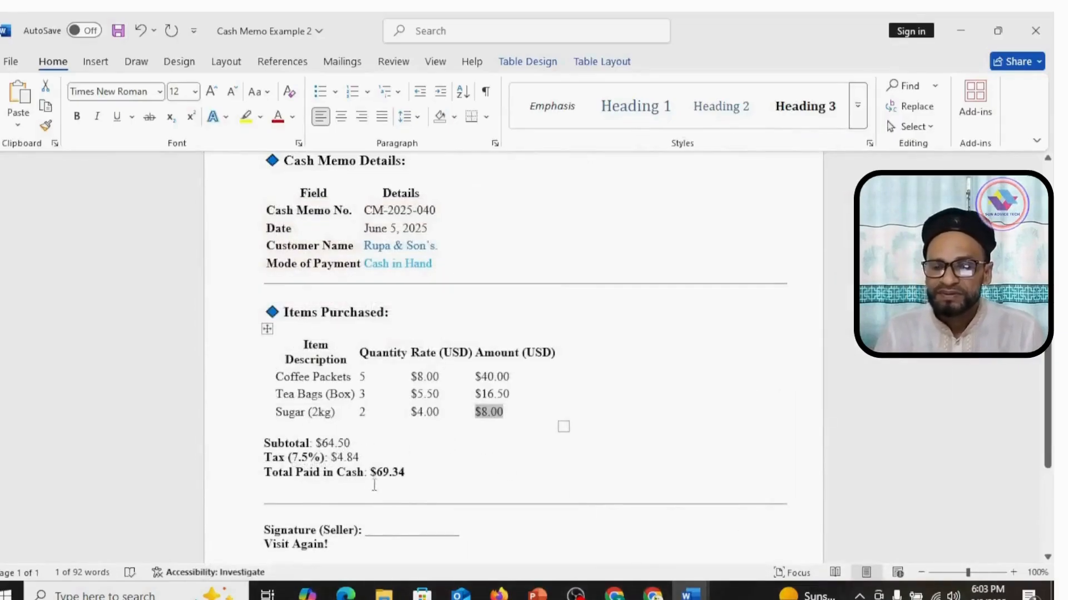
left_click(653, 592)
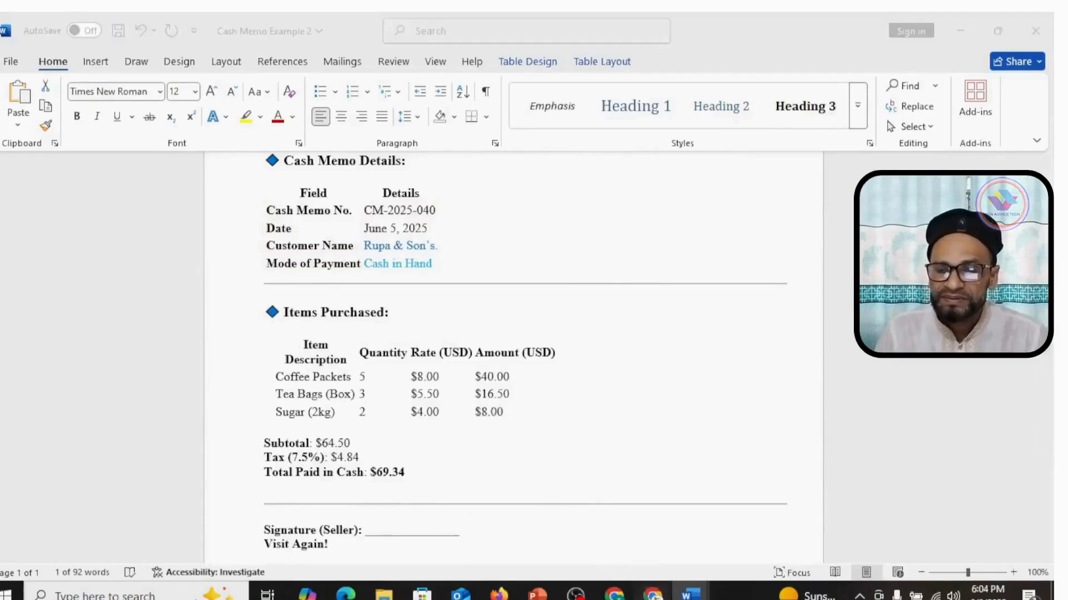
Copy the Cash Memo No. and Date rows from the Word memo's details table into the expense's Memo field.
scroll(523, 334, "down", 2)
left_click(688, 593)
scroll(530, 408, "up", 2)
left_click_drag(264, 282, 305, 293)
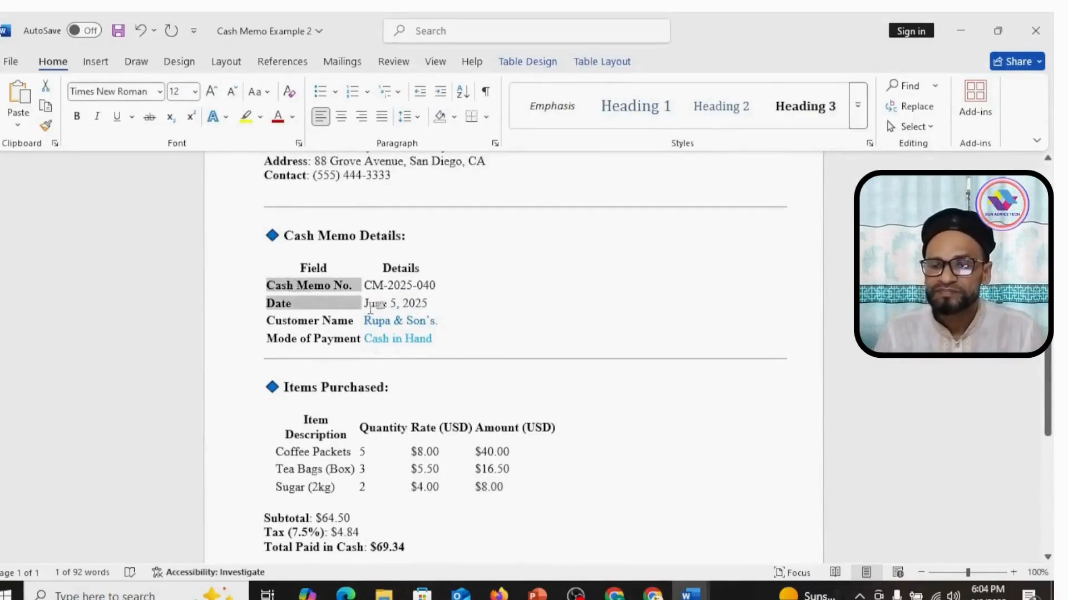
left_click_drag(367, 305, 426, 305)
right_click(395, 291)
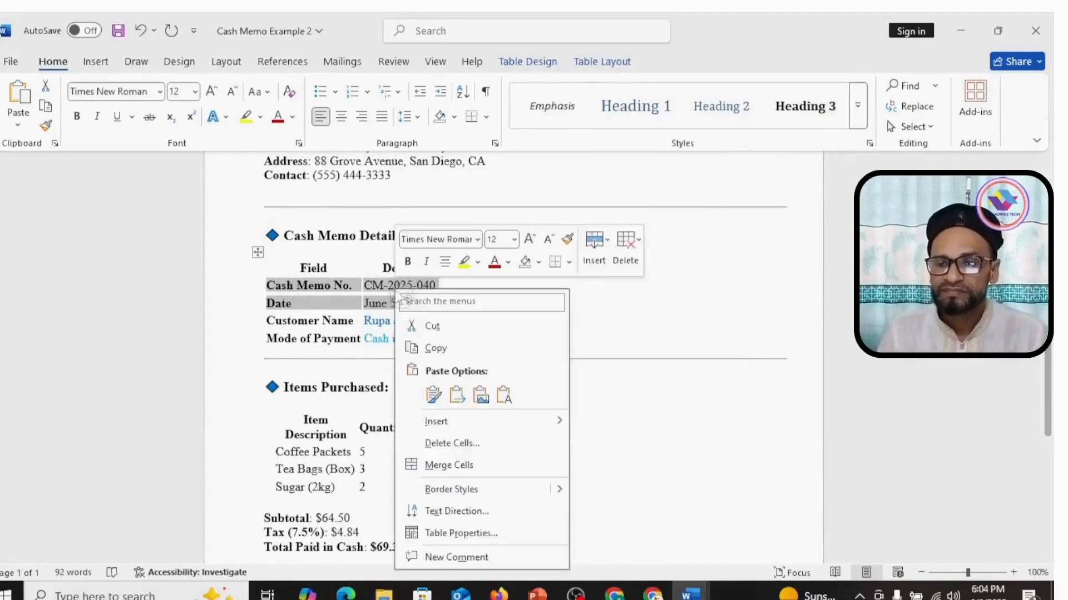
left_click(437, 348)
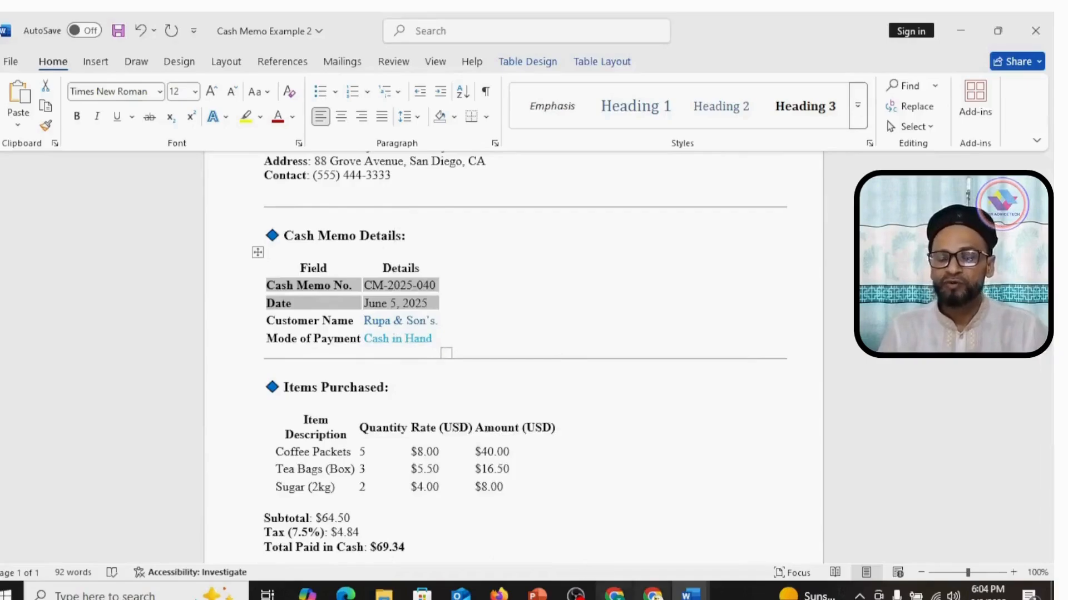
key("alt+Tab")
right_click(64, 421)
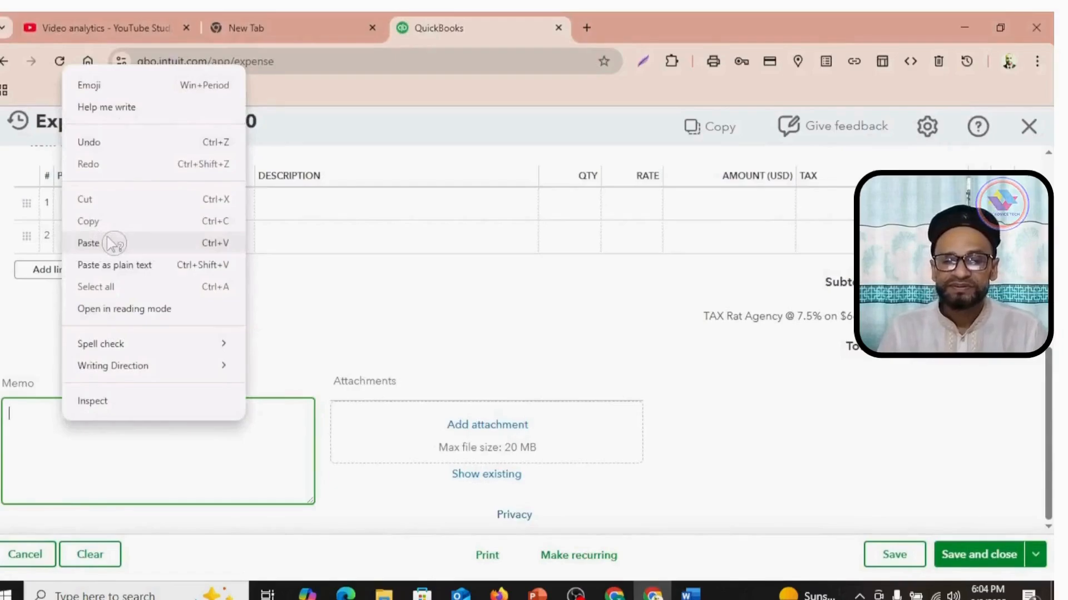
left_click(114, 243)
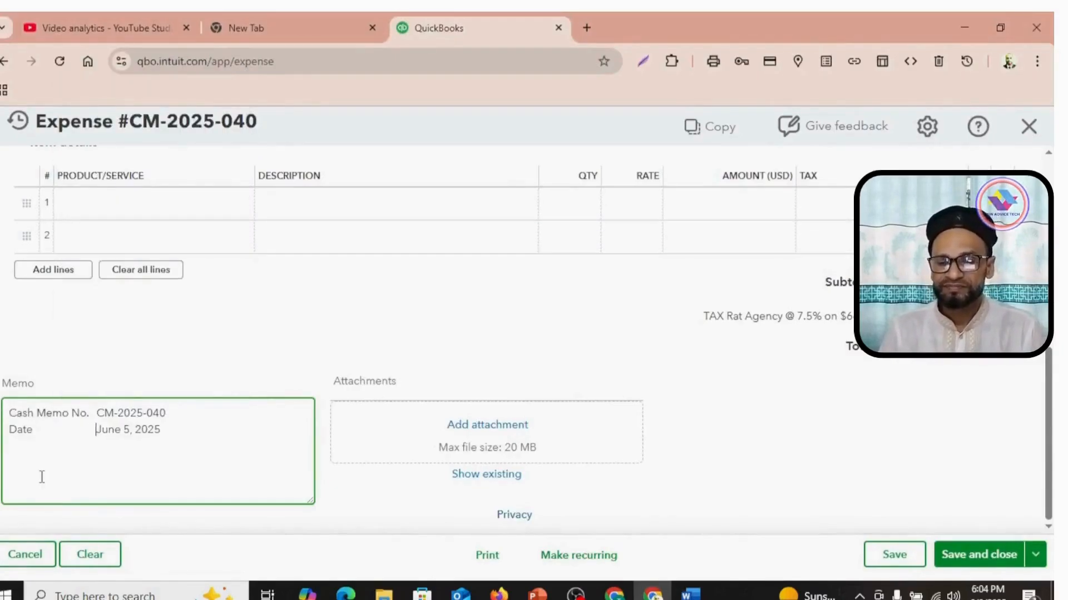
Attach Cash Memo Example 2.docx to the expense, then save and close it.
left_click(491, 429)
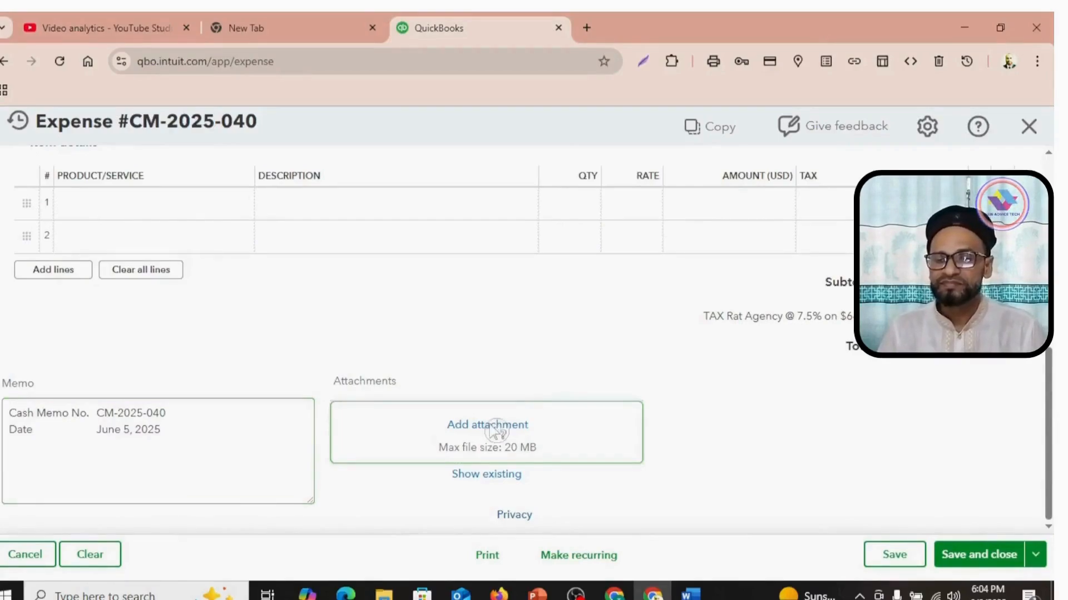
left_click(496, 430)
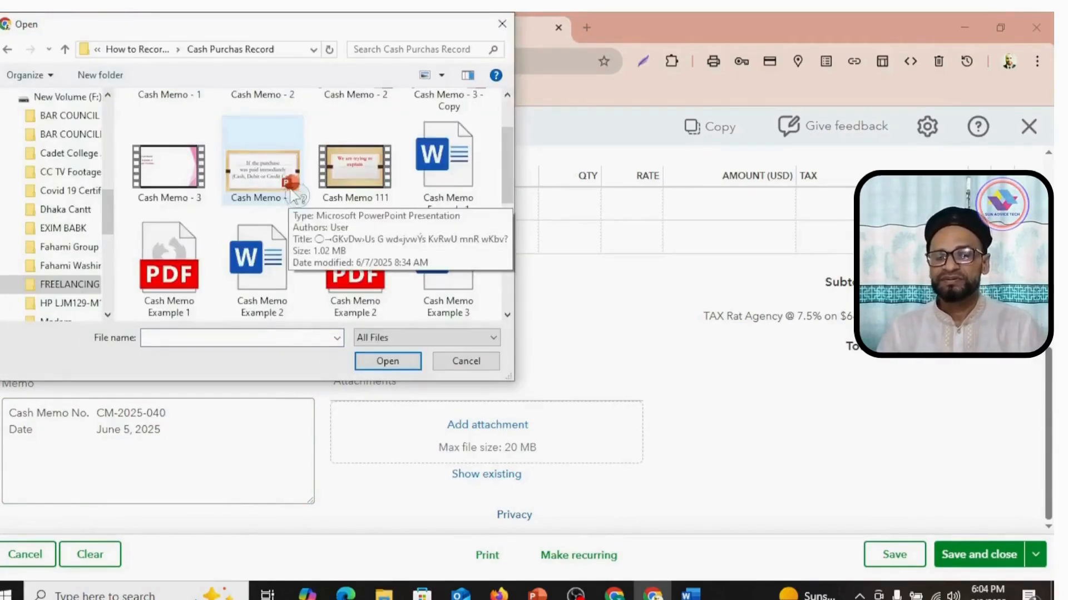
double_click(272, 271)
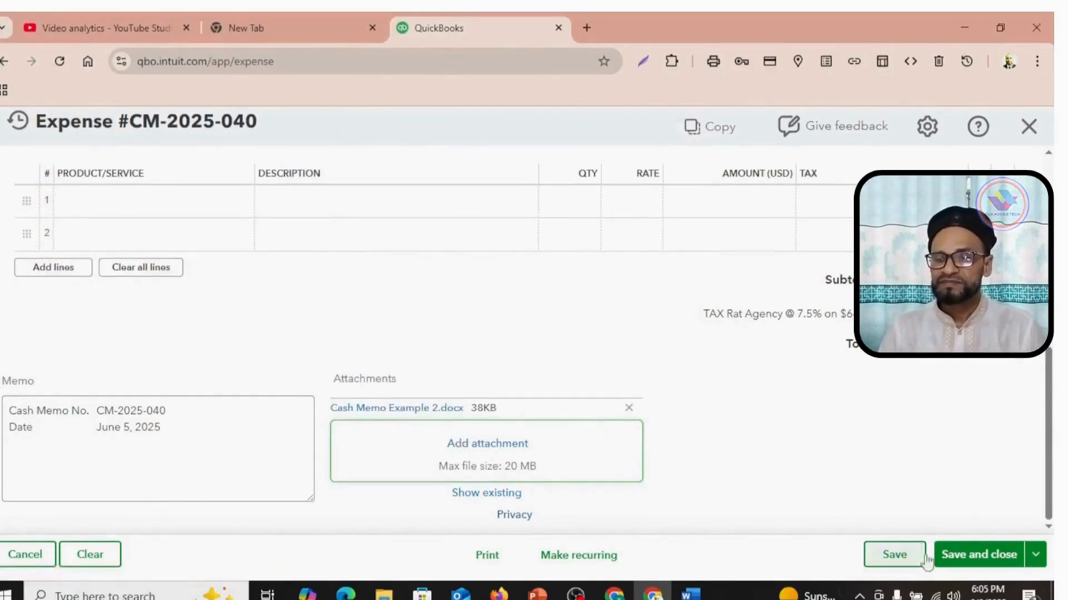
left_click(988, 556)
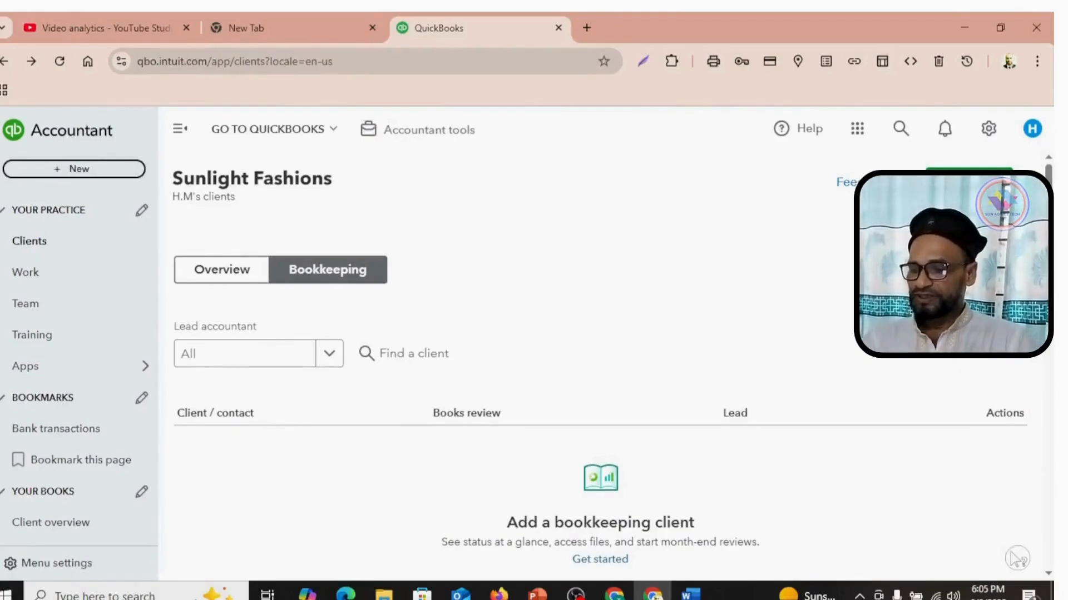
Reopen the City Fresh Grocery expense from the recent transactions and review its category lines, totals, memo and attachment.
left_click(902, 130)
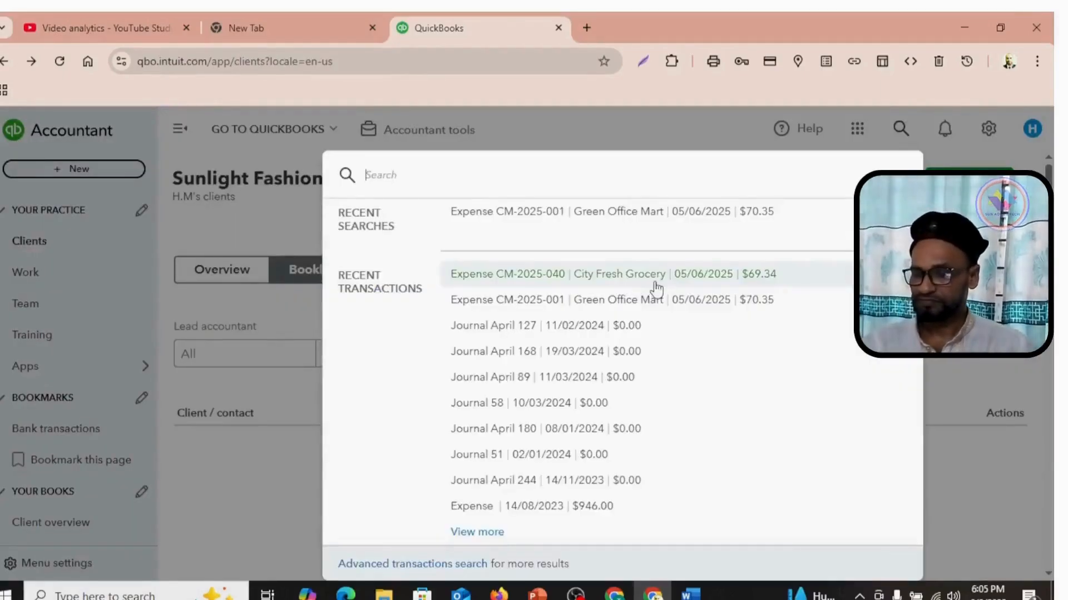
left_click(657, 288)
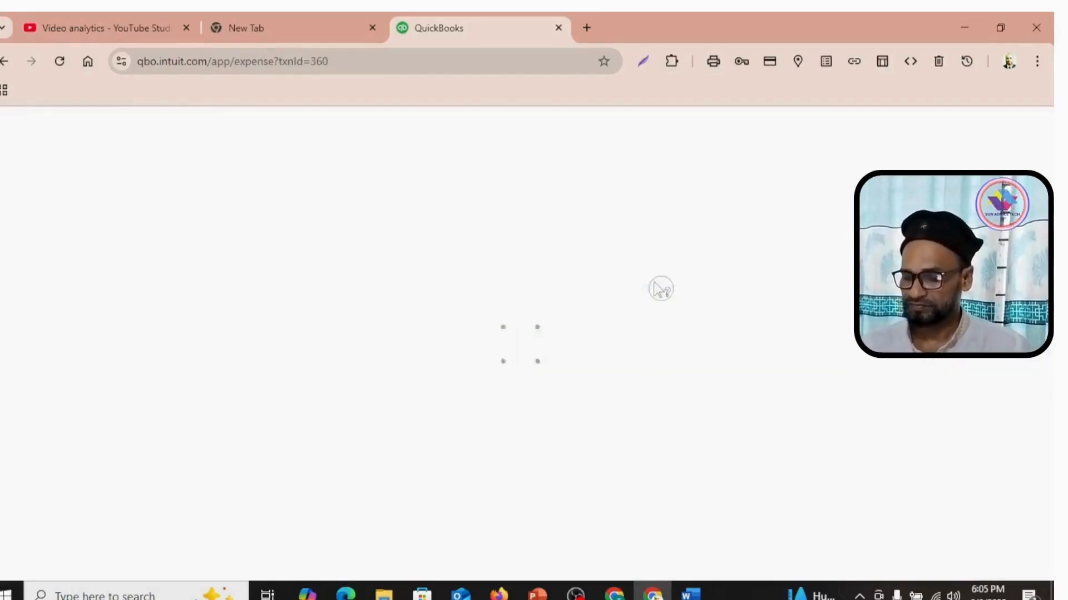
scroll(612, 489, "down", 3)
scroll(616, 490, "down", 3)
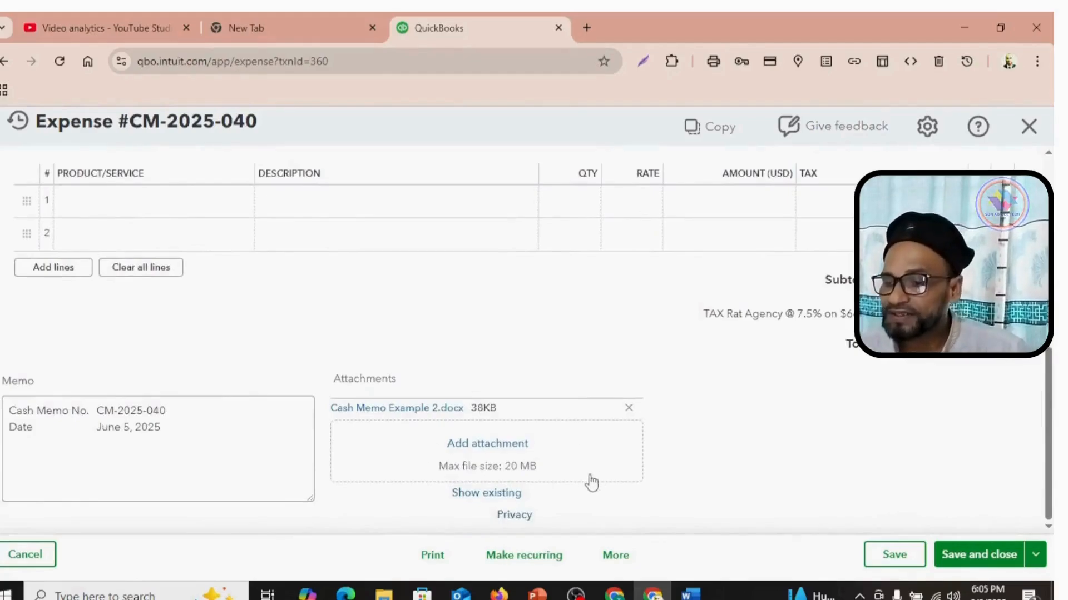
scroll(577, 482, "up", 8)
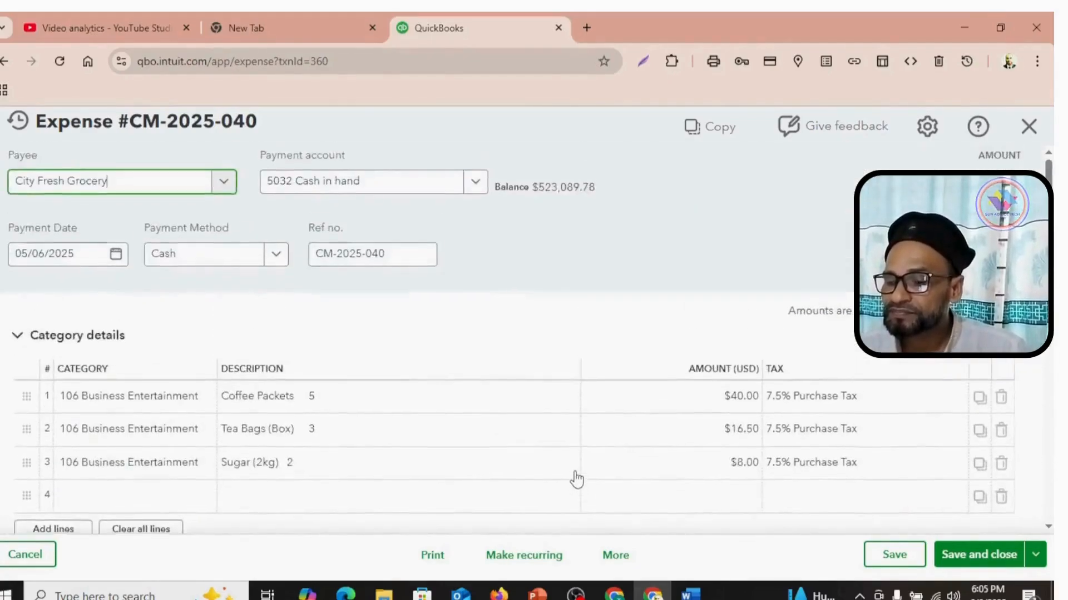
scroll(576, 479, "down", 8)
scroll(556, 389, "up", 4)
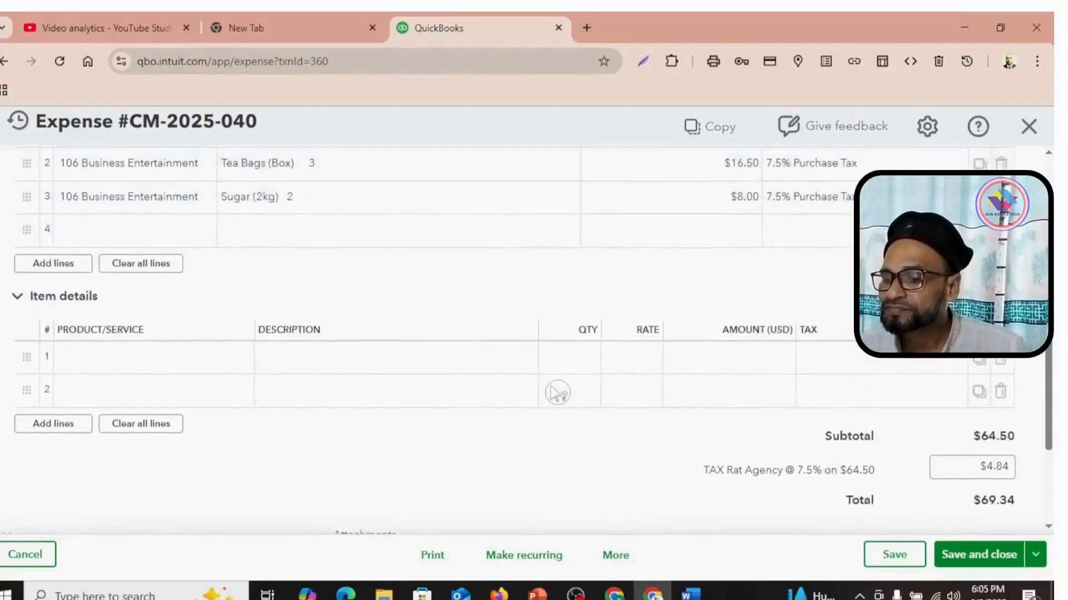
scroll(558, 393, "down", 1)
Open the expense's transaction journal and examine the accounts posted for each line.
left_click(615, 556)
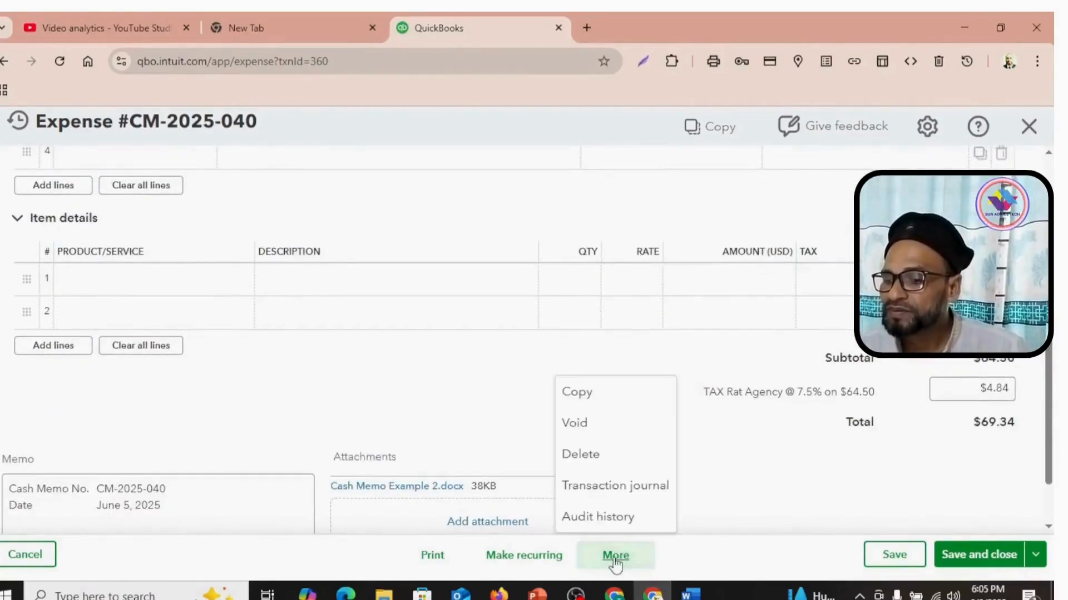
left_click(639, 496)
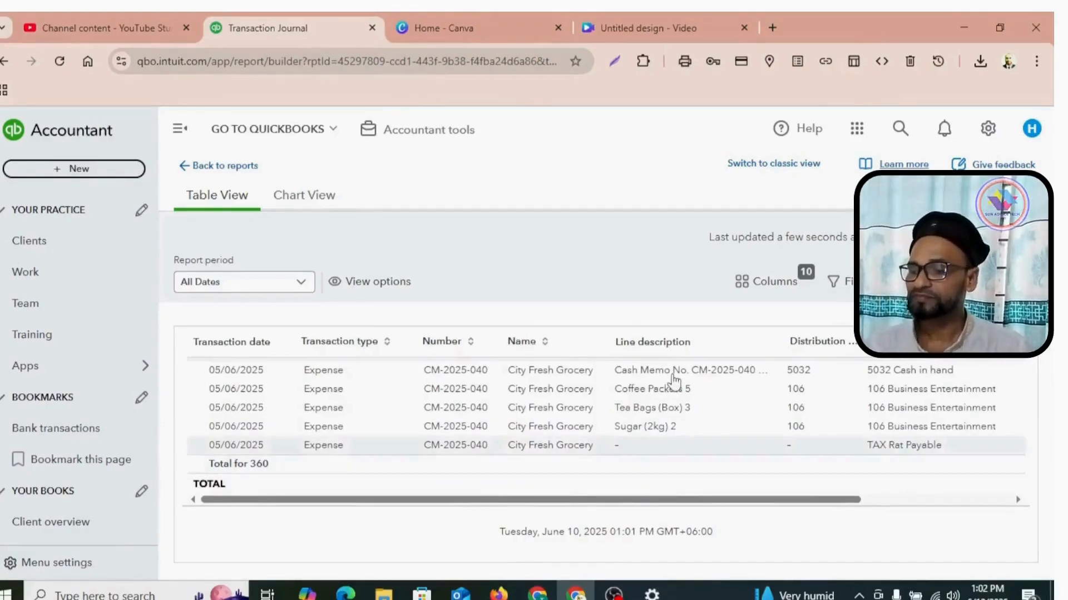
scroll(698, 434, "up", 2)
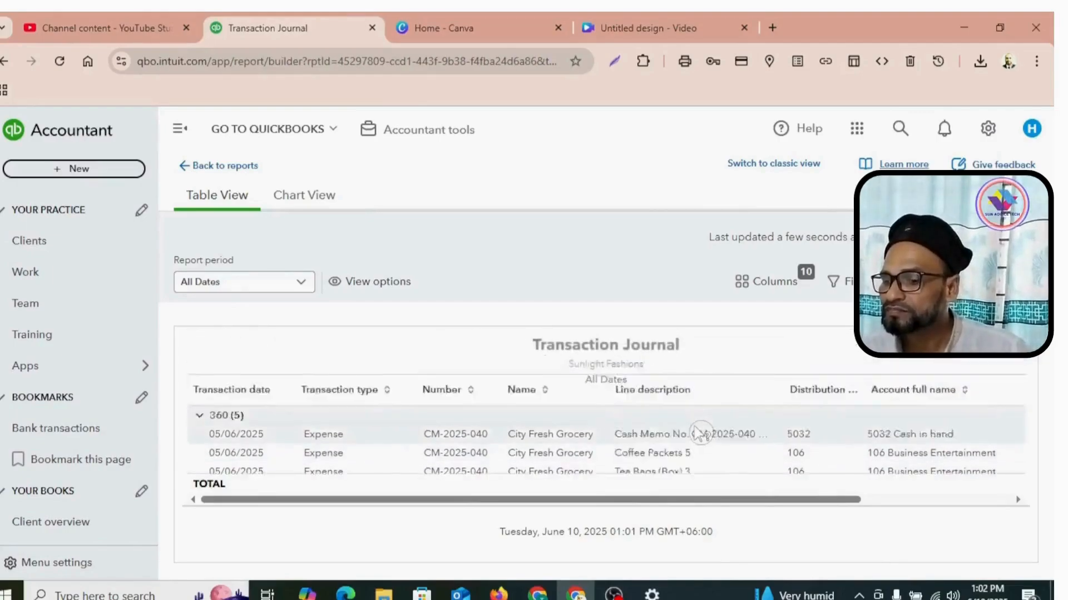
scroll(699, 433, "up", 1)
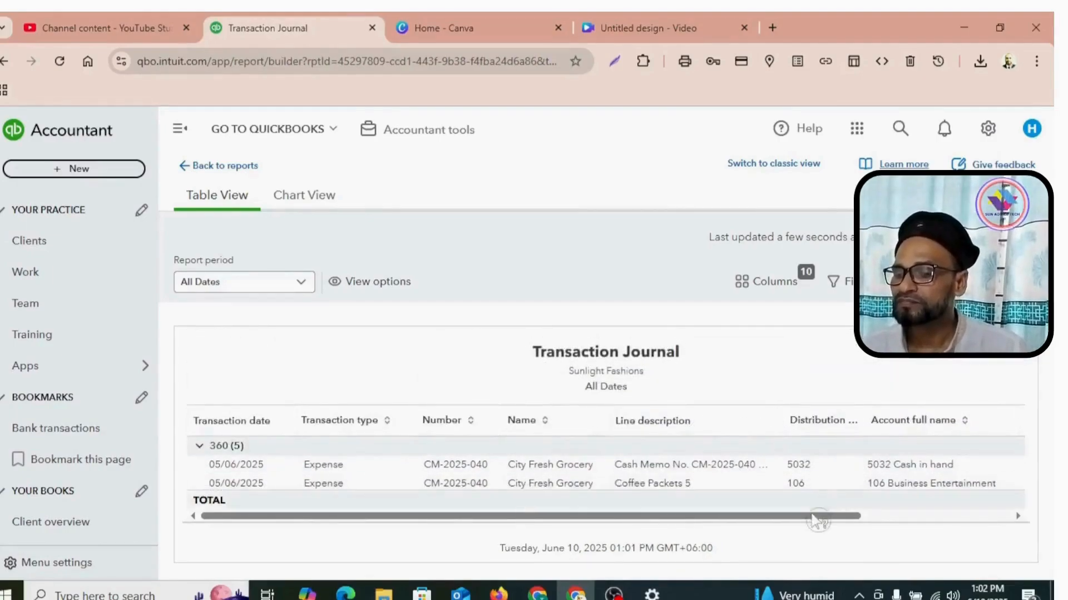
Examine the debit and credit amounts of each journal line, including in the previous Journal report view.
left_click_drag(829, 517, 1015, 521)
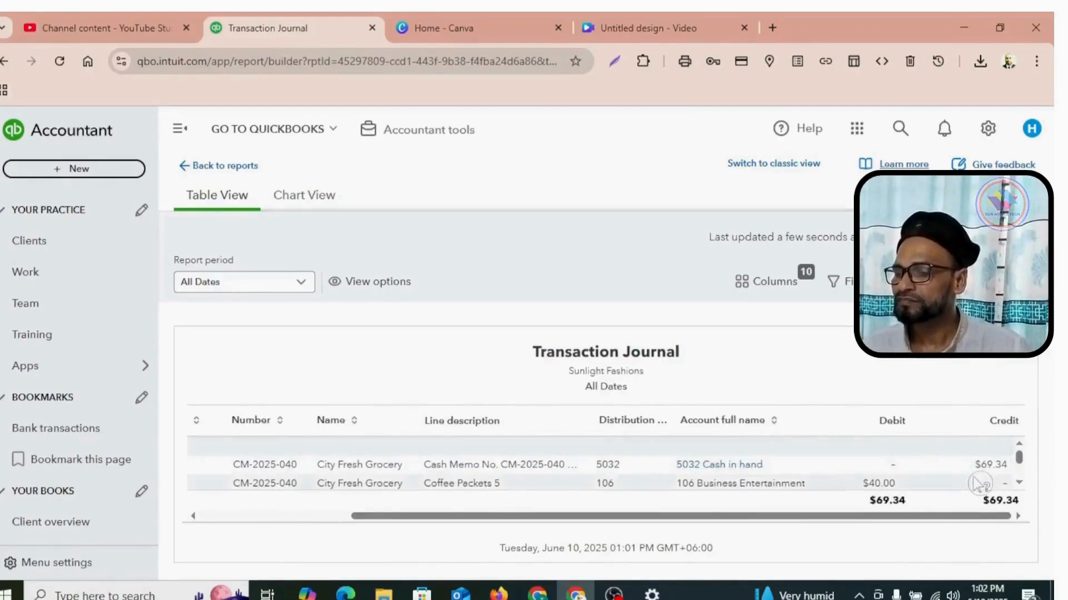
scroll(980, 484, "down", 5)
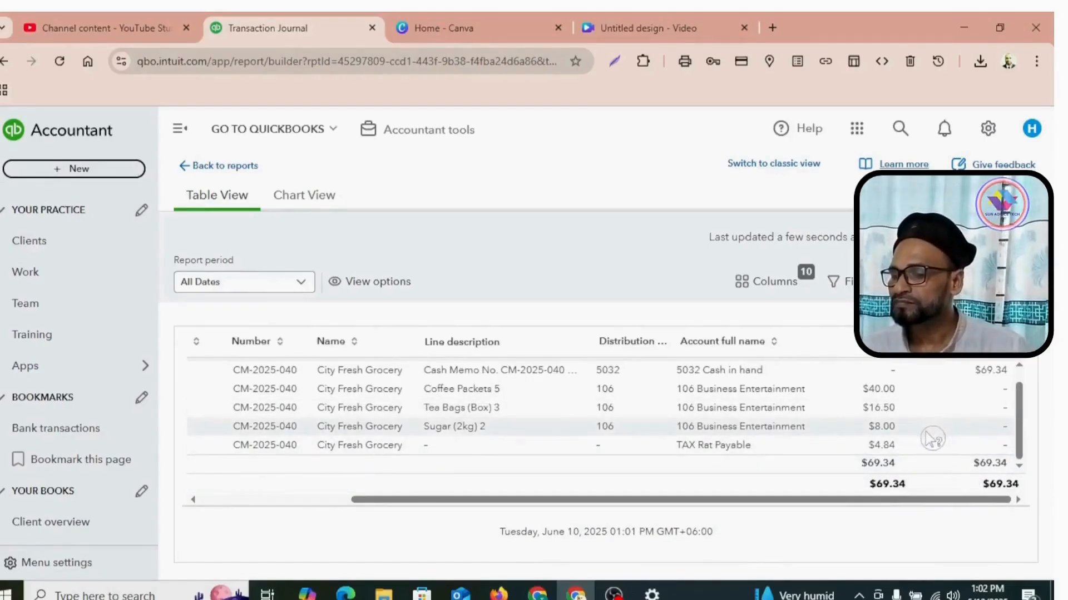
scroll(929, 437, "up", 3)
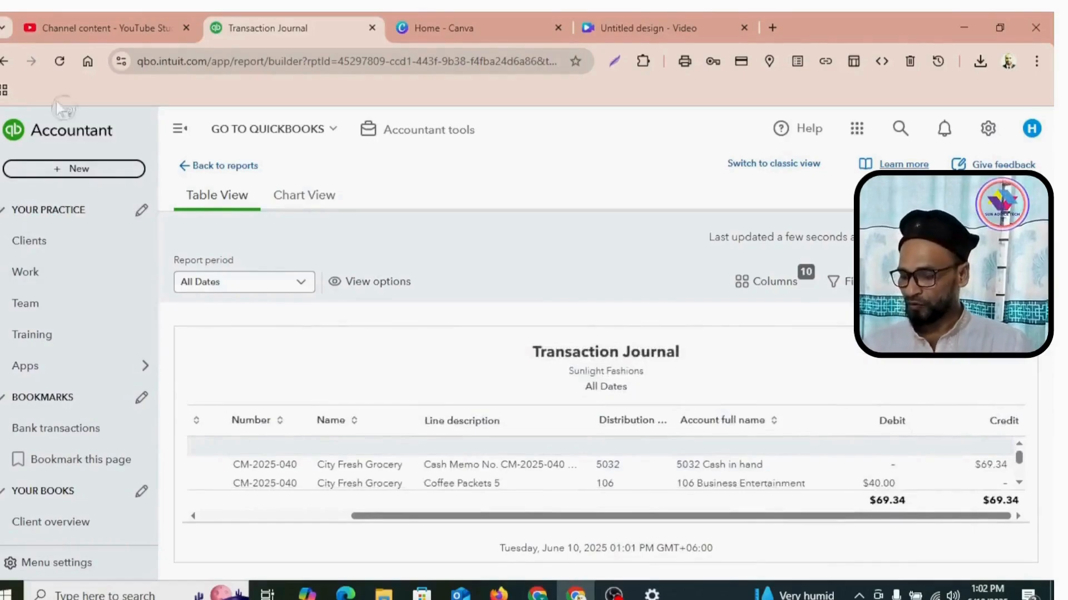
left_click(5, 65)
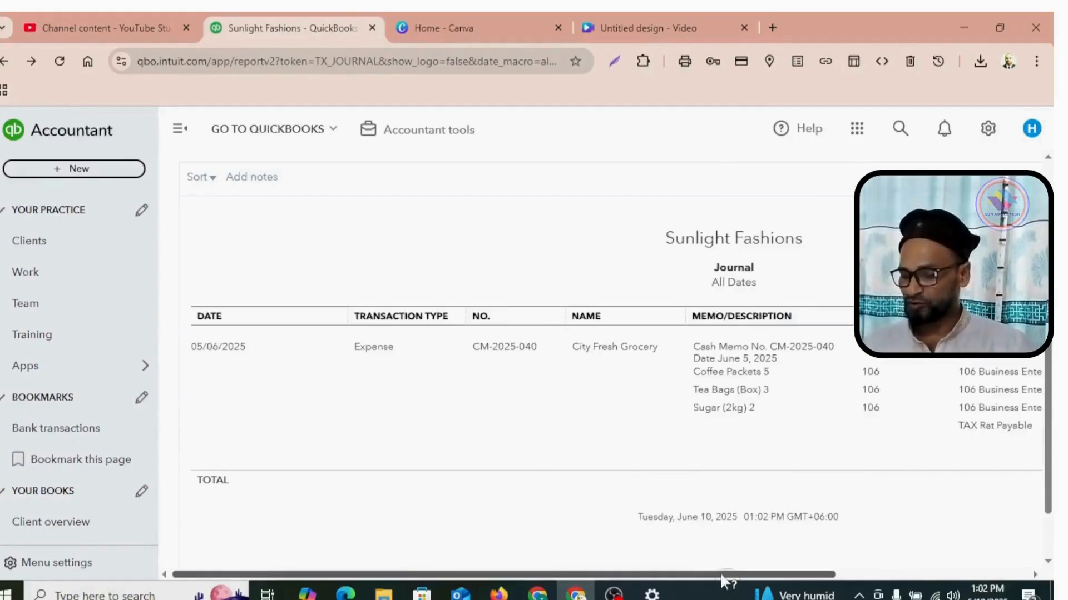
left_click_drag(720, 573, 912, 575)
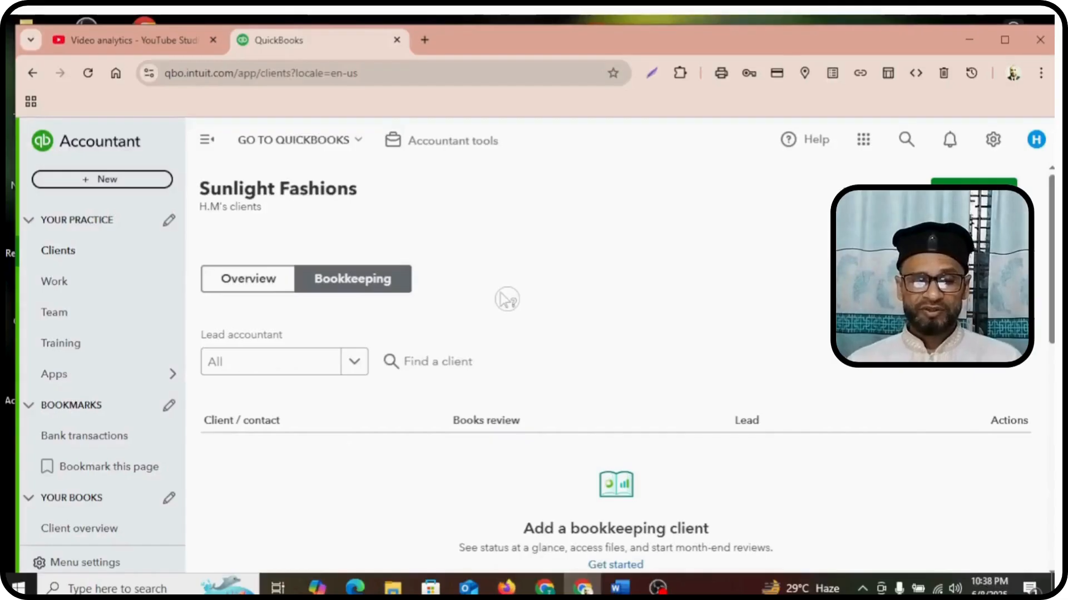
Start a new expense for Sunlight Fashions and look through the existing payees.
left_click(113, 183)
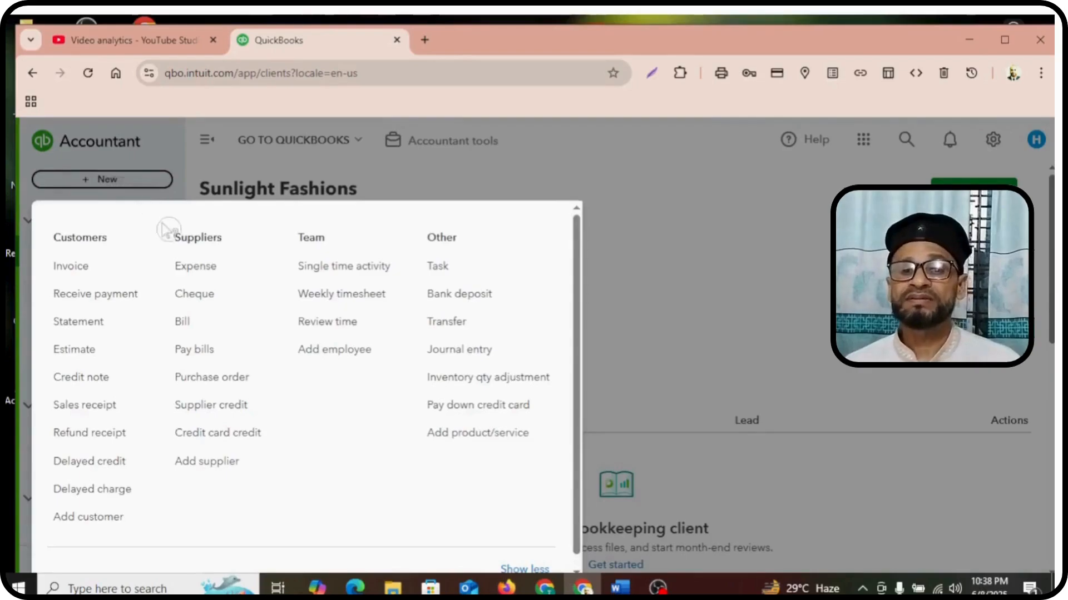
left_click(200, 269)
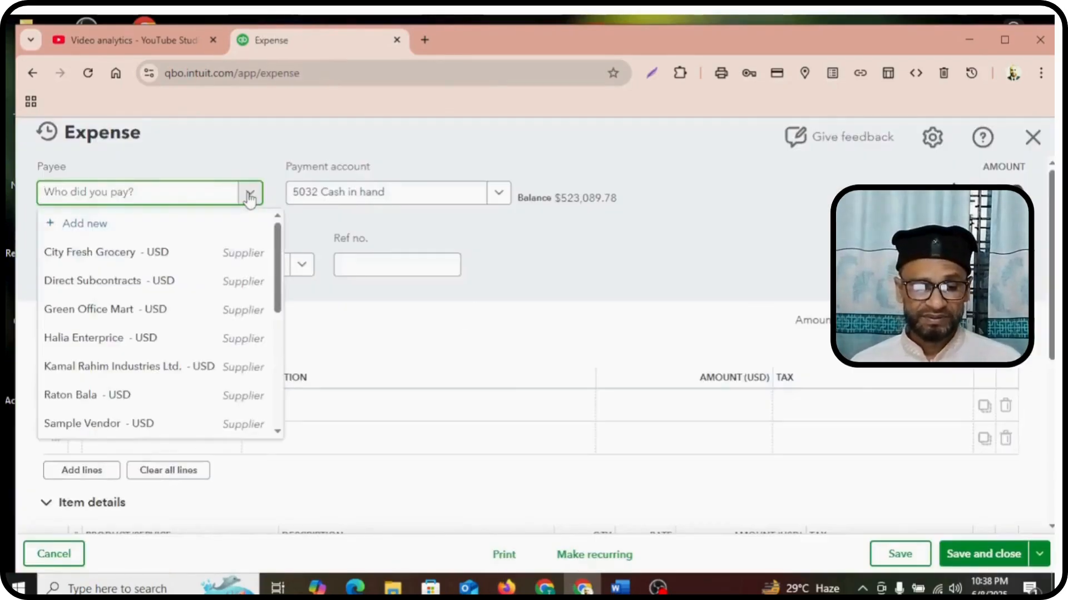
left_click(202, 196)
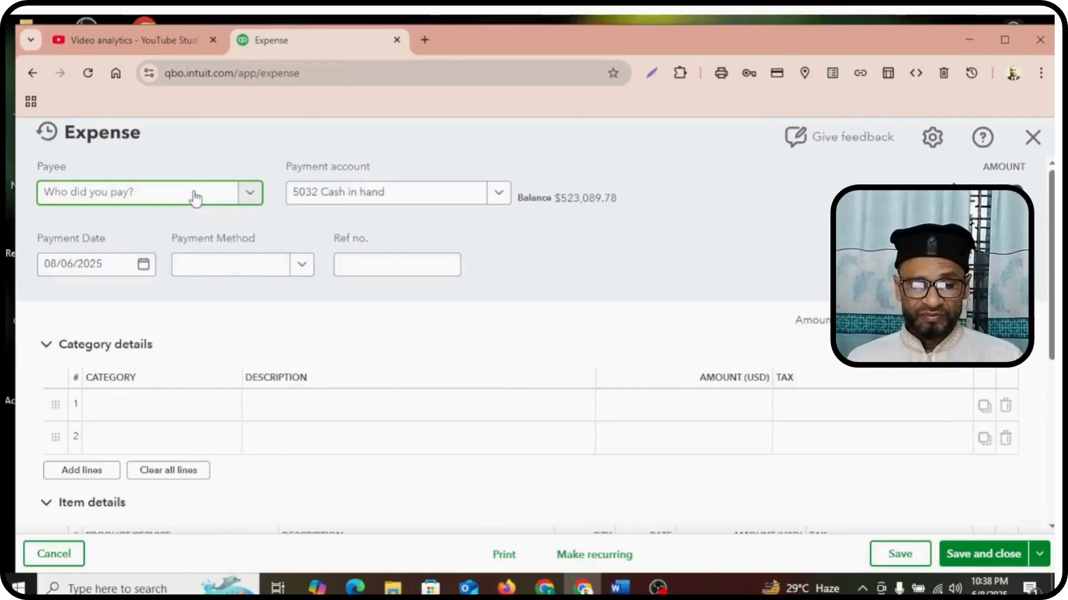
Copy the business name MaxTool Hardware from Cash Memo Example 3 in Word into the expense's Payee field in QuickBooks.
left_click(620, 587)
scroll(494, 358, "up", 15)
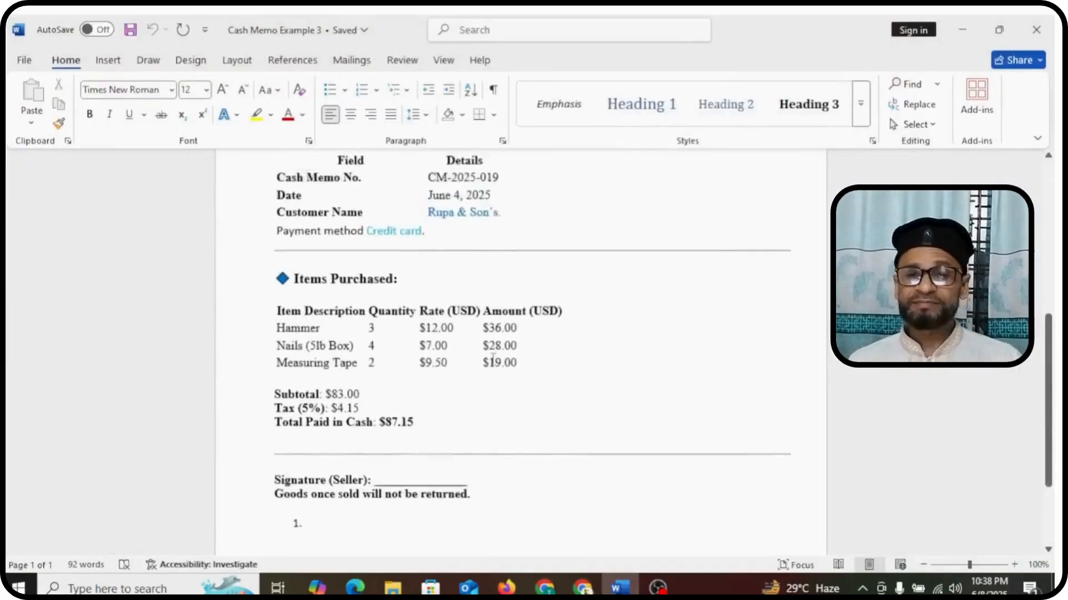
left_click_drag(460, 354, 360, 354)
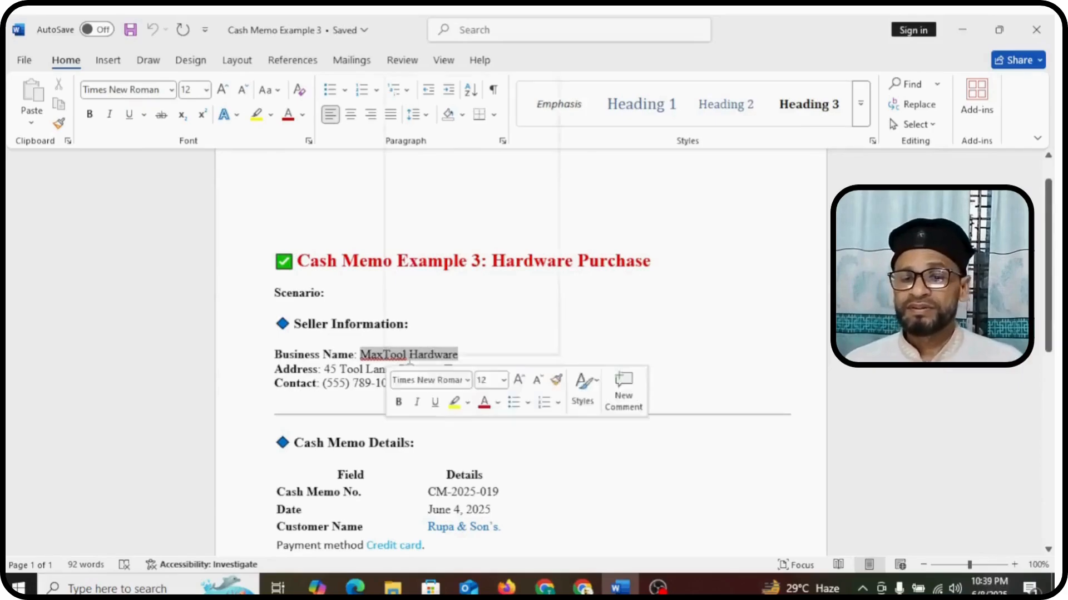
right_click(404, 357)
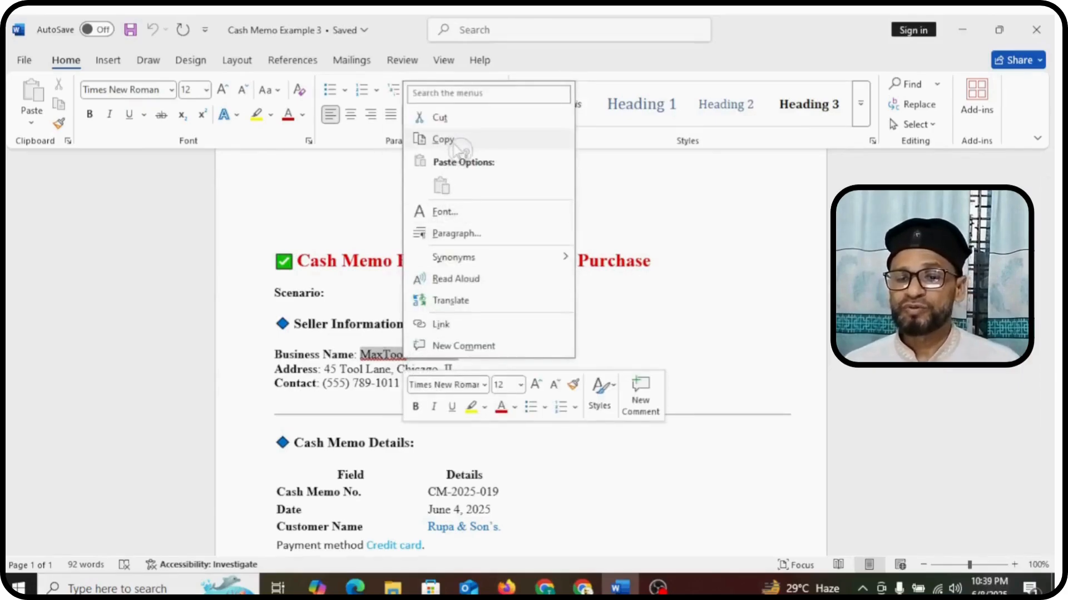
left_click(443, 139)
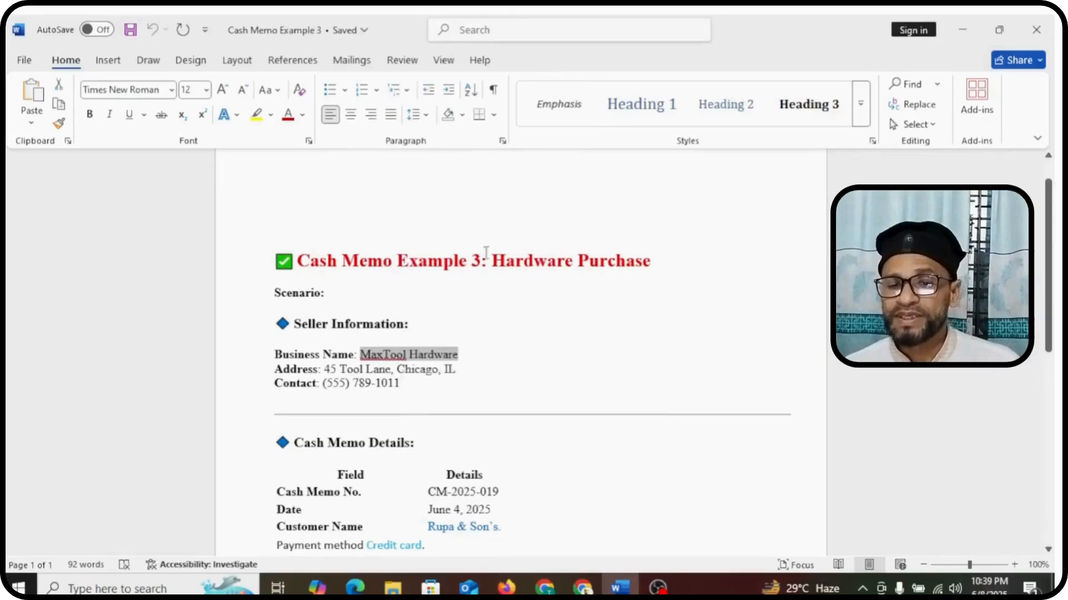
left_click(583, 588)
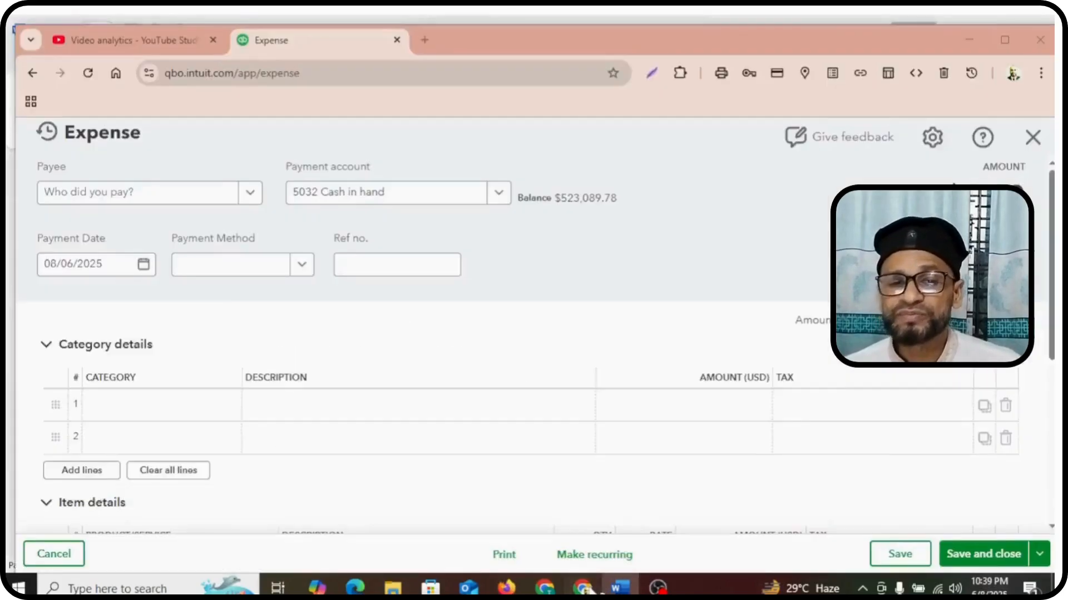
left_click(75, 195)
right_click(75, 197)
left_click(114, 388)
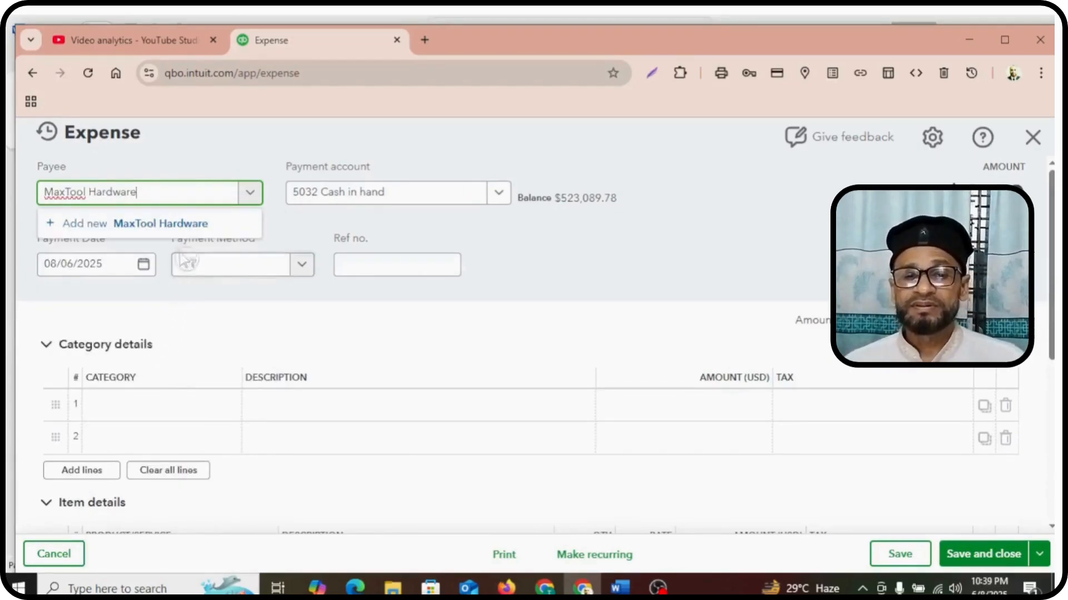
Add MaxTool Hardware as a new supplier and save it.
left_click(192, 225)
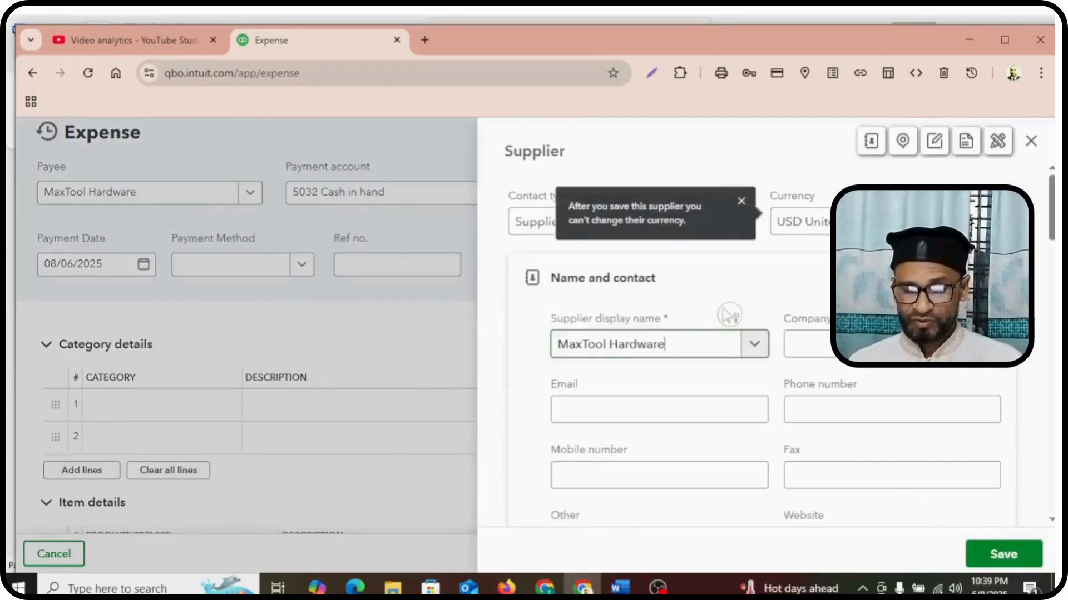
scroll(733, 311, "down", 2)
left_click(995, 554)
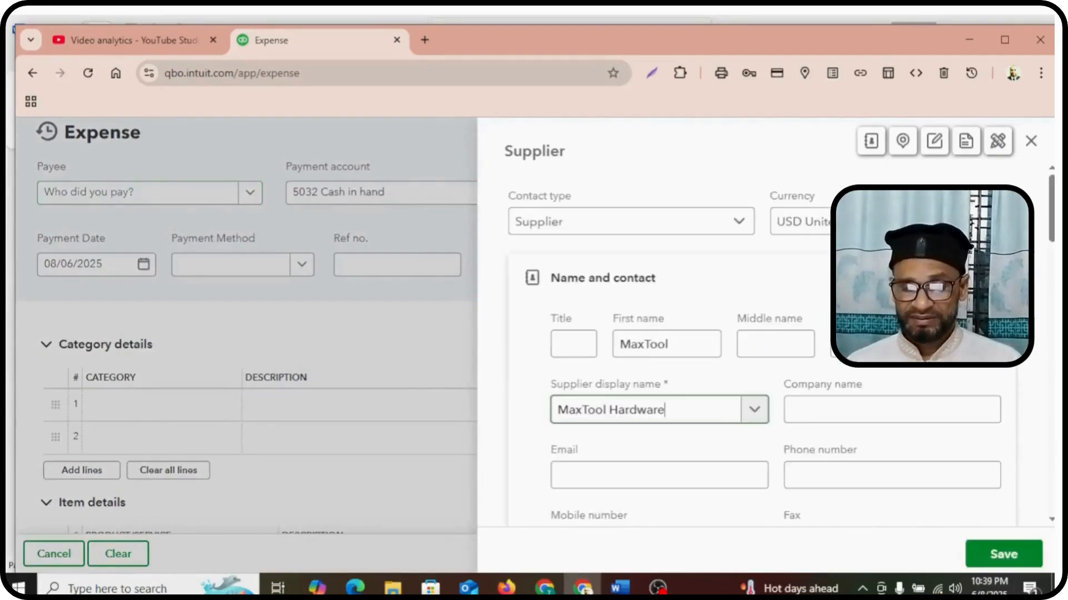
scroll(733, 389, "down", 8)
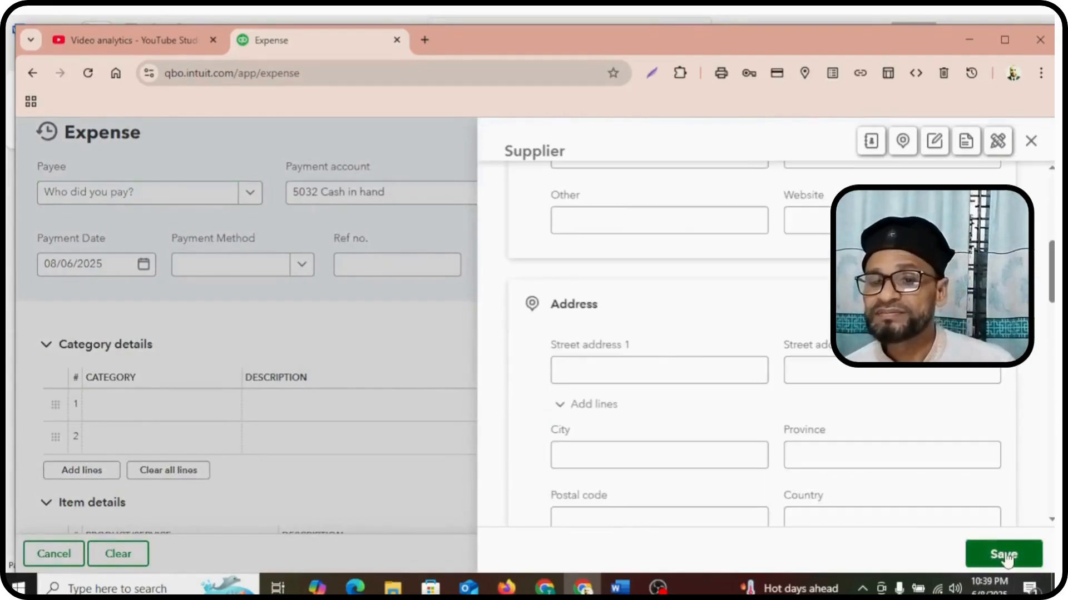
left_click(1005, 555)
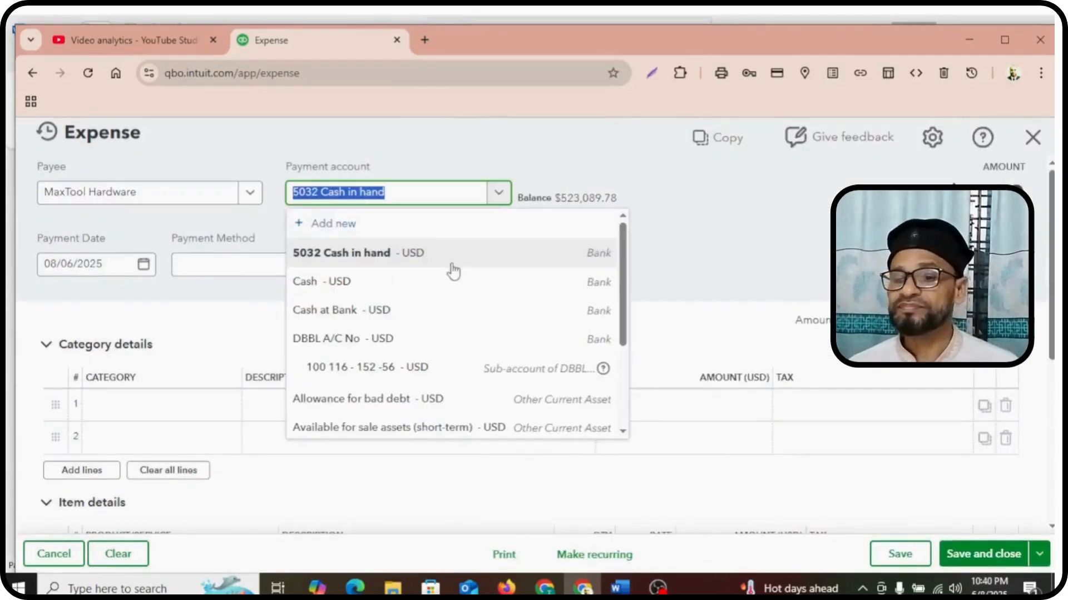
Look through the payment accounts and replace the Payment account entry with the copied name Business Credit Card.
scroll(445, 289, "down", 2)
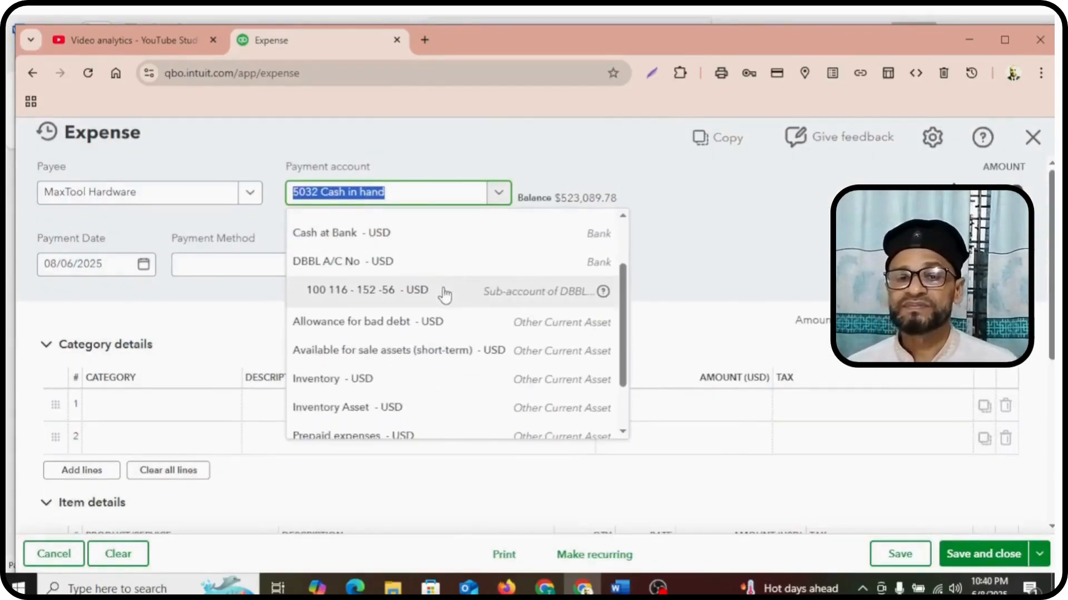
left_click(413, 197)
right_click(413, 197)
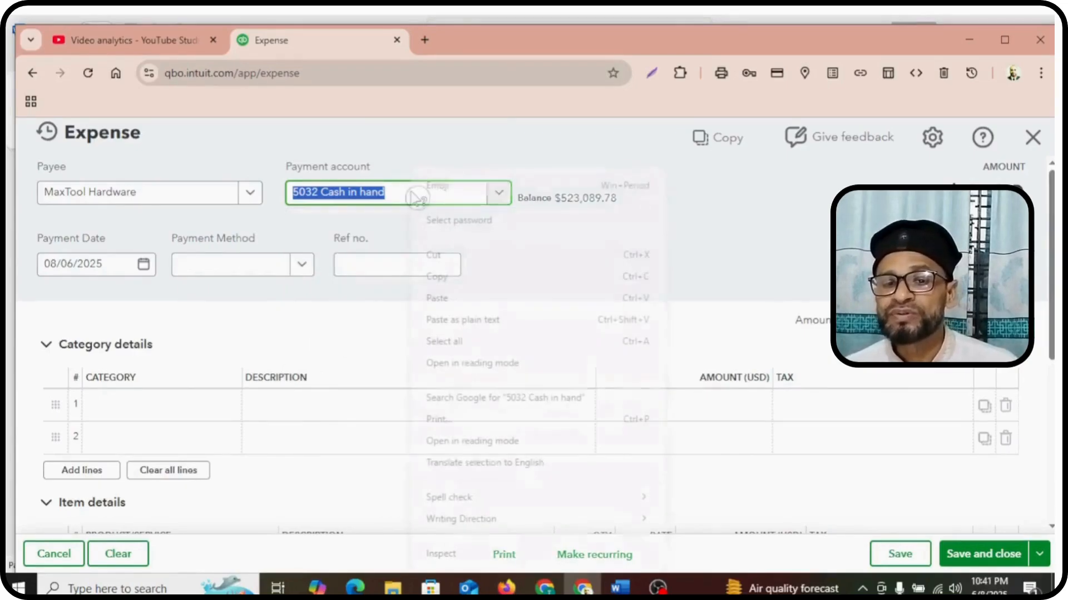
left_click(455, 299)
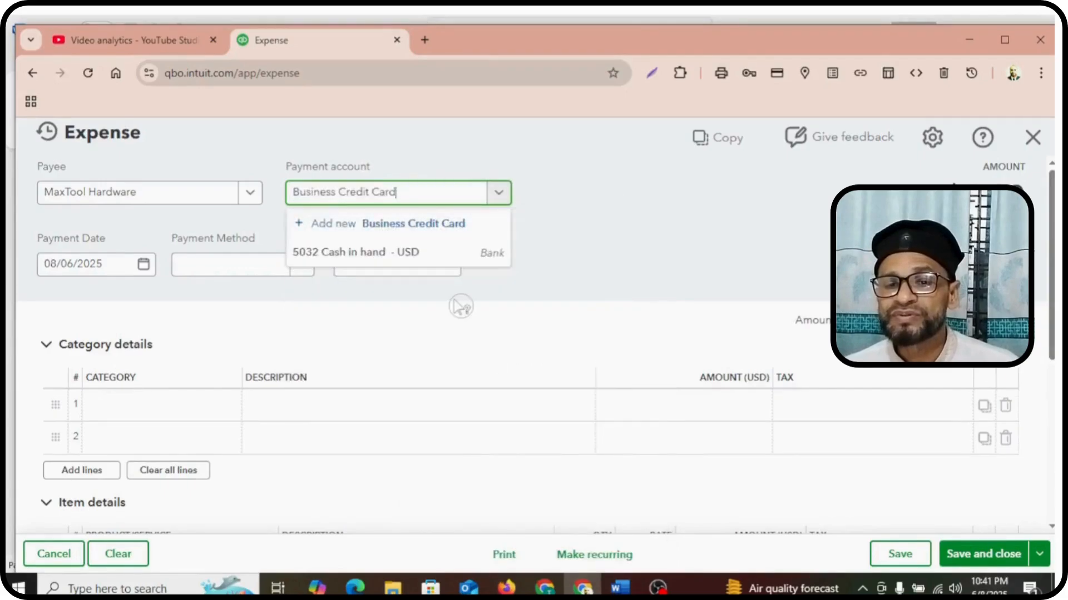
Create the Business Credit Card account with the account type Credit card and save it as the expense's payment account.
left_click(437, 234)
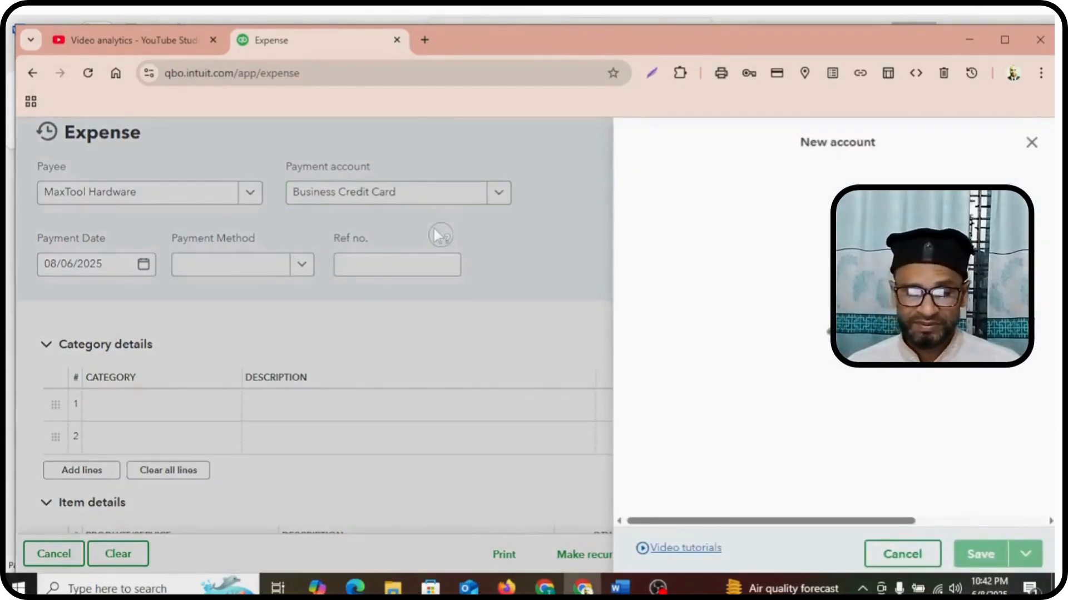
mouse_move(814, 228)
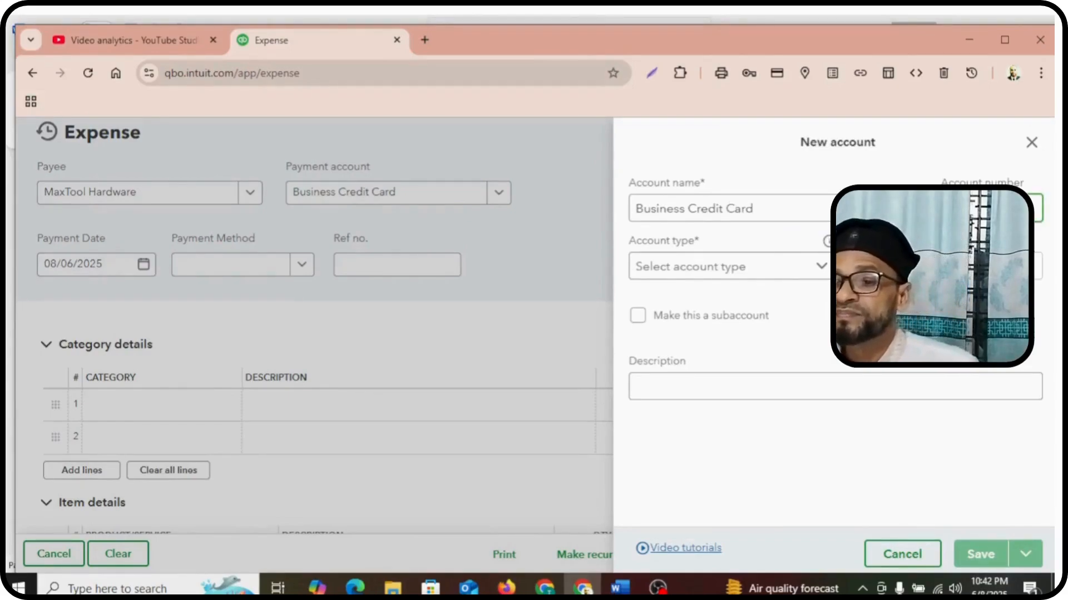
left_click(820, 269)
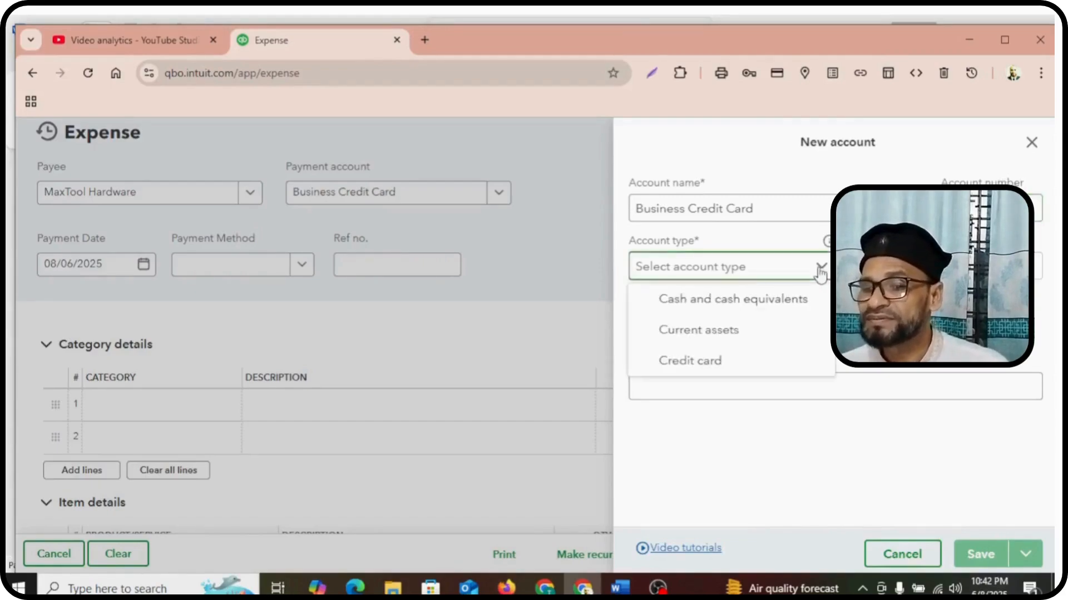
left_click(710, 372)
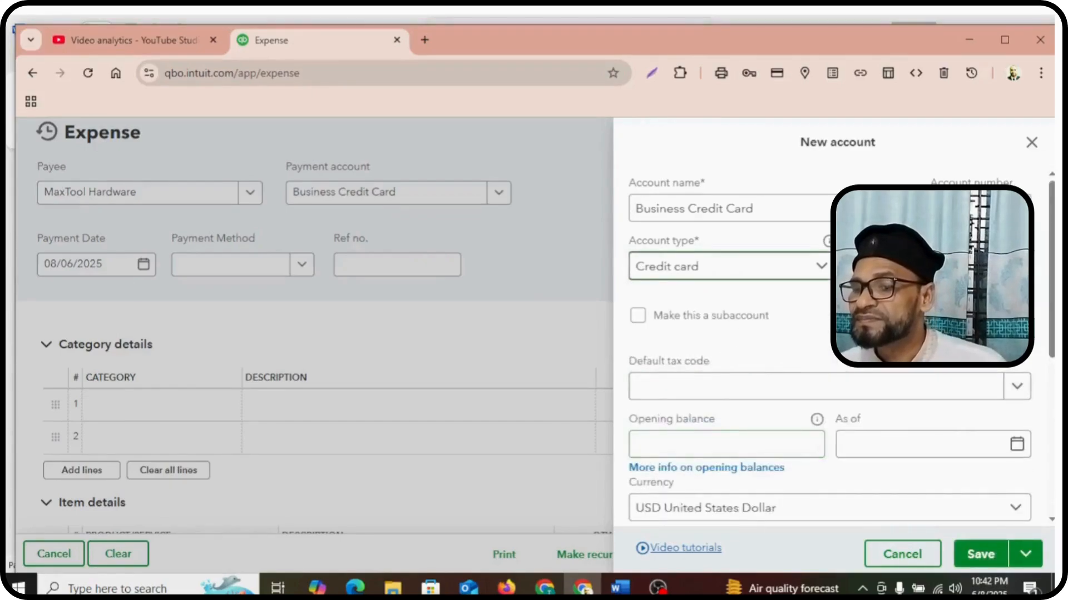
scroll(901, 464, "down", 5)
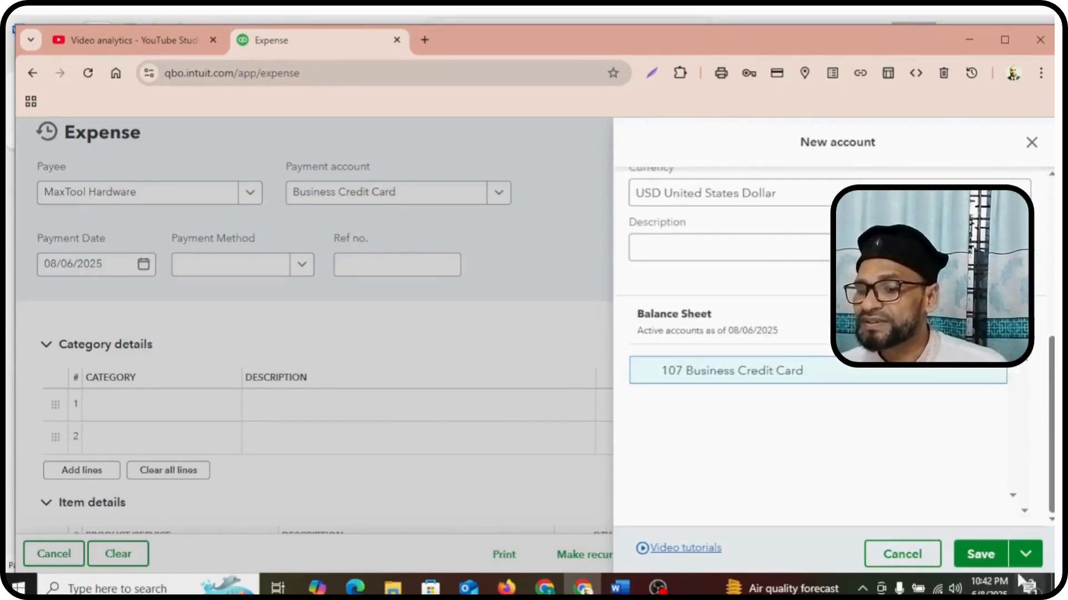
left_click(980, 555)
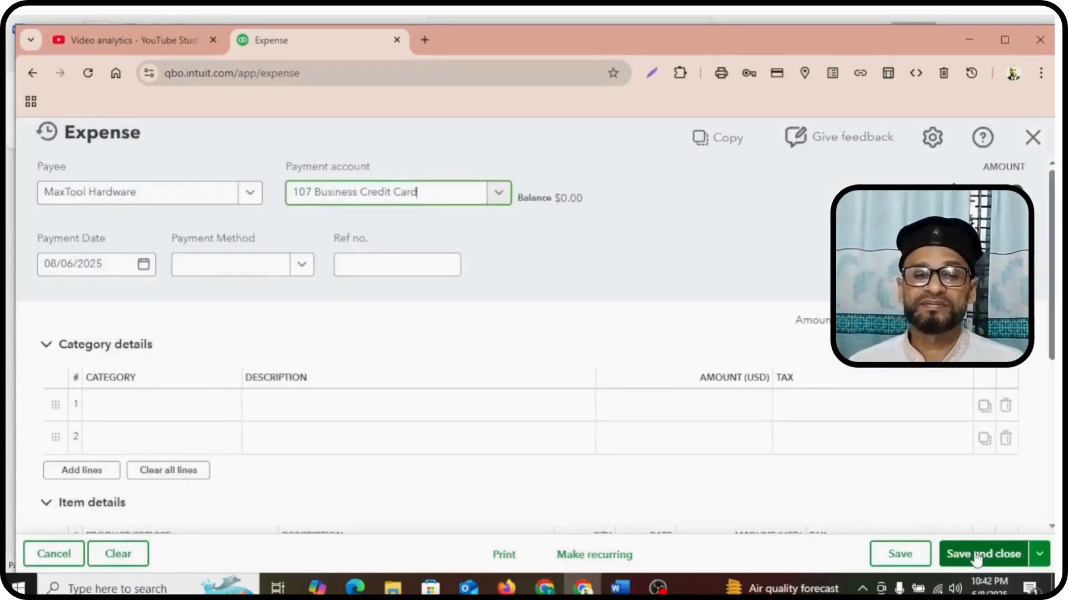
Set the expense's payment date to 04/06/2025 and its payment method to Credit Card.
left_click(144, 266)
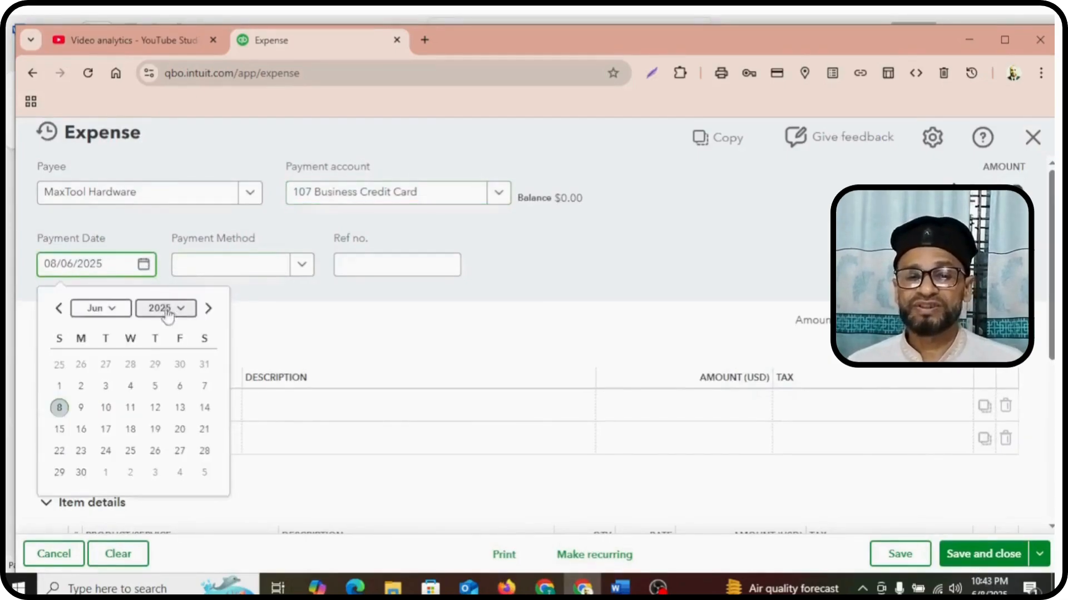
left_click(132, 388)
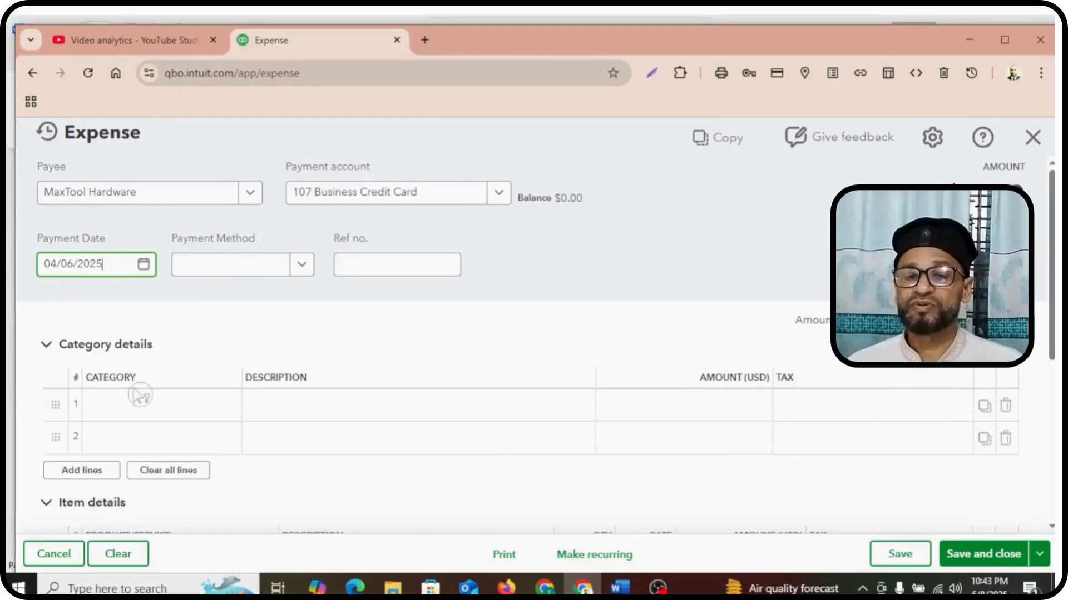
left_click(301, 266)
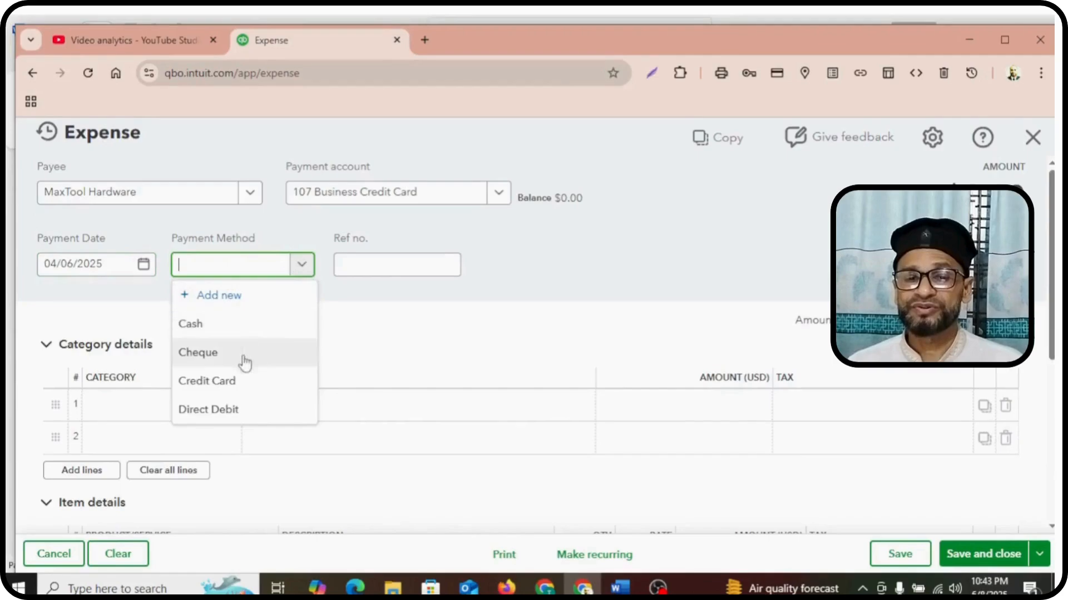
left_click(232, 386)
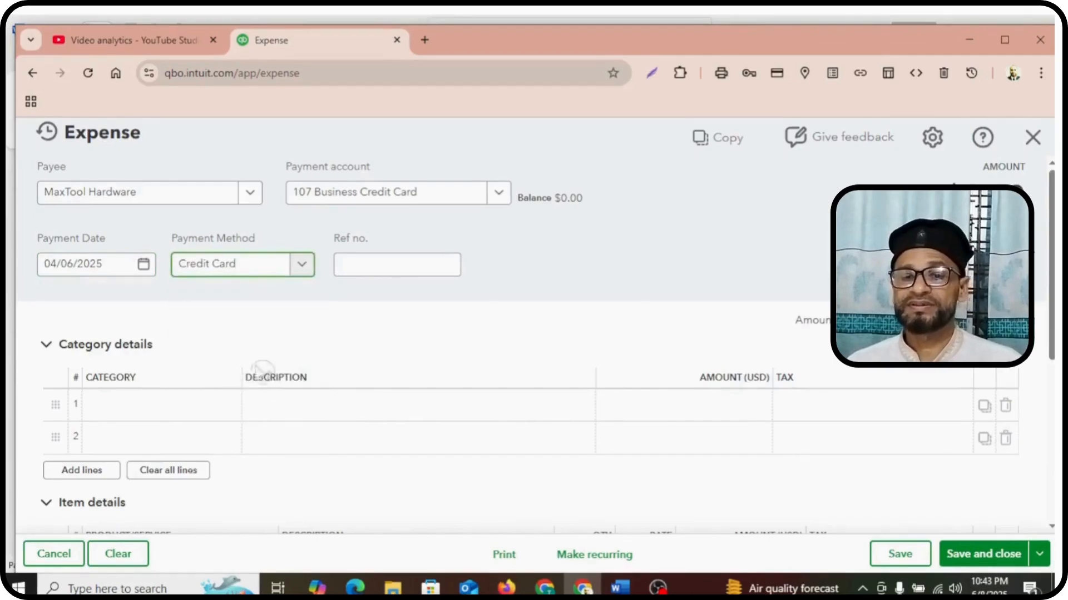
Copy the cash memo number from Cash Memo Example 3 in Word into the QuickBooks expense's reference number.
left_click(389, 261)
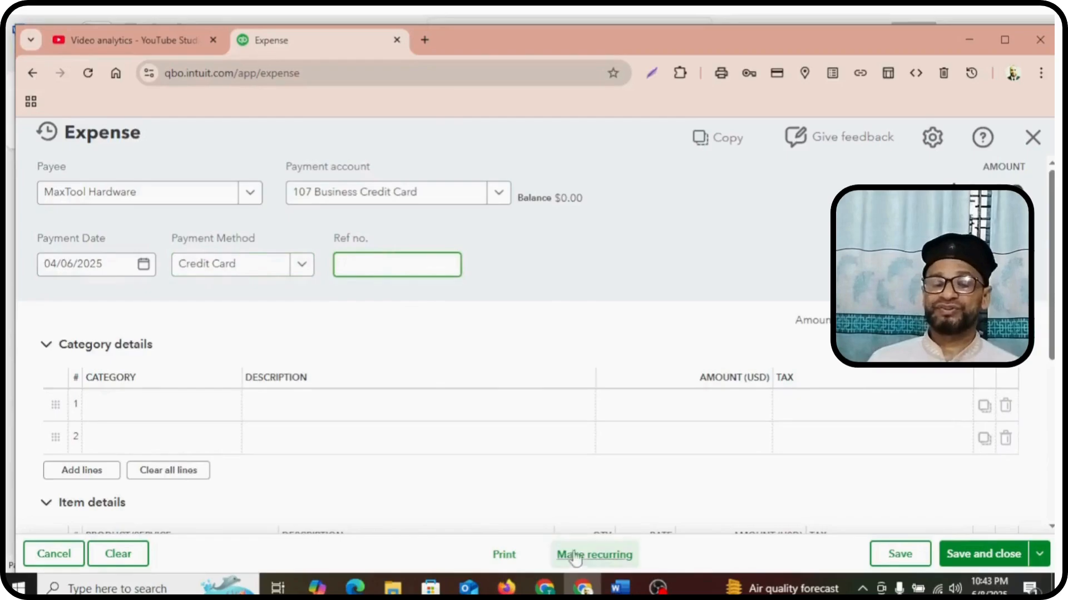
left_click(619, 588)
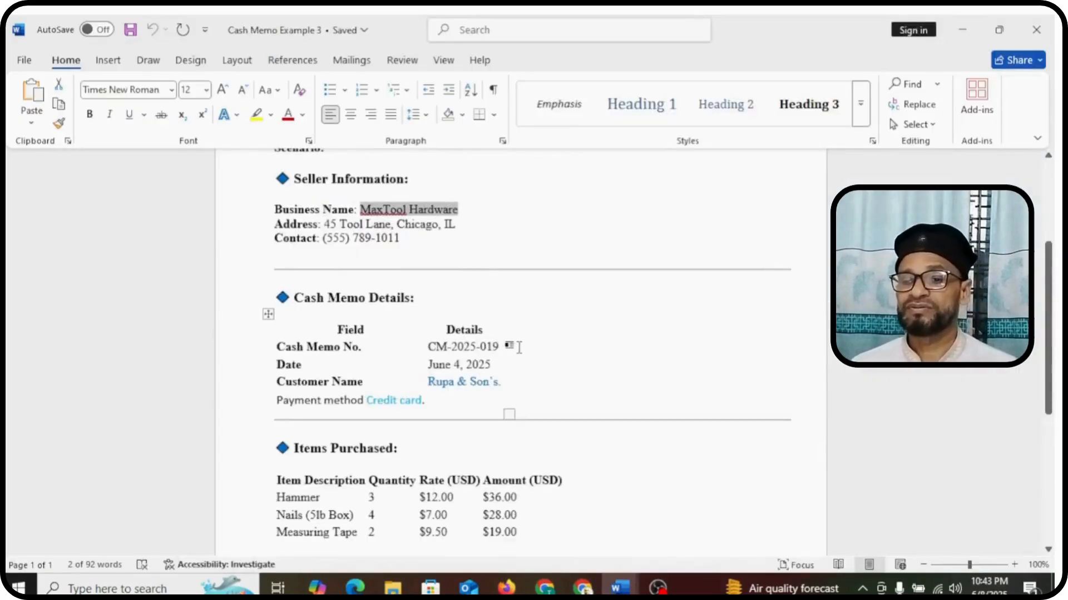
left_click_drag(513, 348, 453, 347)
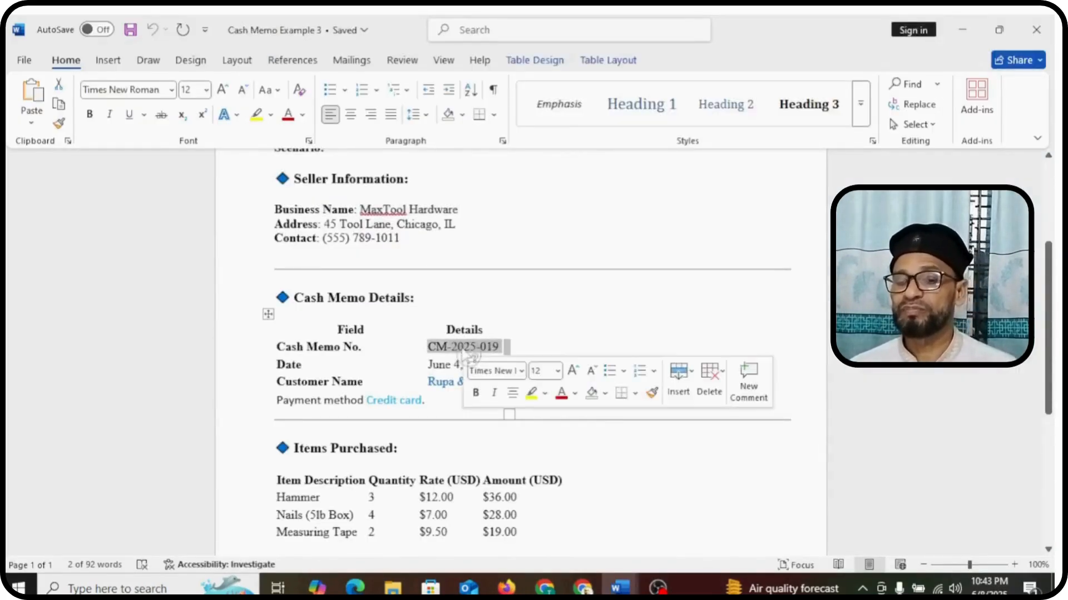
right_click(462, 348)
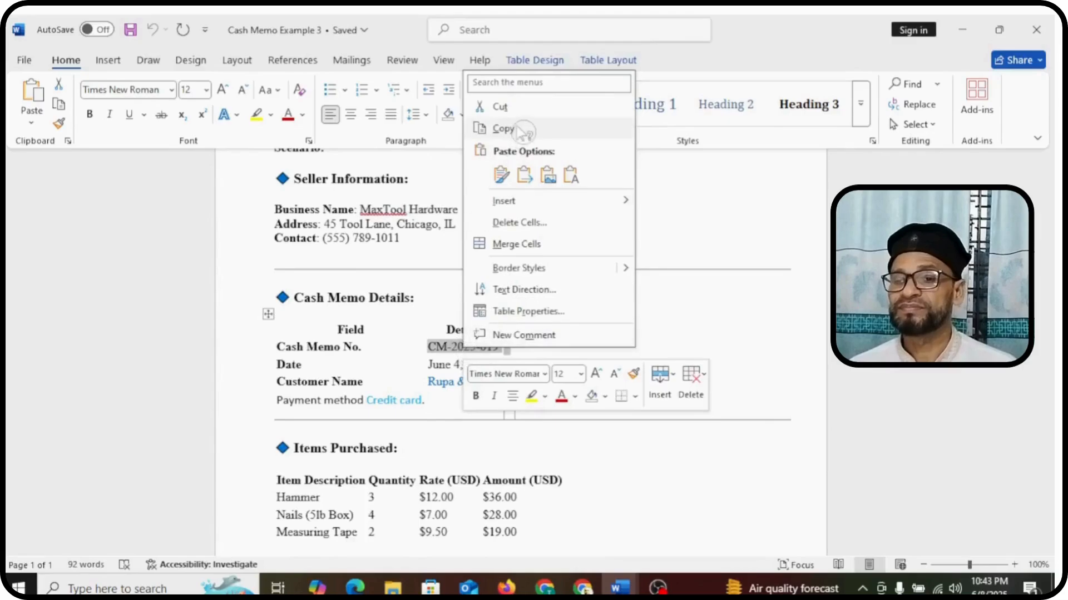
left_click(515, 129)
key("alt+Tab")
right_click(390, 267)
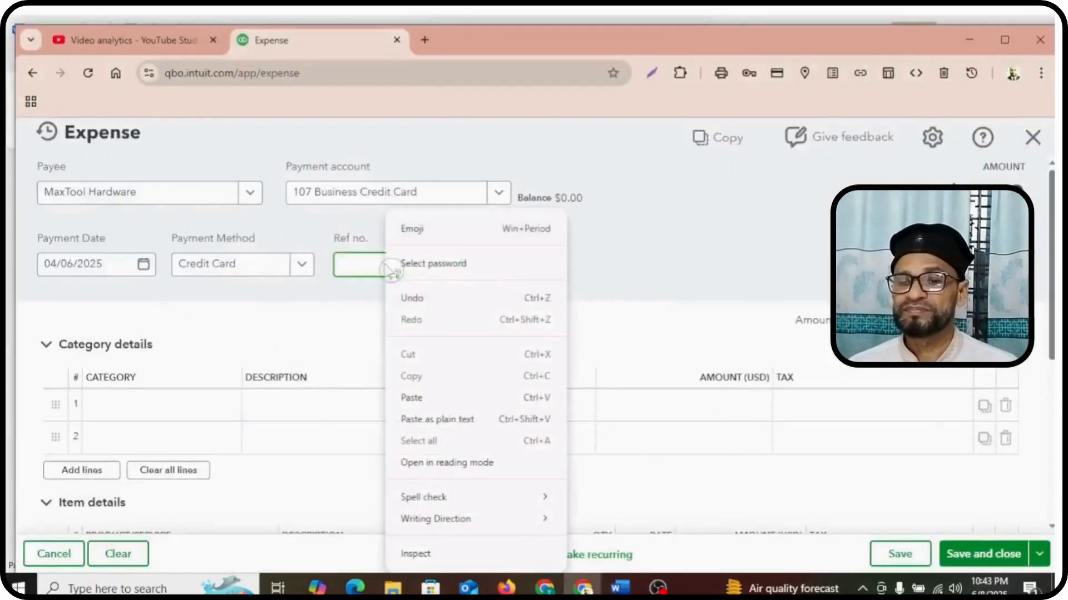
left_click(422, 398)
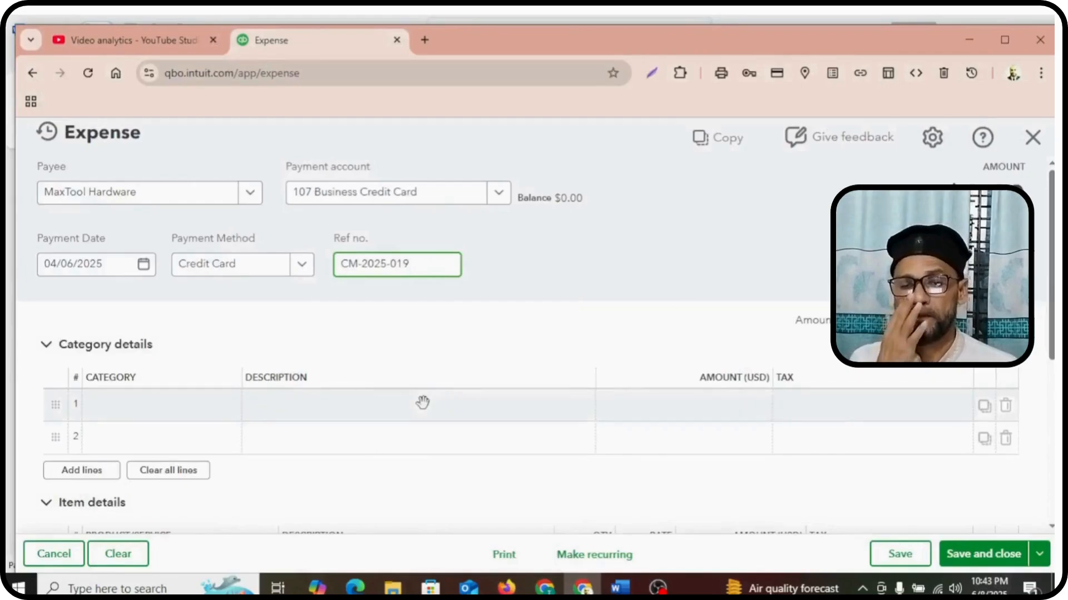
Copy Hardware Purchase from the Word memo's title into the category of the first expense line in QuickBooks.
scroll(410, 386, "down", 2)
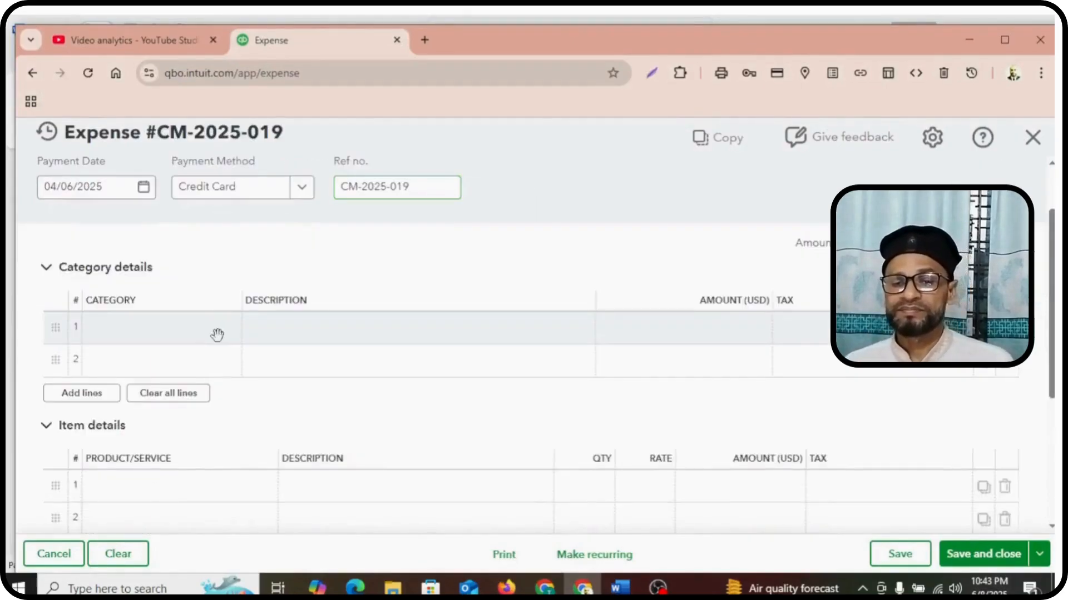
left_click(218, 335)
key("alt+Tab")
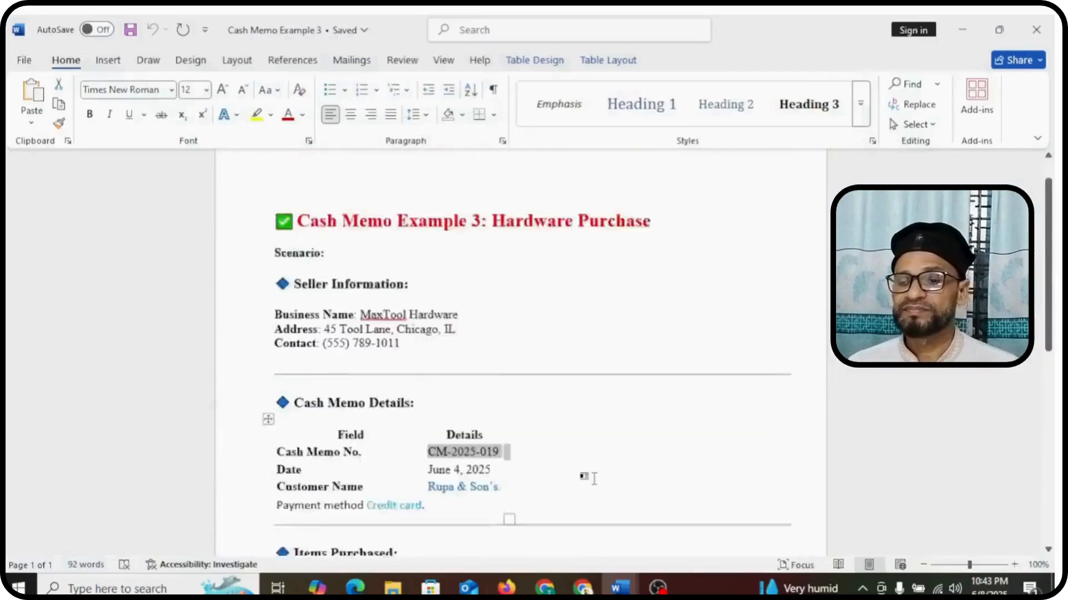
left_click_drag(664, 303, 492, 303)
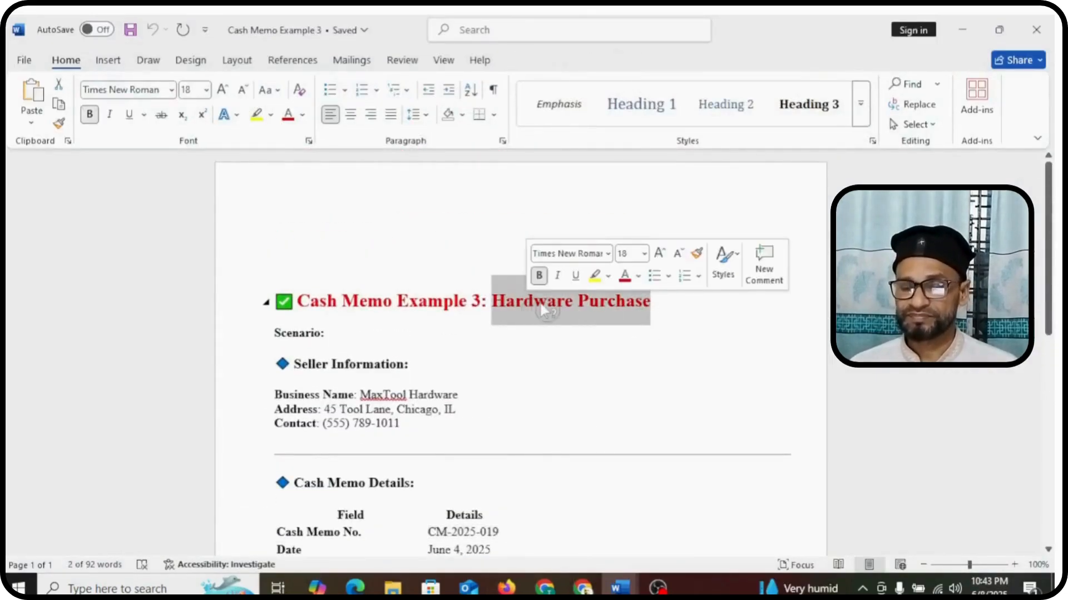
right_click(543, 311)
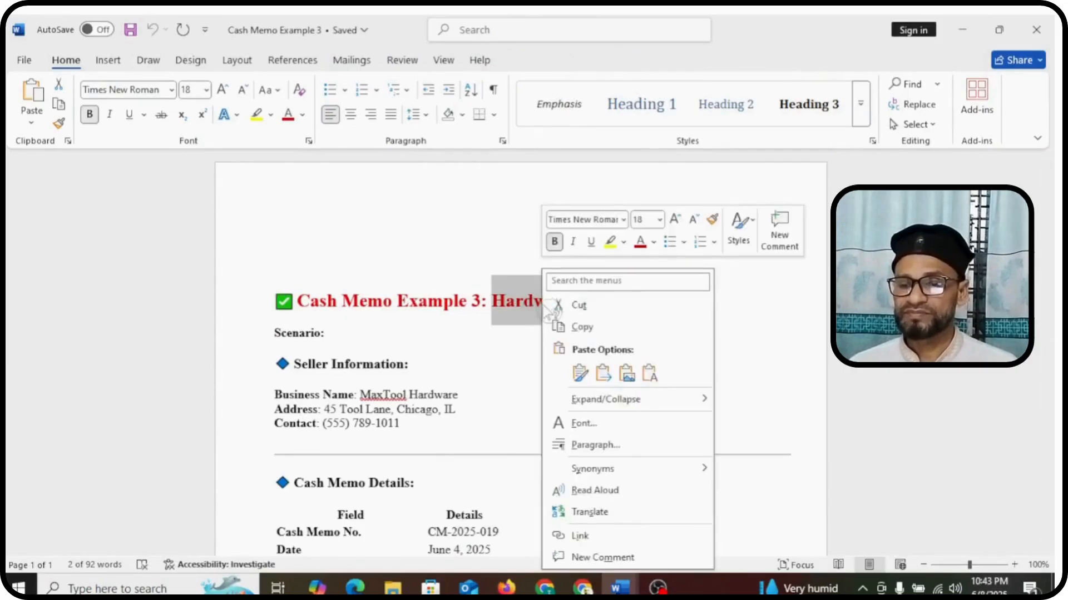
left_click(582, 329)
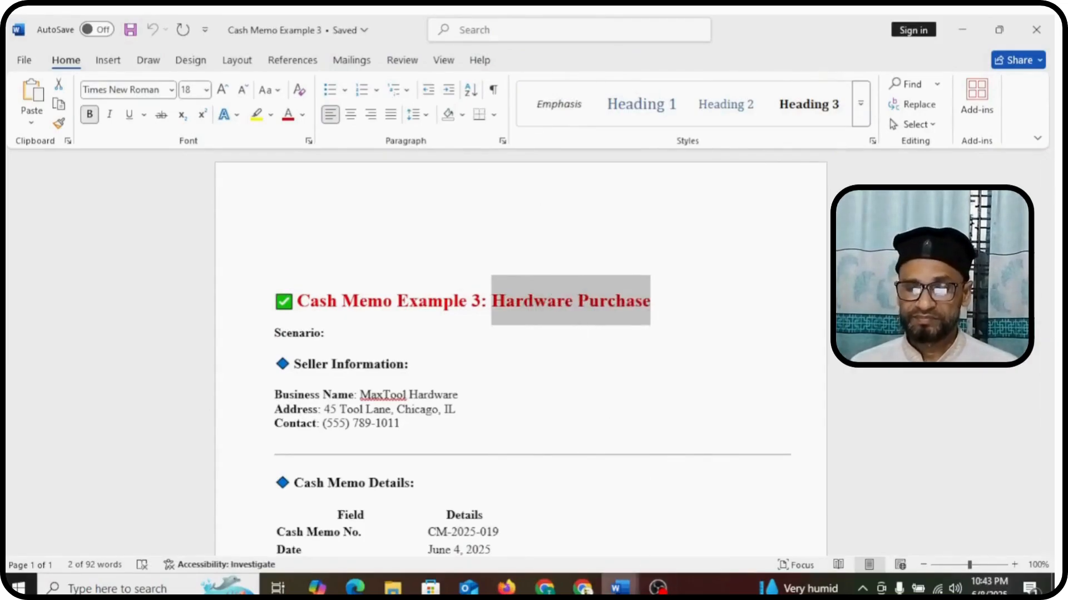
left_click(582, 587)
right_click(143, 331)
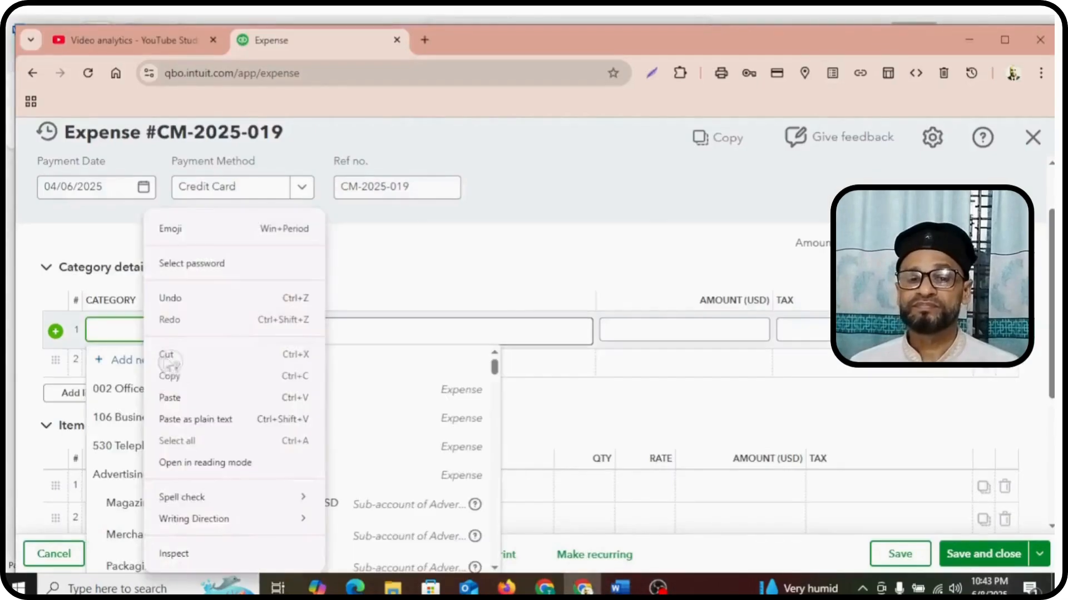
left_click(172, 398)
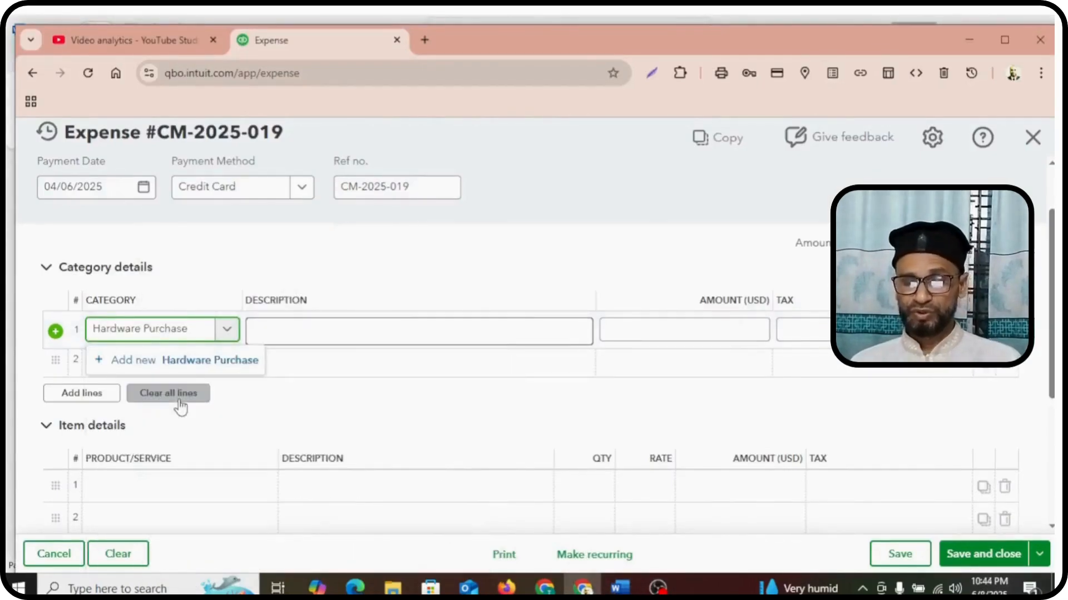
Create the Hardware Purchase account with type Expenses and detail type Repair and maintenance, and save it as the line's category.
left_click(213, 368)
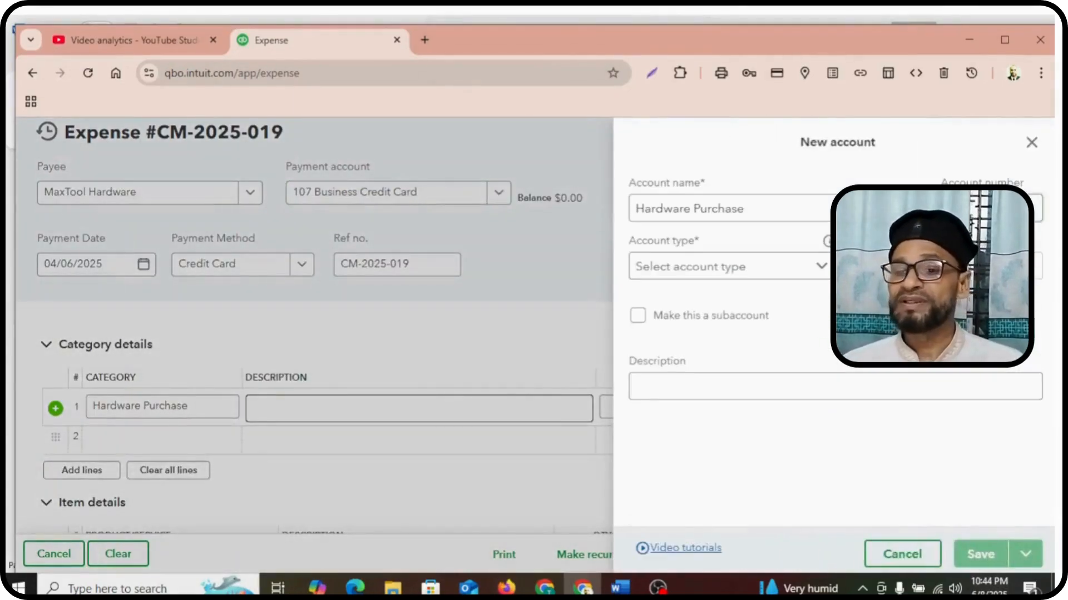
left_click(821, 269)
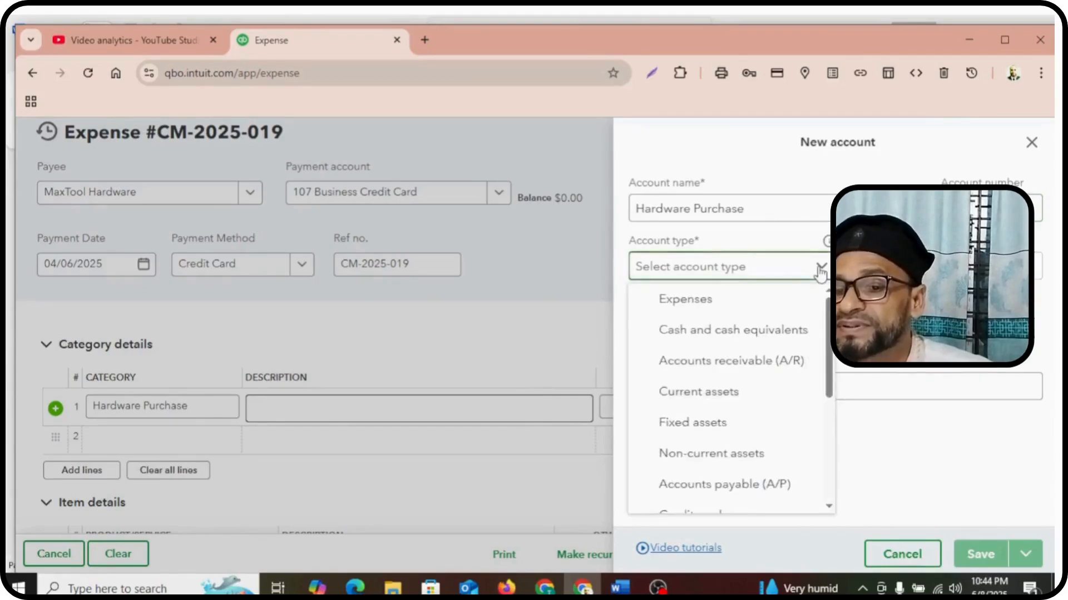
left_click(741, 303)
left_click(939, 267)
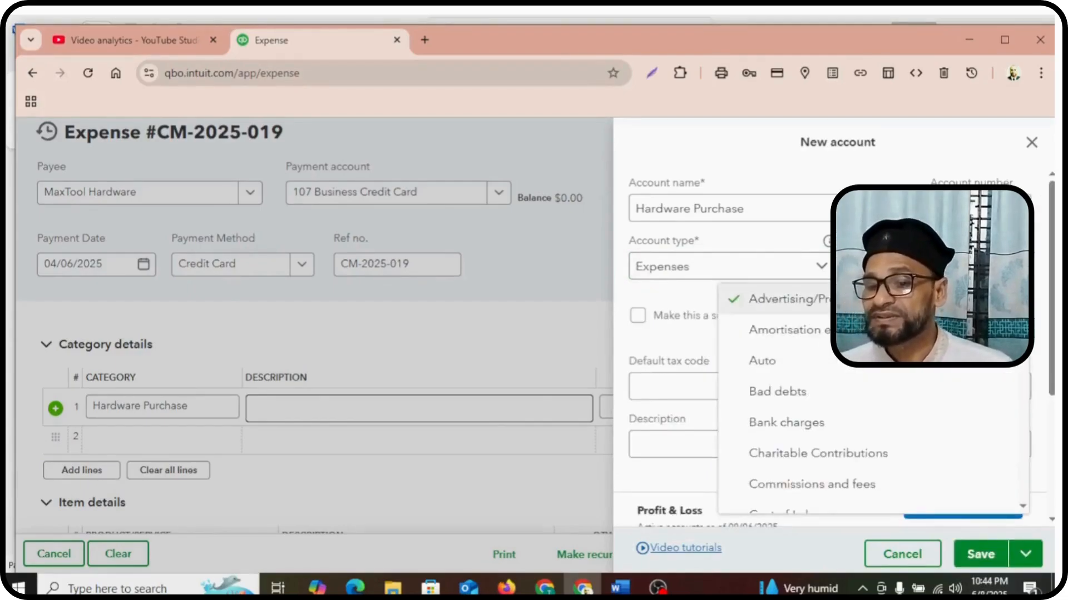
scroll(878, 445, "down", 8)
scroll(879, 444, "down", 2)
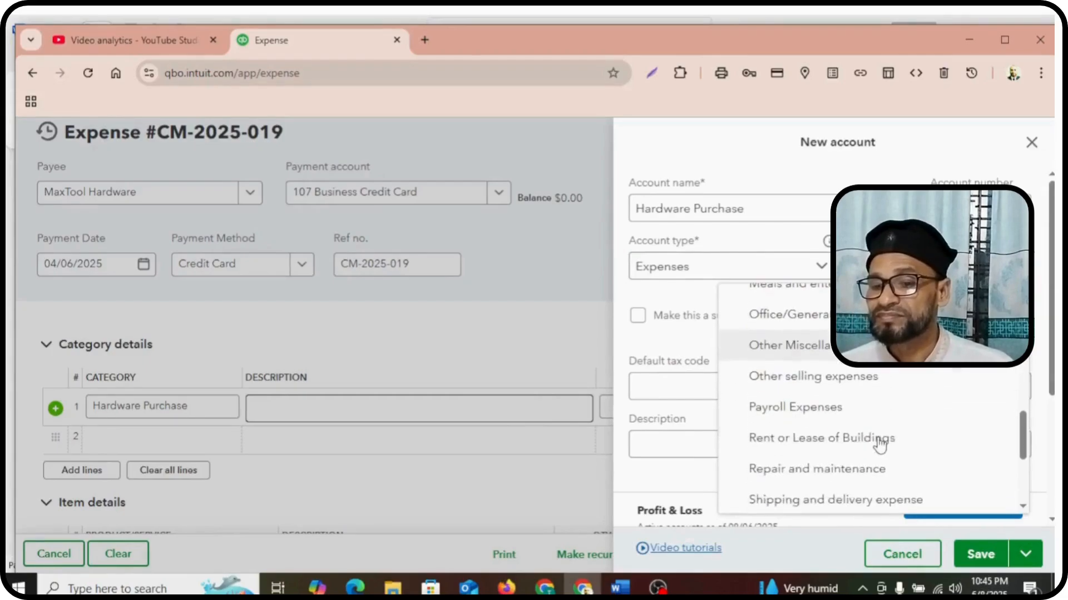
scroll(879, 445, "down", 3)
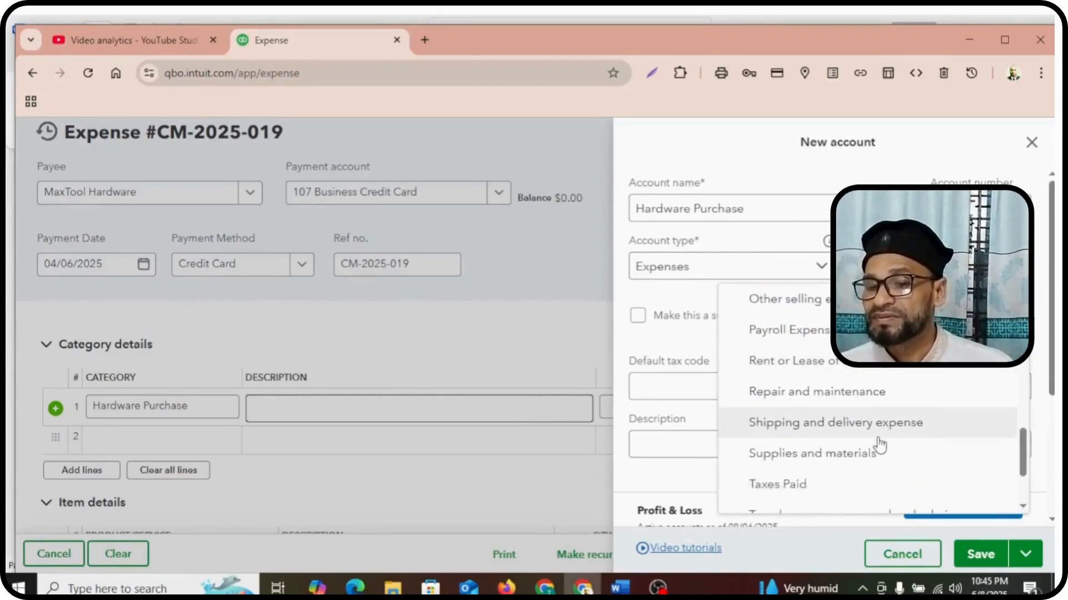
left_click(856, 398)
scroll(857, 405, "down", 4)
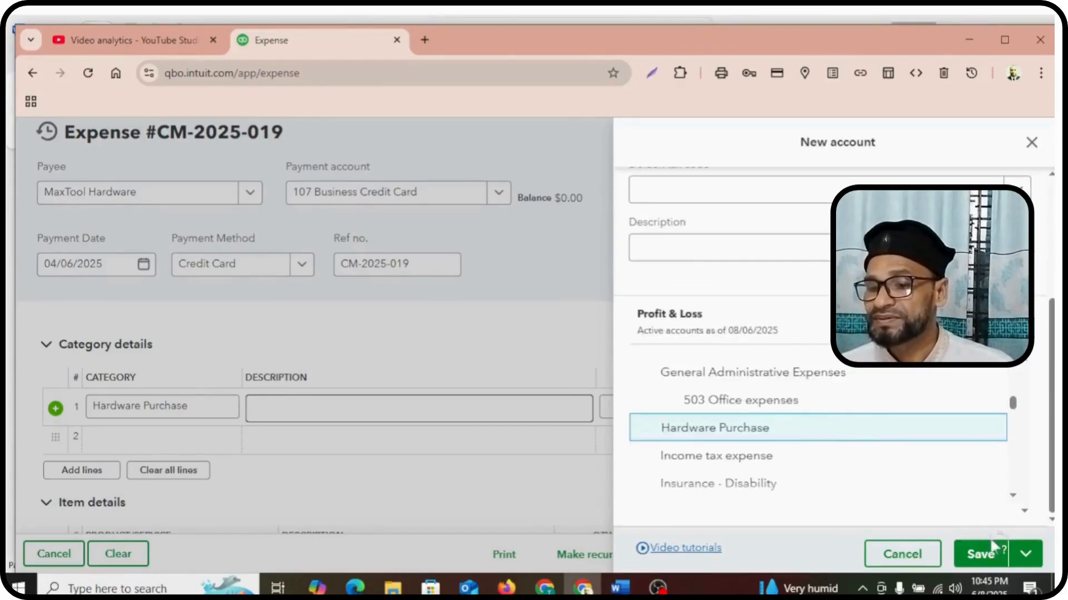
left_click(980, 554)
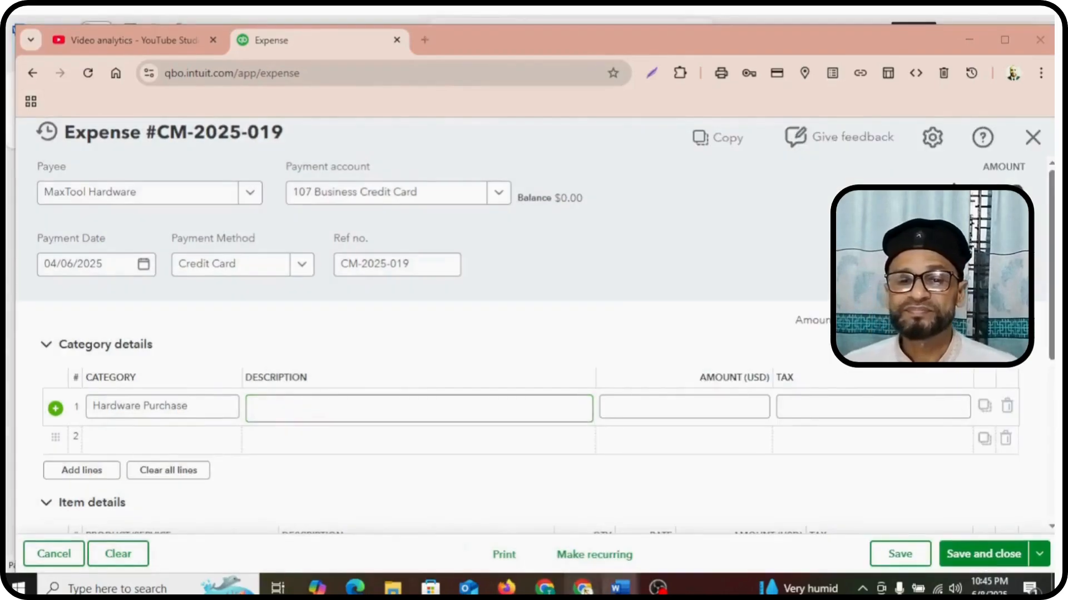
Copy the Hammer item with its quantity 3 from the Word memo into the first expense line's description in QuickBooks.
left_click(585, 589)
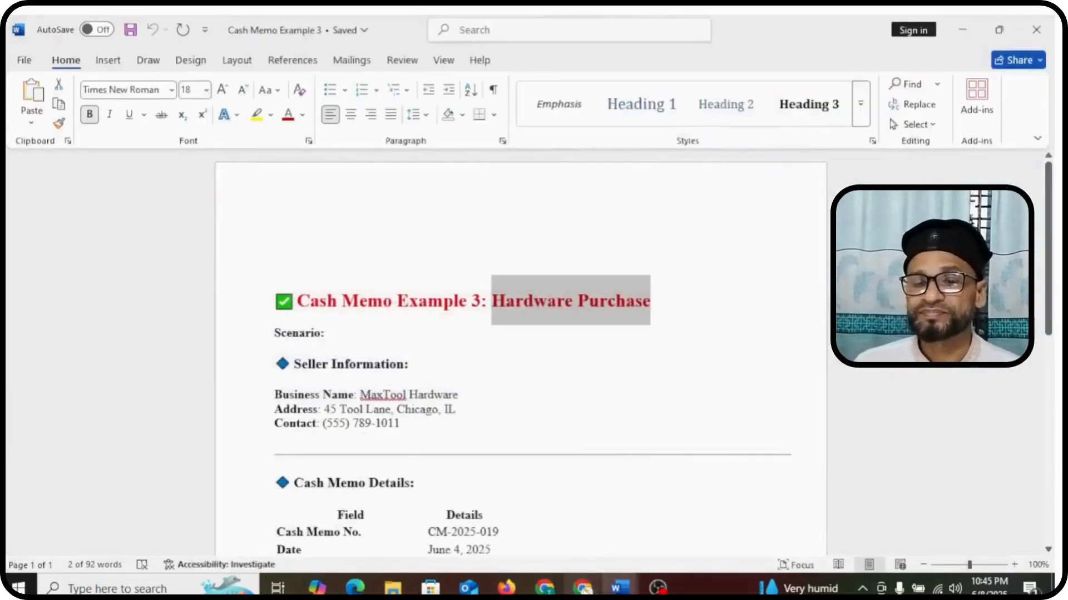
scroll(560, 424, "down", 5)
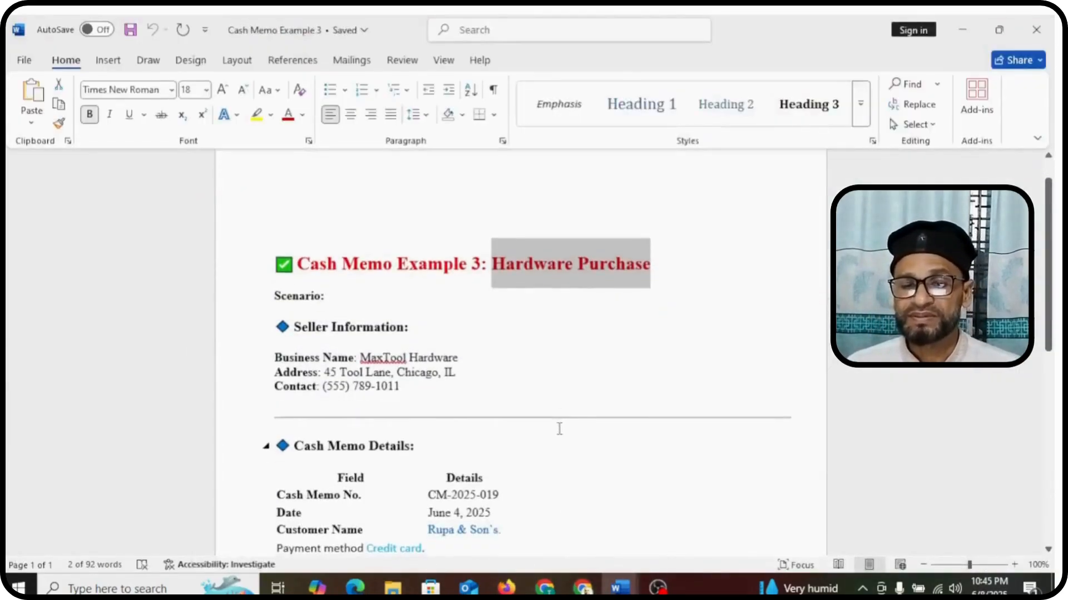
scroll(556, 435, "down", 1)
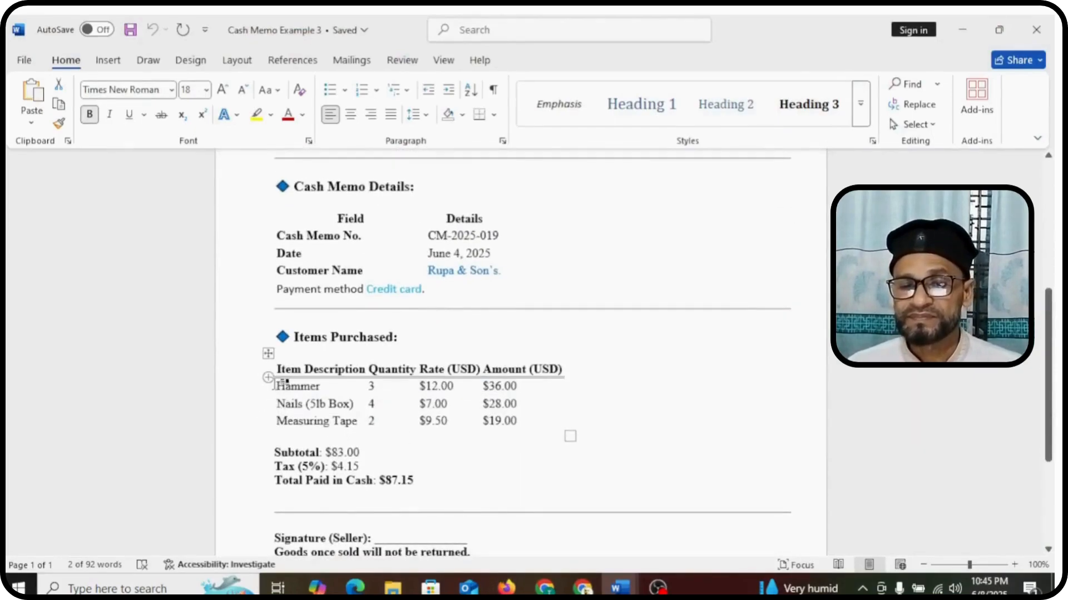
left_click_drag(280, 386, 374, 392)
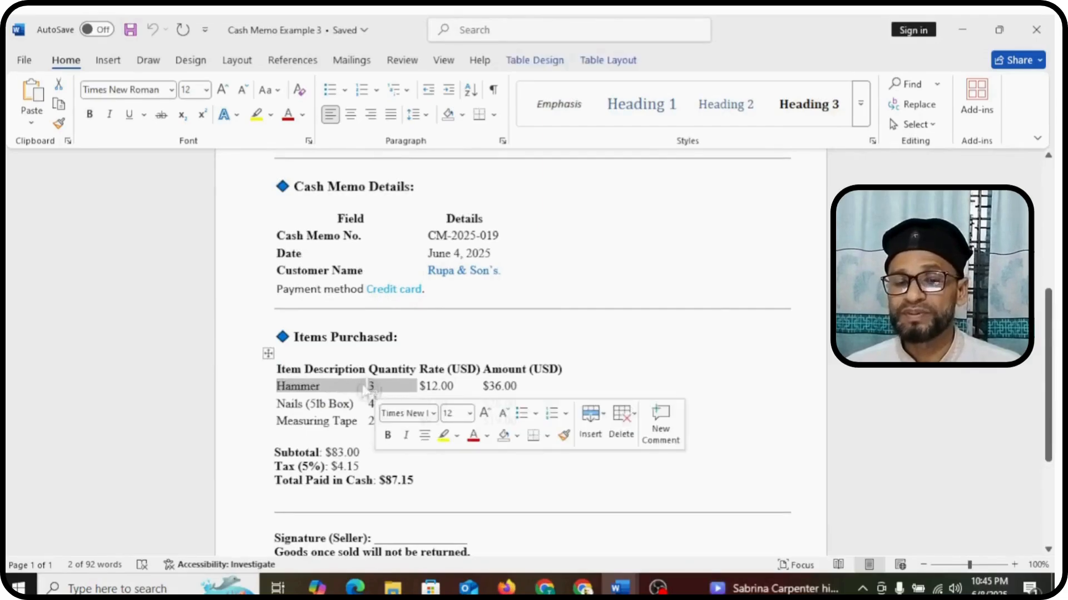
right_click(354, 388)
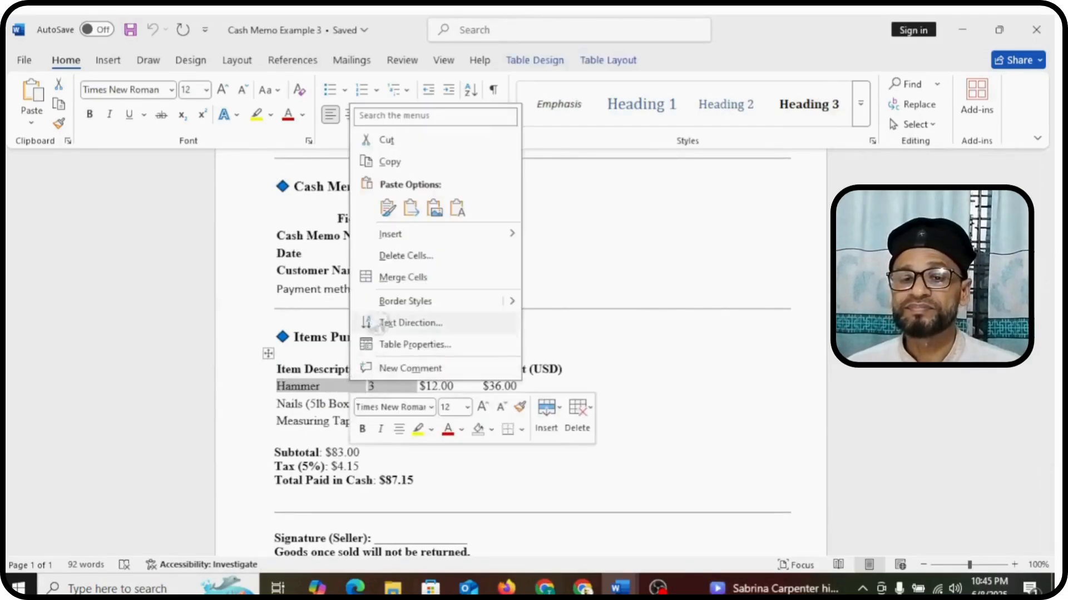
left_click(390, 162)
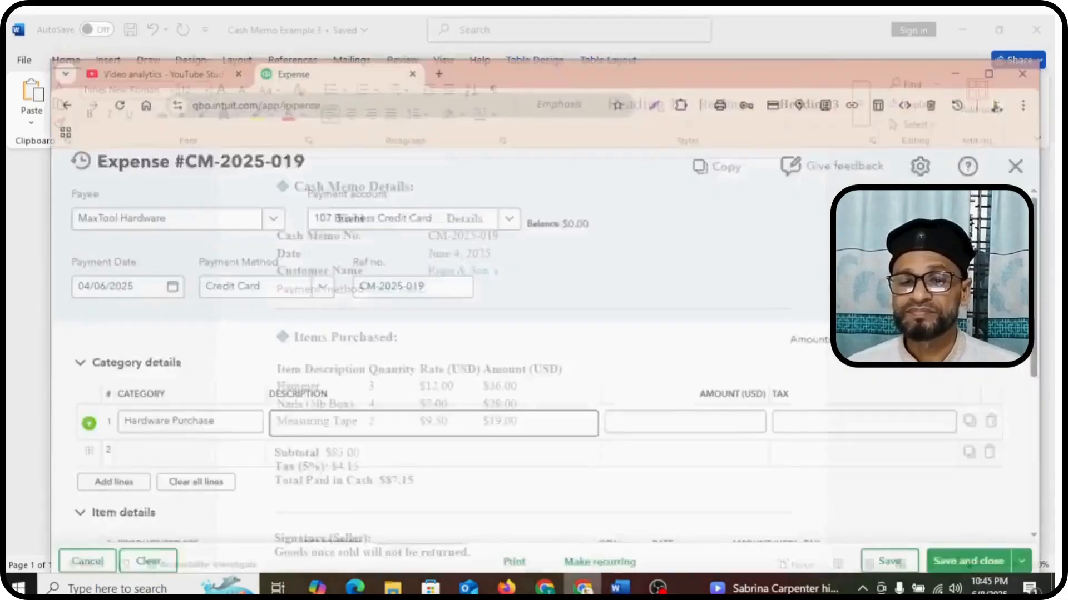
right_click(322, 420)
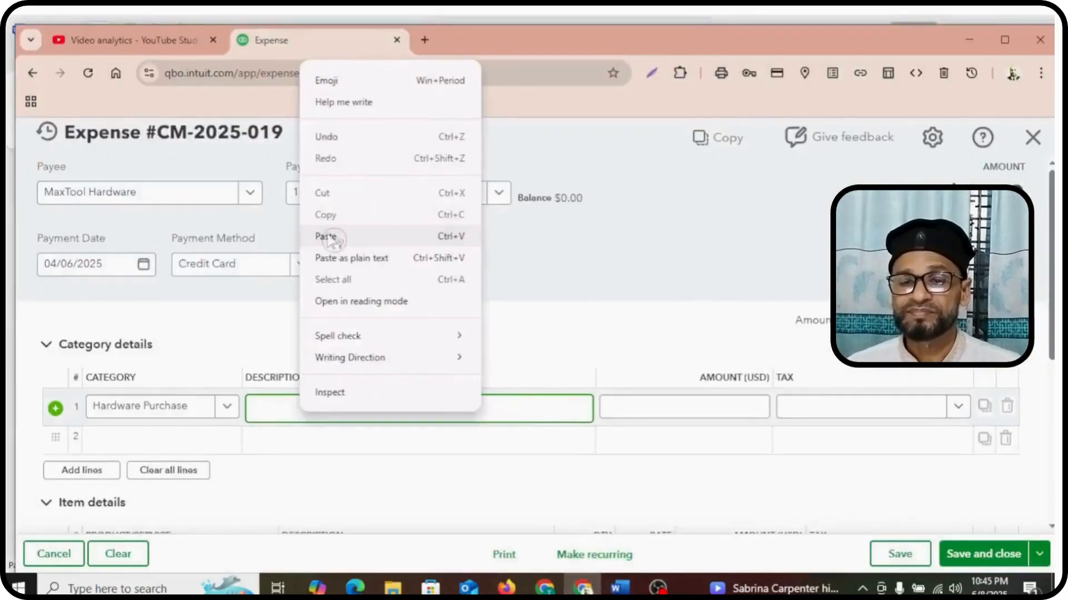
left_click(351, 264)
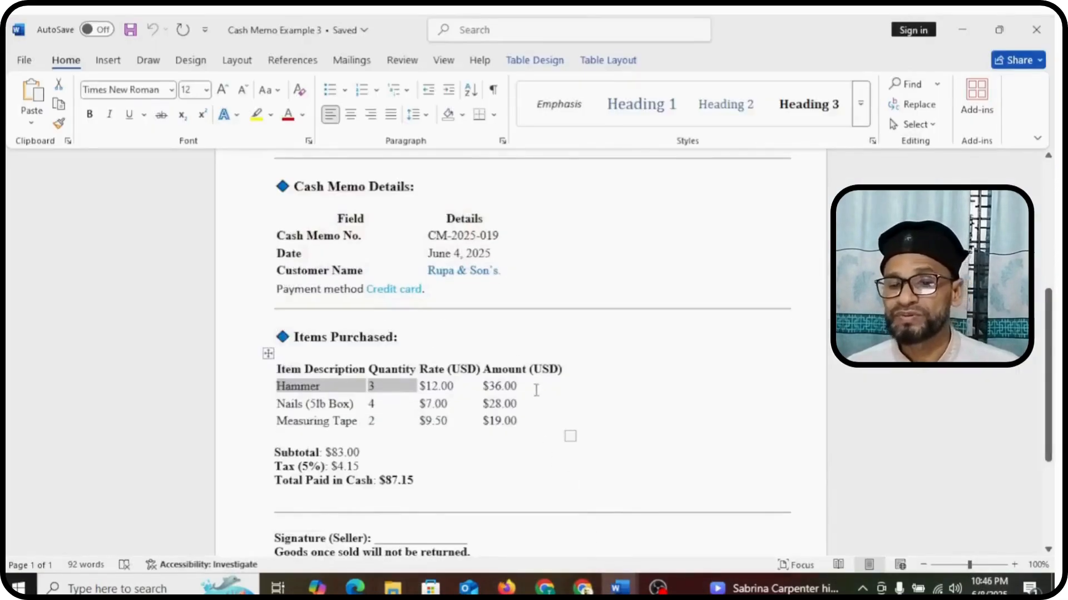
Copy the hammer amount $36.00 from the Word memo into the first expense line's amount in QuickBooks.
left_click(516, 390)
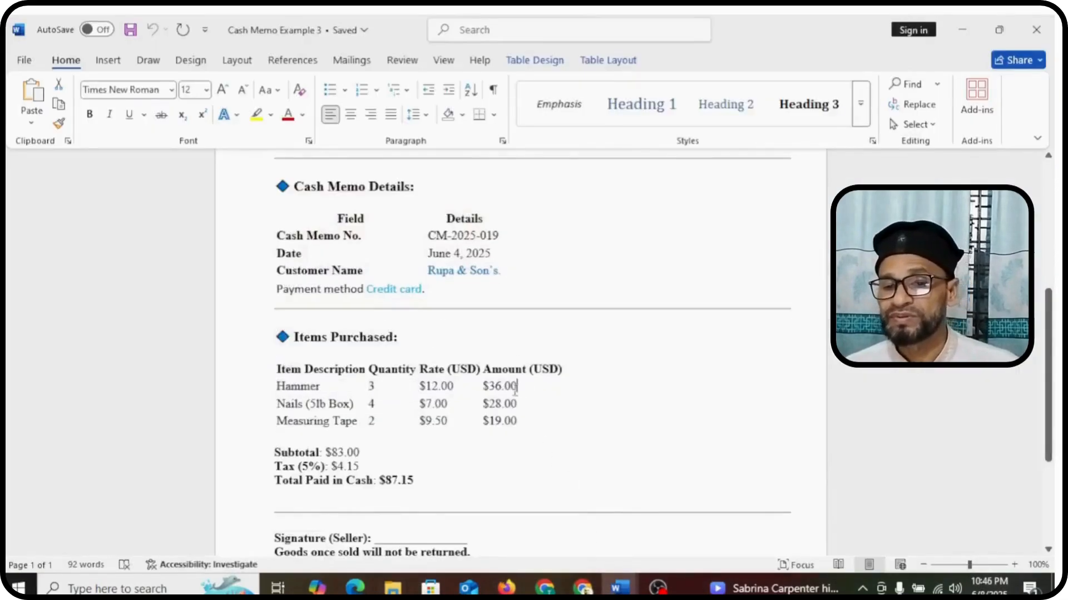
left_click_drag(499, 391, 483, 389)
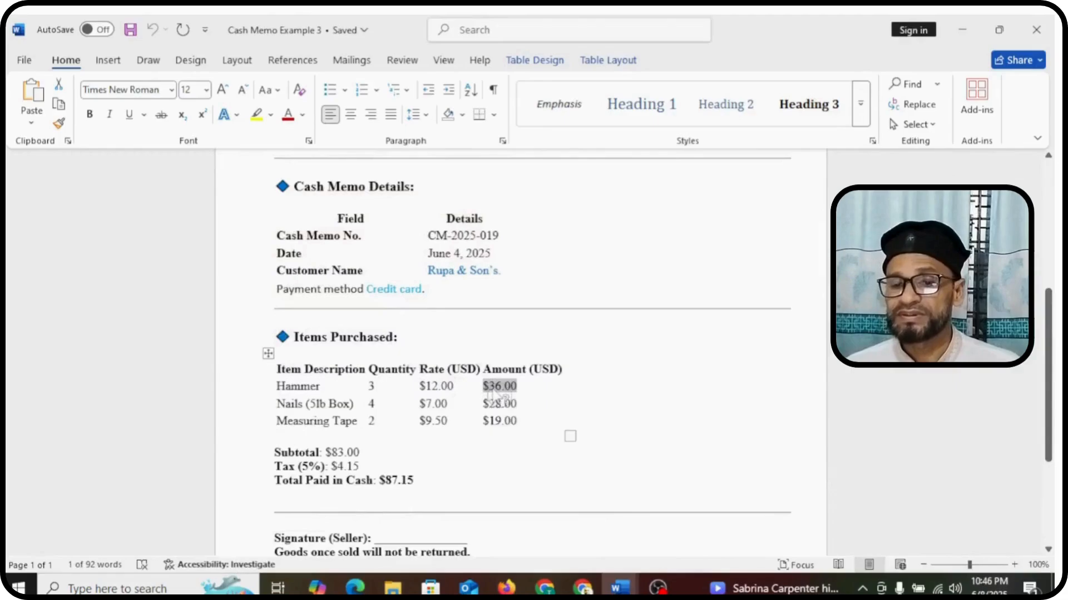
right_click(500, 392)
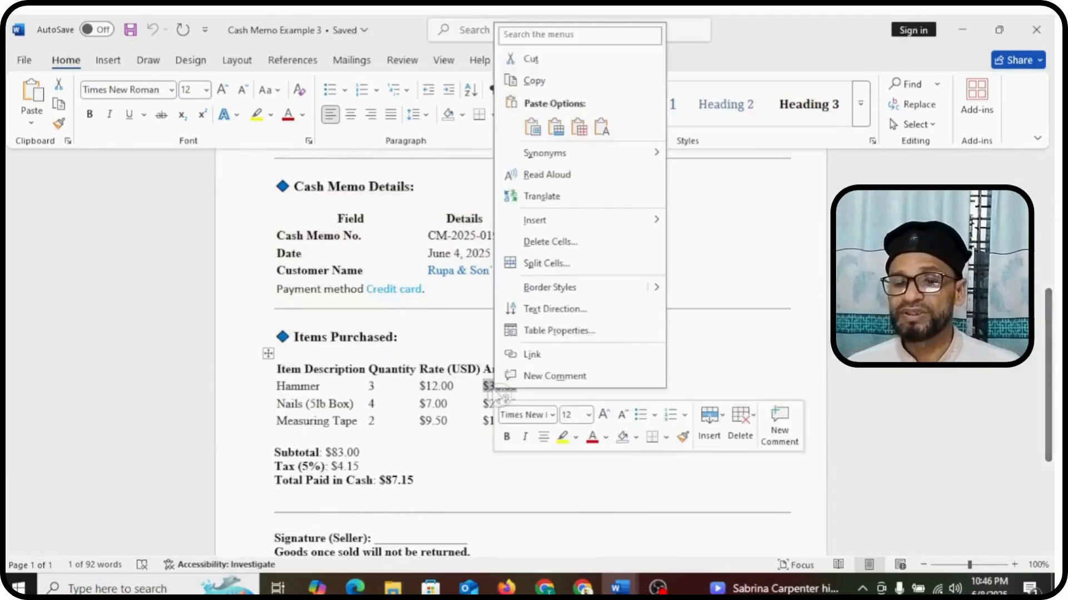
left_click(553, 83)
key("alt+Tab")
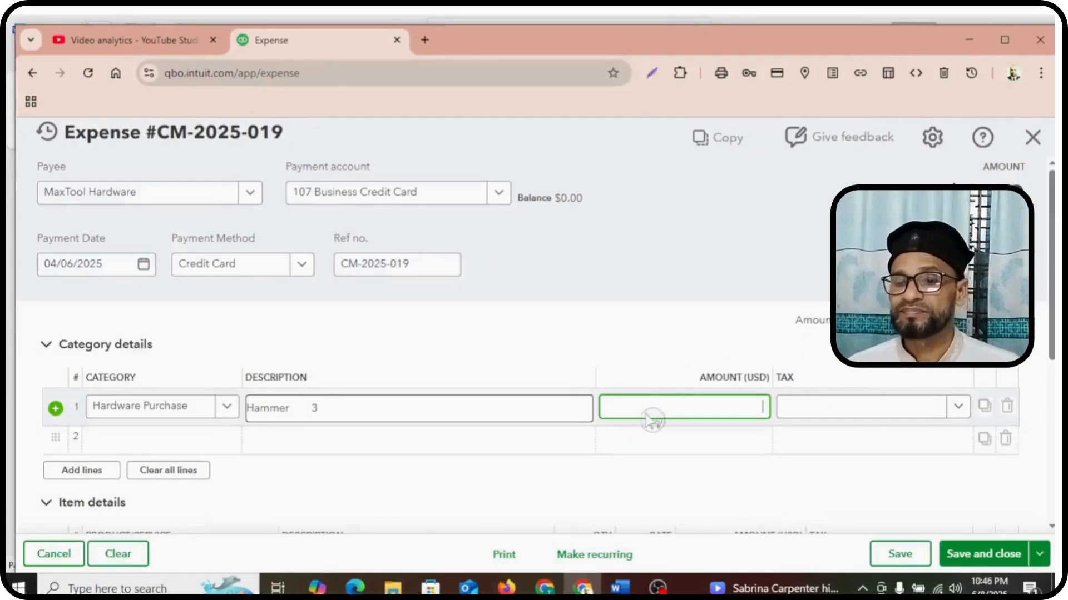
right_click(651, 414)
left_click(674, 237)
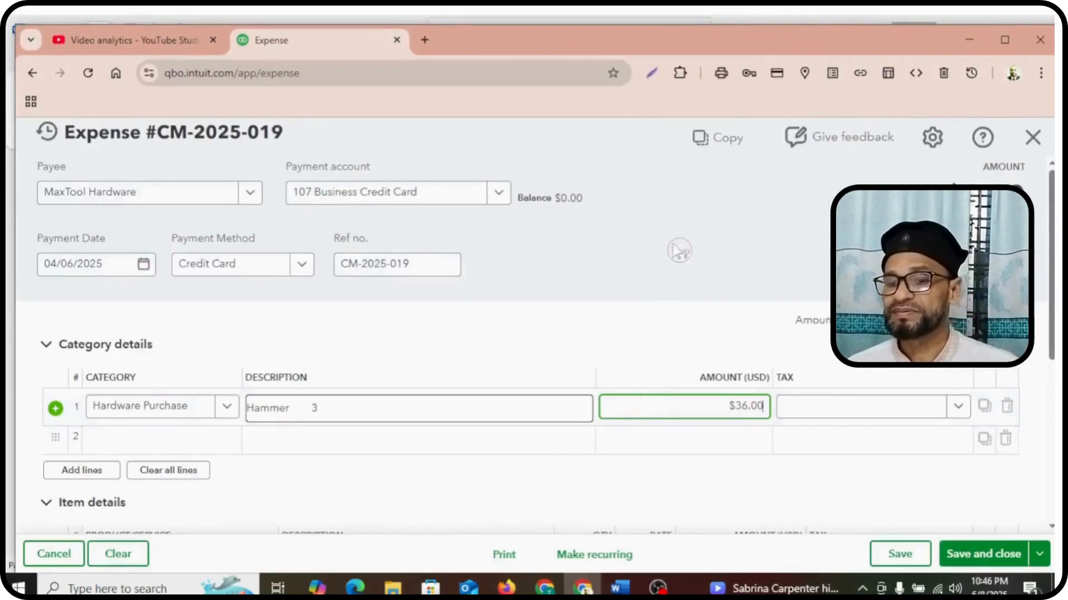
Check the tax rate in the Word memo and set the first expense line's tax to 5% Purchase Tax (5%) in QuickBooks.
left_click(809, 412)
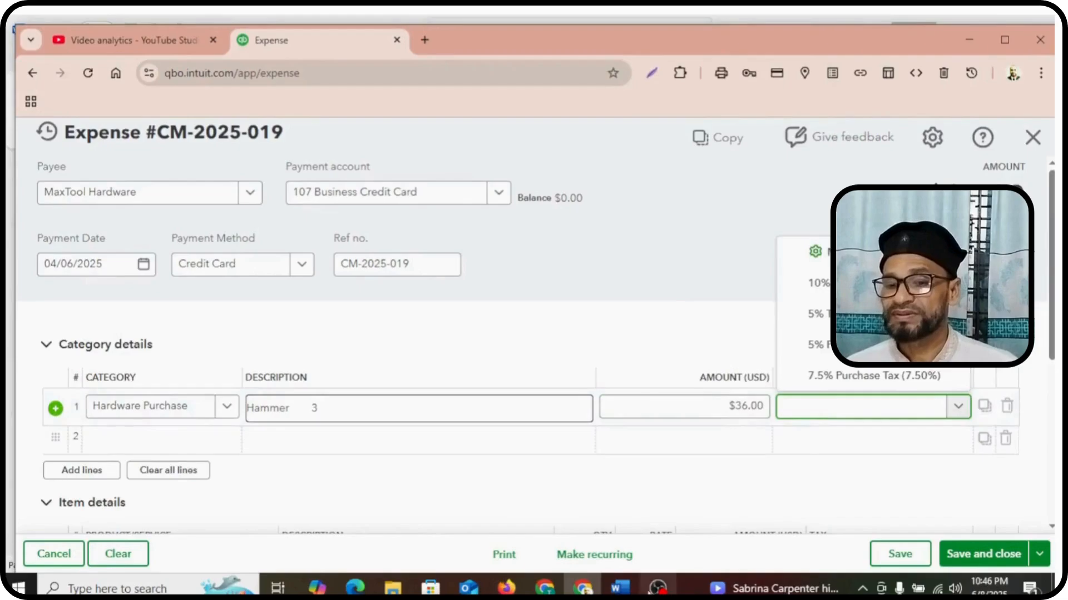
key("alt+Tab")
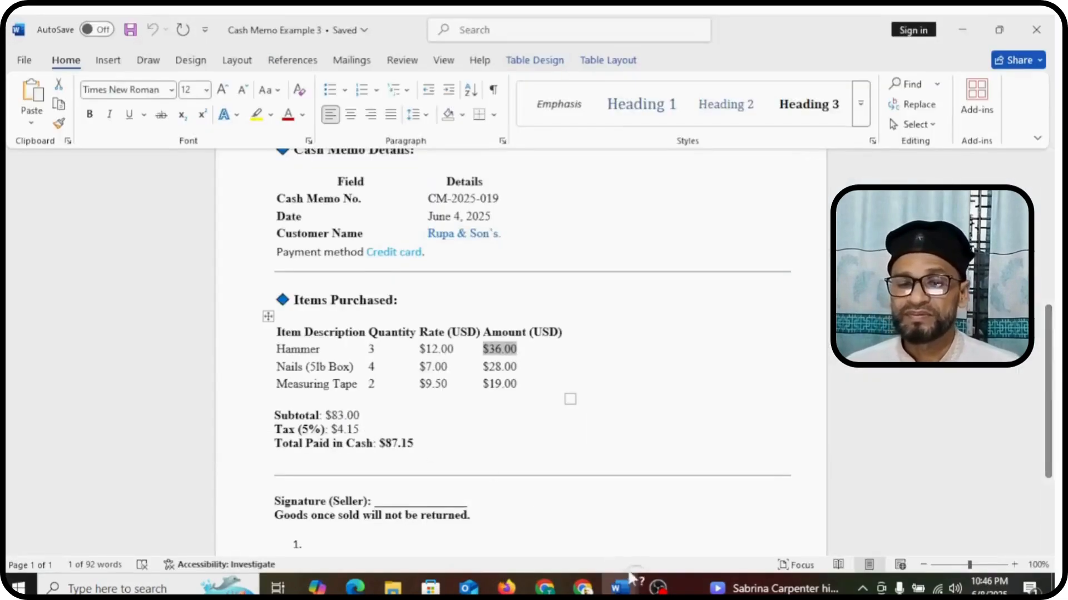
left_click(582, 589)
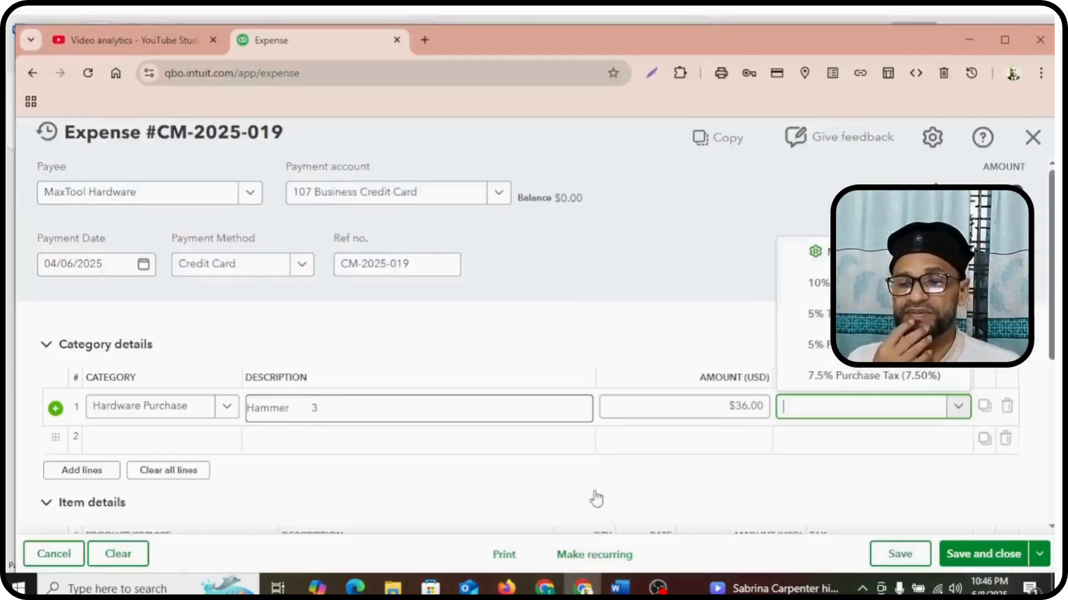
left_click(812, 315)
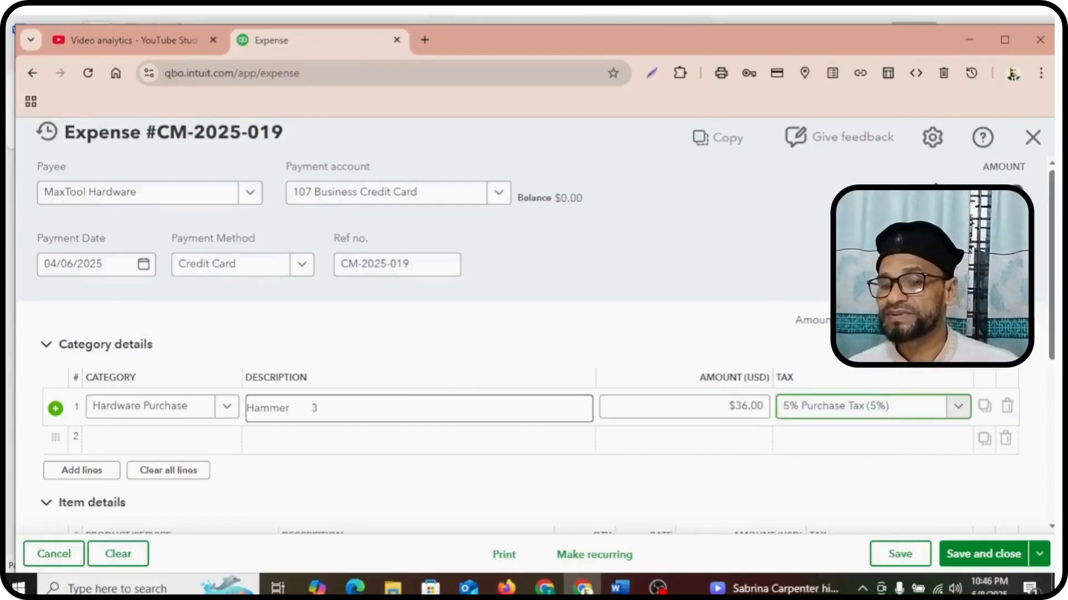
Assign the existing Hardware Purchase account as the category of the second expense line.
scroll(801, 418, "down", 3)
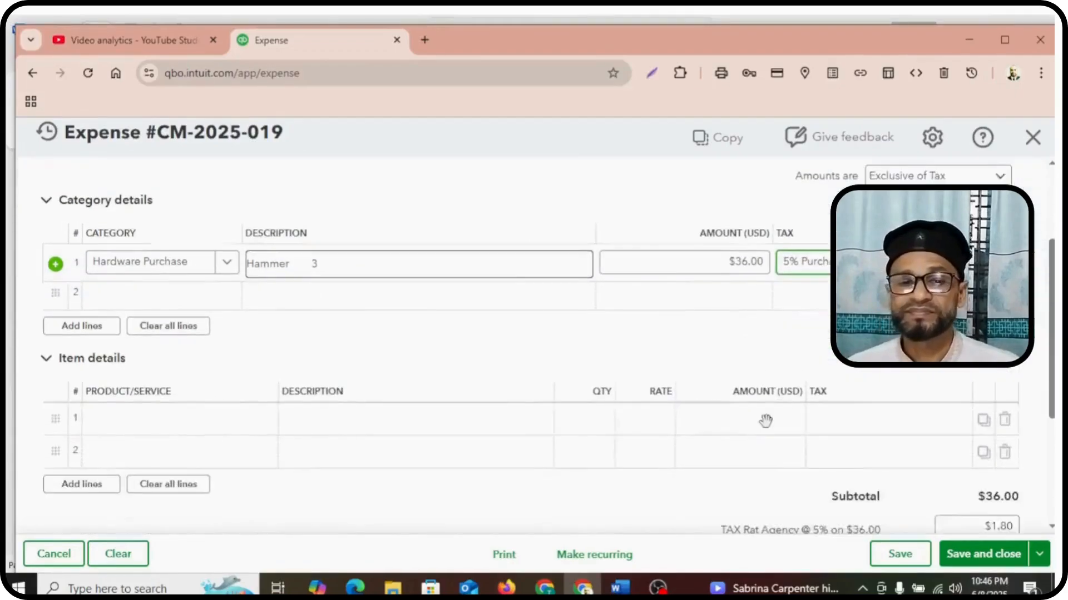
left_click(182, 299)
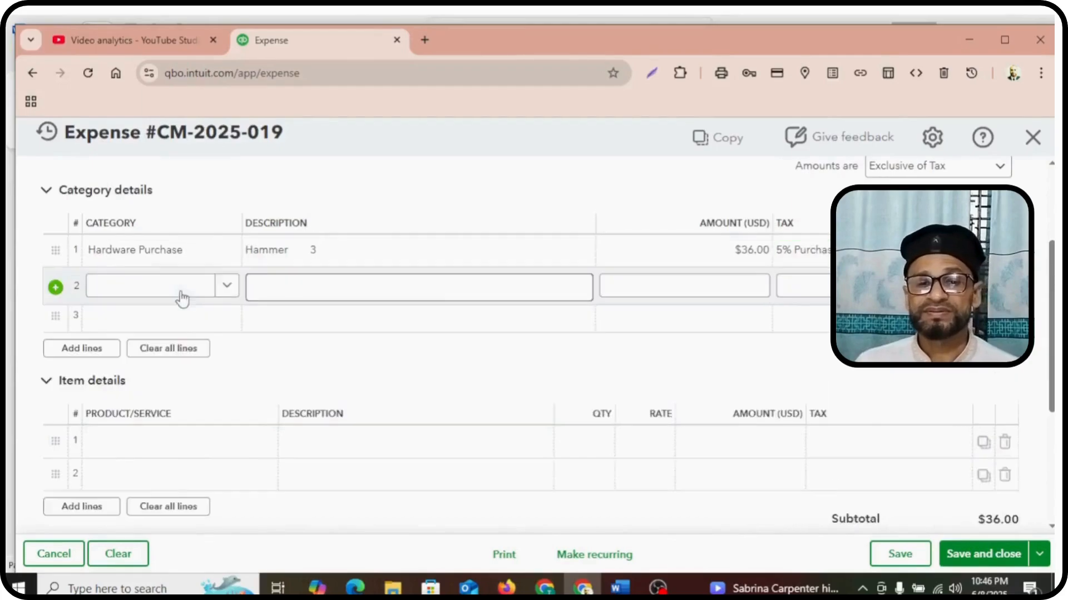
scroll(182, 304, "up", 1)
type("Hardware")
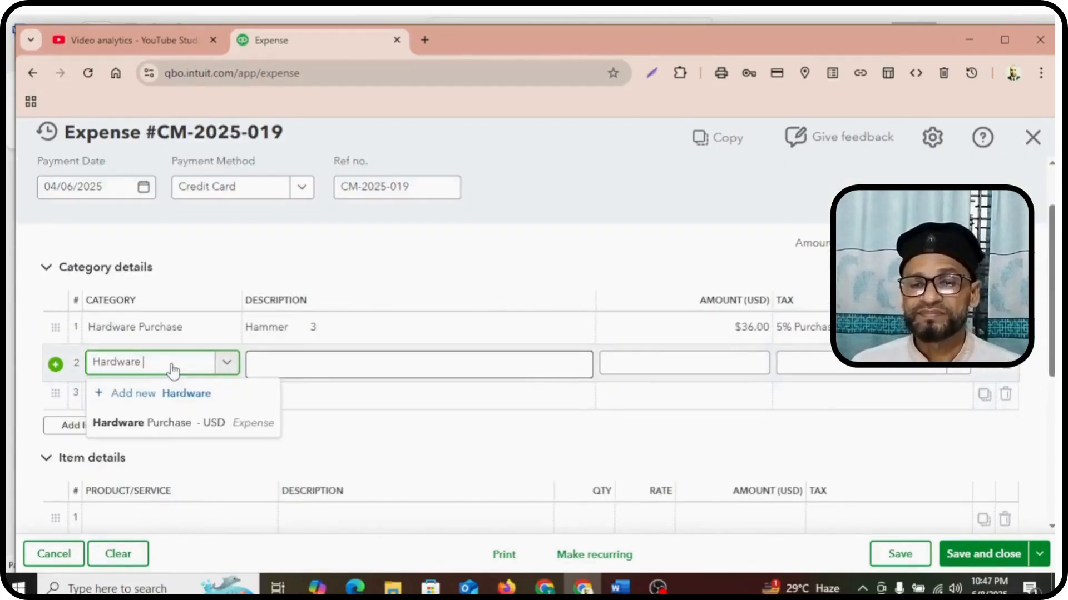
left_click(197, 424)
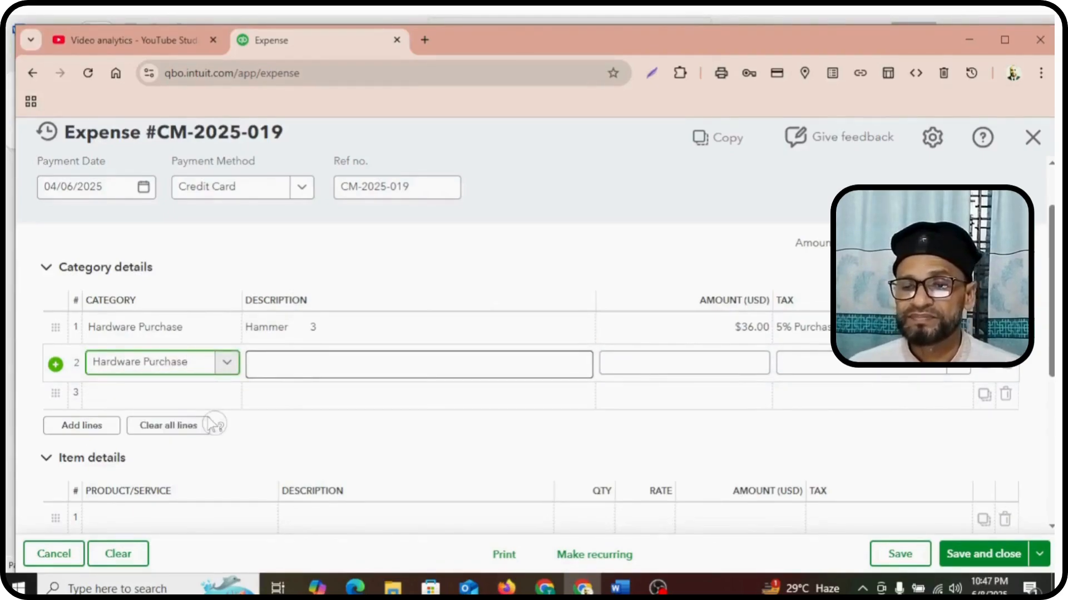
Copy the Nails (5lb Box) item with its quantity 4 from the Word memo into the second expense line's description in QuickBooks.
key("Tab")
left_click(619, 588)
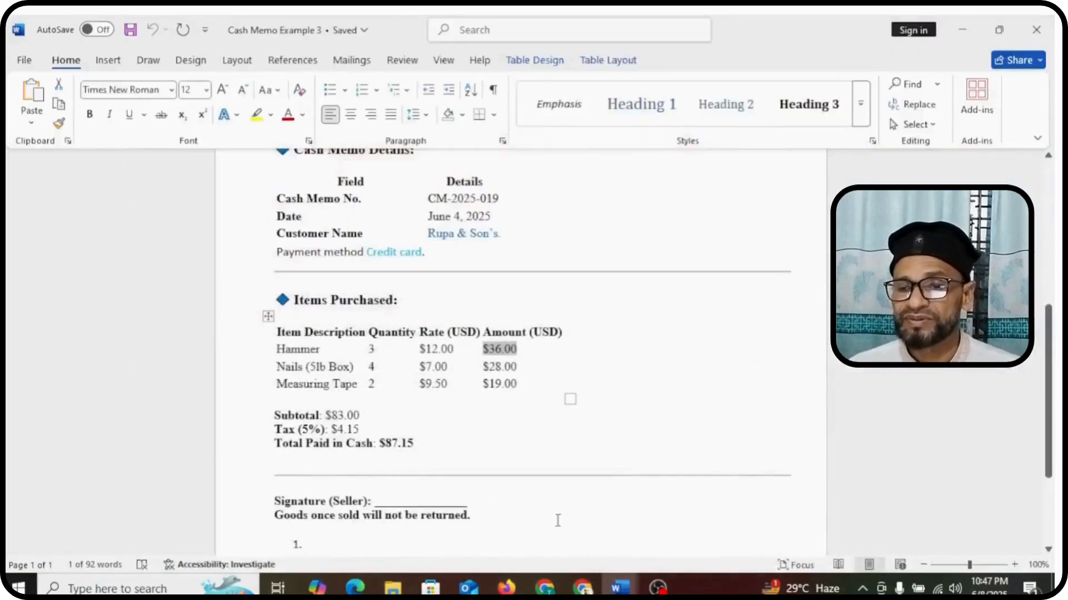
left_click(280, 366)
left_click_drag(303, 368, 414, 367)
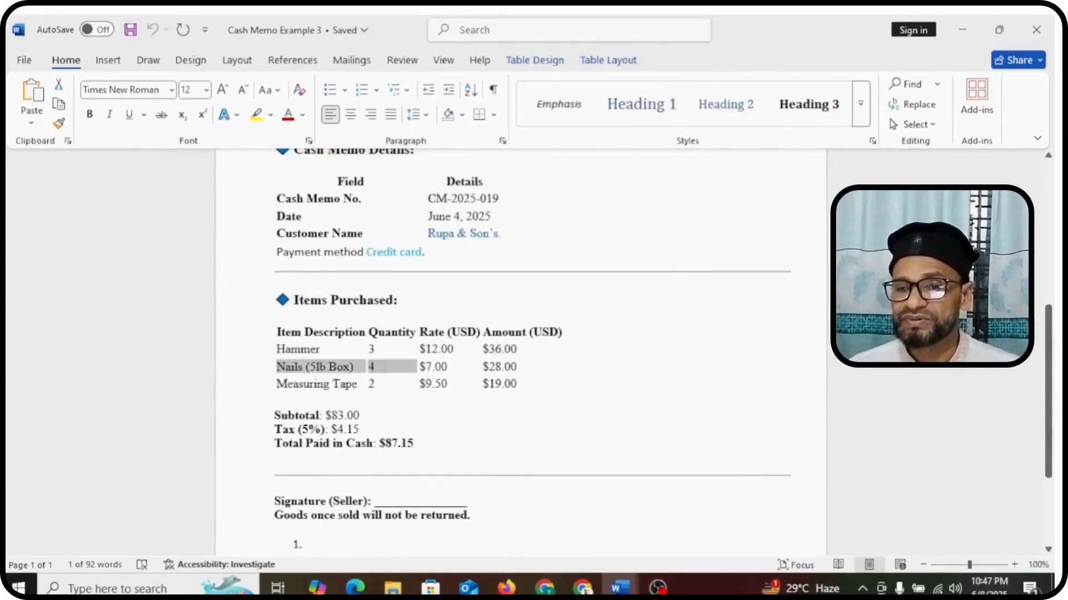
right_click(390, 369)
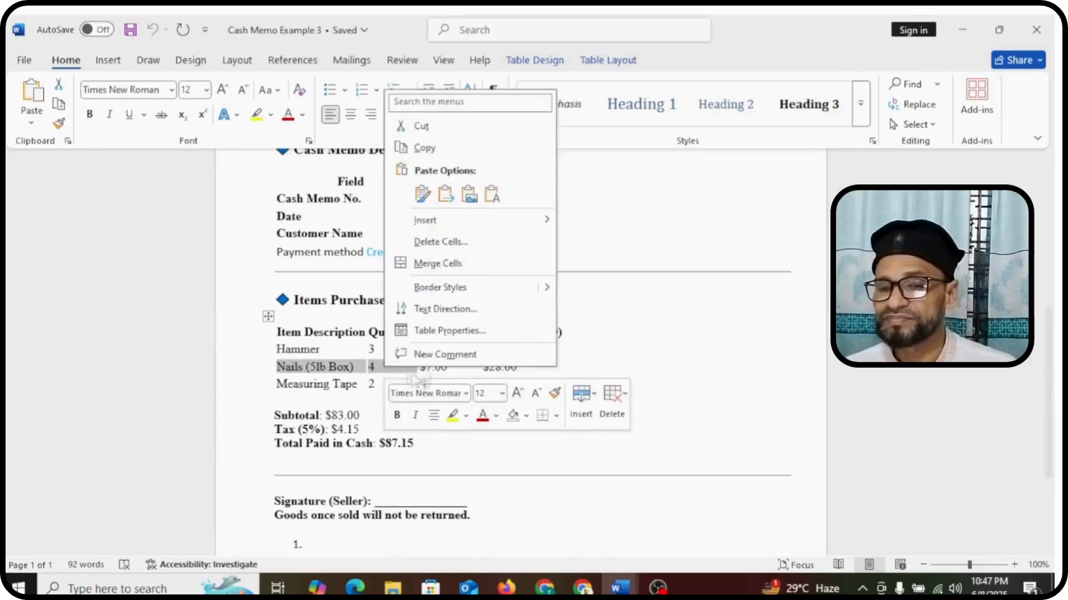
left_click(445, 149)
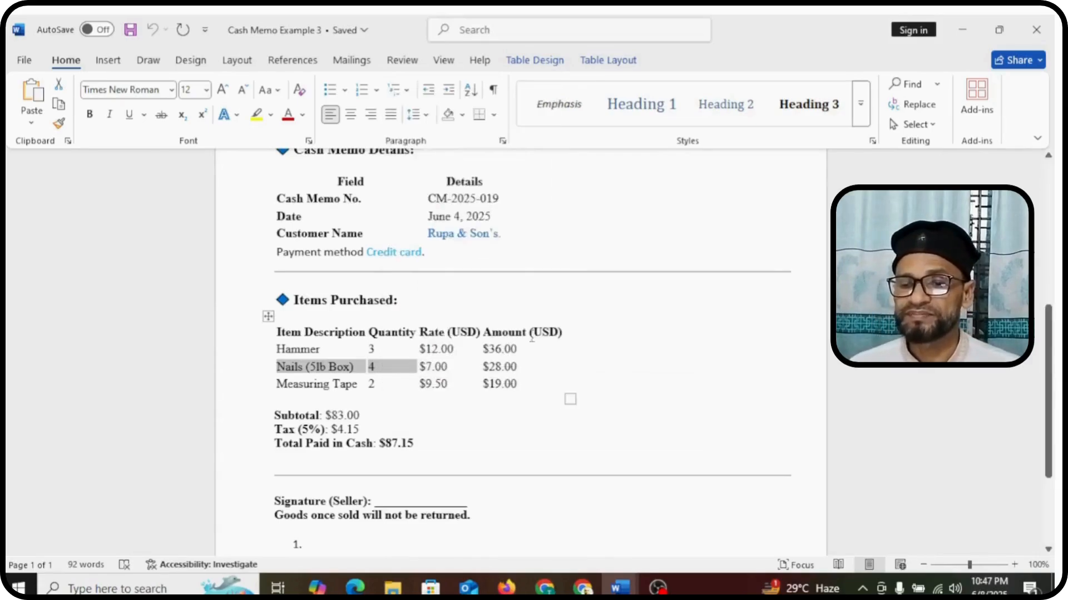
key("alt+Tab")
right_click(295, 361)
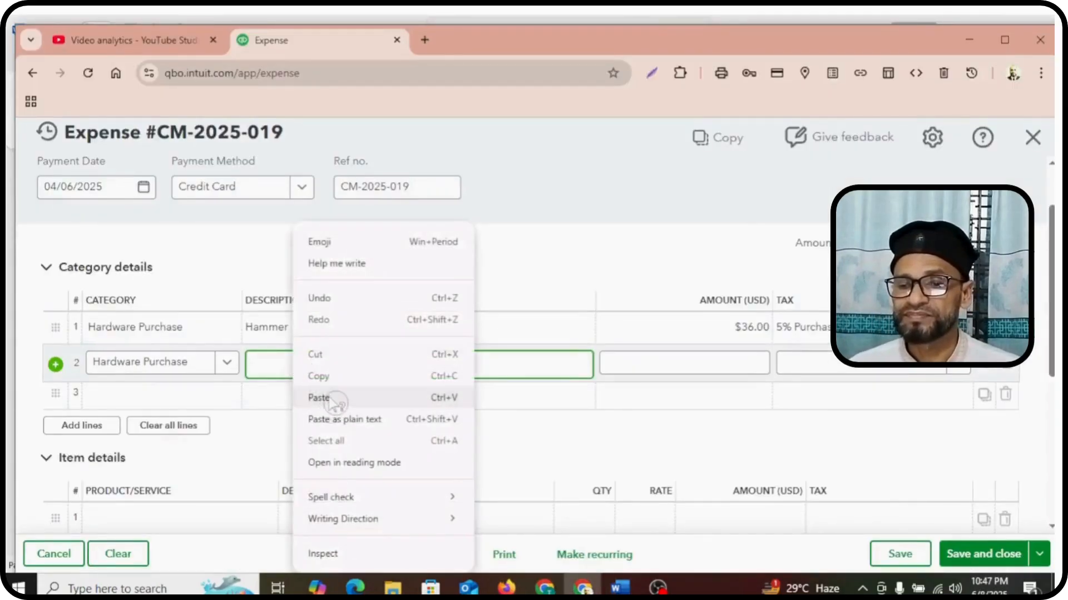
left_click(328, 394)
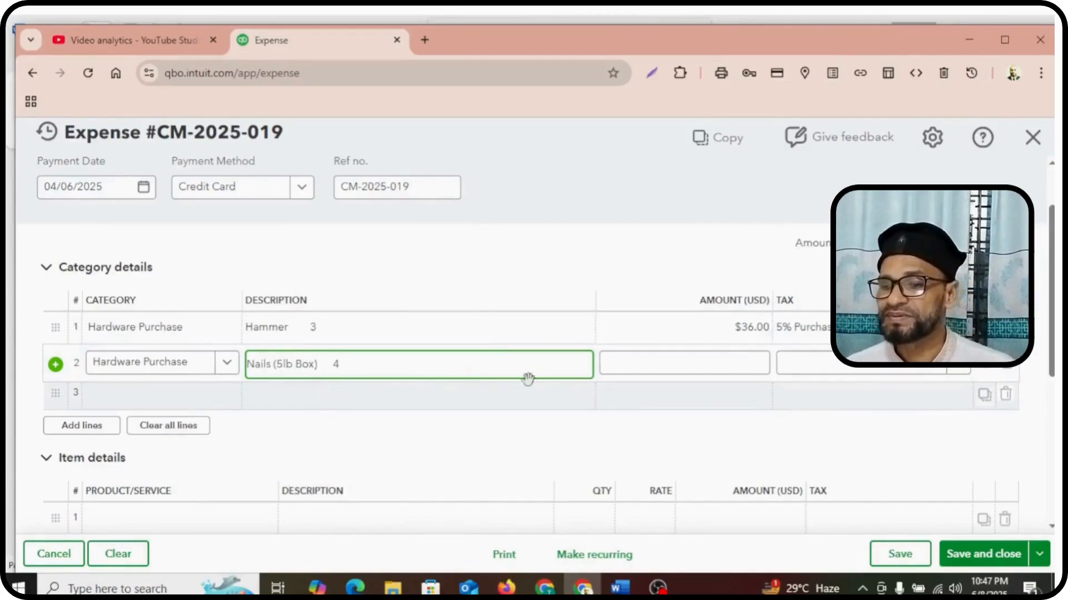
Copy the nails amount $28.00 from the Word memo into the second expense line in QuickBooks and set its tax to 5% Purchase Tax (5%).
key("alt+Tab")
left_click_drag(520, 368, 482, 368)
right_click(503, 372)
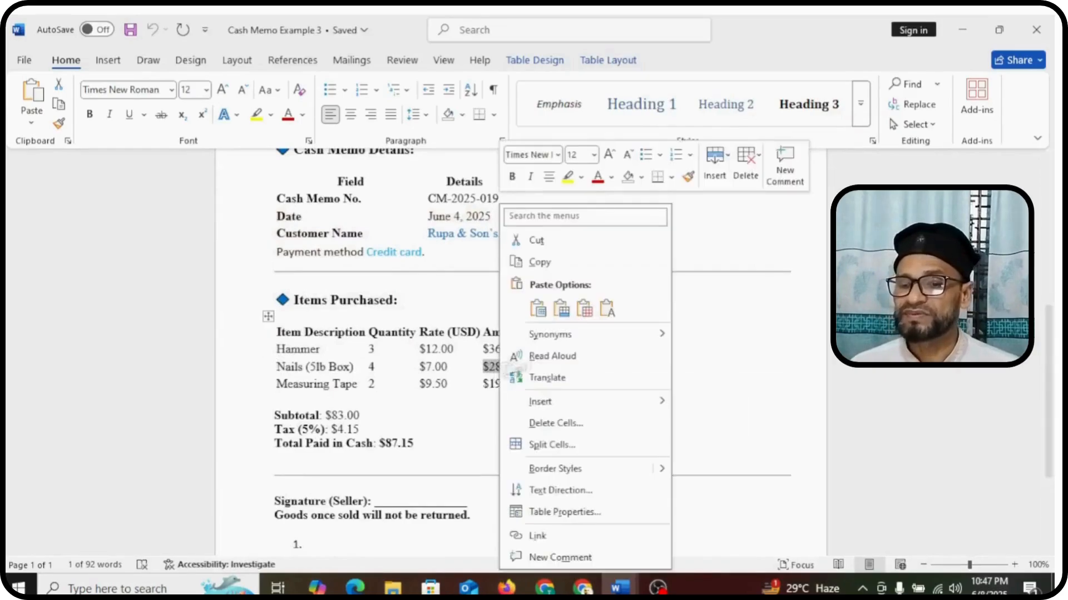
left_click(562, 266)
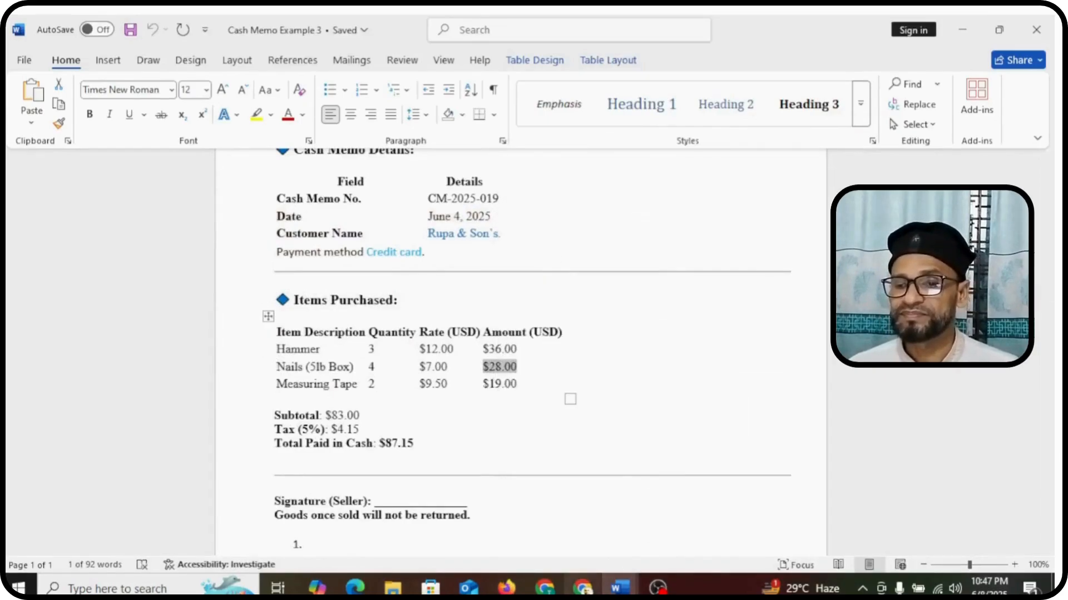
left_click(582, 588)
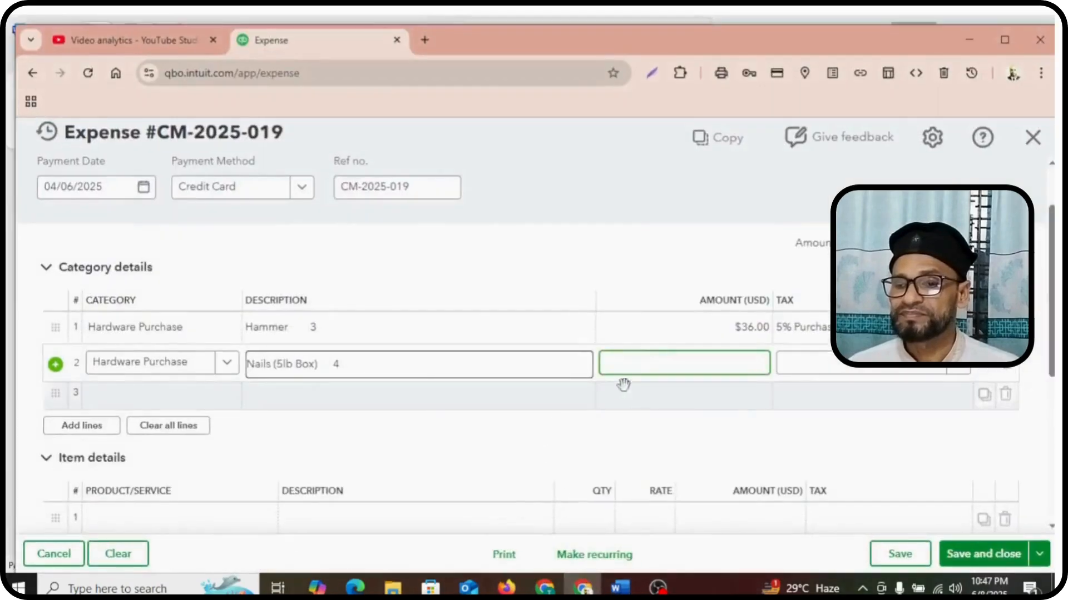
right_click(634, 365)
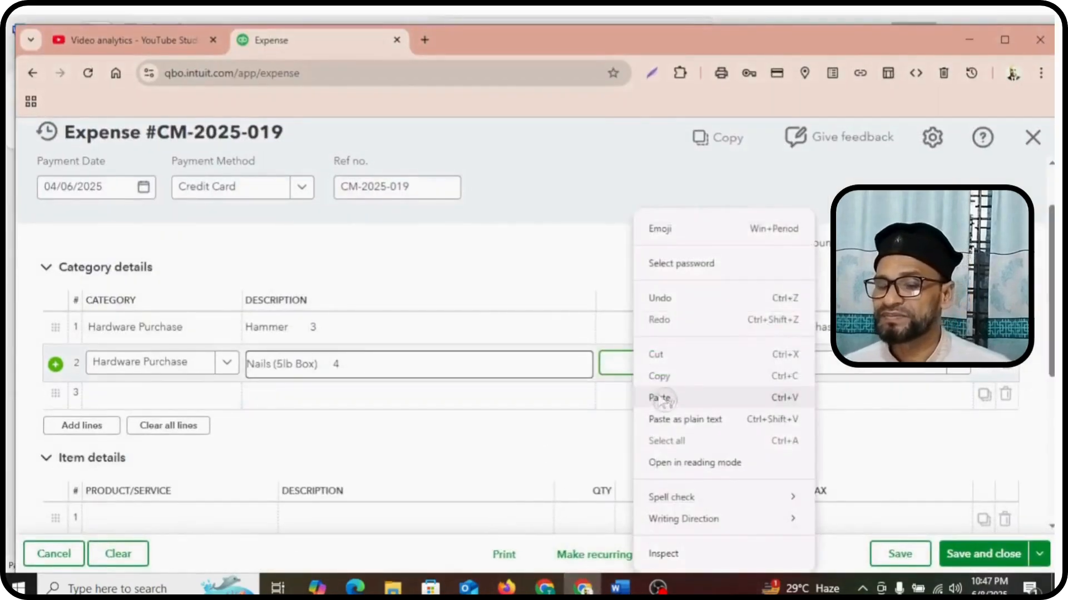
left_click(661, 396)
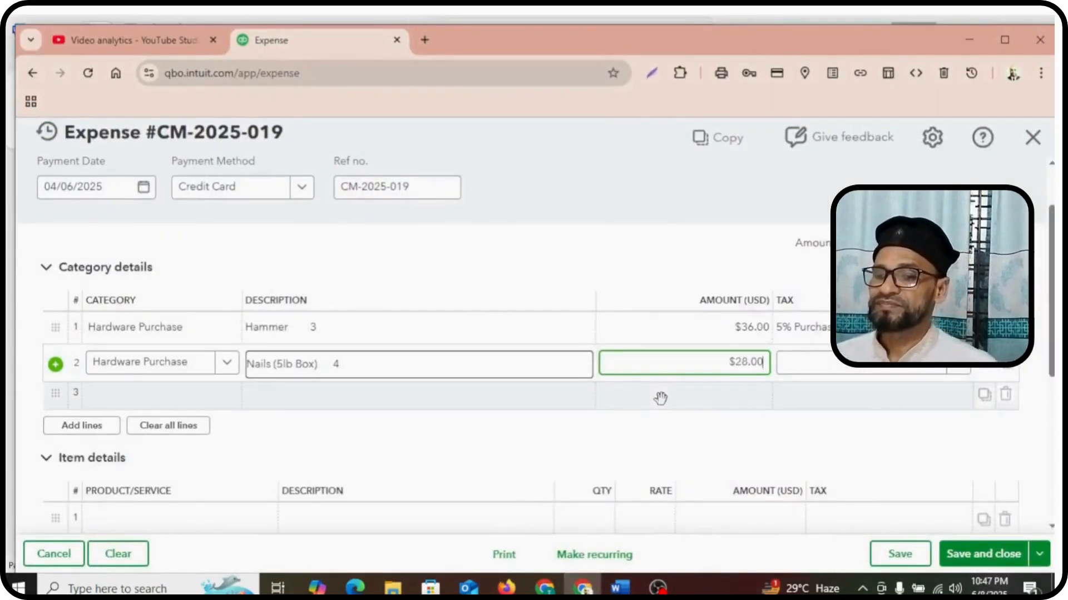
left_click(819, 363)
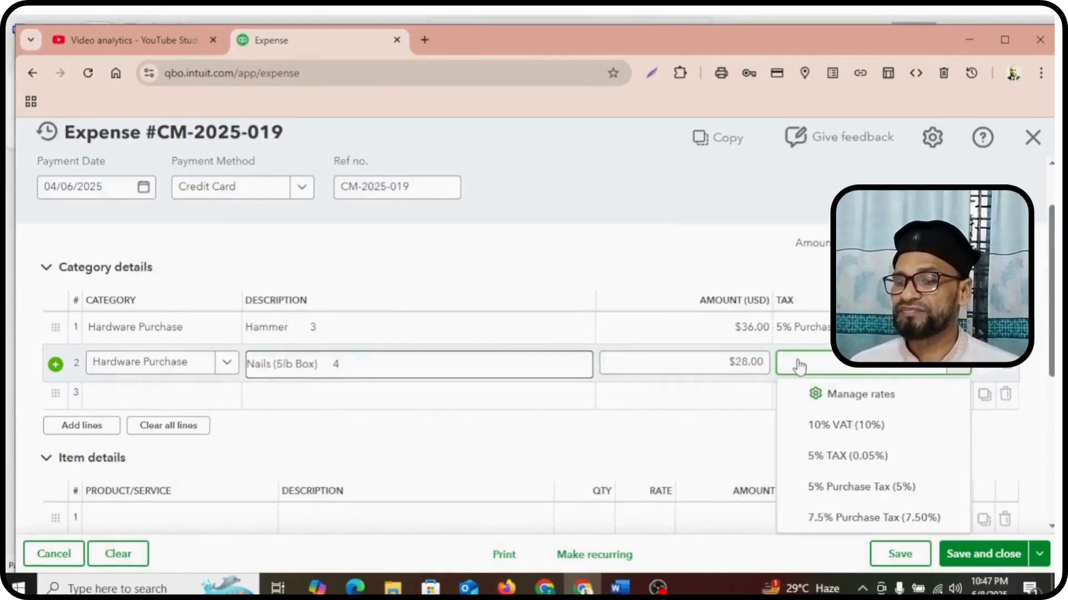
left_click(870, 487)
Assign the existing Hardware Purchase account as the category of the third expense line.
left_click(168, 400)
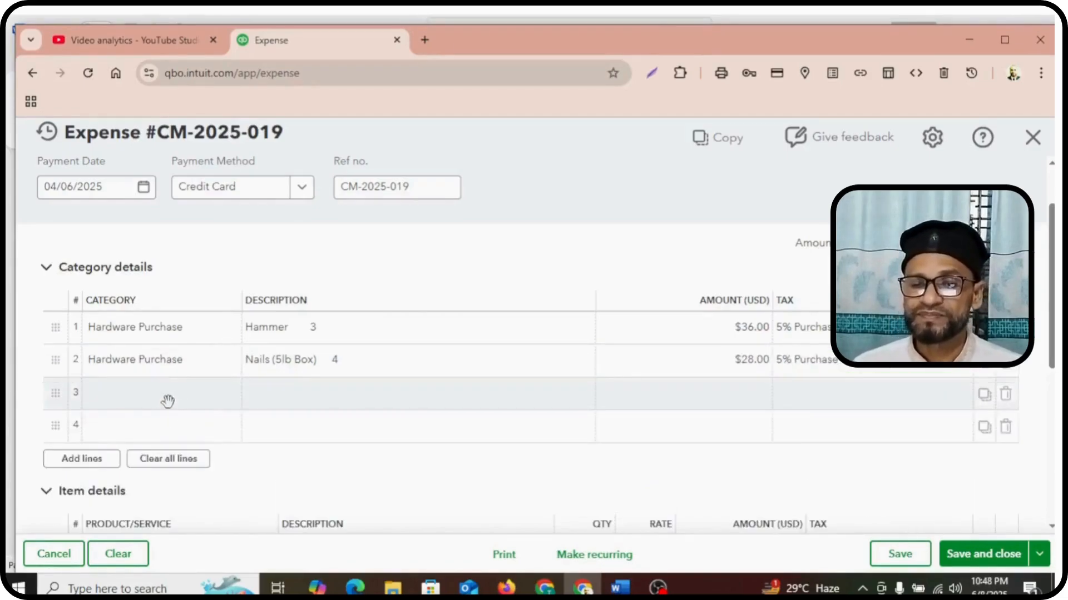
type("Har")
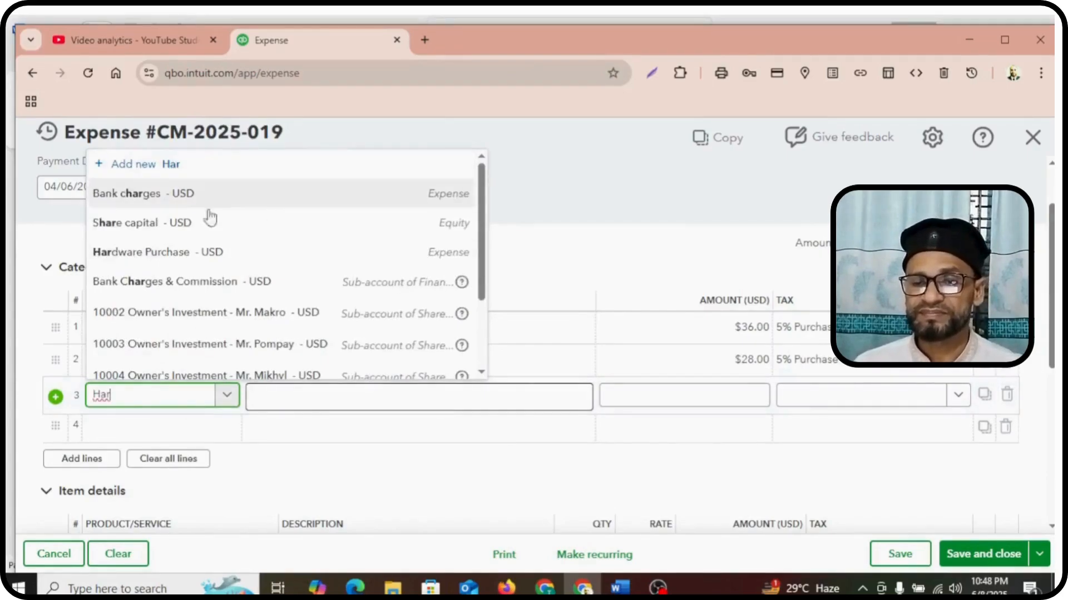
left_click(194, 254)
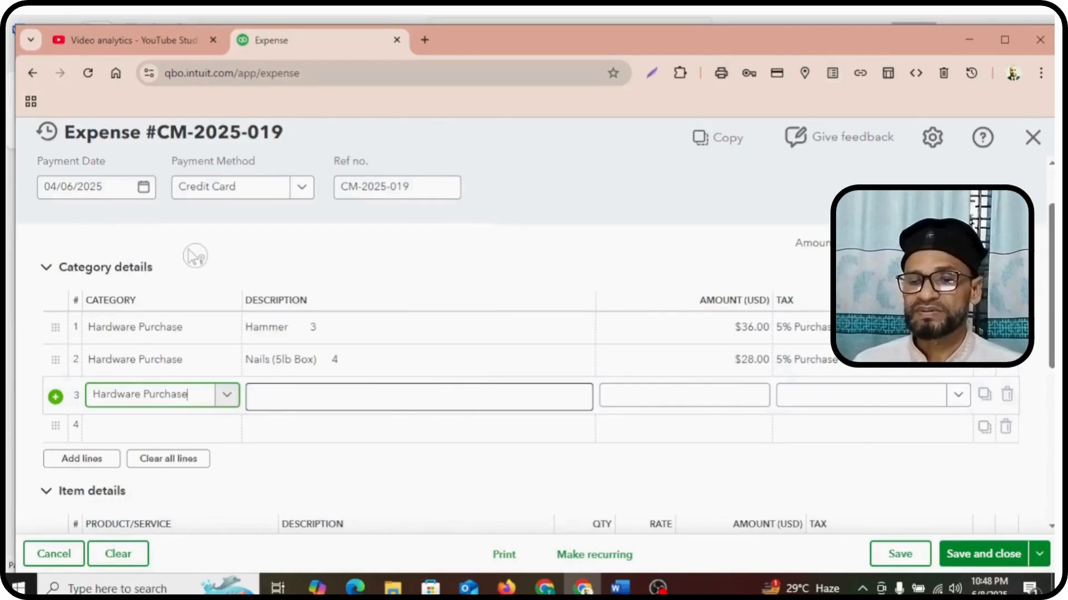
Copy the Measuring Tape item with its quantity 2 from the Word memo into the third expense line's description in QuickBooks.
left_click(333, 402)
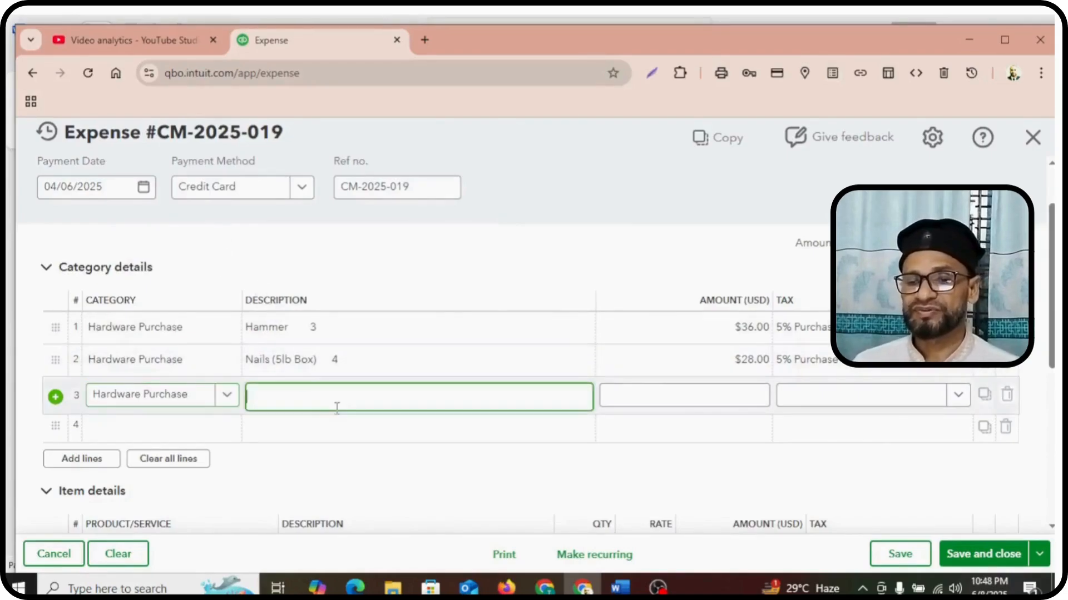
key("alt+Tab")
left_click_drag(327, 393, 368, 388)
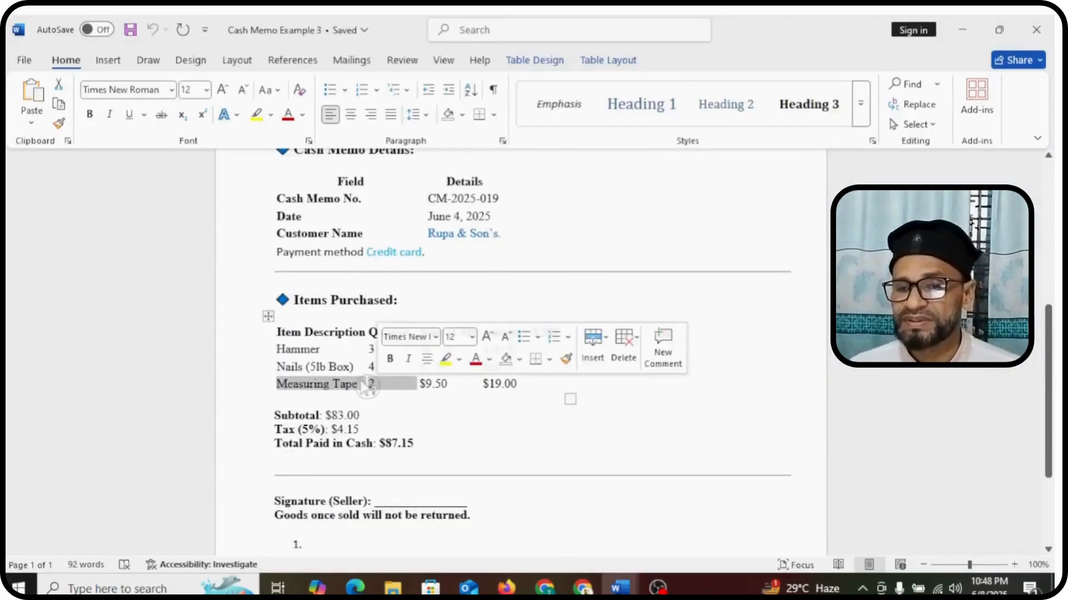
right_click(366, 387)
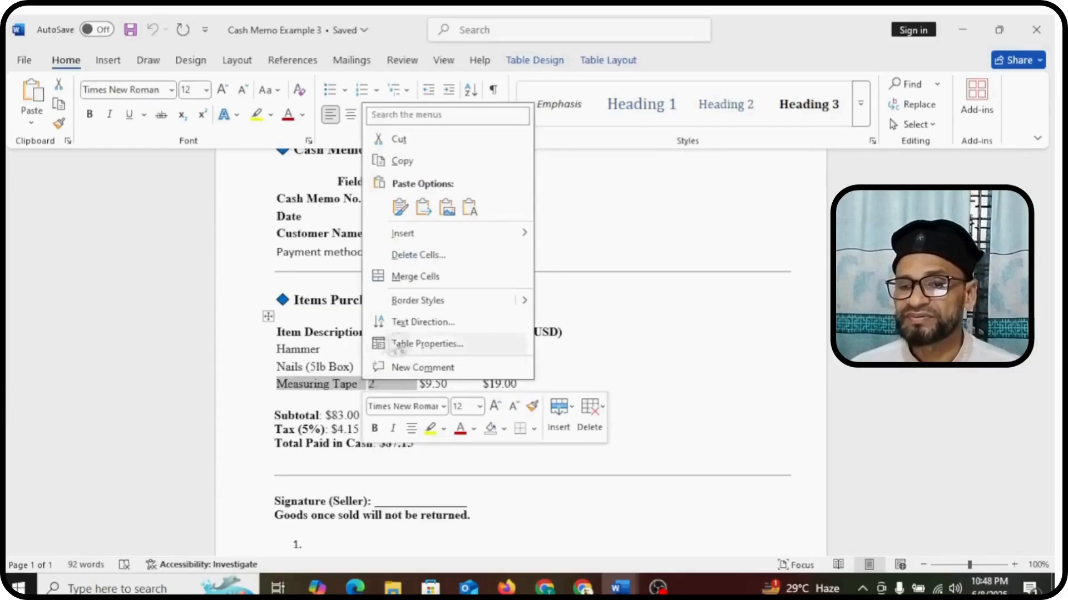
left_click(418, 162)
left_click(582, 588)
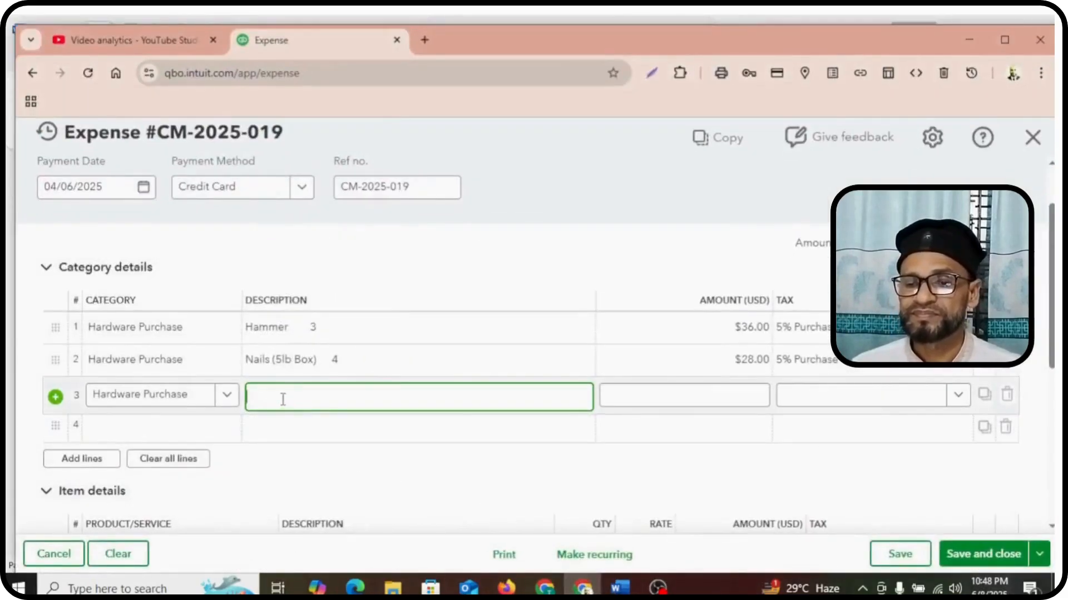
right_click(284, 400)
left_click(324, 223)
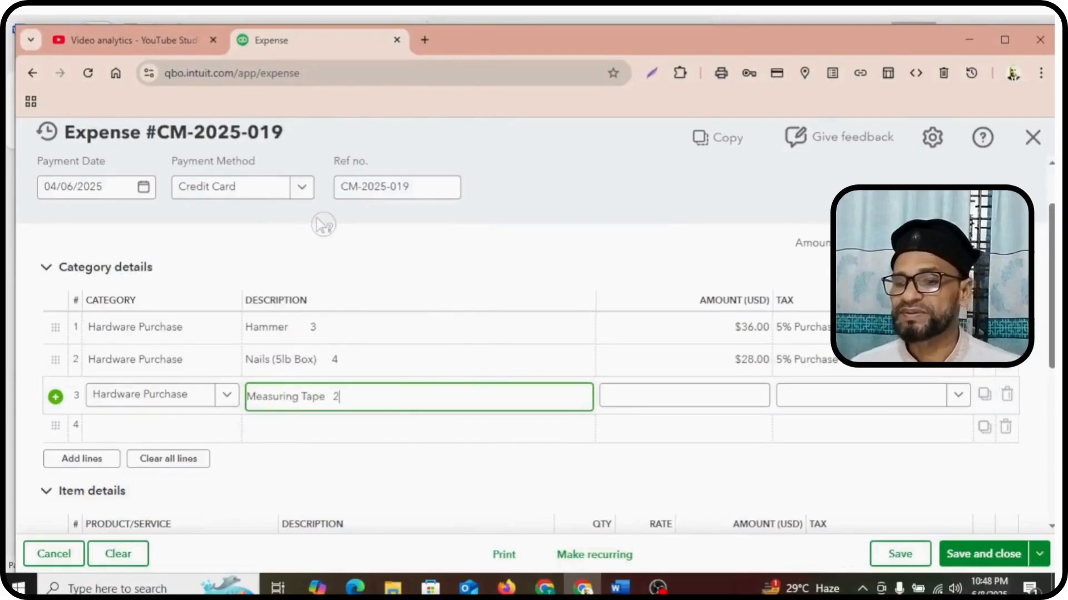
Copy the measuring tape amount $19.00 from the Word memo into the third expense line in QuickBooks and set its tax to 5% Purchase Tax (5%).
left_click(679, 400)
mouse_move(619, 588)
left_click(538, 512)
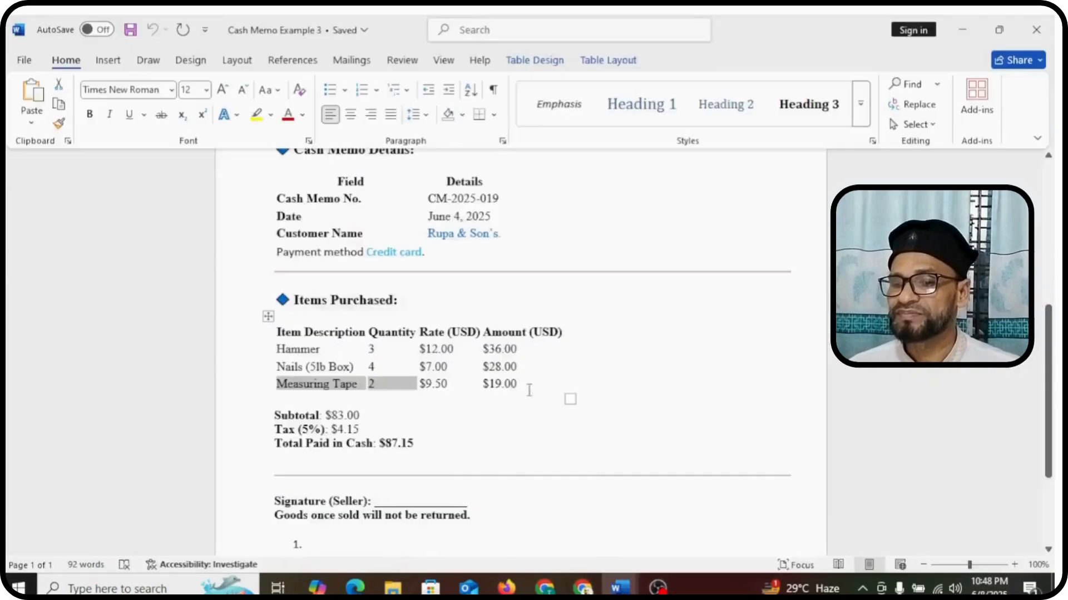
left_click_drag(488, 390, 490, 391)
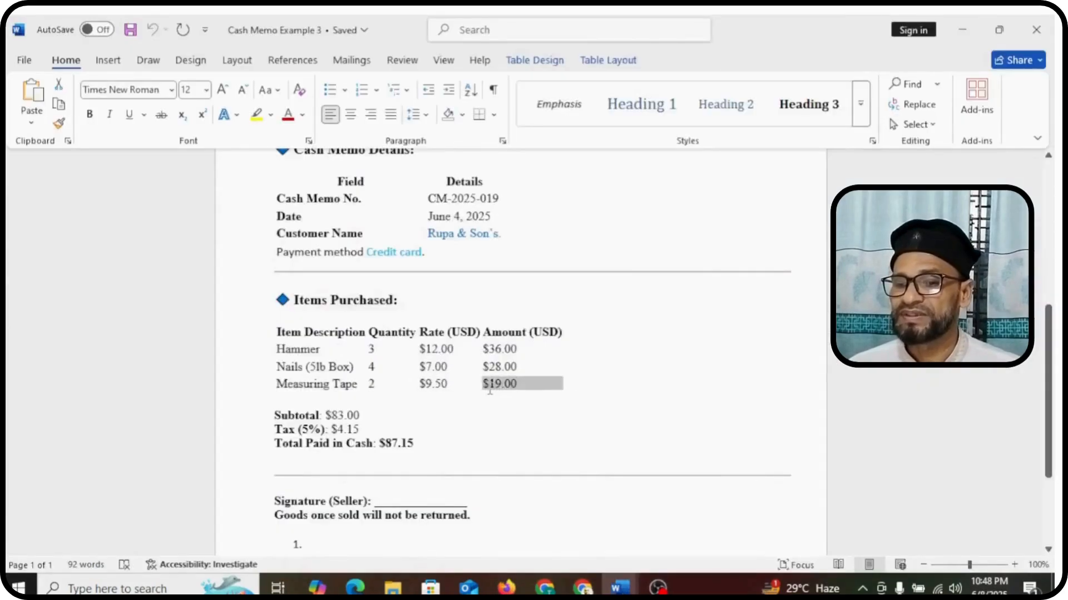
right_click(490, 390)
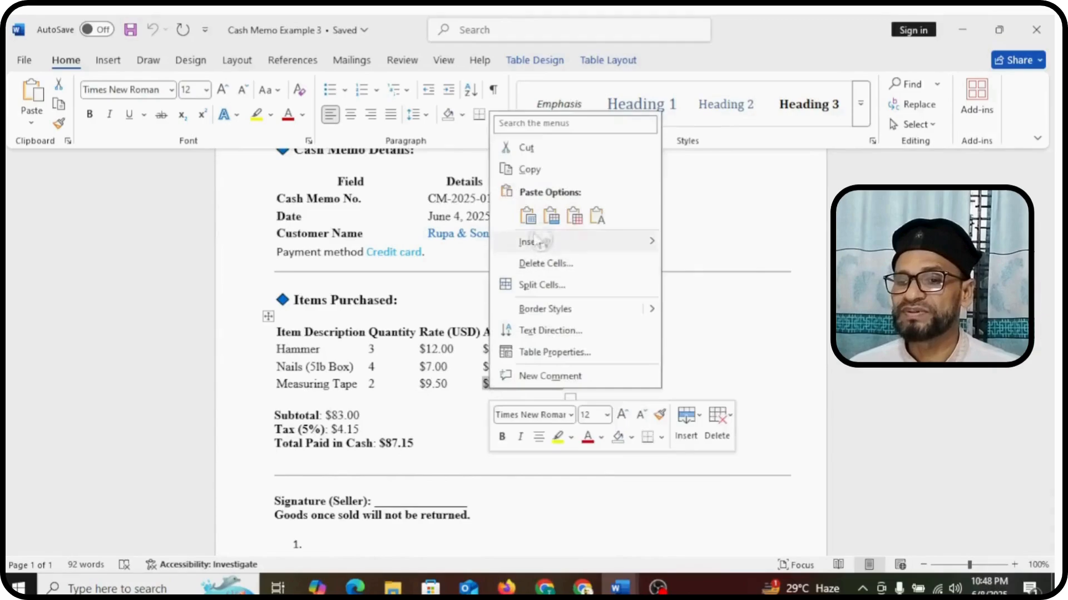
left_click(529, 169)
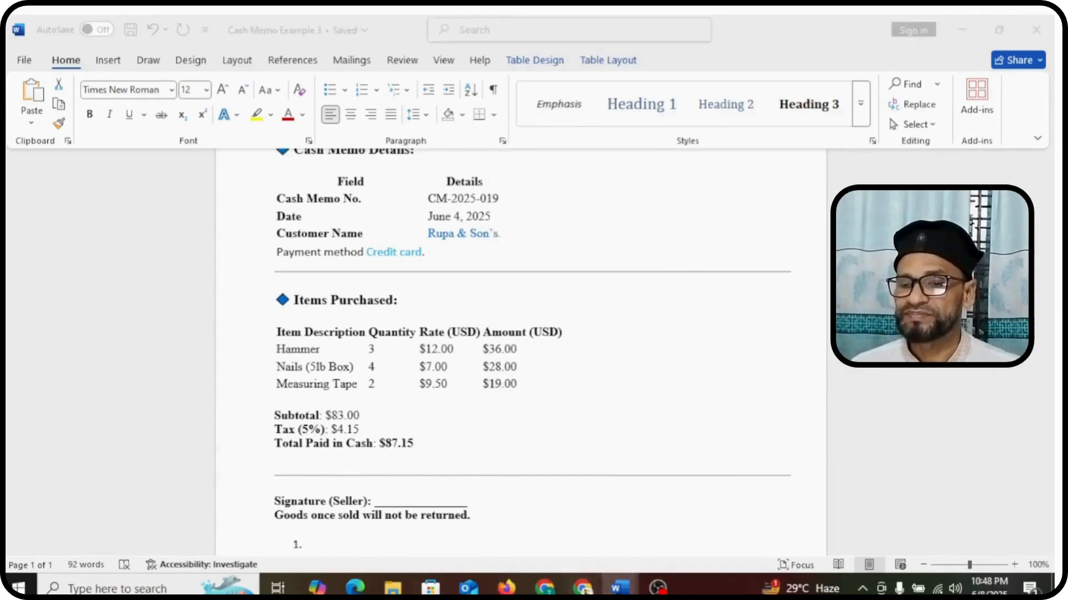
left_click(583, 588)
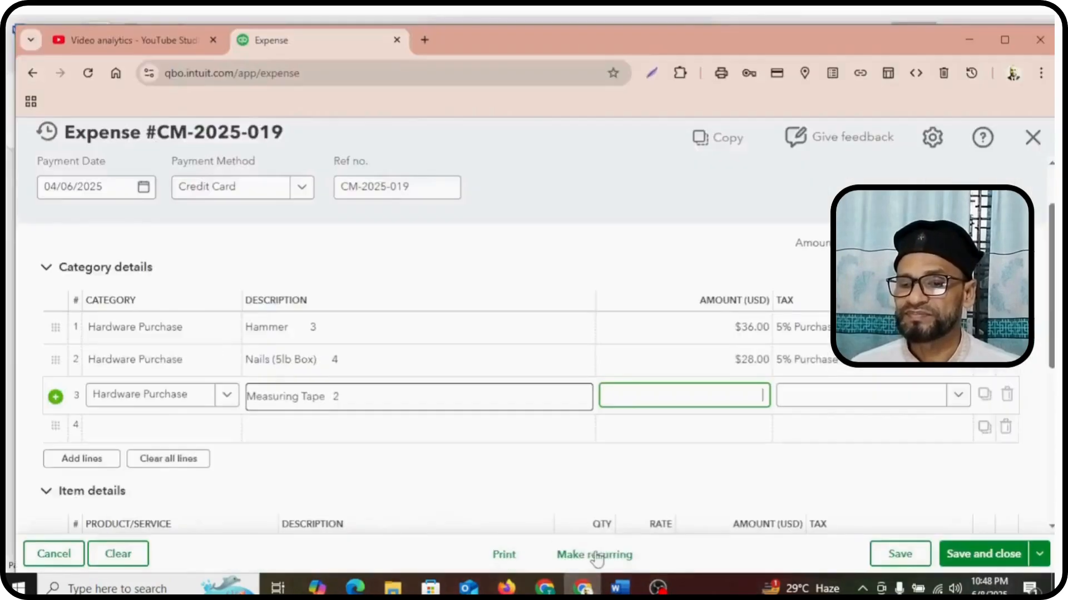
right_click(660, 399)
left_click(684, 223)
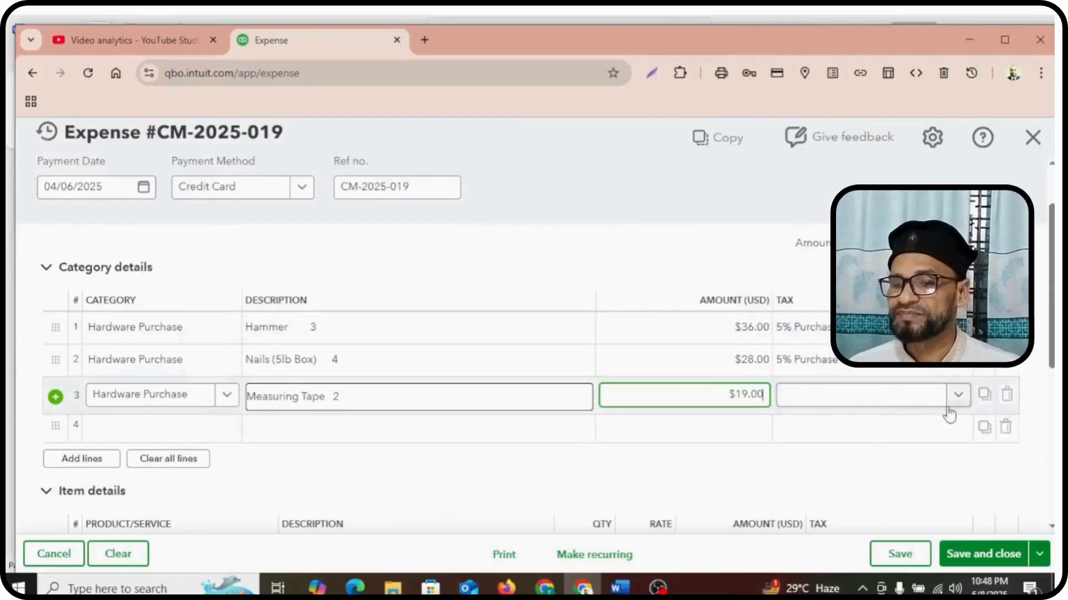
left_click(958, 395)
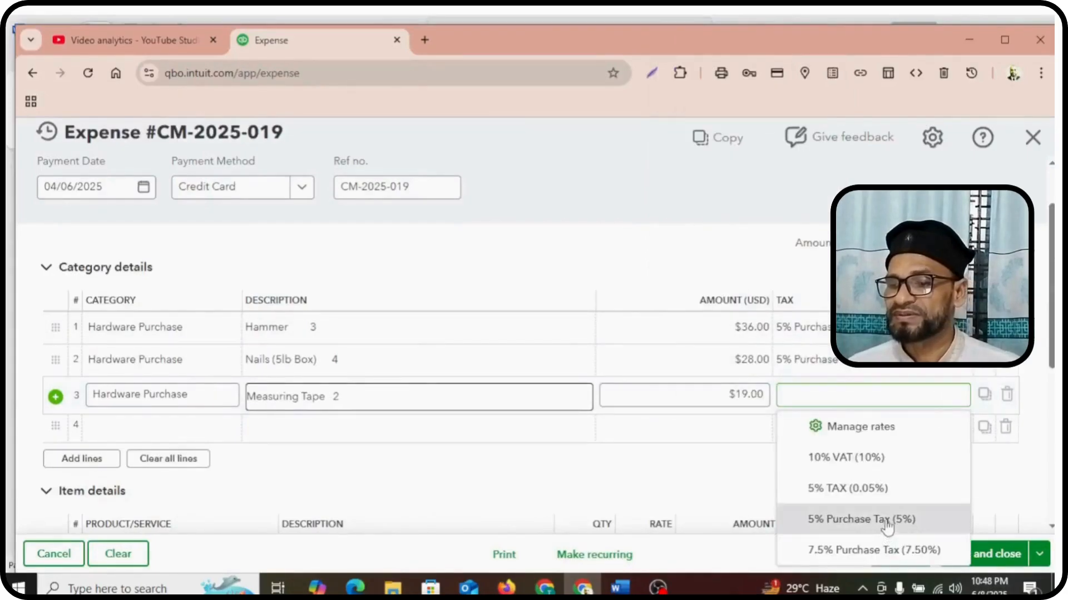
left_click(876, 512)
Compare the expense totals with the Word memo, and copy the Cash Memo No. and Date rows from its details table.
scroll(806, 477, "down", 4)
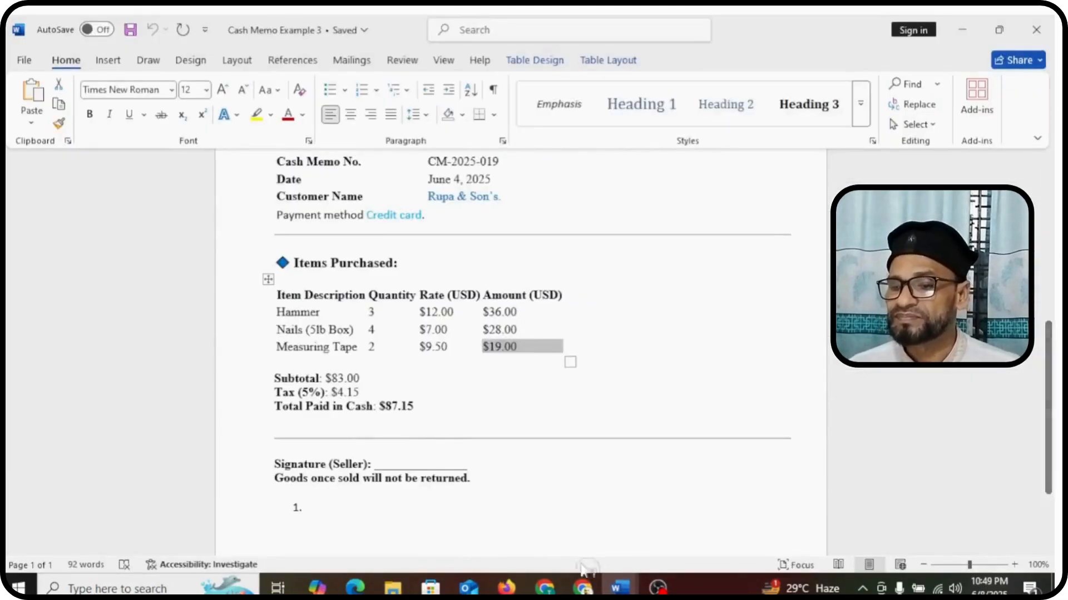
left_click(582, 588)
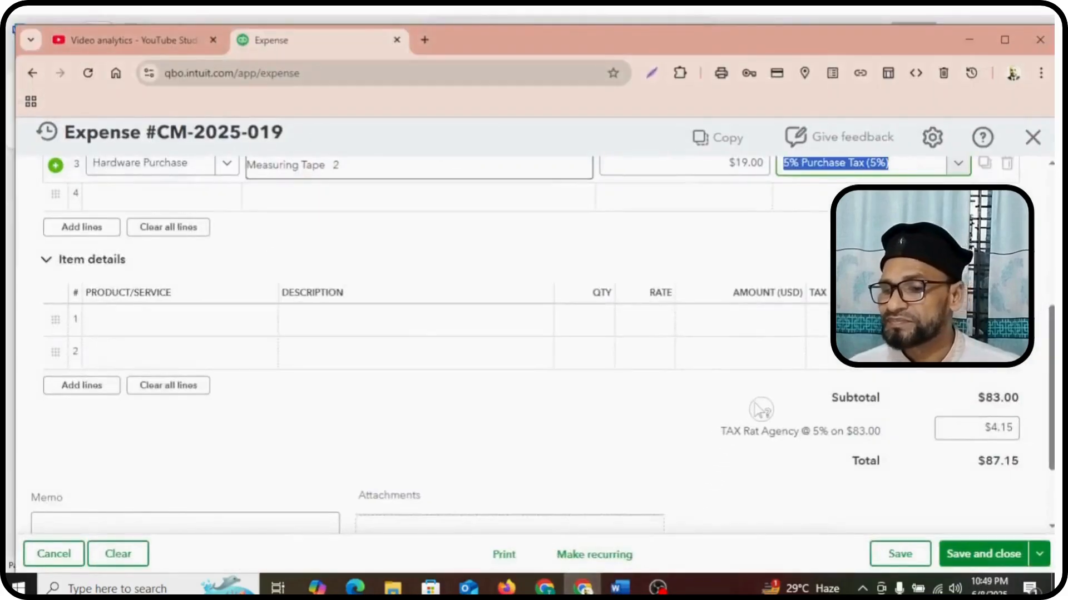
scroll(762, 412, "down", 3)
left_click(261, 447)
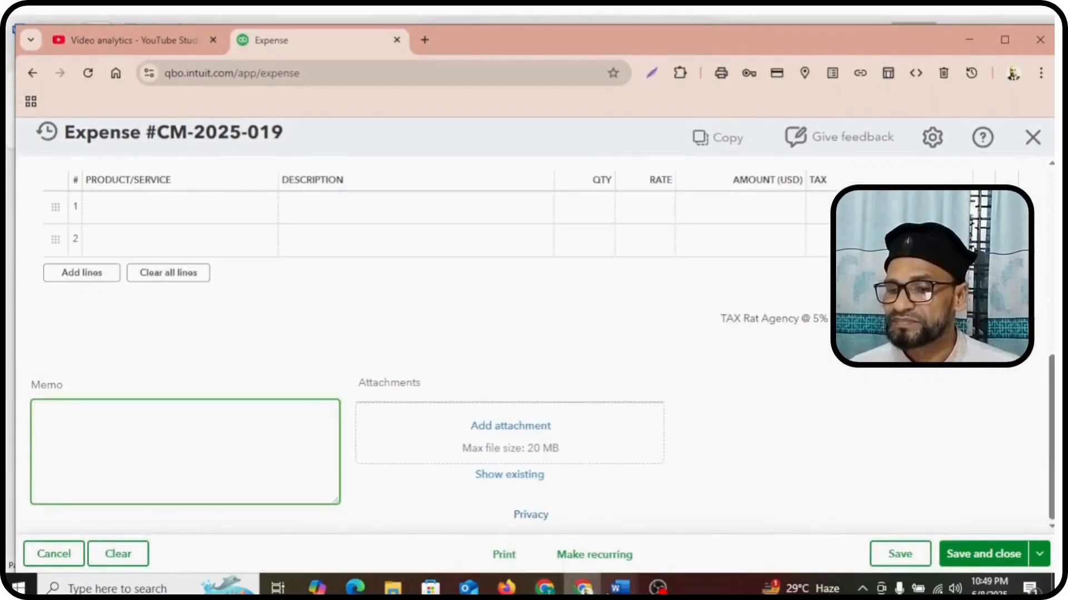
left_click(619, 588)
scroll(381, 384, "up", 2)
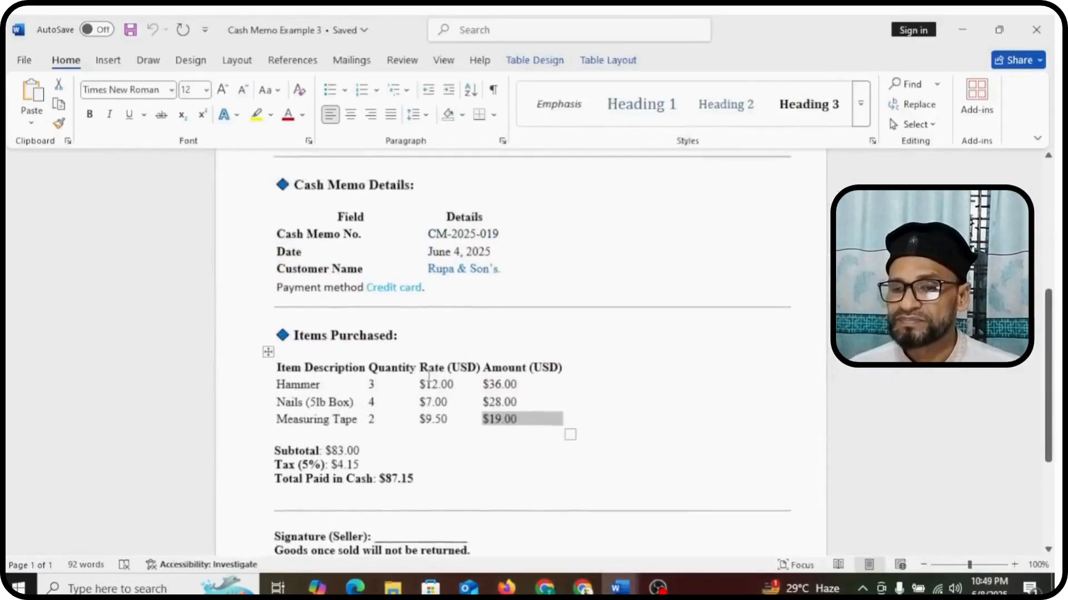
left_click_drag(278, 236, 472, 254)
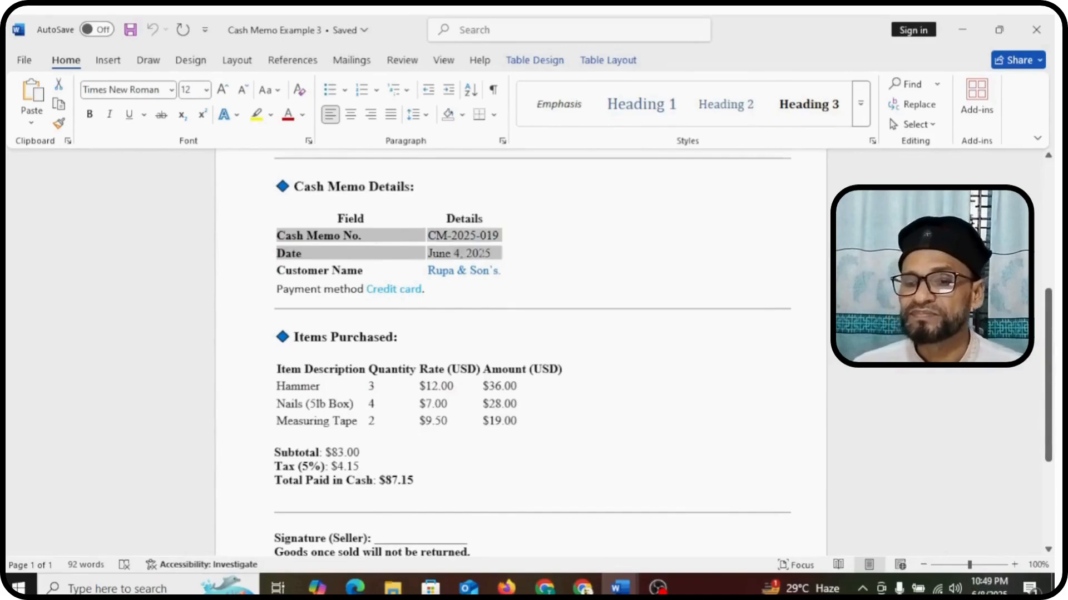
right_click(467, 245)
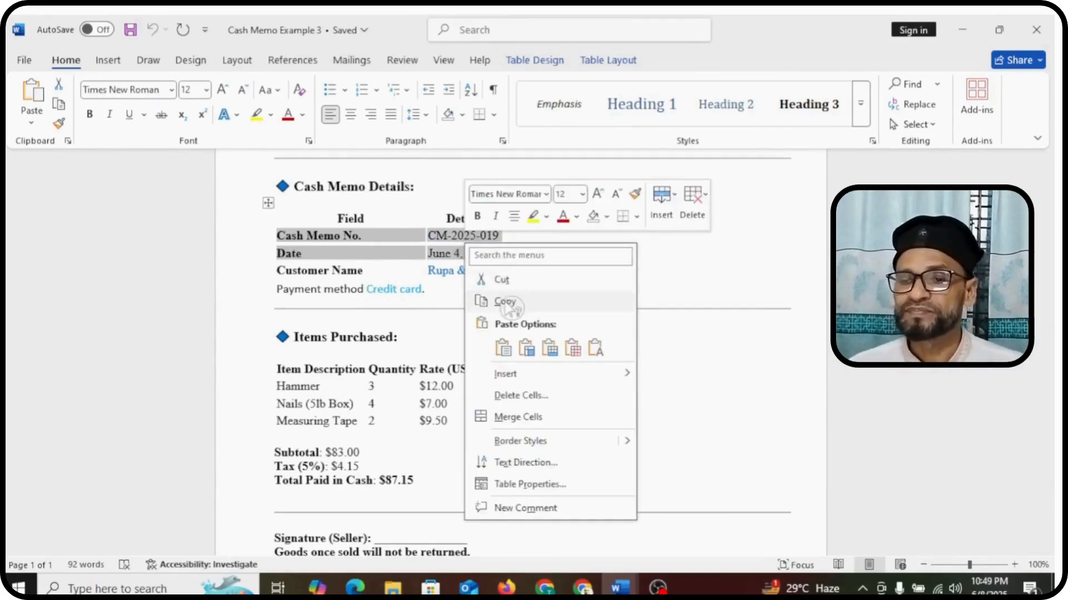
left_click(506, 303)
Paste the copied cash memo number and date into the Memo field of the QuickBooks expense.
left_click(618, 588)
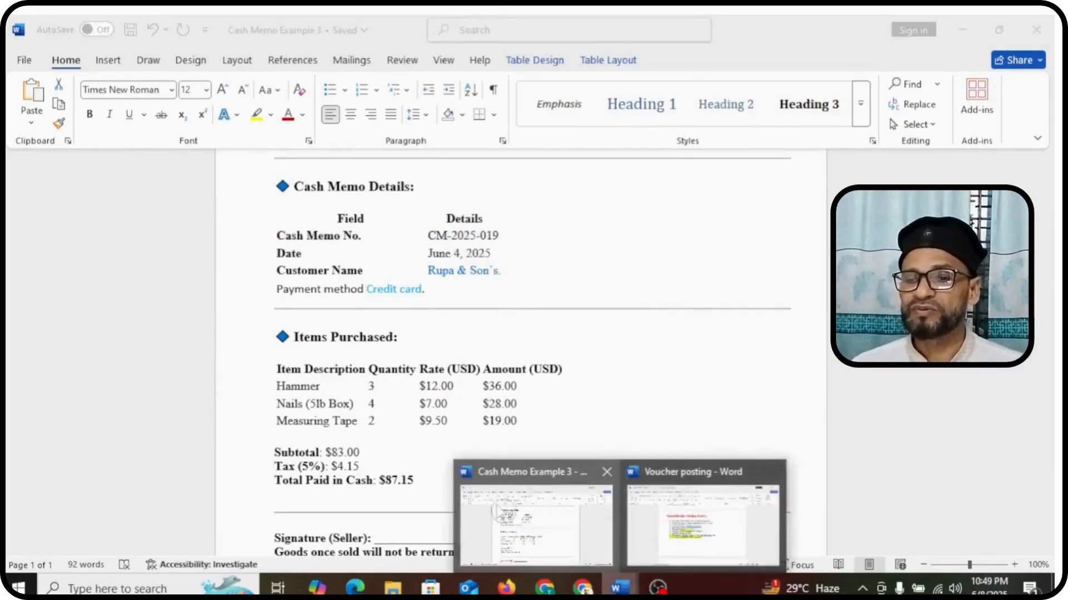
left_click(556, 520)
scroll(522, 480, "down", 3)
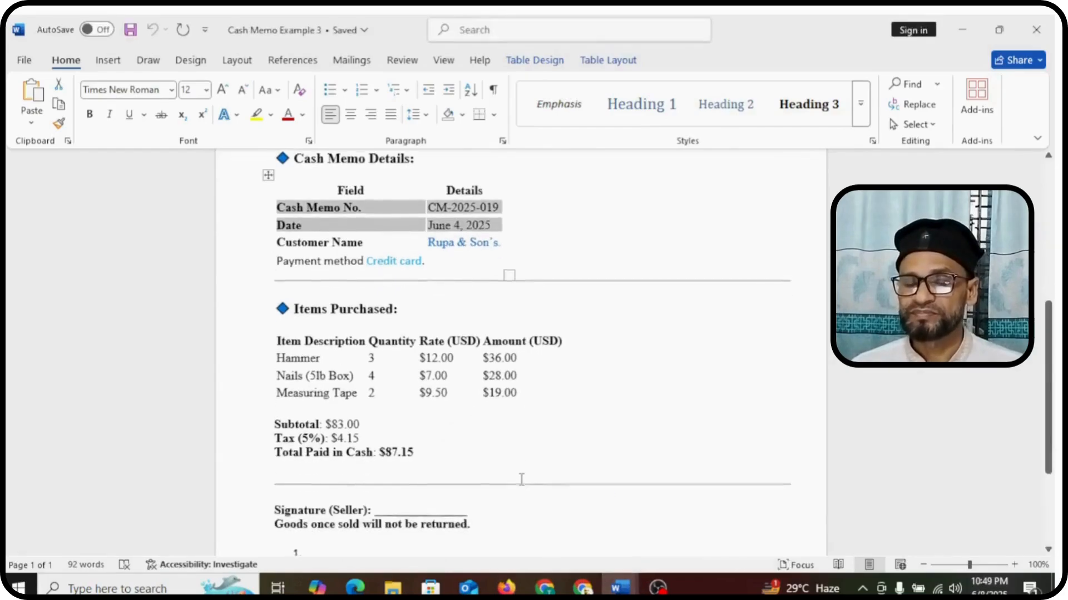
left_click(582, 587)
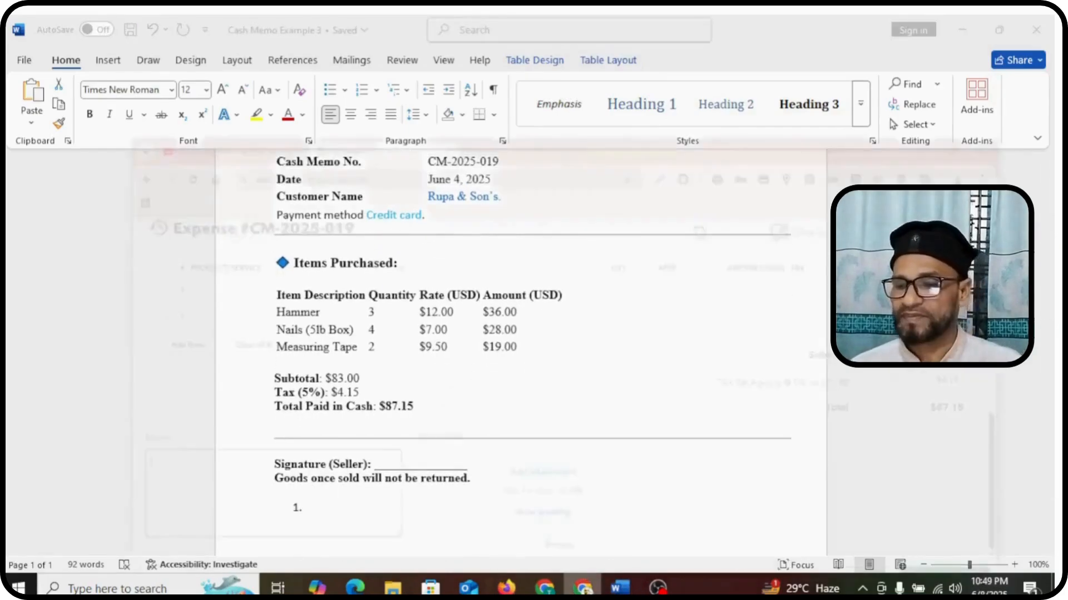
left_click(61, 457)
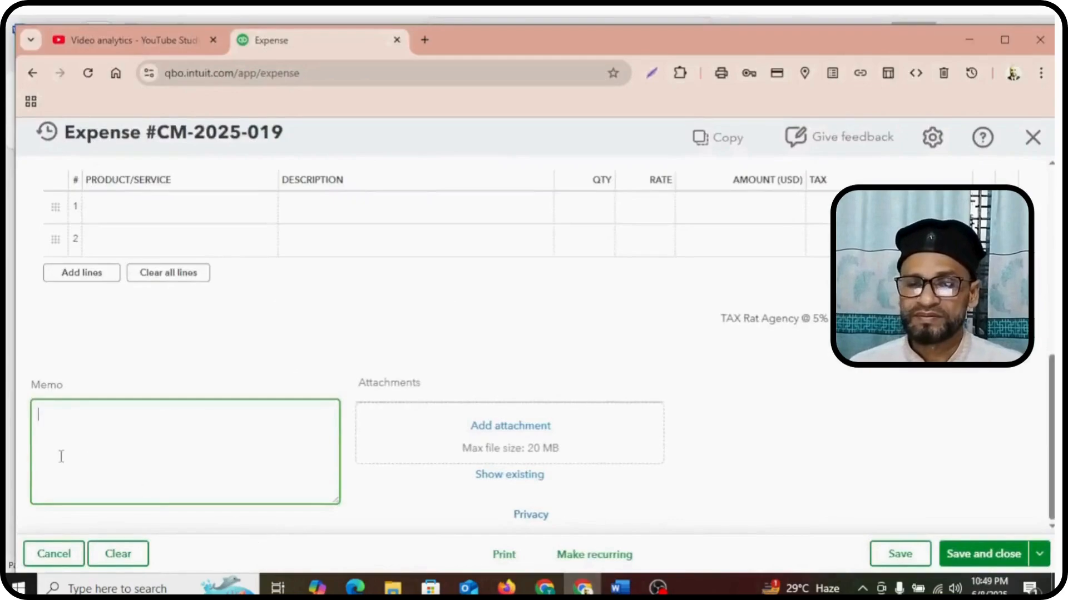
right_click(57, 429)
left_click(94, 249)
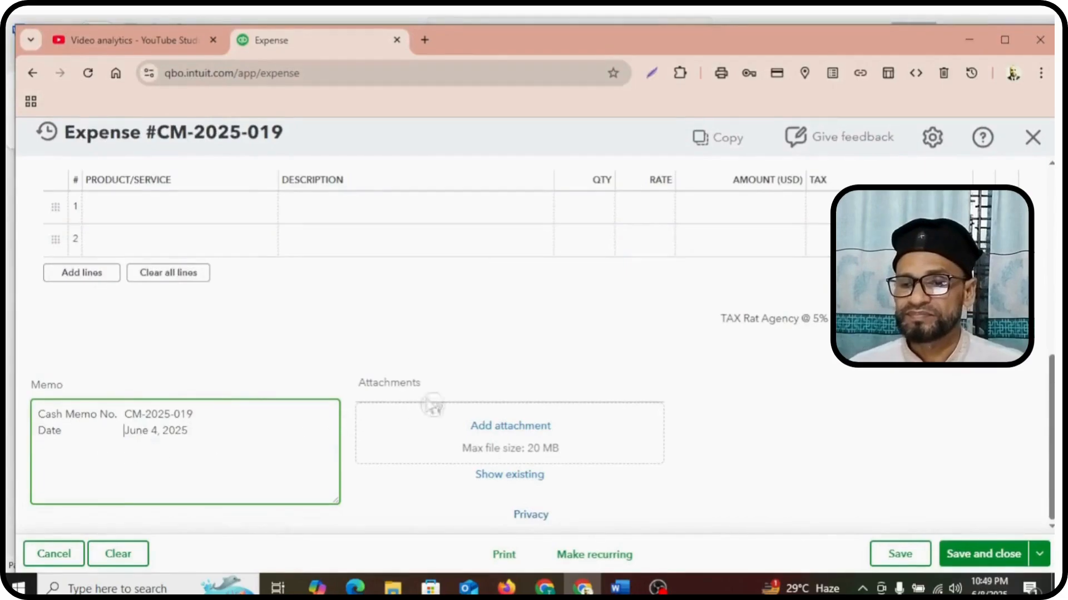
Attach the Word file Cash Memo Example 3 to the expense, and save and close it.
left_click(511, 426)
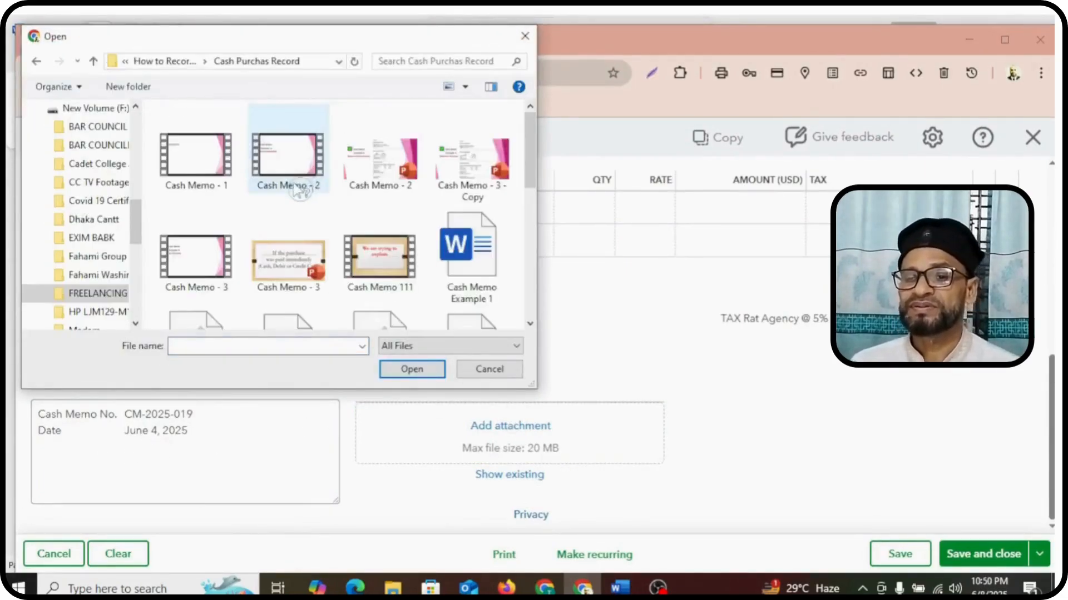
scroll(300, 191, "down", 3)
double_click(470, 179)
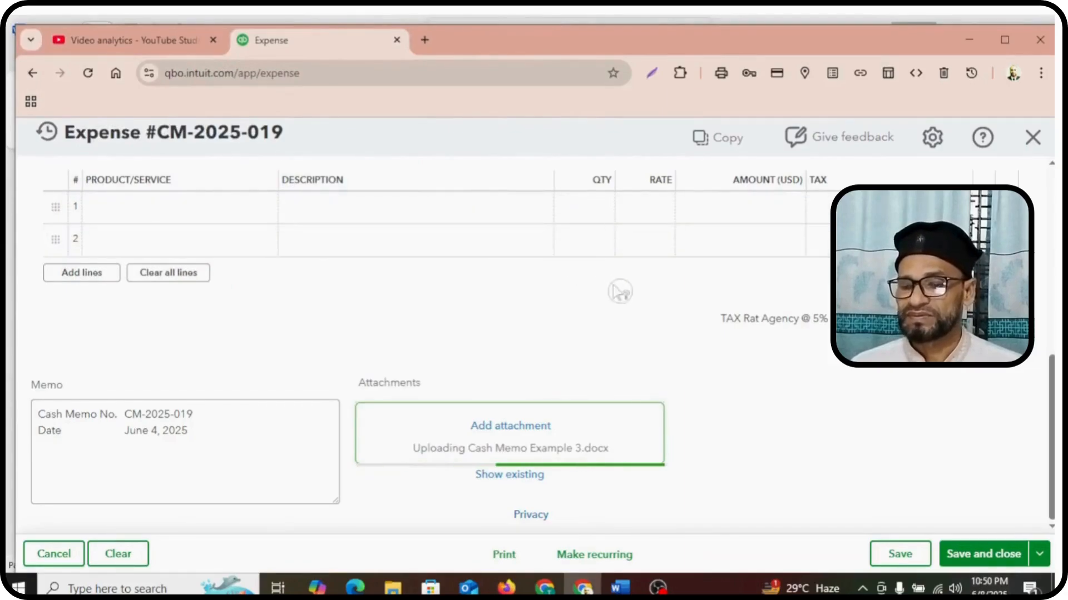
left_click(992, 552)
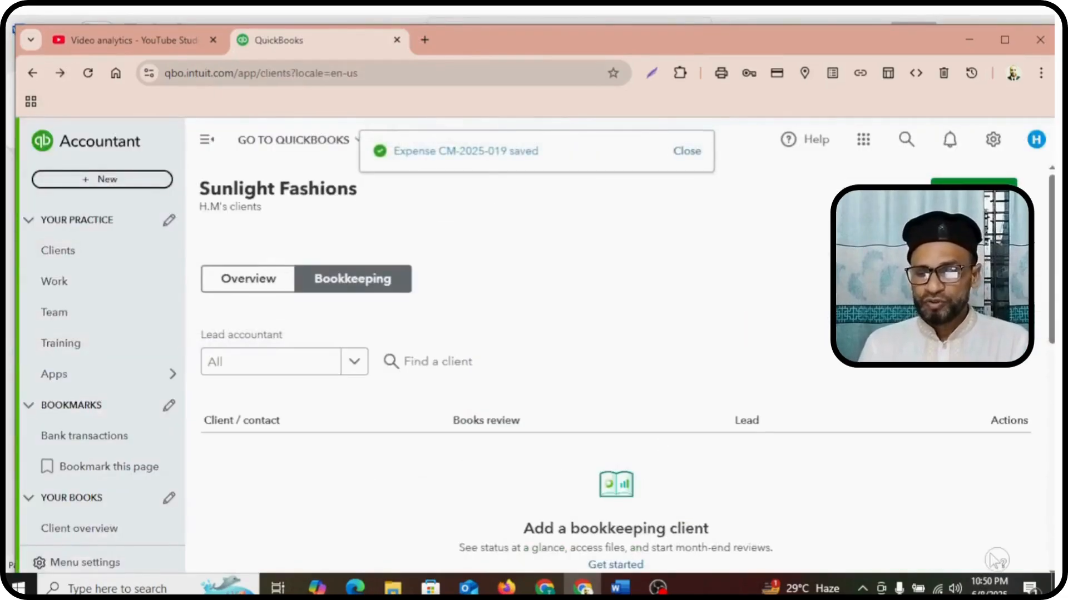
Reopen the saved MaxTool Hardware expense from the recent transactions and review its lines, memo and attachment.
left_click(905, 143)
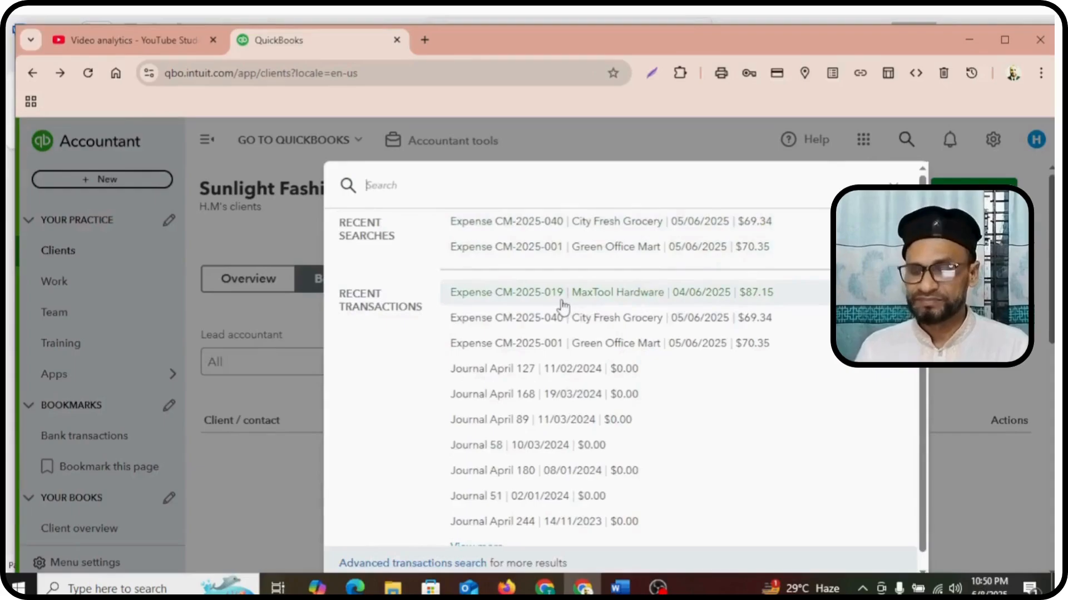
left_click(608, 301)
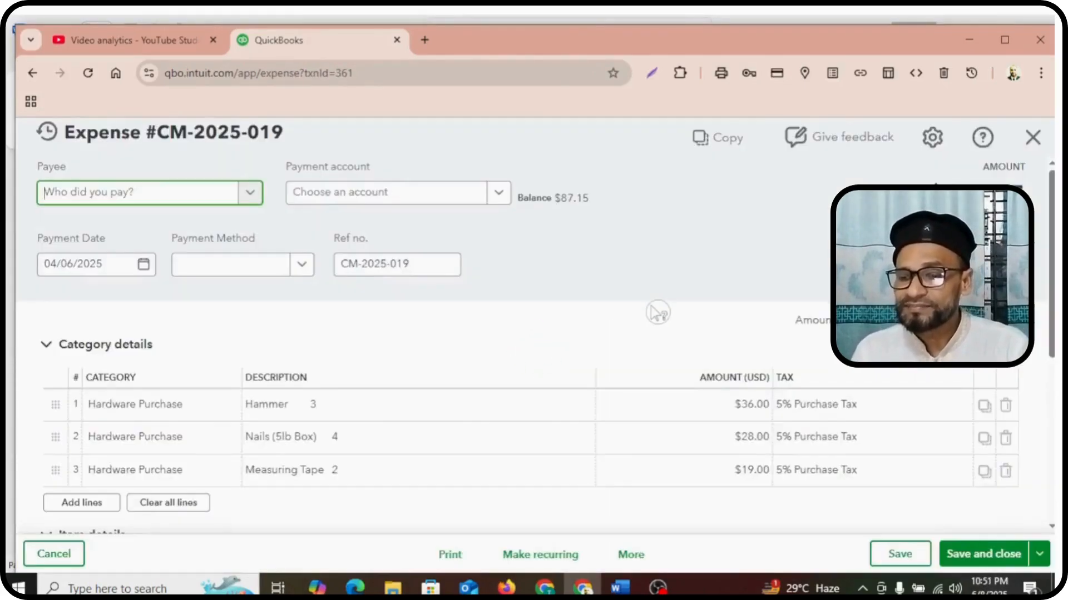
scroll(495, 493, "down", 10)
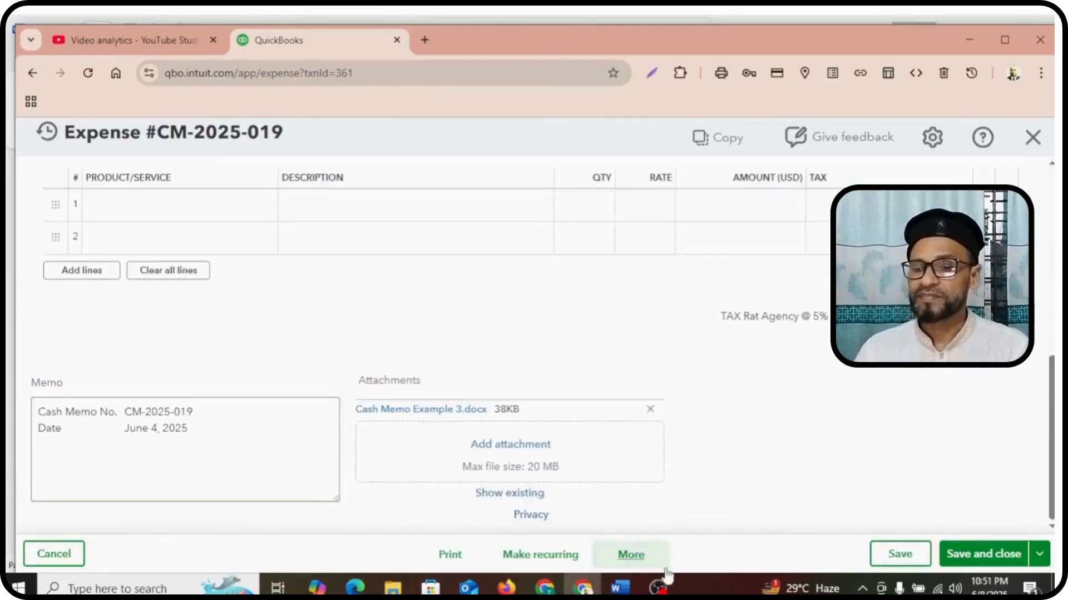
Display the expense's transaction journal and examine the posted accounts and line descriptions.
left_click(634, 557)
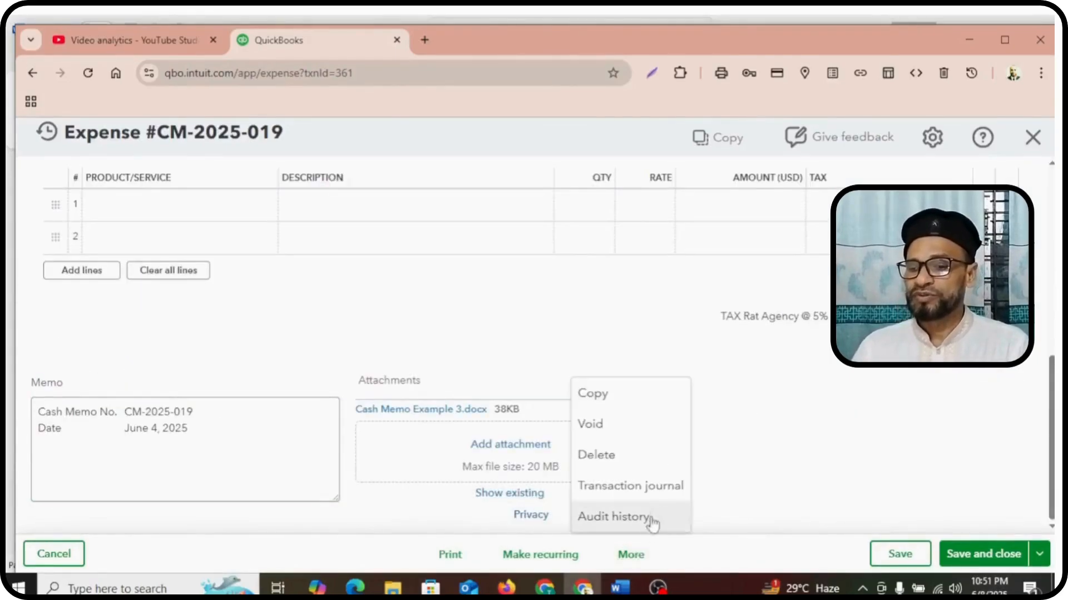
left_click(661, 488)
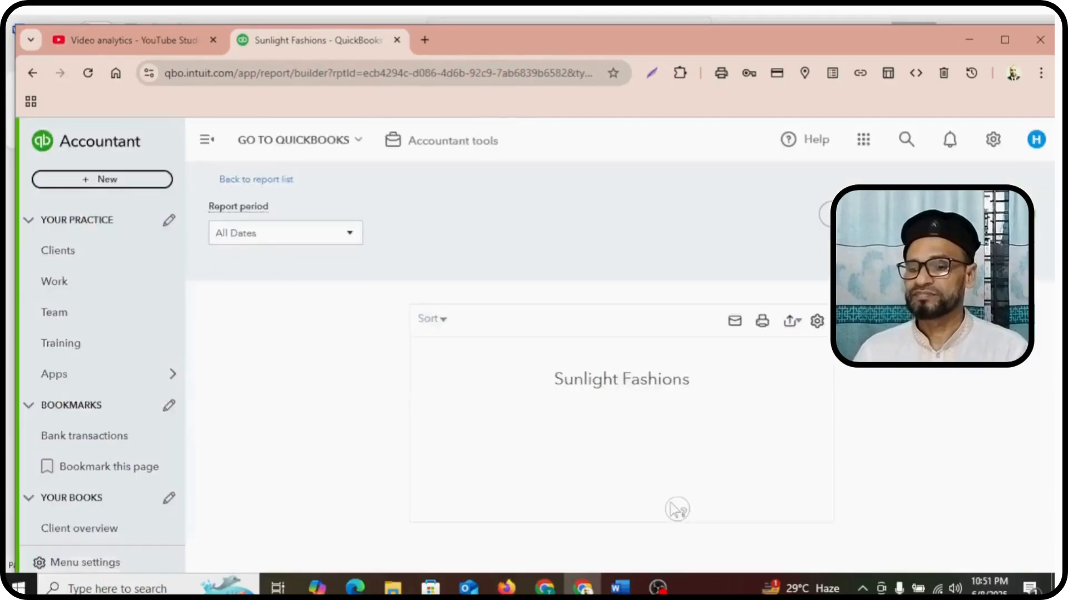
scroll(751, 470, "down", 3)
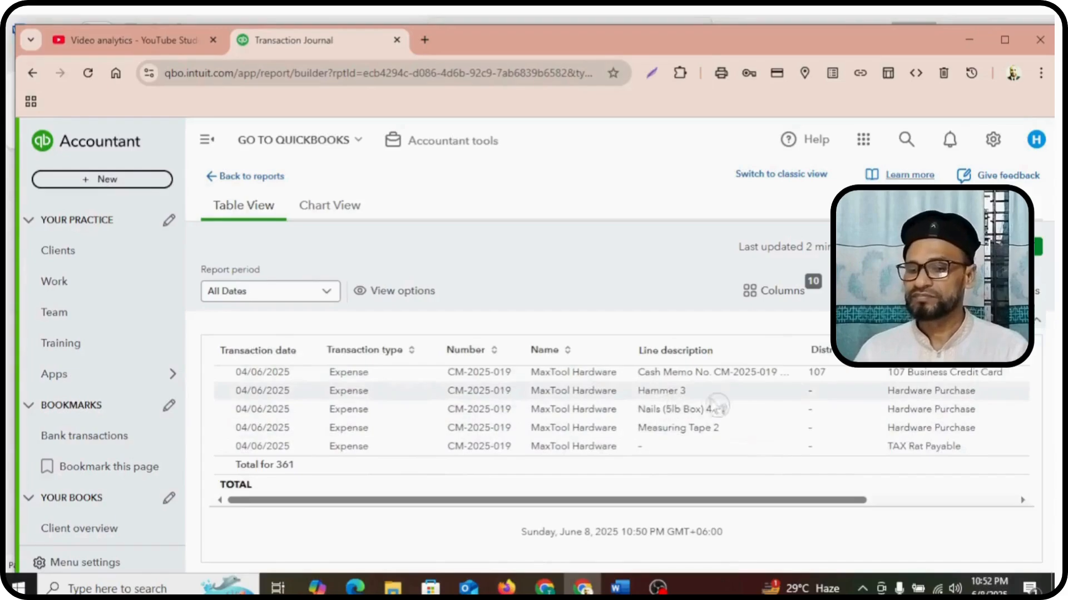
scroll(768, 394, "up", 3)
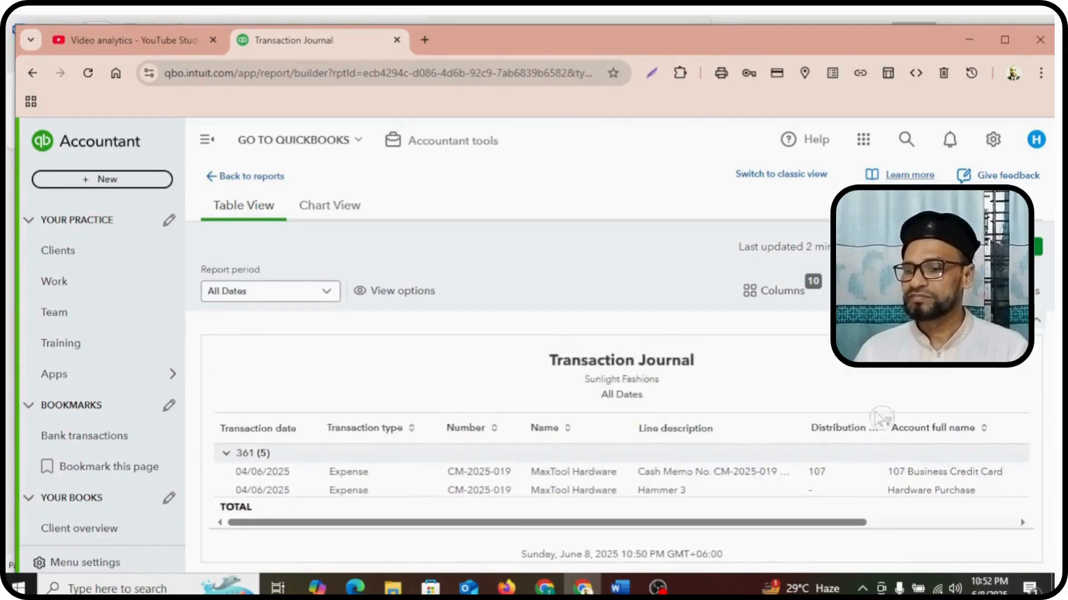
scroll(936, 459, "up", 5)
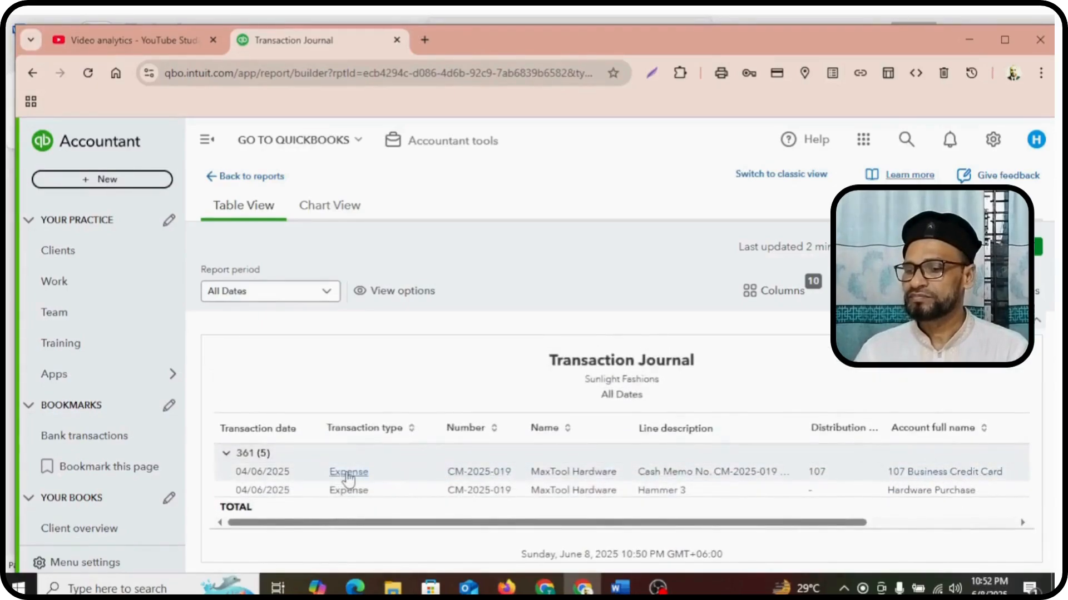
Open the expense from its first journal entry and check the category lines, totals, memo and attachment.
left_click(356, 477)
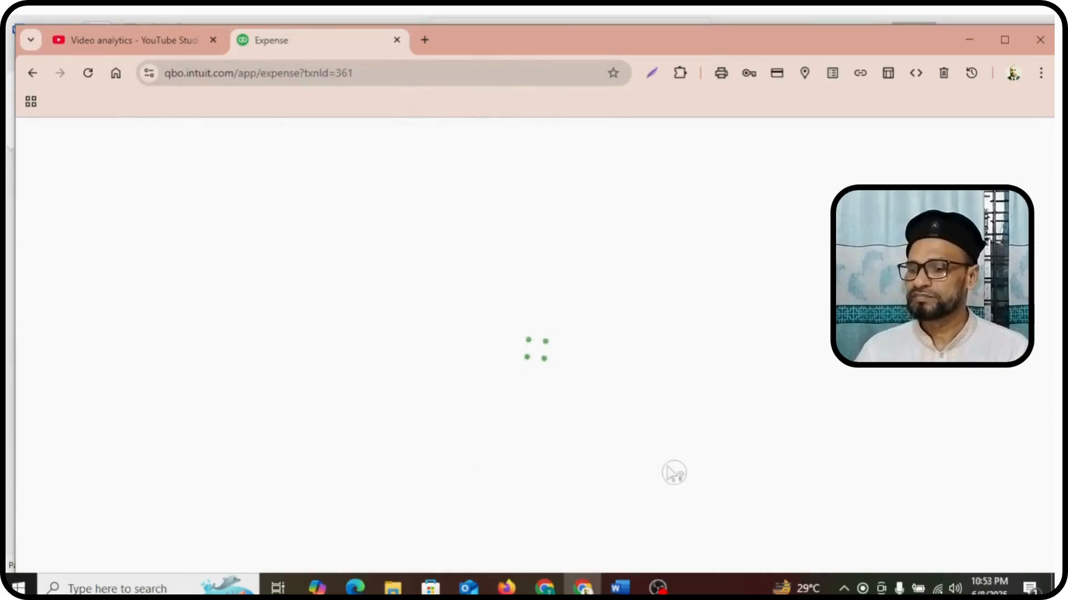
scroll(417, 431, "down", 7)
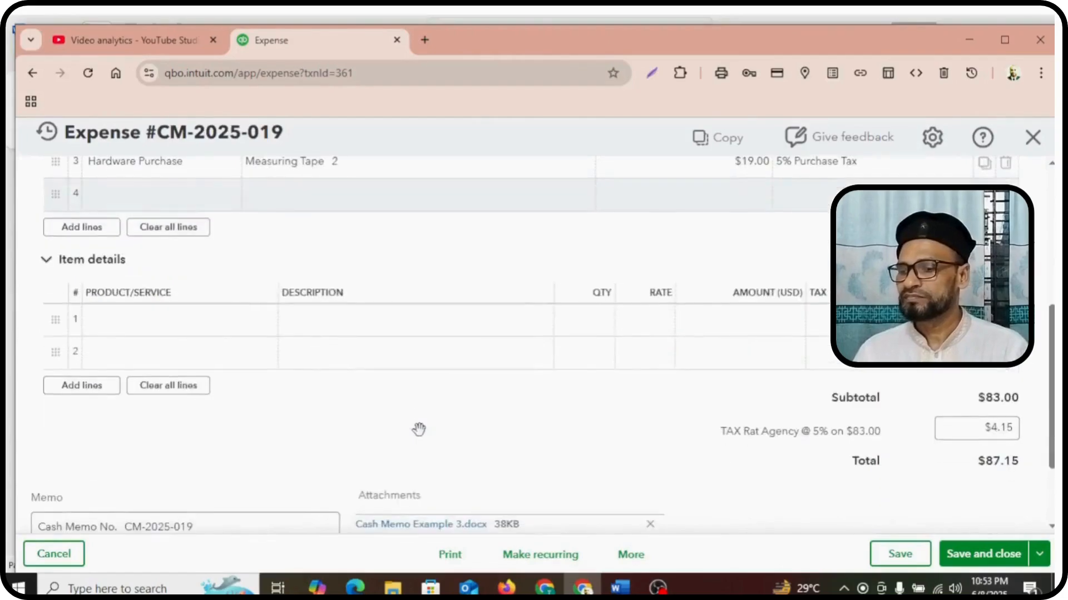
scroll(1006, 400, "up", 5)
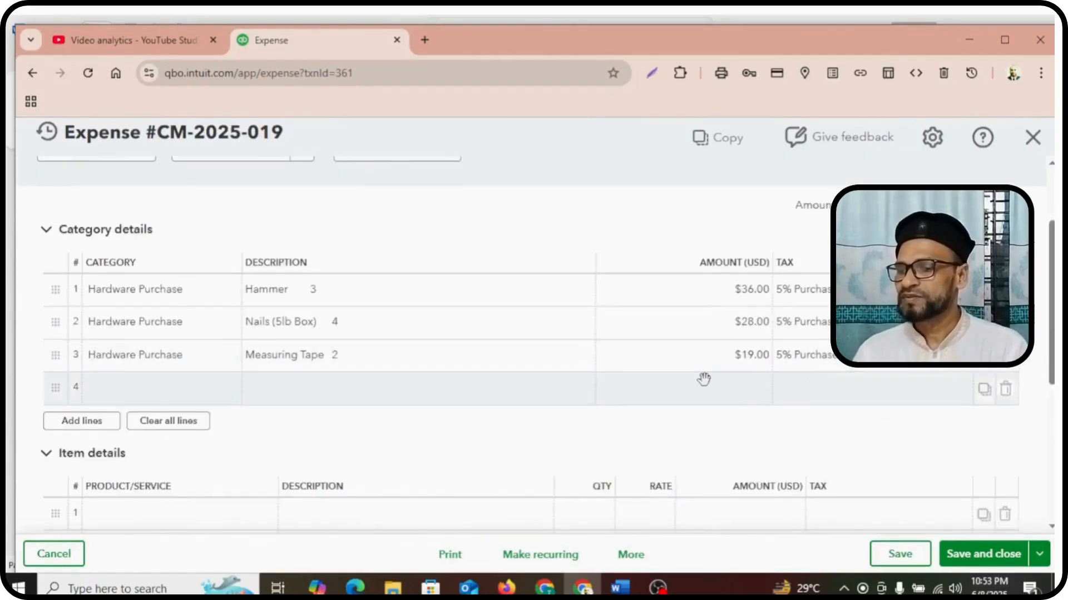
scroll(703, 379, "down", 5)
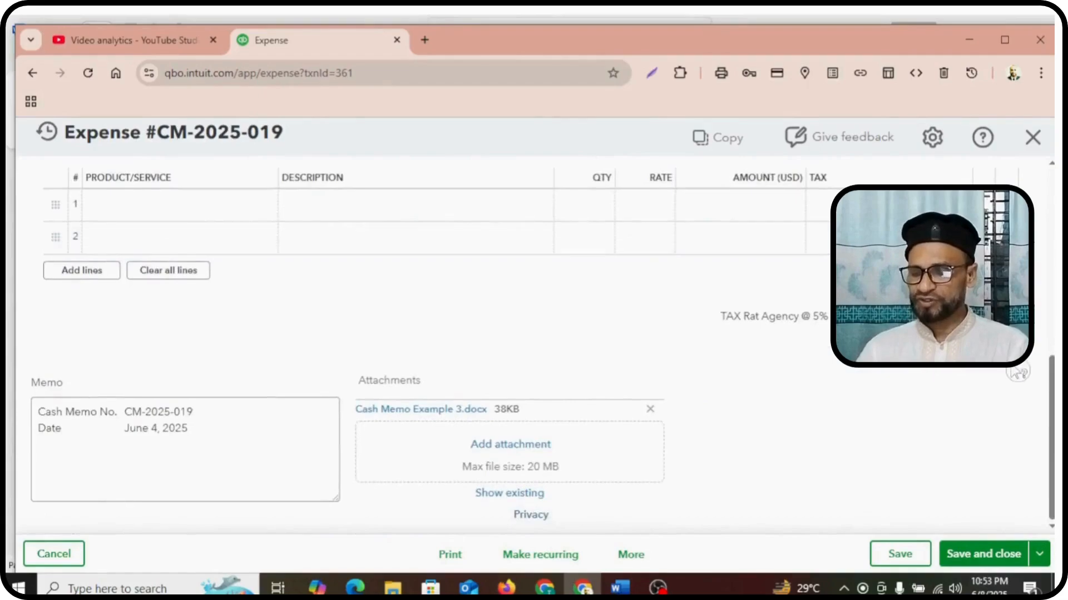